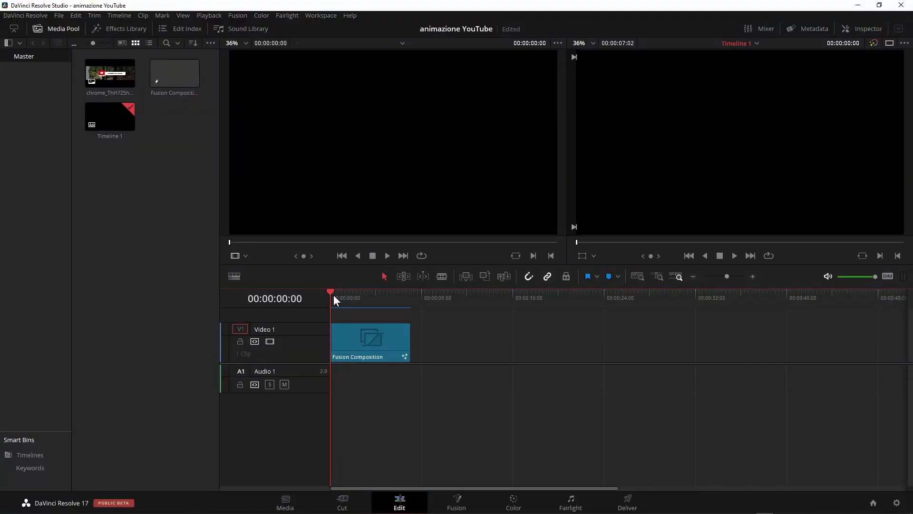
- Play and scrub the finished YouTube lower-third, then open its composition on the Fusion page
key(space)
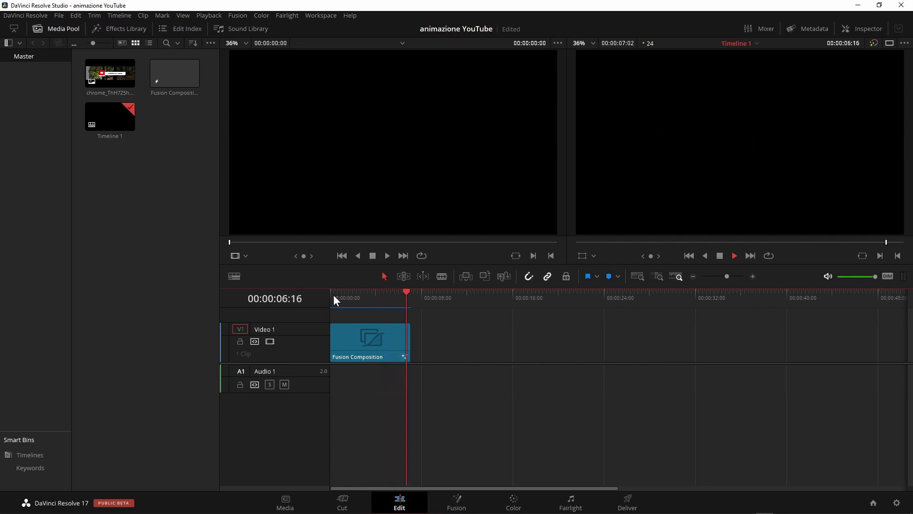
key(space)
mouse_move(346, 300)
mouse_down()
mouse_move(404, 308)
mouse_move(367, 310)
mouse_up()
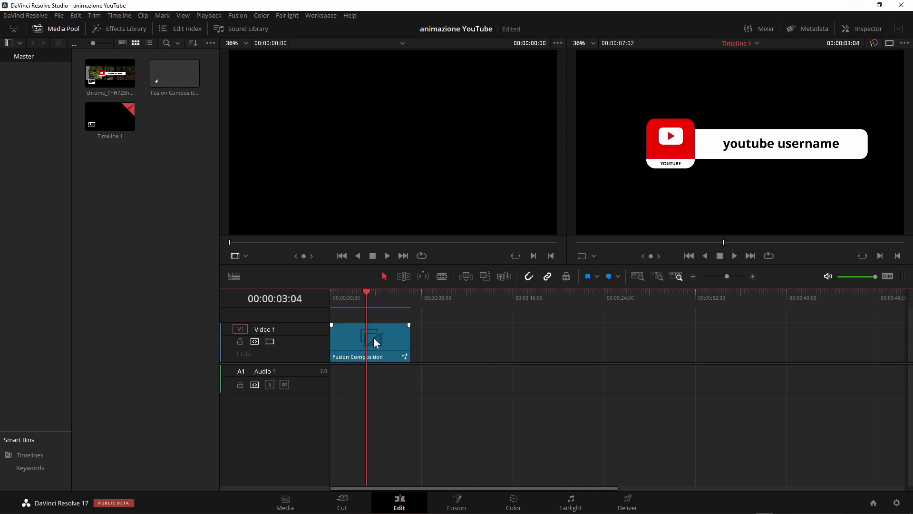
click(457, 503)
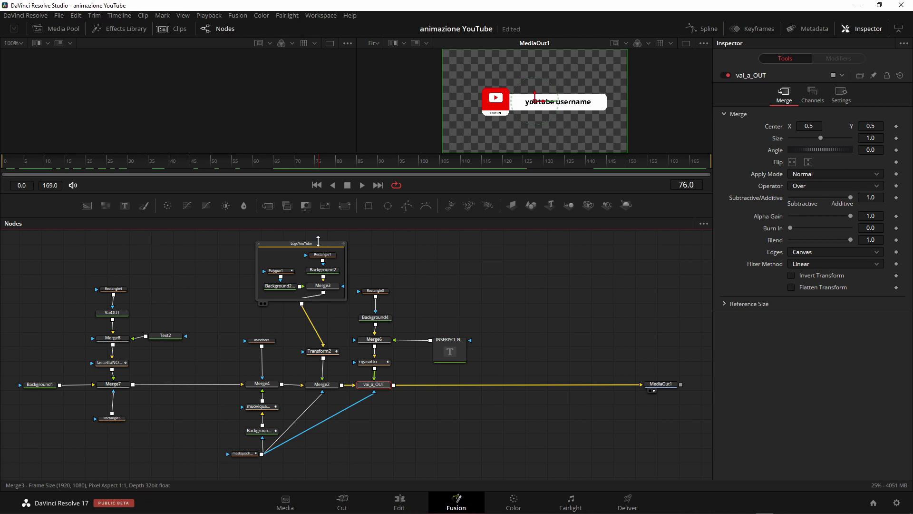
- Highlight the LogoYouTube, red box, Rectangle3 and name bar node groups, then enlarge the viewer
drag(318, 241, 322, 250)
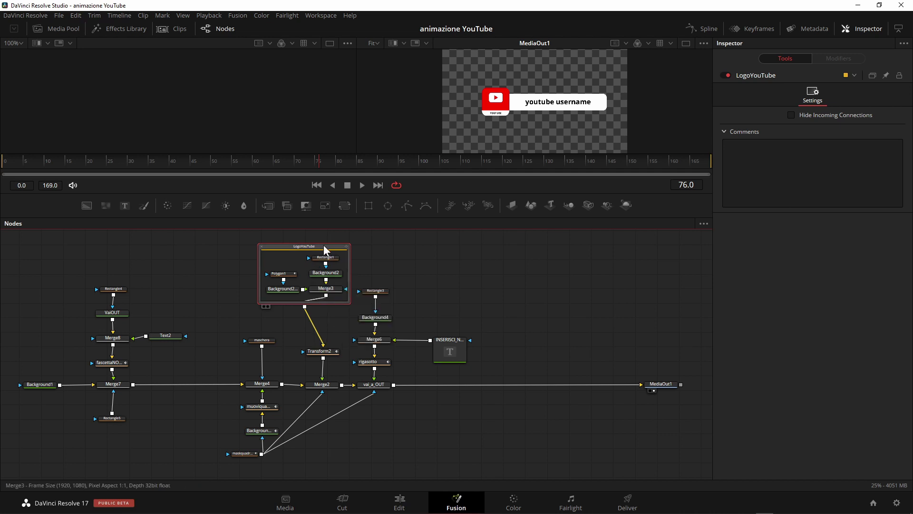
drag(326, 251, 326, 249)
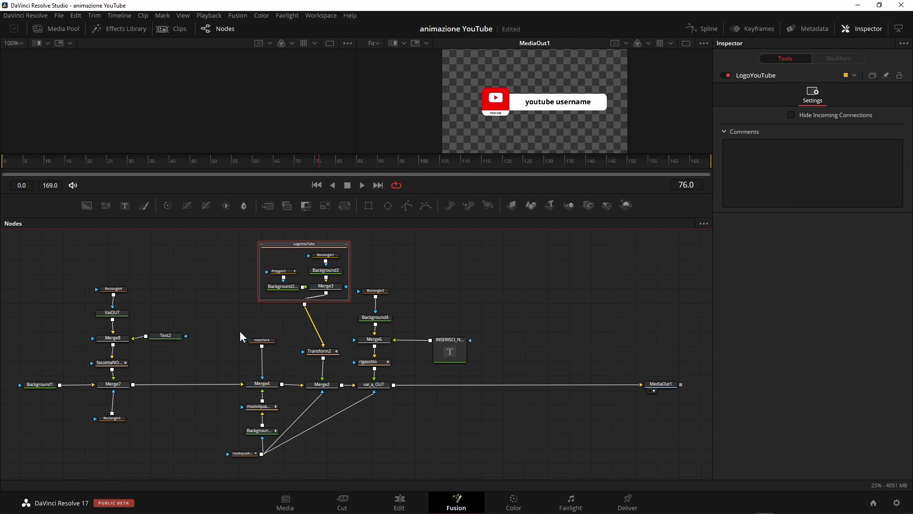
drag(240, 333, 283, 467)
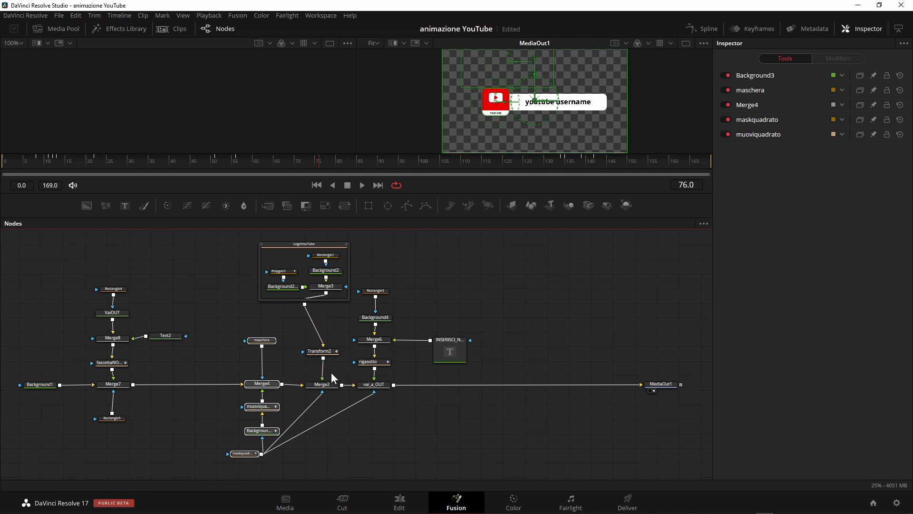
drag(374, 263, 384, 418)
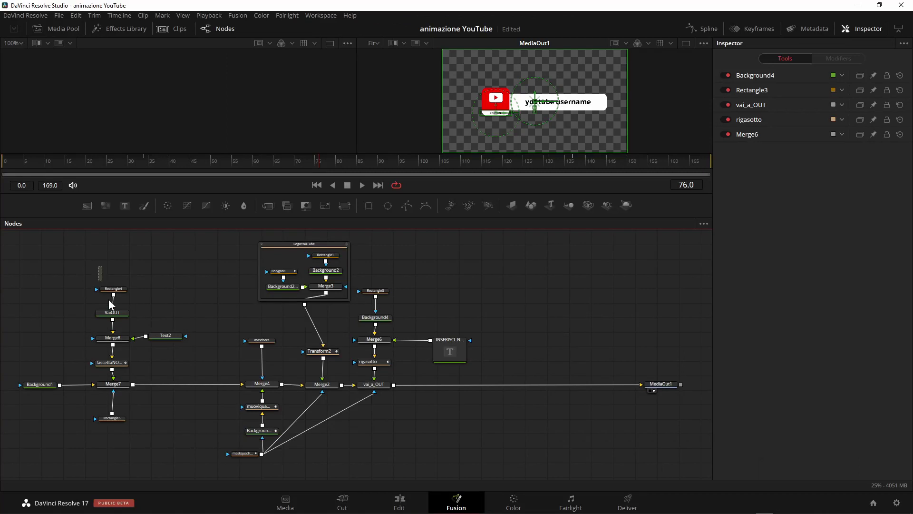
drag(109, 299, 128, 453)
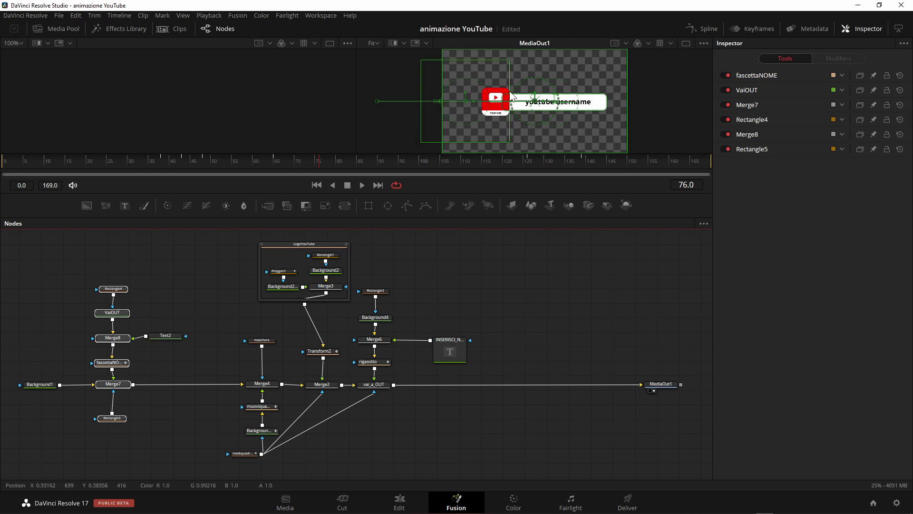
click(538, 278)
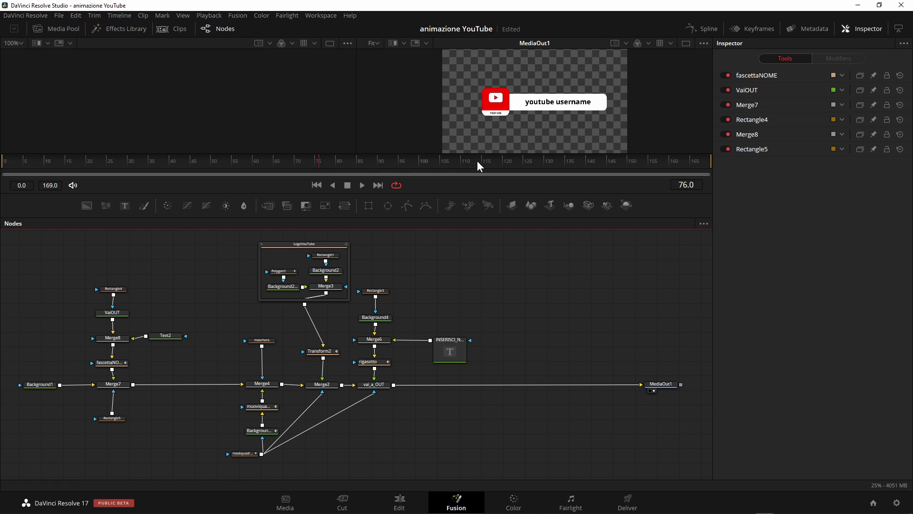
drag(468, 194, 460, 250)
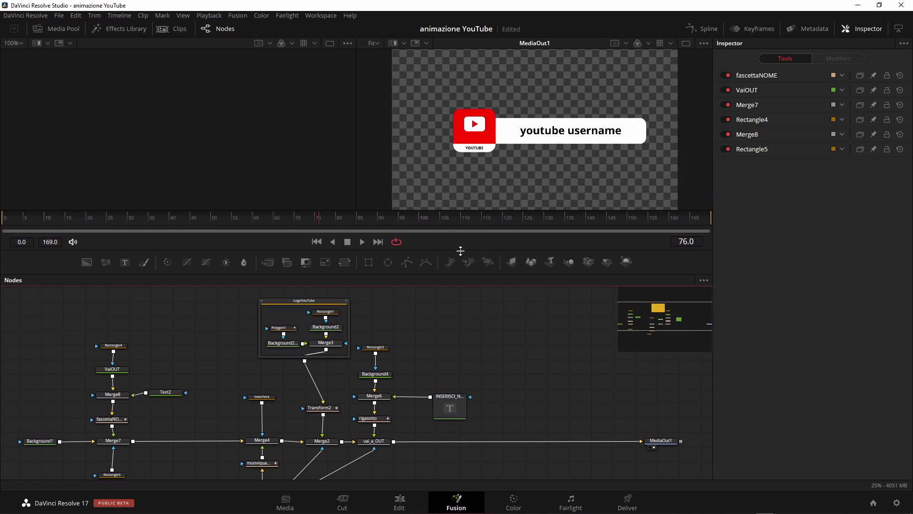
- Scrub from the retracted name bar to the emerging red logo, then shrink the viewer
mouse_move(319, 219)
mouse_down()
mouse_move(4, 240)
mouse_move(221, 266)
mouse_move(583, 261)
mouse_move(566, 255)
mouse_move(575, 256)
mouse_up()
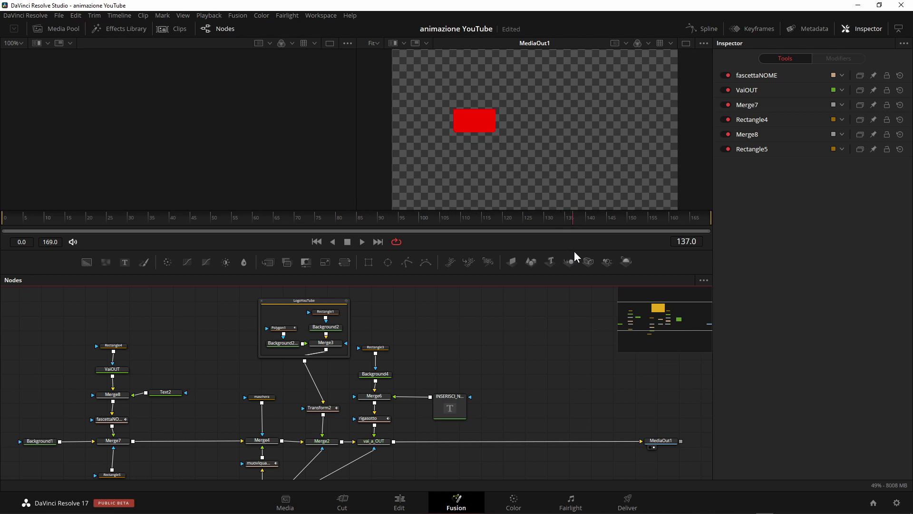
mouse_move(578, 256)
mouse_down()
mouse_move(570, 242)
mouse_move(628, 290)
mouse_up()
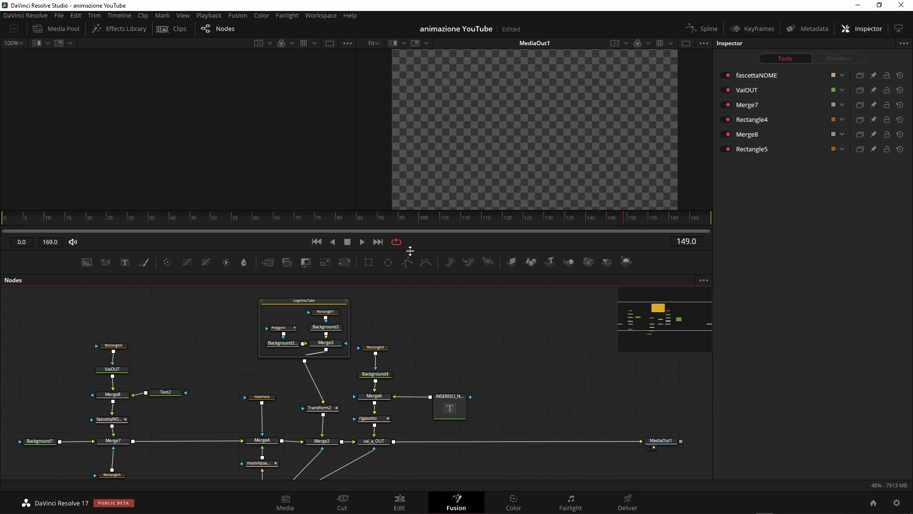
drag(410, 251, 422, 170)
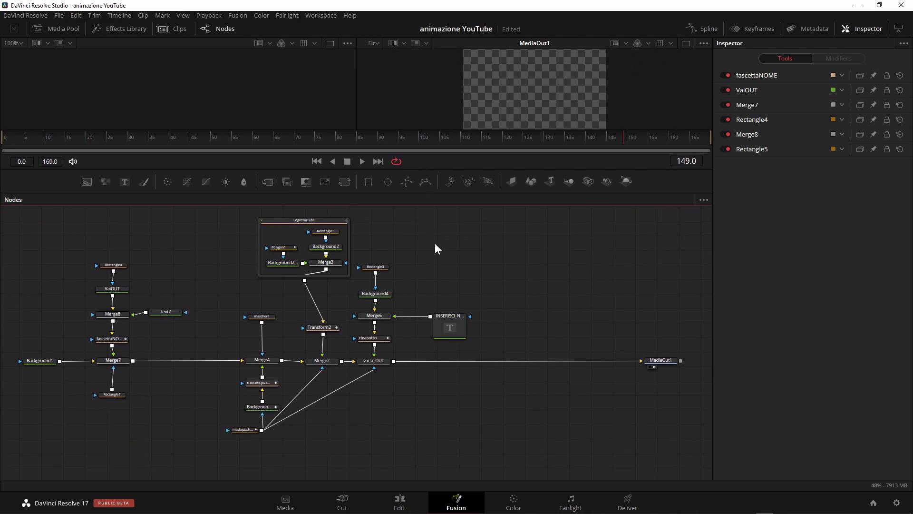
mouse_move(291, 263)
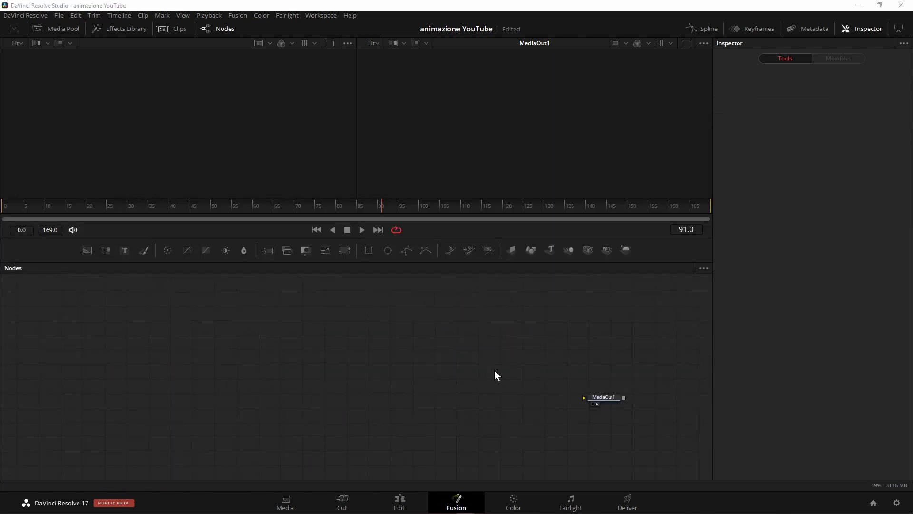
- Connect Background1 to MediaOut1 and merge a second, pure-white Background node over it
drag(87, 250, 88, 304)
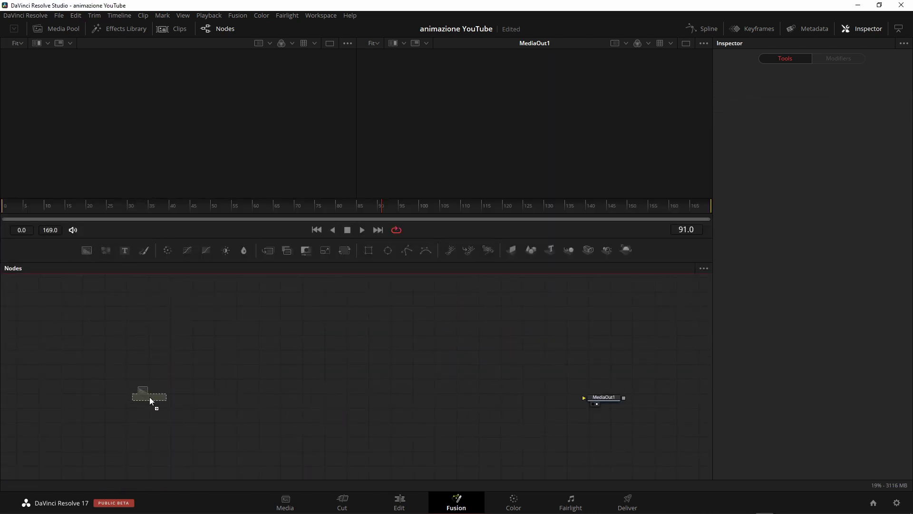
mouse_move(150, 400)
mouse_down()
mouse_move(600, 400)
mouse_move(604, 393)
mouse_up()
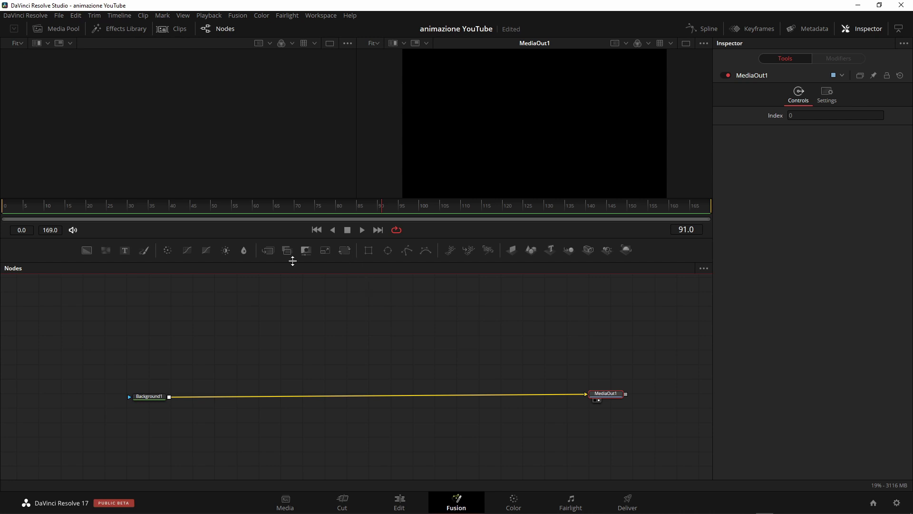
drag(88, 252, 363, 328)
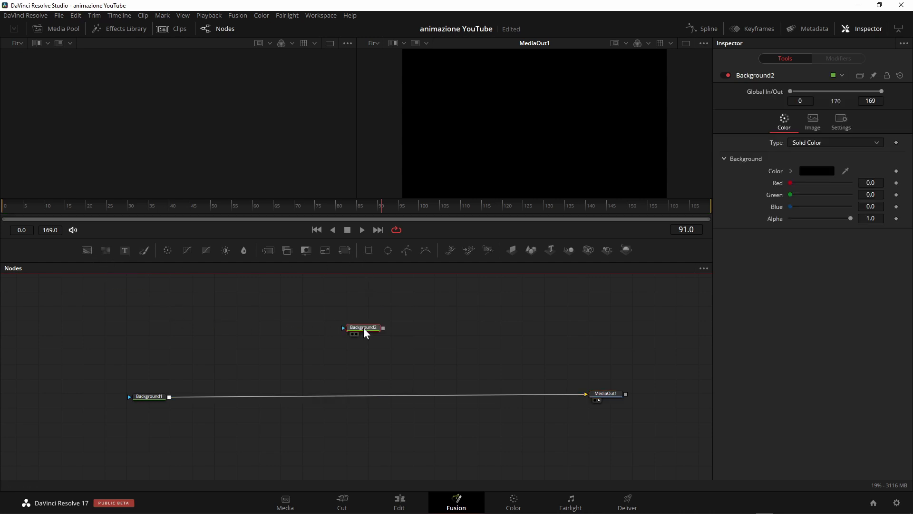
click(828, 172)
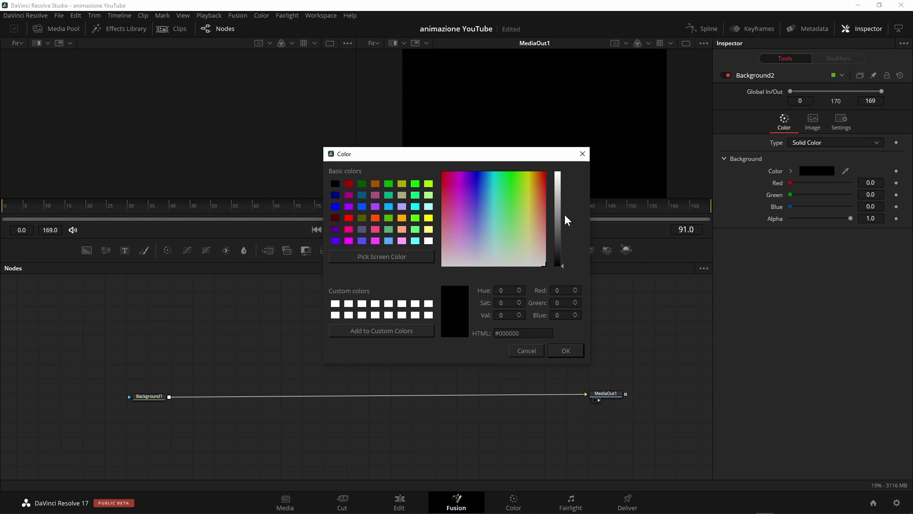
drag(565, 220, 558, 173)
click(573, 346)
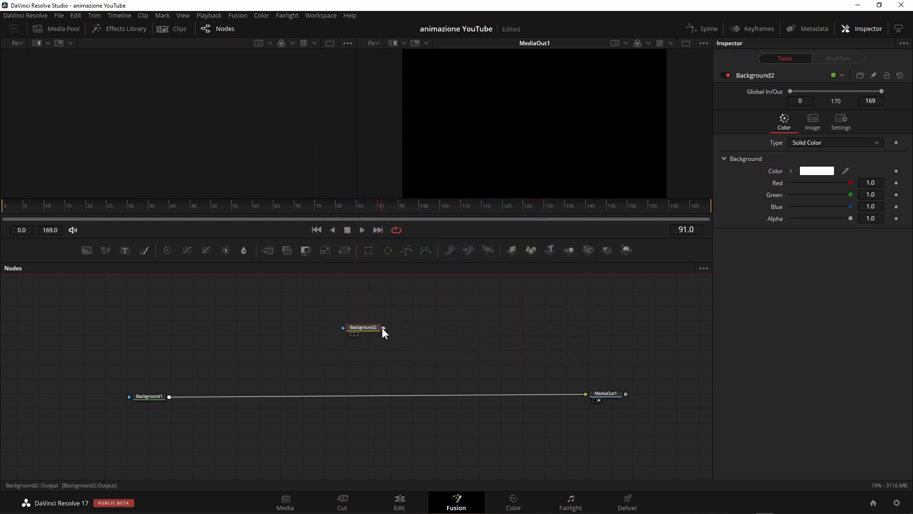
drag(383, 327, 168, 396)
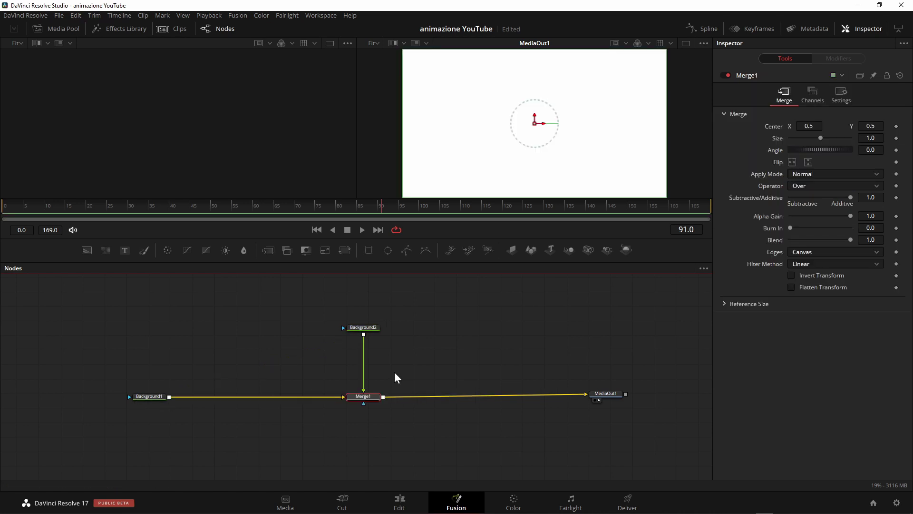
- Attach a Rectangle1 mask to Background2
drag(360, 328, 362, 350)
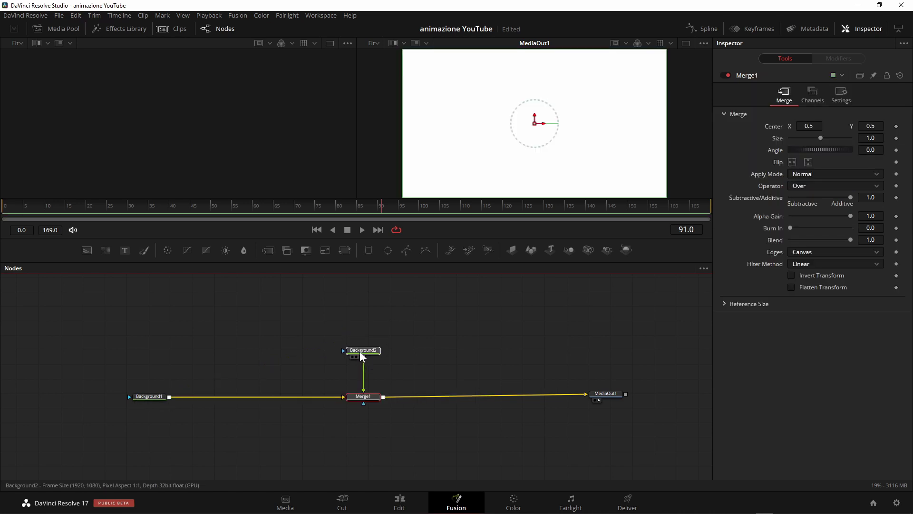
click(360, 351)
drag(368, 251, 366, 281)
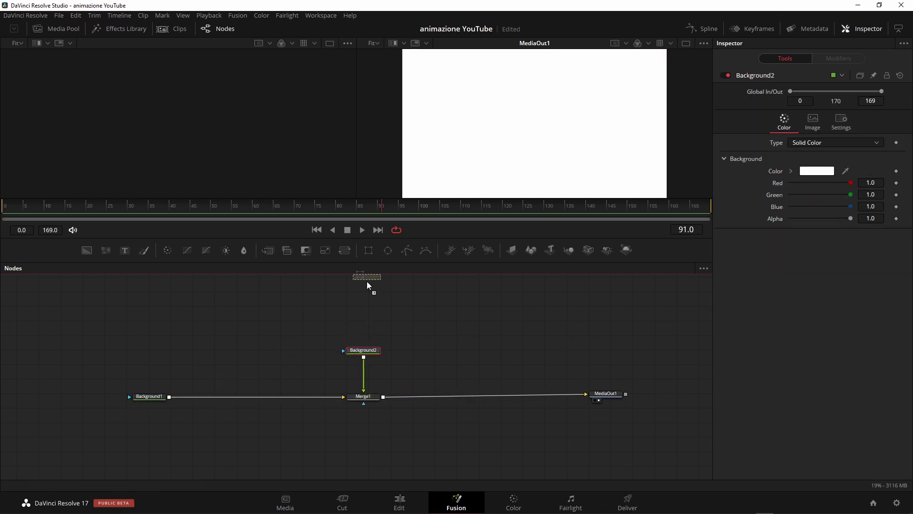
drag(361, 318, 365, 351)
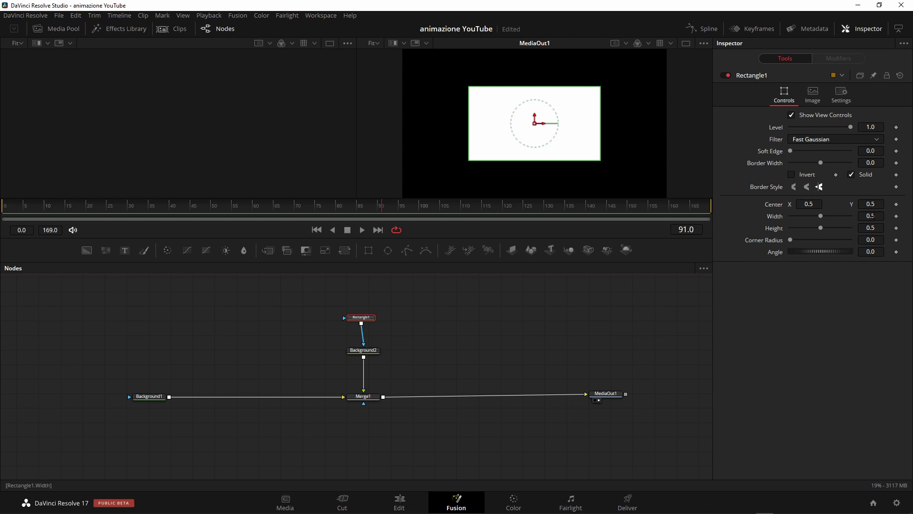
- Size Rectangle1 to width 0.152 and height 0.193 with corner radius 0.449
drag(875, 216, 819, 220)
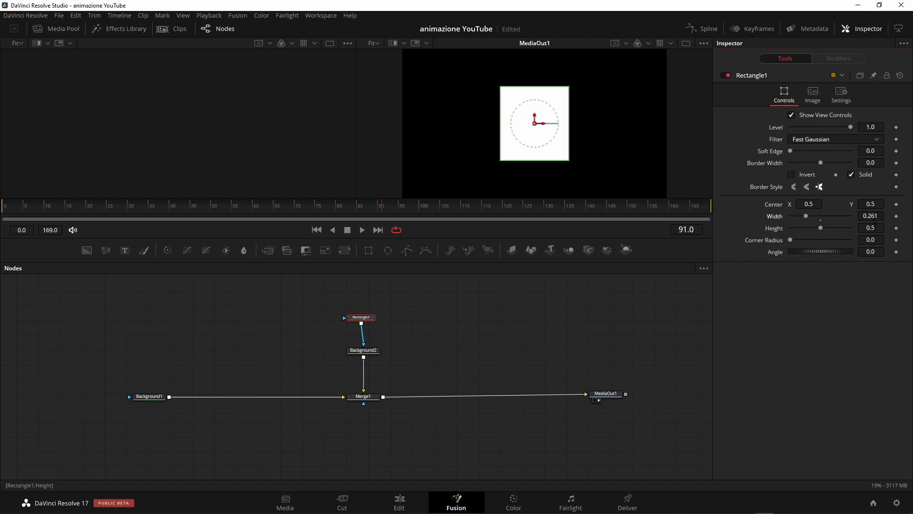
drag(875, 228, 820, 231)
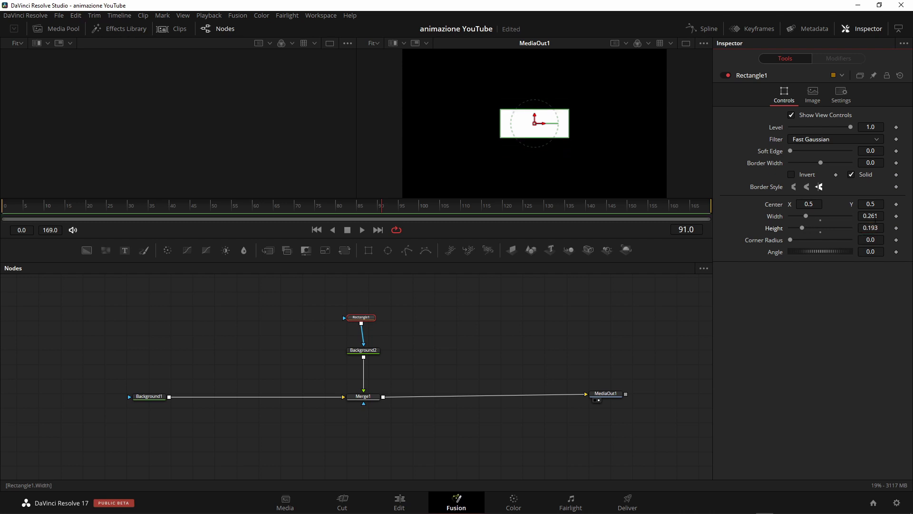
drag(870, 216, 828, 219)
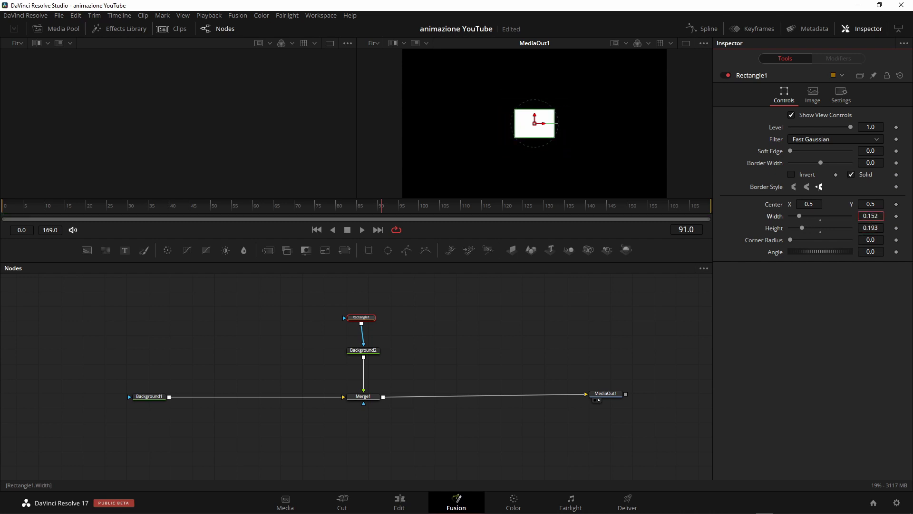
key(Return)
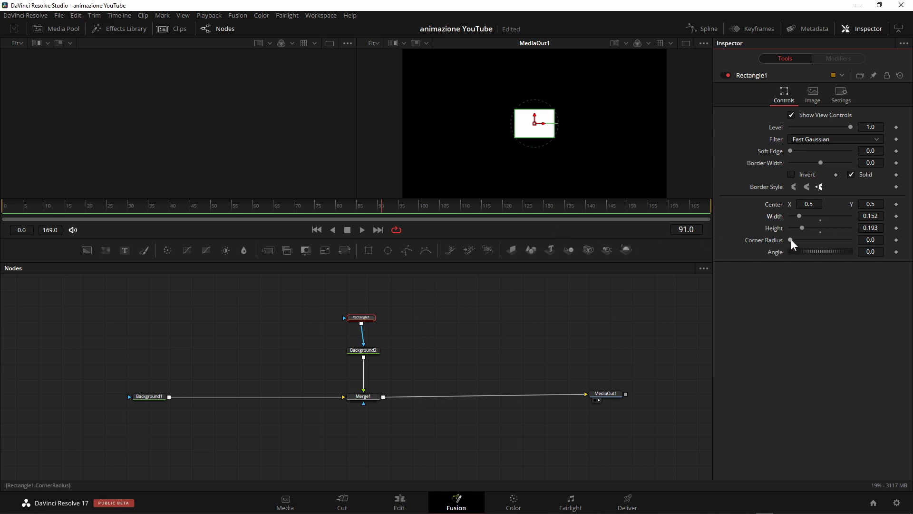
drag(792, 239, 818, 241)
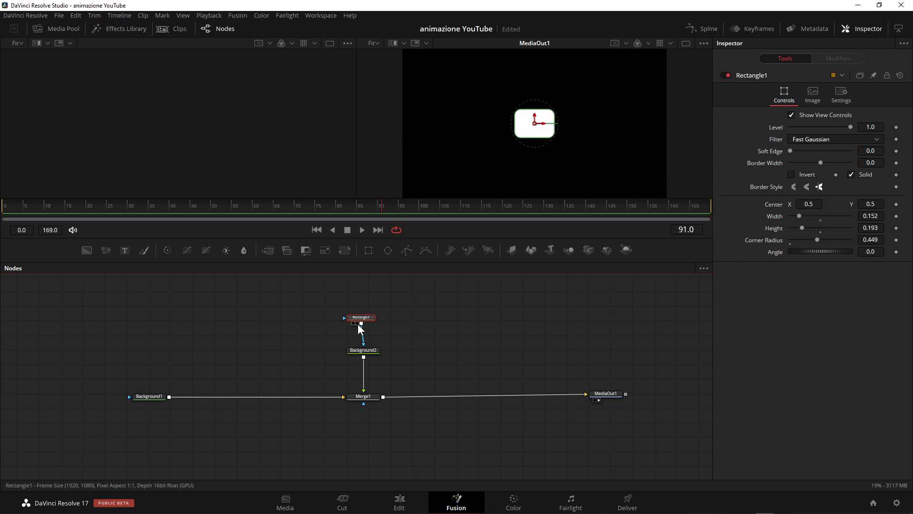
drag(366, 322, 363, 323)
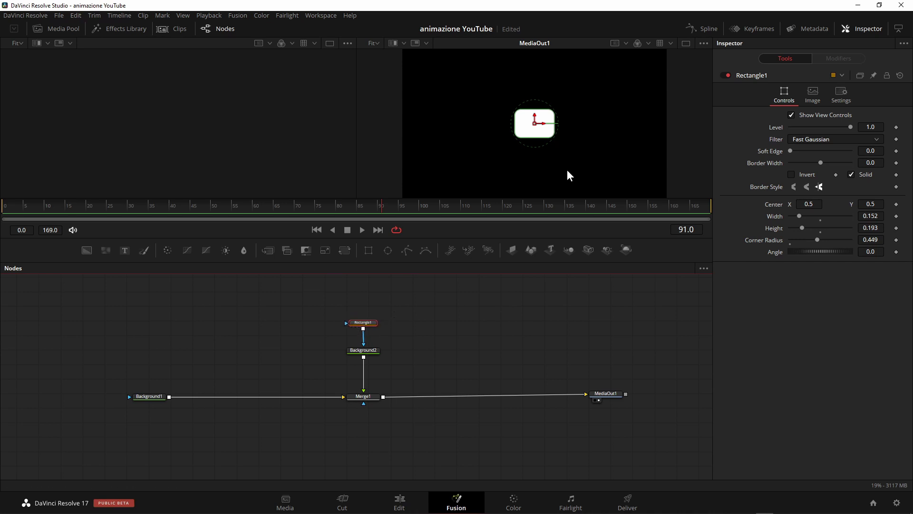
scroll(532, 139, up, 2)
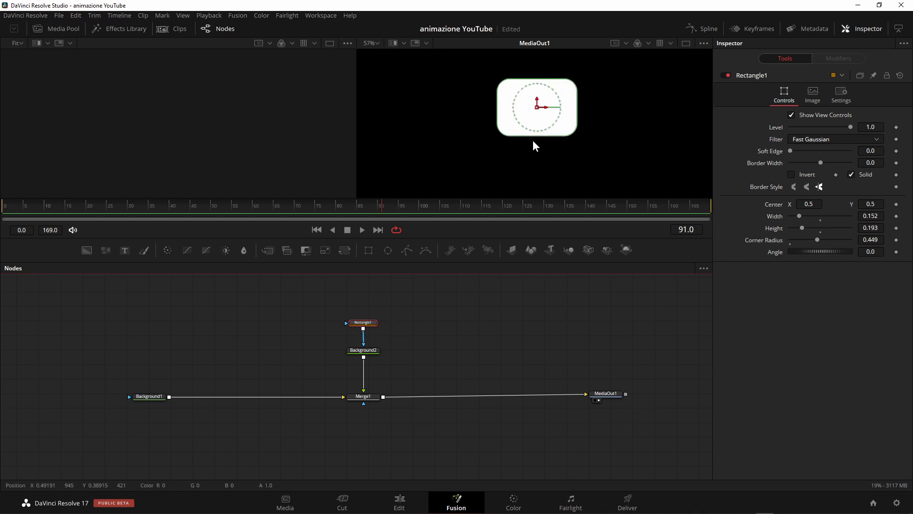
scroll(529, 167, up, 2)
scroll(529, 170, down, 2)
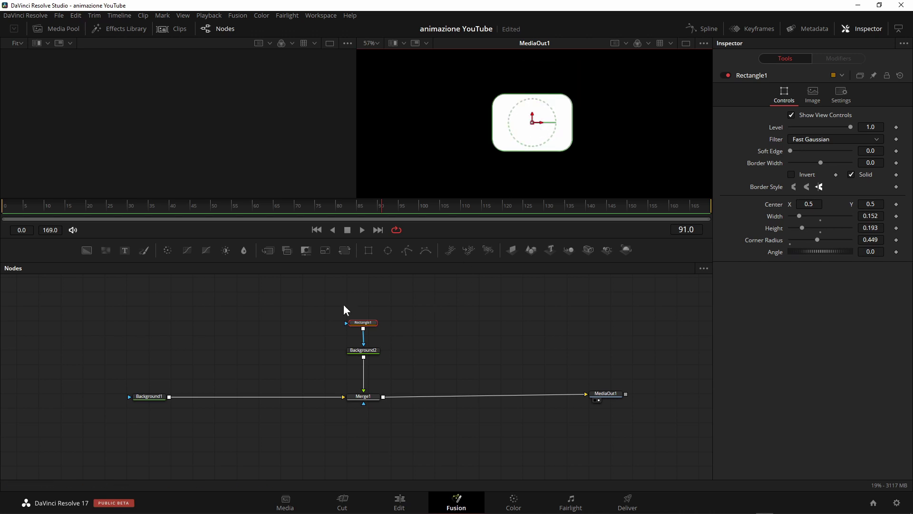
- Add Background3 with Red 0.48, masked by a new Polygon1 and merged over Background2
drag(87, 250, 312, 352)
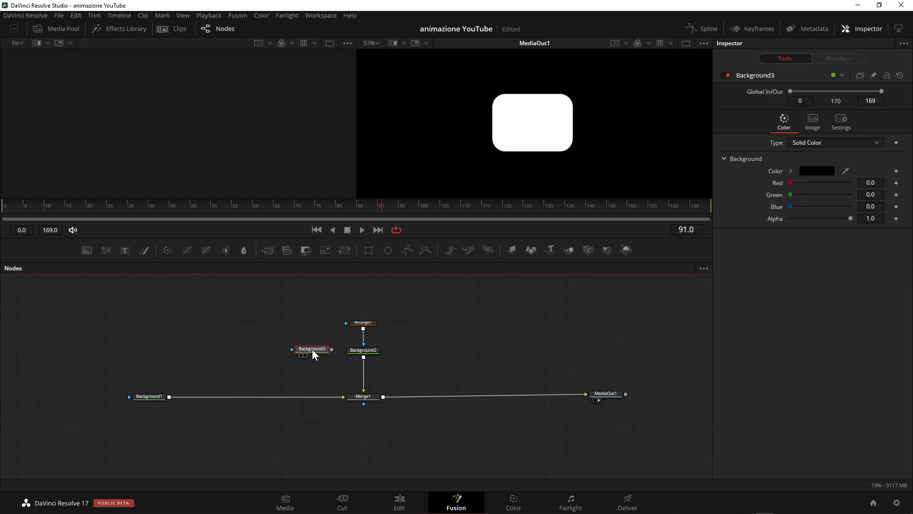
key(1)
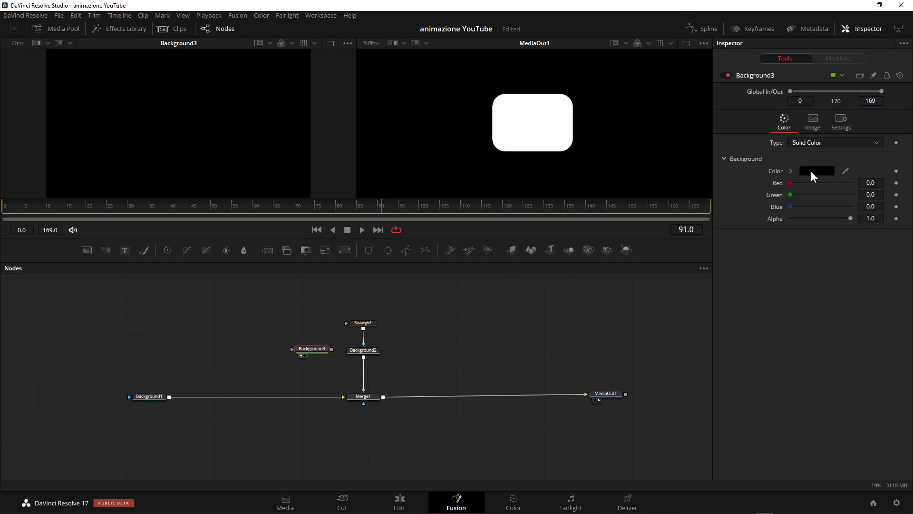
drag(793, 183, 821, 185)
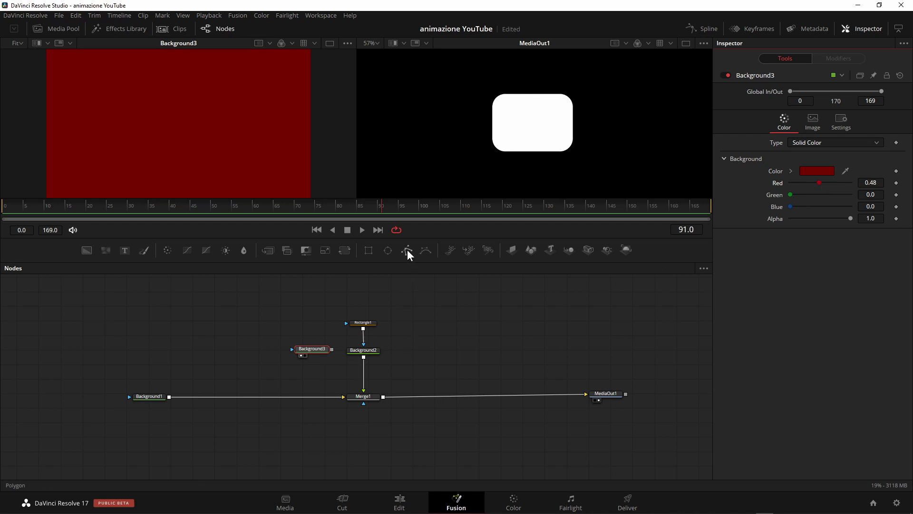
mouse_move(407, 249)
mouse_down()
mouse_move(308, 332)
mouse_move(364, 356)
mouse_up()
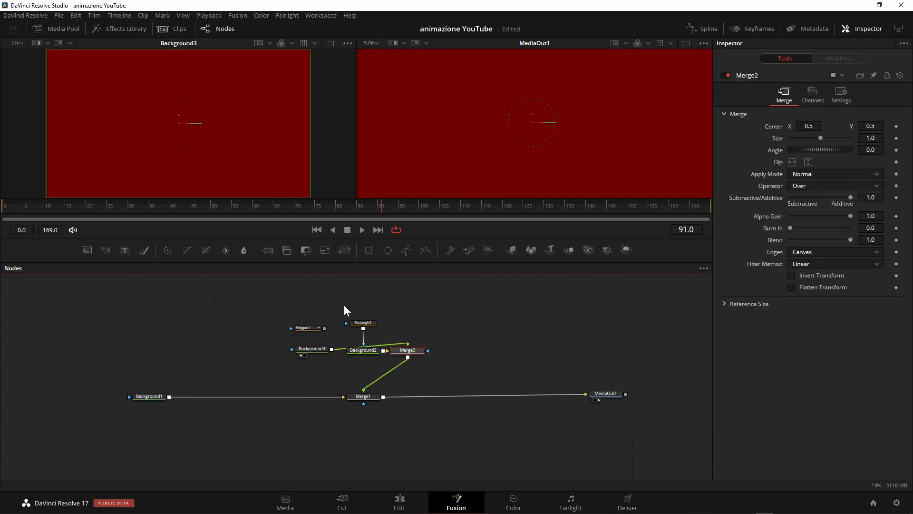
drag(325, 328, 296, 350)
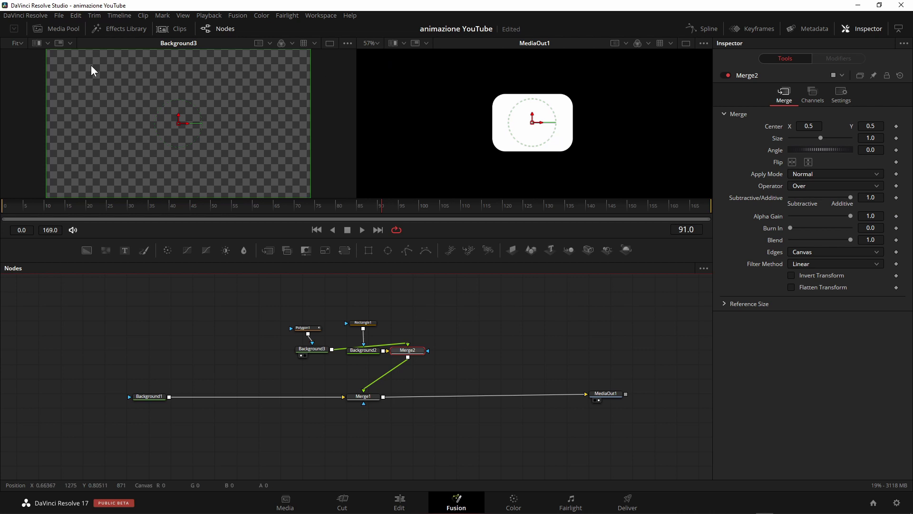
- Draw a closed three-point play triangle with Polygon1 inside the white box
click(309, 328)
click(364, 55)
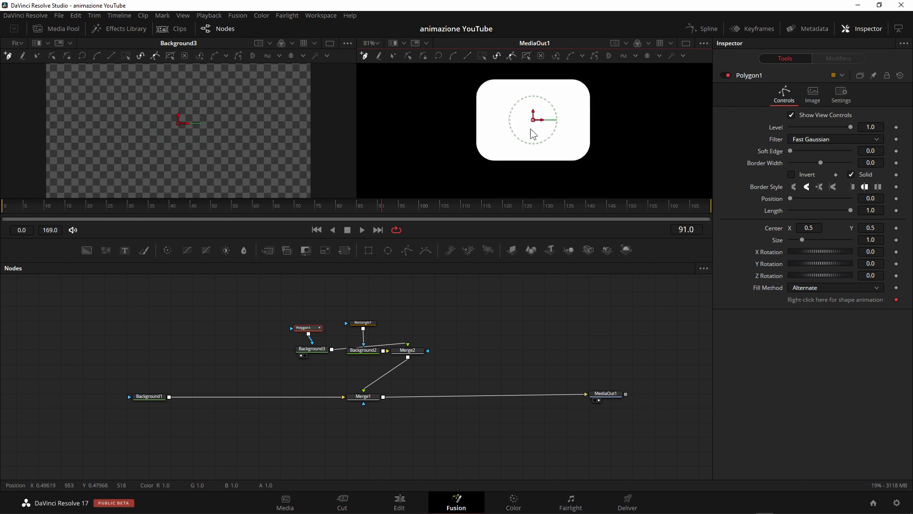
scroll(528, 123, up, 5)
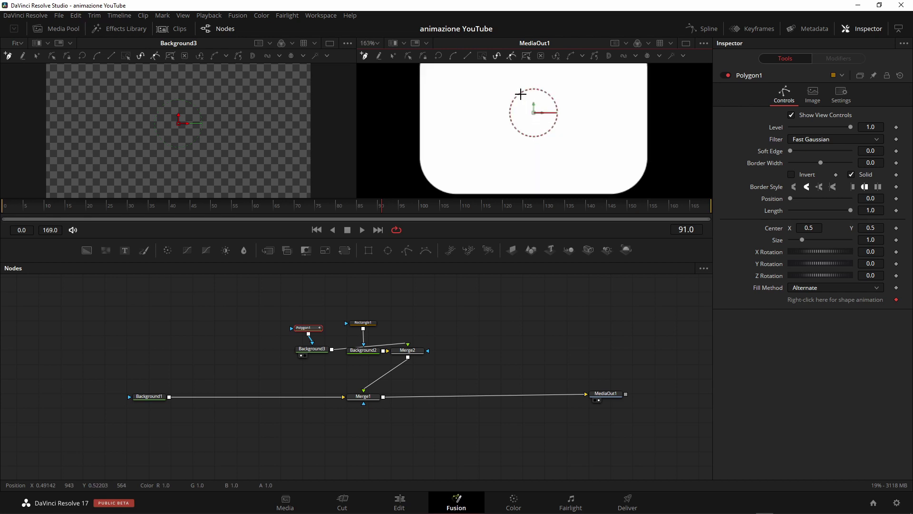
click(522, 130)
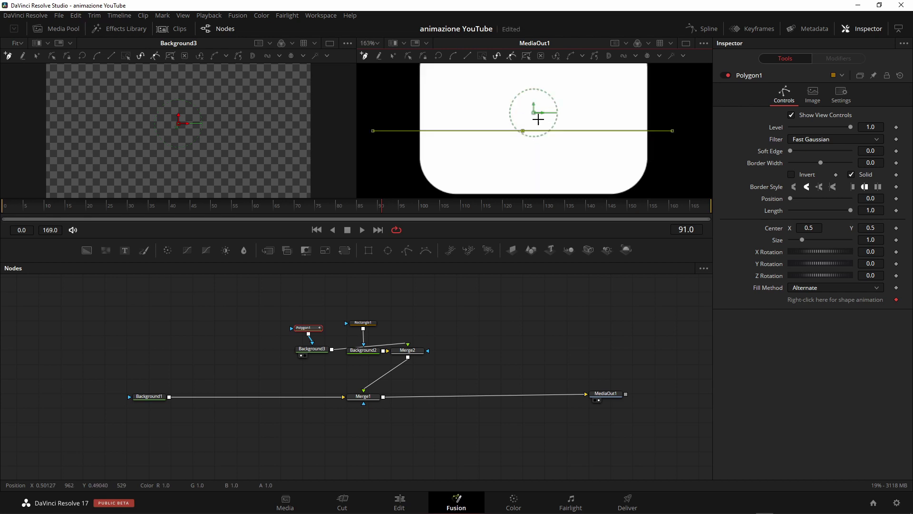
click(556, 112)
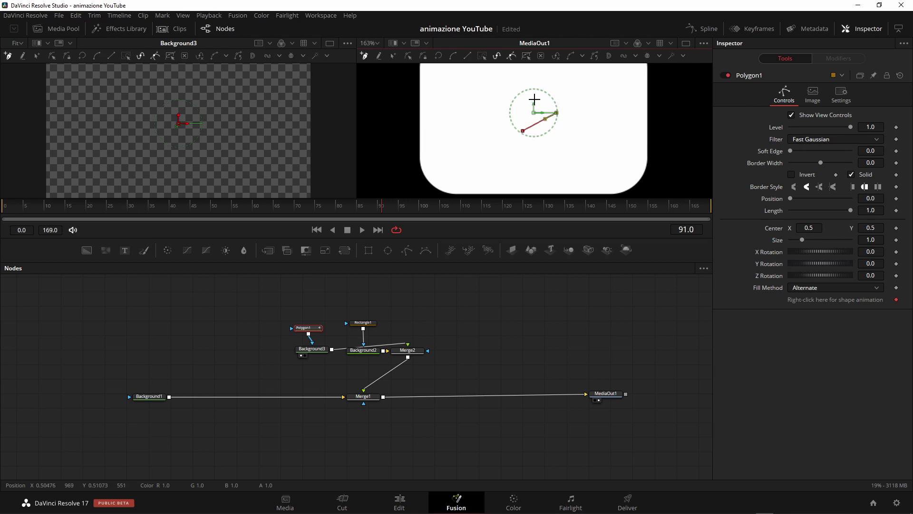
click(522, 93)
click(524, 131)
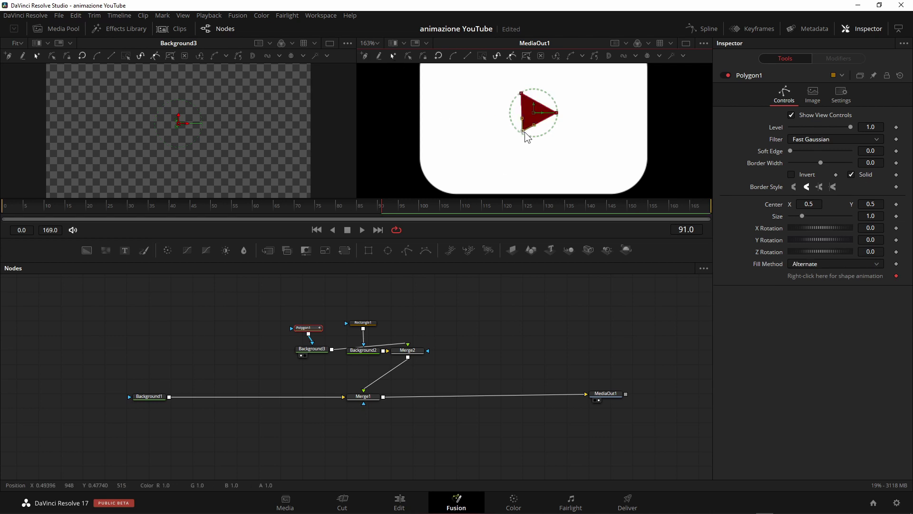
drag(524, 132, 524, 135)
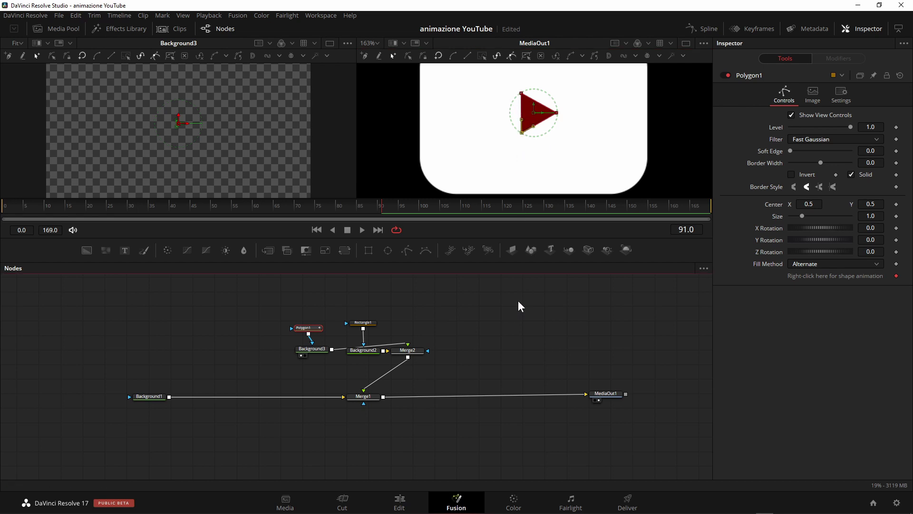
- Enlarge the Polygon1 triangle to size 1.614
scroll(520, 305, down, 2)
scroll(520, 306, down, 2)
scroll(520, 306, up, 2)
scroll(531, 143, down, 3)
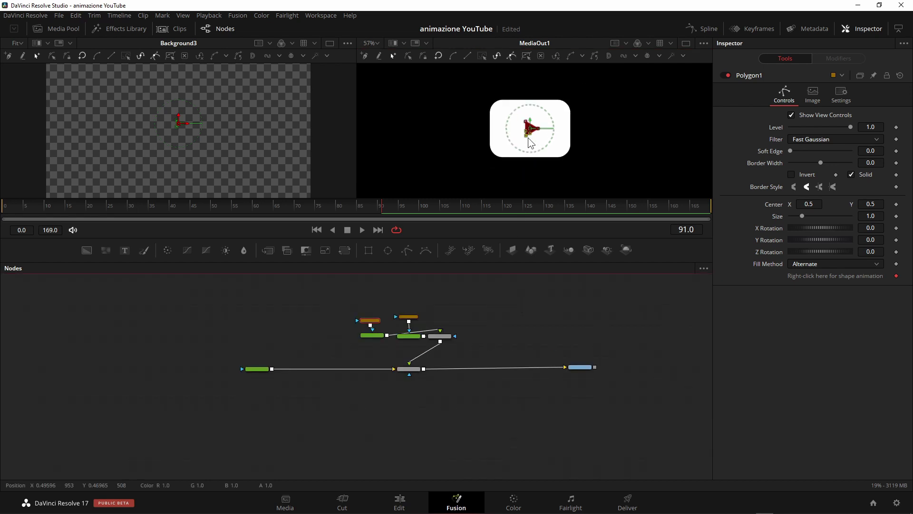
click(512, 320)
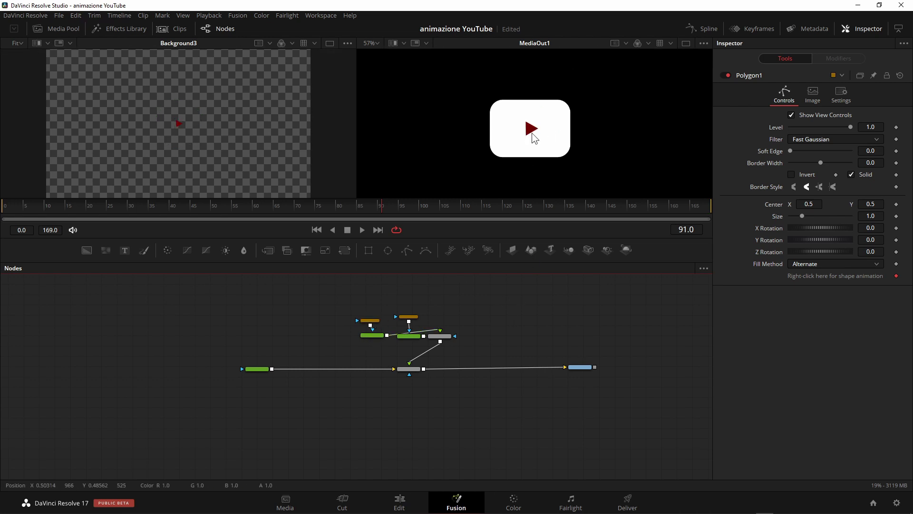
scroll(452, 292, up, 2)
click(336, 333)
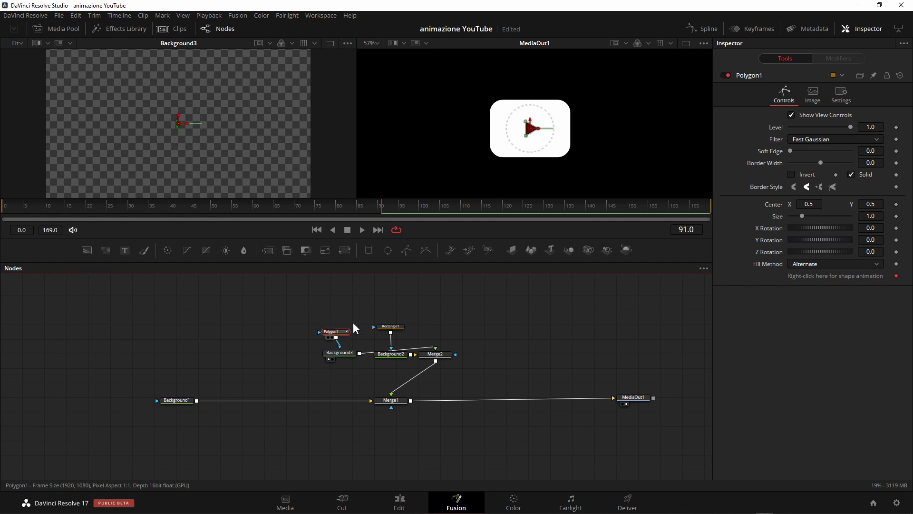
scroll(505, 145, up, 3)
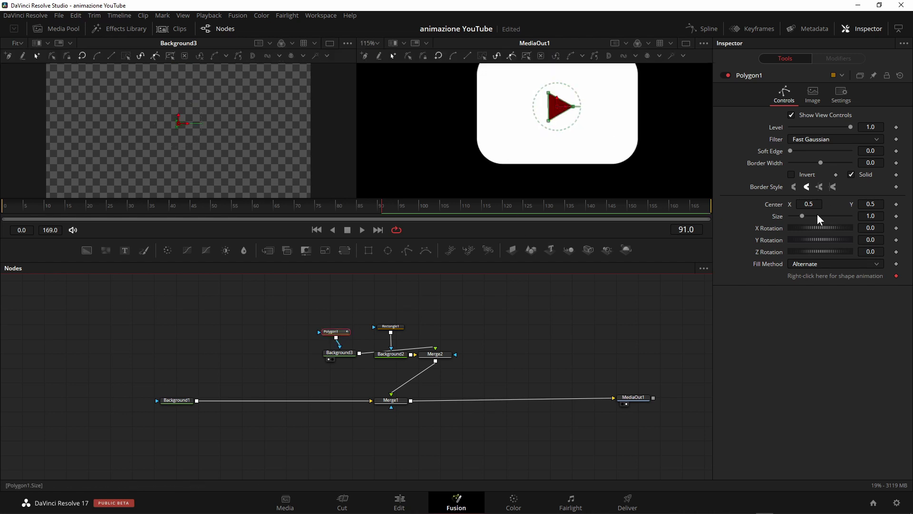
drag(801, 217, 812, 216)
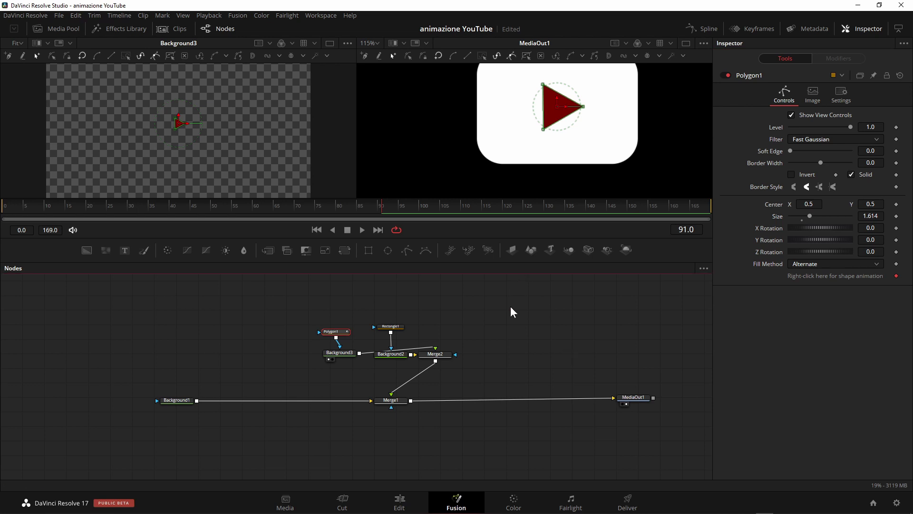
click(456, 322)
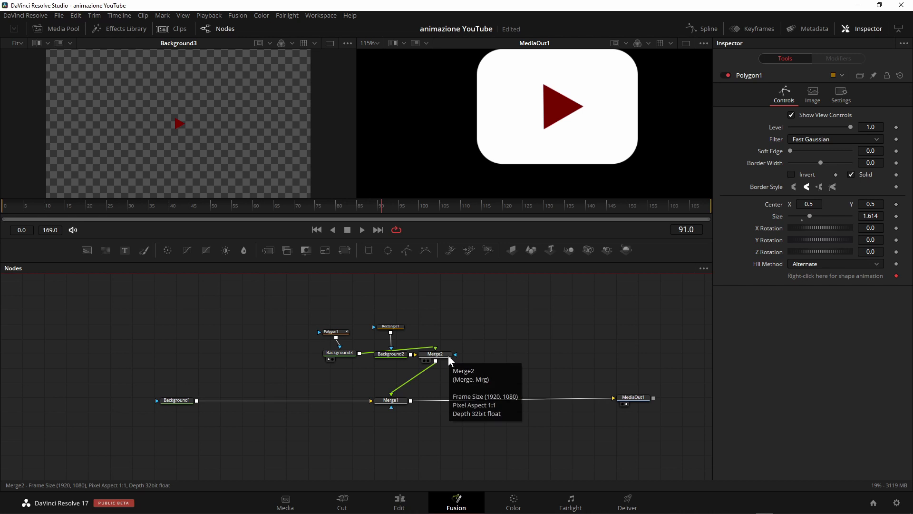
- Tidy the logo nodes, lining up Background2, Rectangle1, Merge2 and Polygon1
drag(390, 353, 395, 307)
drag(437, 359, 394, 364)
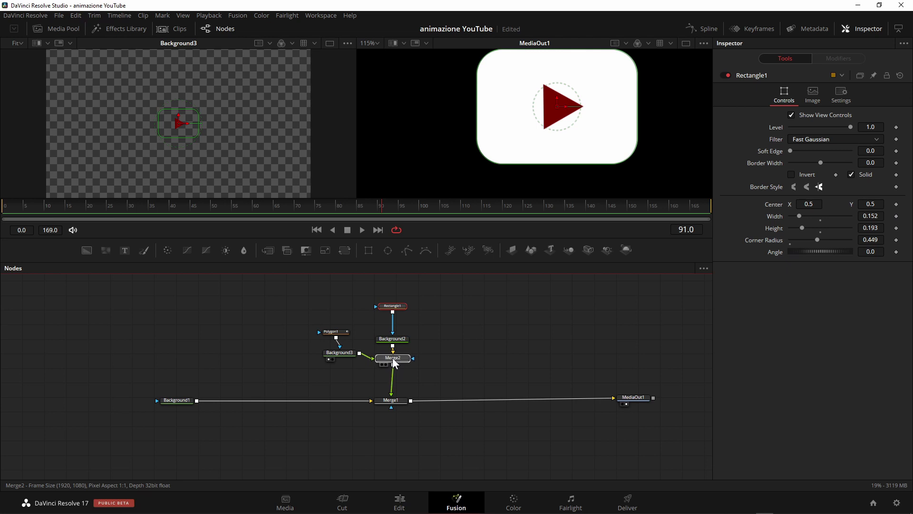
click(347, 360)
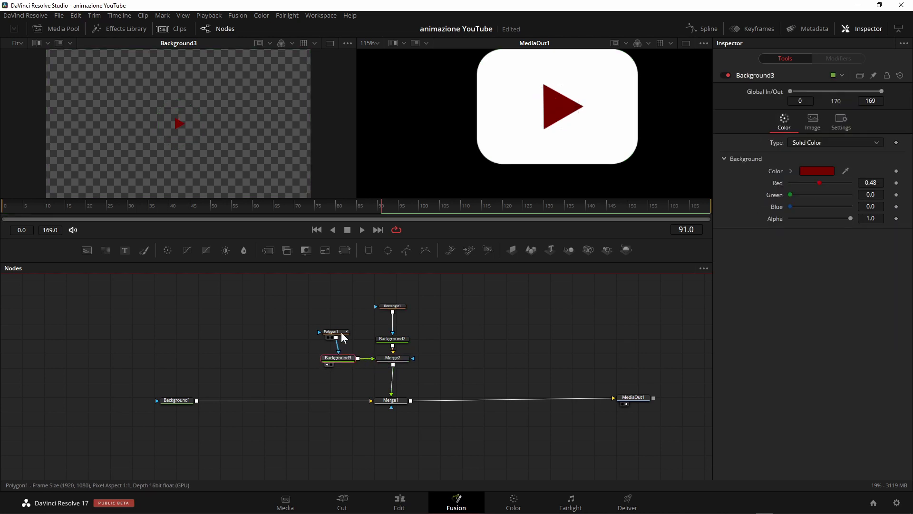
drag(342, 338, 344, 340)
- Group the logo nodes as LOGO_YT and add a Transform1 node after it
drag(289, 279, 451, 375)
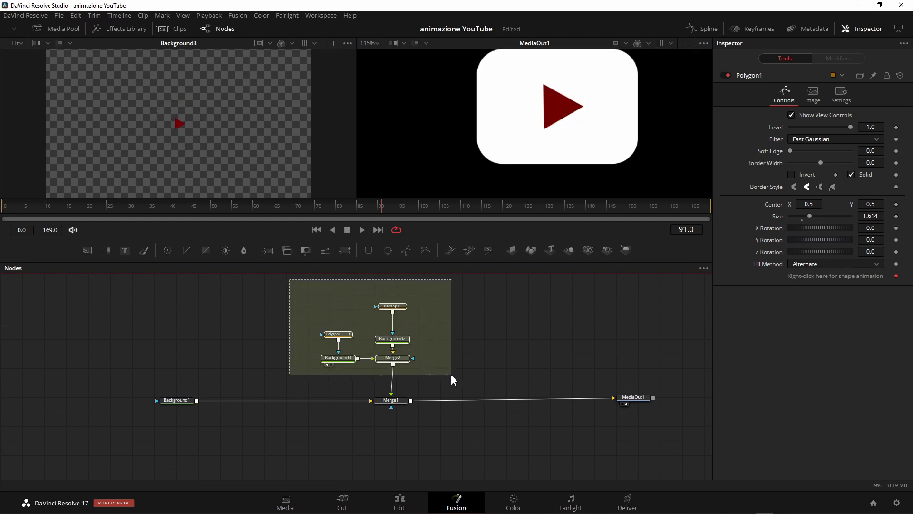
right_click(400, 360)
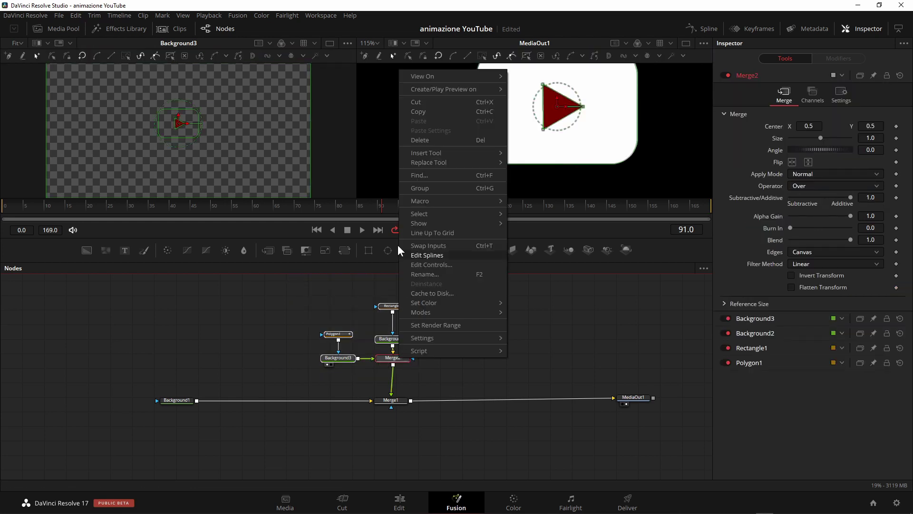
click(439, 189)
drag(378, 302, 405, 309)
key(F2)
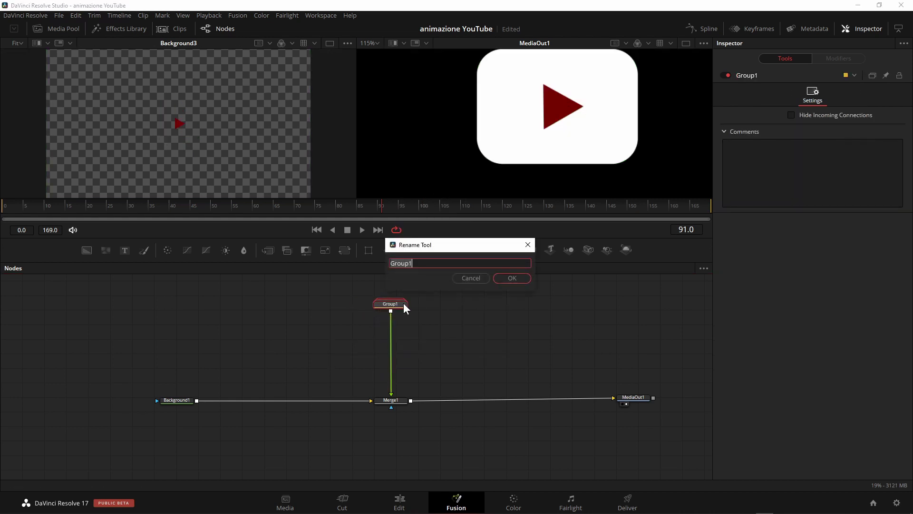
text(LOGO)
text(_YT)
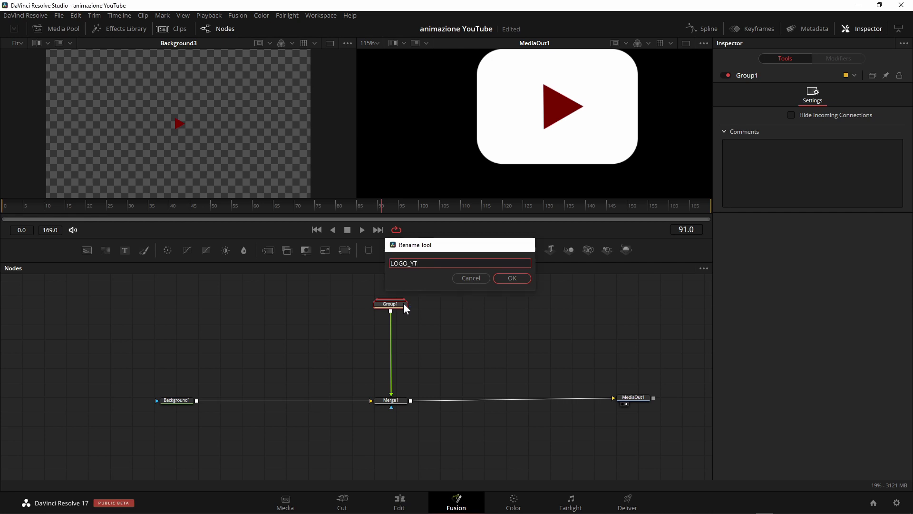
key(Return)
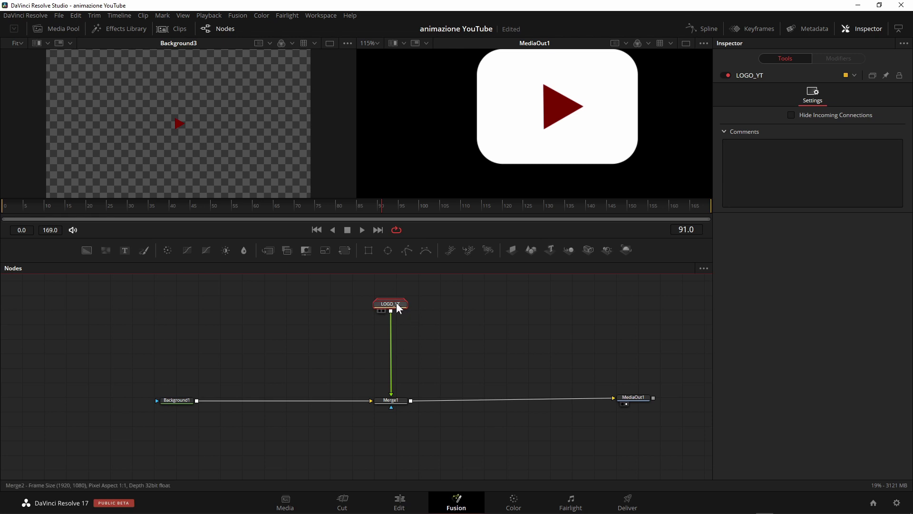
mouse_move(346, 254)
mouse_down()
mouse_move(357, 343)
mouse_move(390, 342)
mouse_up()
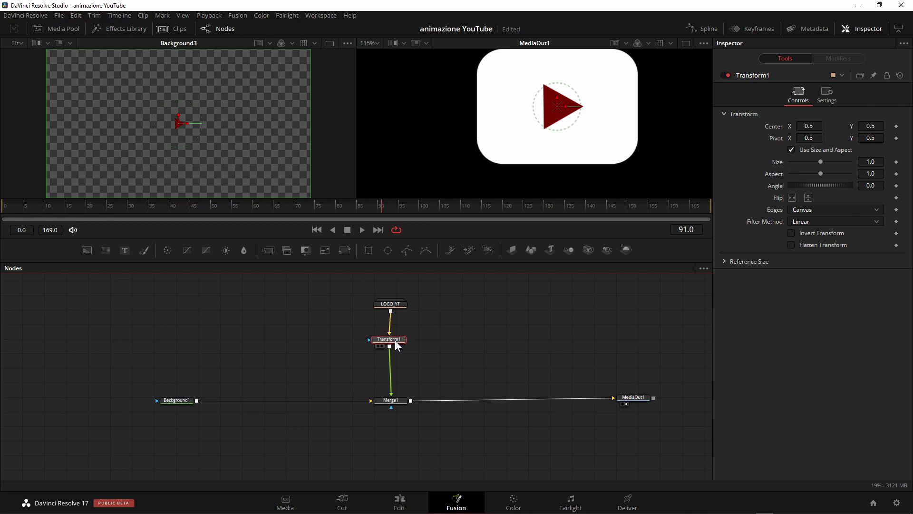
- Move the logo to Center X 0.301 at size 0.55, then merge a new Background4 into Background1
click(380, 43)
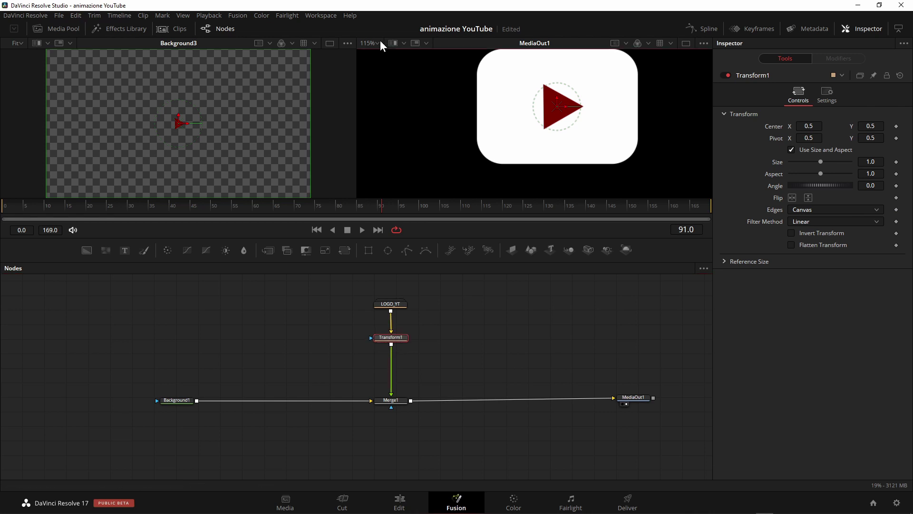
click(378, 43)
click(373, 54)
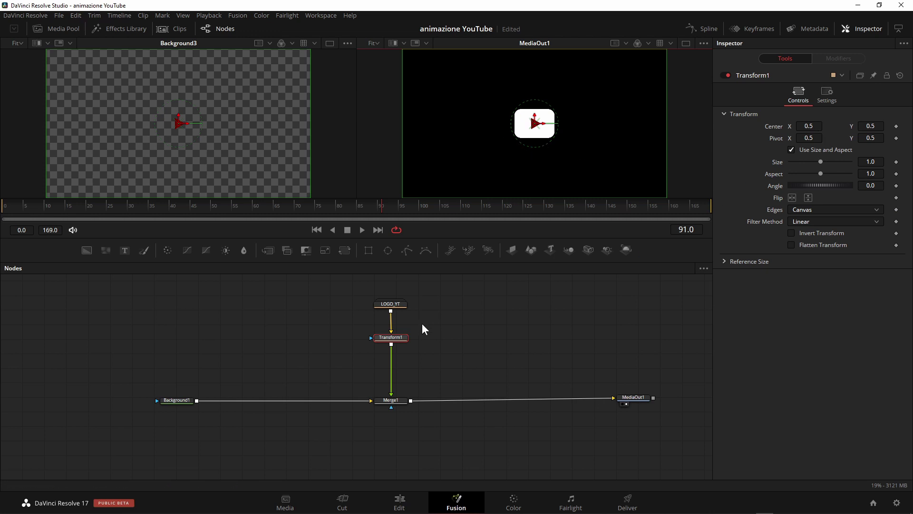
click(402, 339)
mouse_move(809, 126)
mouse_down()
mouse_move(780, 126)
mouse_move(805, 126)
mouse_up()
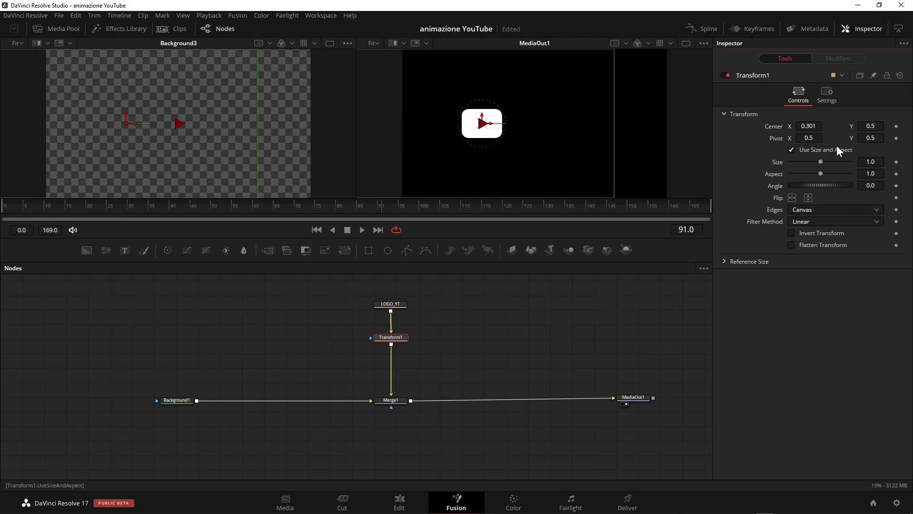
drag(820, 162, 806, 166)
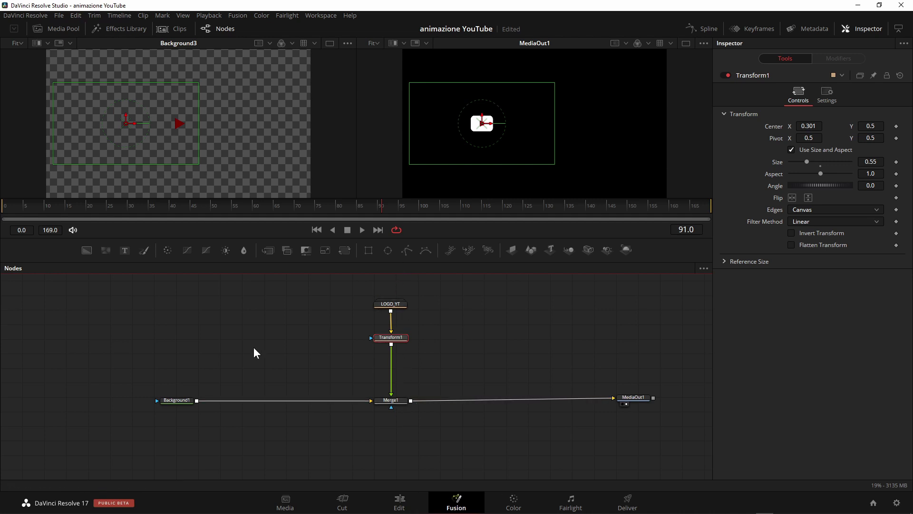
drag(86, 252, 95, 262)
drag(313, 350, 195, 401)
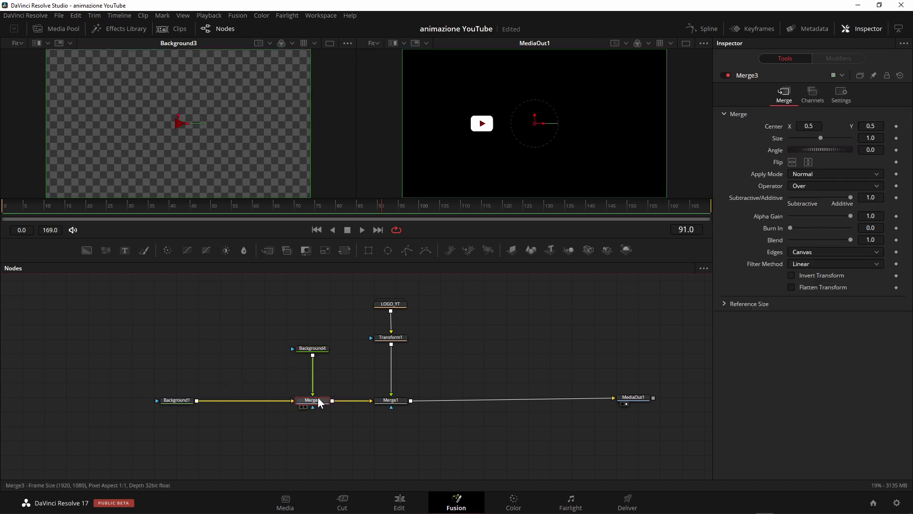
- Tint Background4 dark red (Red 0.48) and mask it with a new Rectangle2 node
click(312, 352)
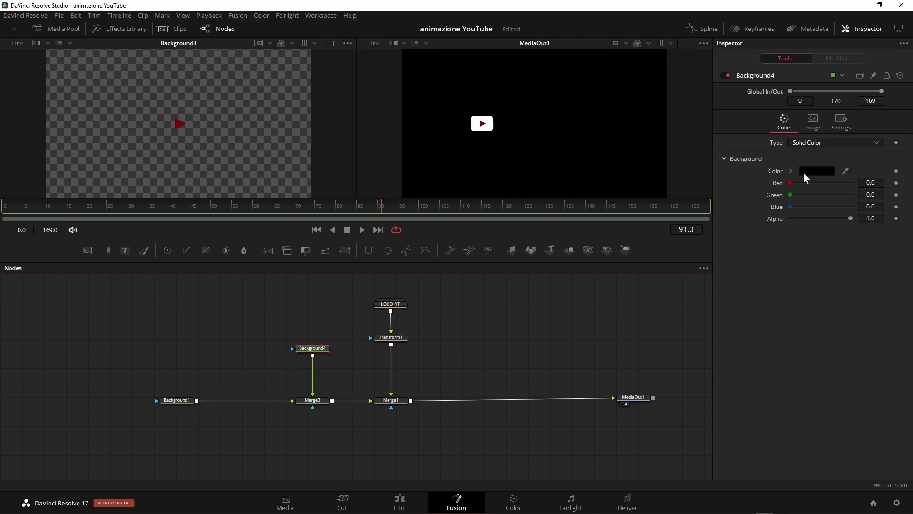
drag(791, 184, 812, 184)
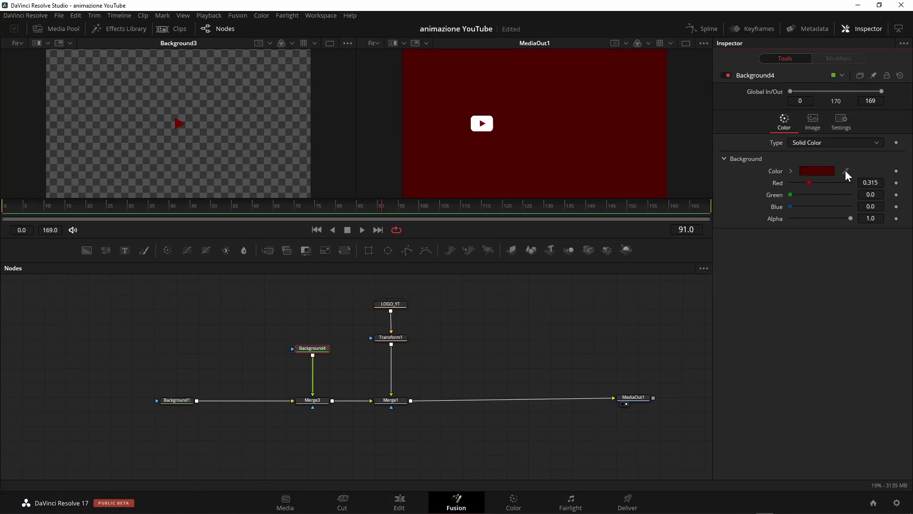
drag(846, 170, 483, 123)
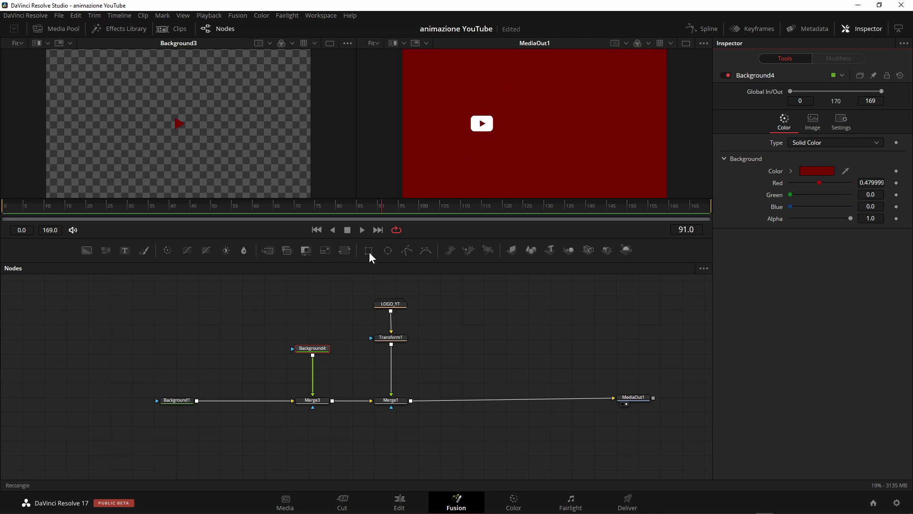
mouse_move(368, 251)
mouse_down()
mouse_move(302, 324)
mouse_move(310, 322)
mouse_move(313, 349)
mouse_up()
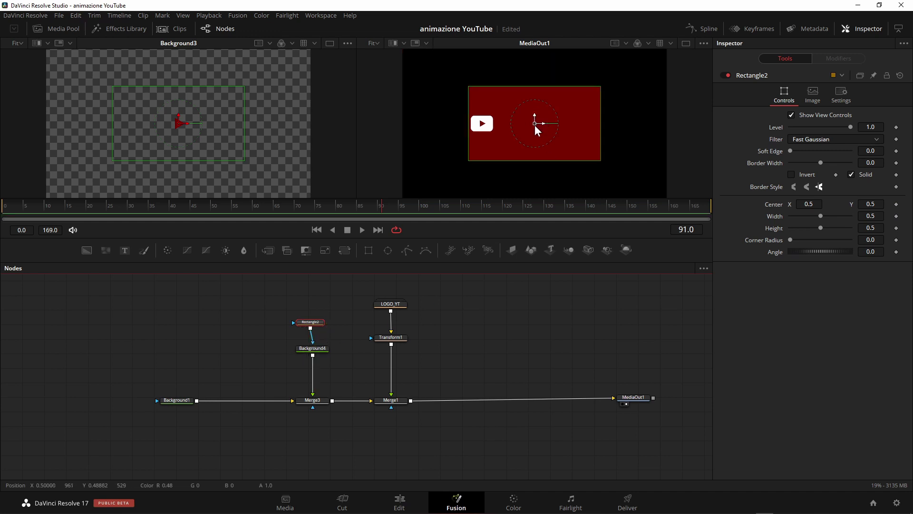
- Shrink Rectangle2 to 0.209 × 0.351 around the logo, round its corners, and add a Background5 node
mouse_move(534, 124)
mouse_down()
mouse_move(483, 124)
mouse_move(482, 134)
mouse_up()
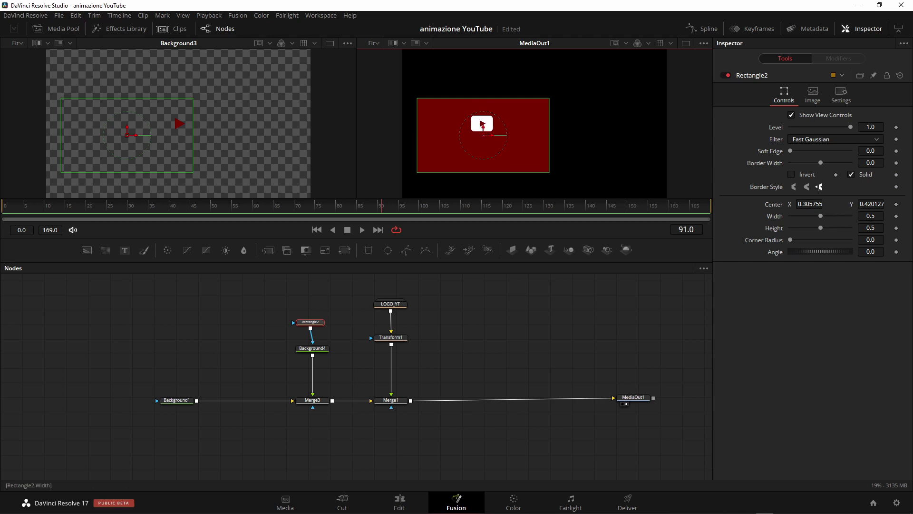
mouse_move(871, 215)
mouse_down()
mouse_move(849, 216)
mouse_move(861, 228)
mouse_move(865, 216)
mouse_up()
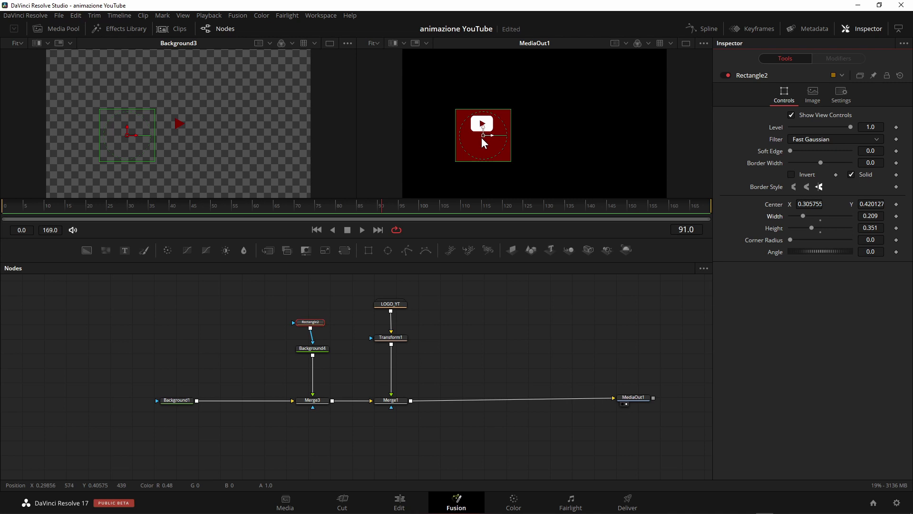
drag(483, 138, 481, 136)
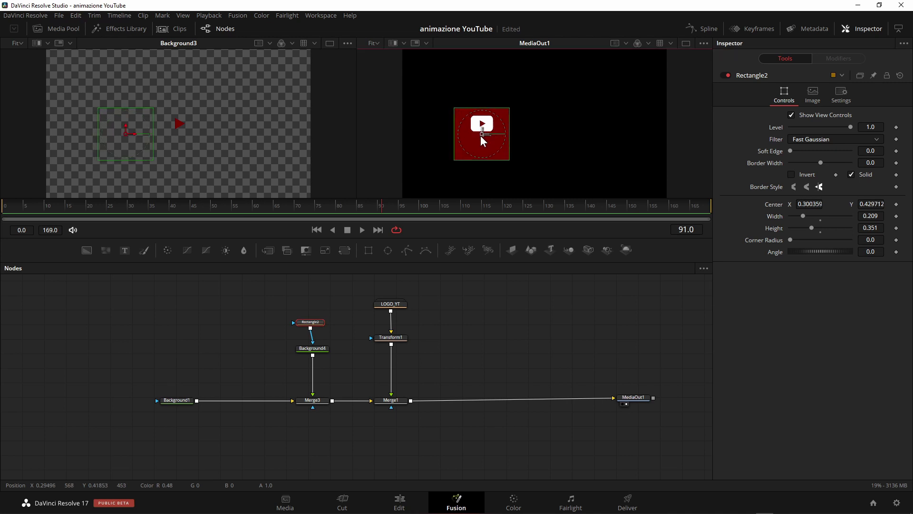
drag(480, 136, 481, 136)
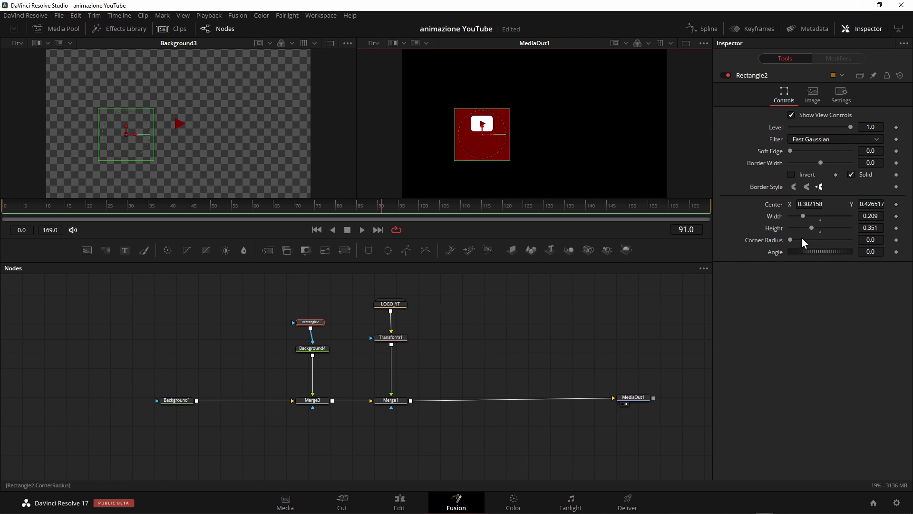
mouse_move(792, 238)
mouse_down()
mouse_move(812, 235)
mouse_move(783, 236)
mouse_up()
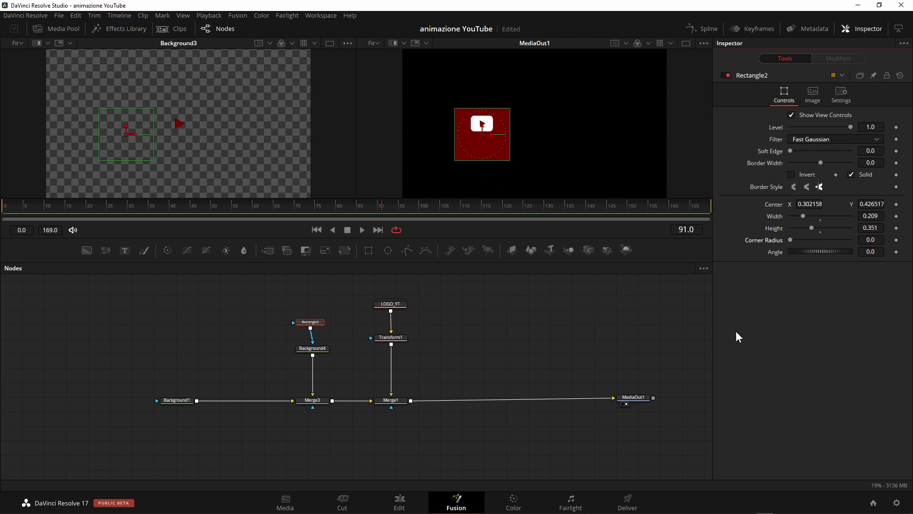
drag(310, 322, 312, 322)
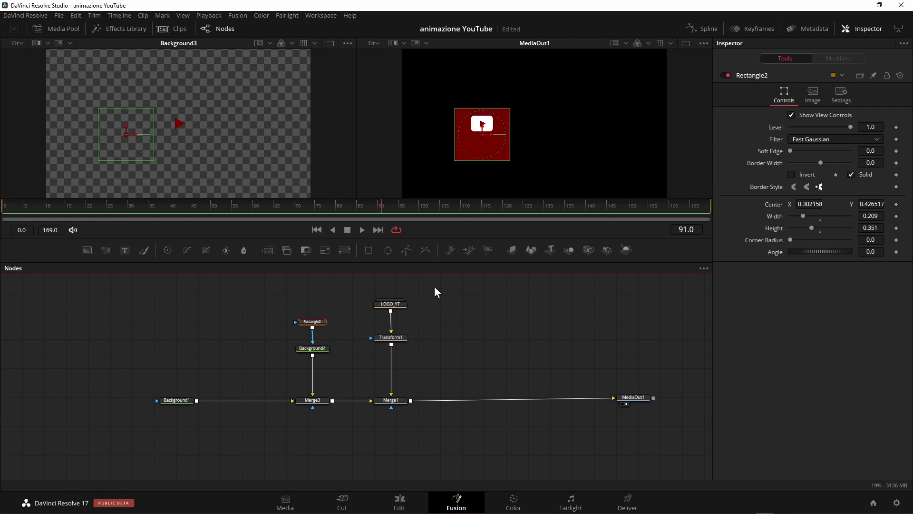
drag(87, 250, 460, 347)
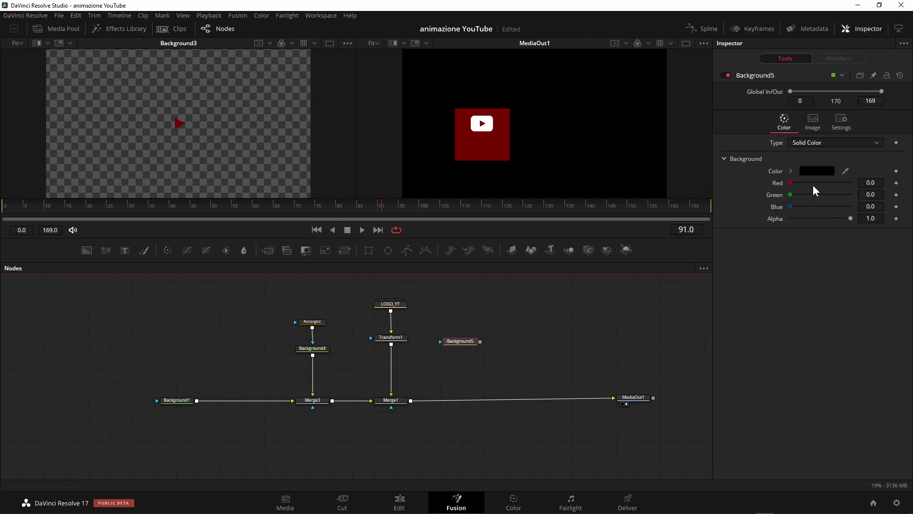
- Make Background5 white and merge it over the composite through Merge4
click(815, 174)
drag(557, 226, 558, 172)
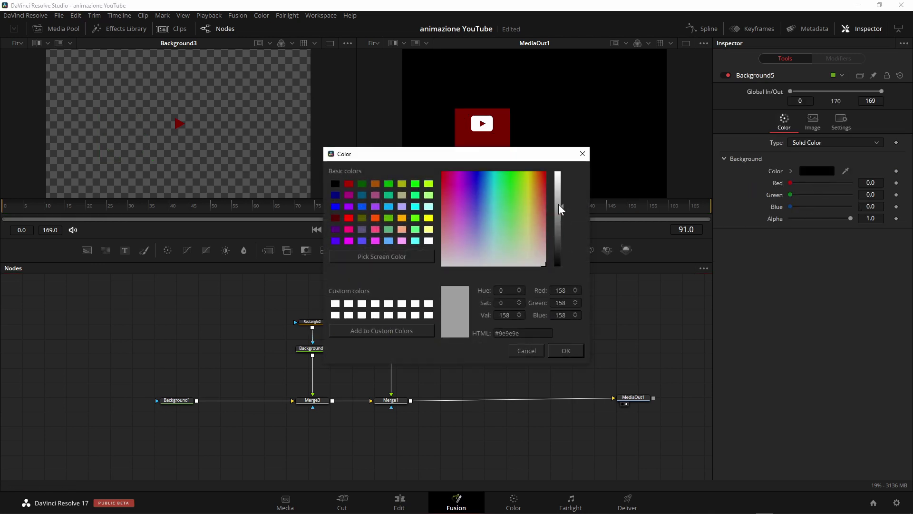
click(566, 350)
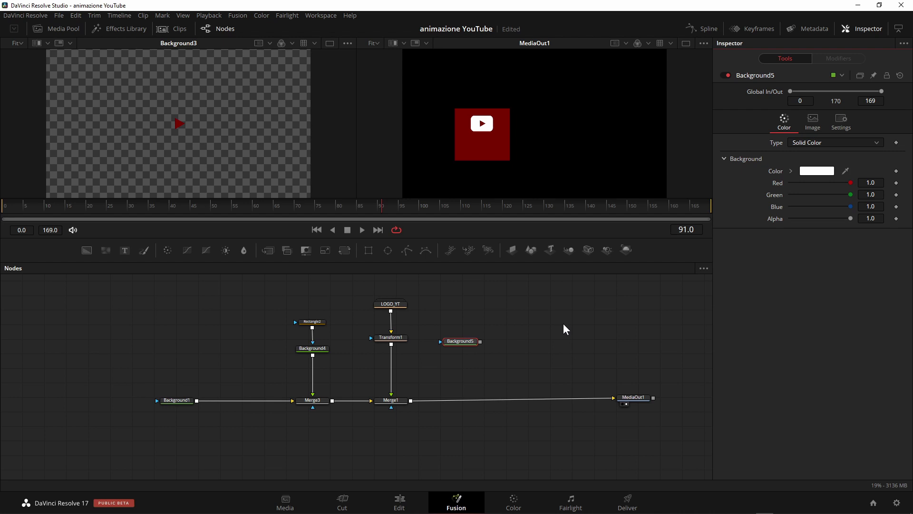
drag(479, 342, 409, 403)
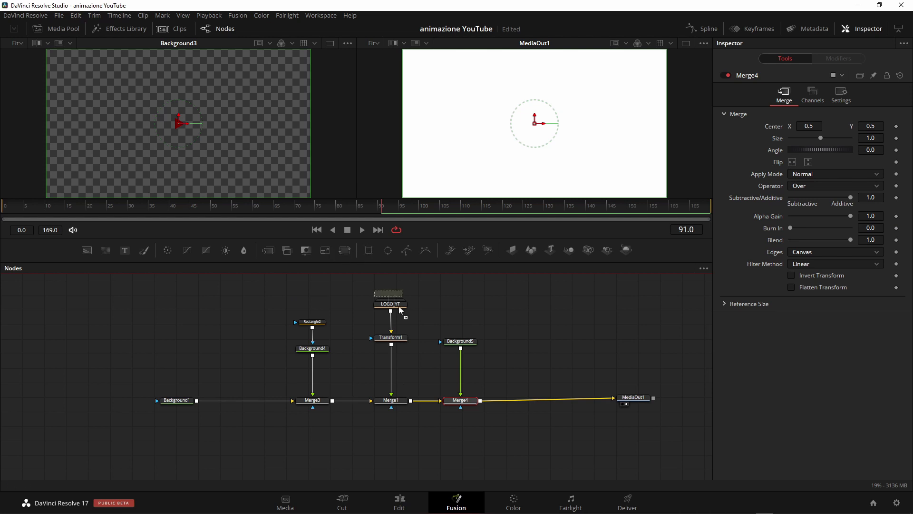
- Mask Background5 with Rectangle3 into a 0.079-high bar just below the red box
mouse_move(368, 250)
mouse_down()
mouse_move(453, 318)
mouse_move(457, 341)
mouse_up()
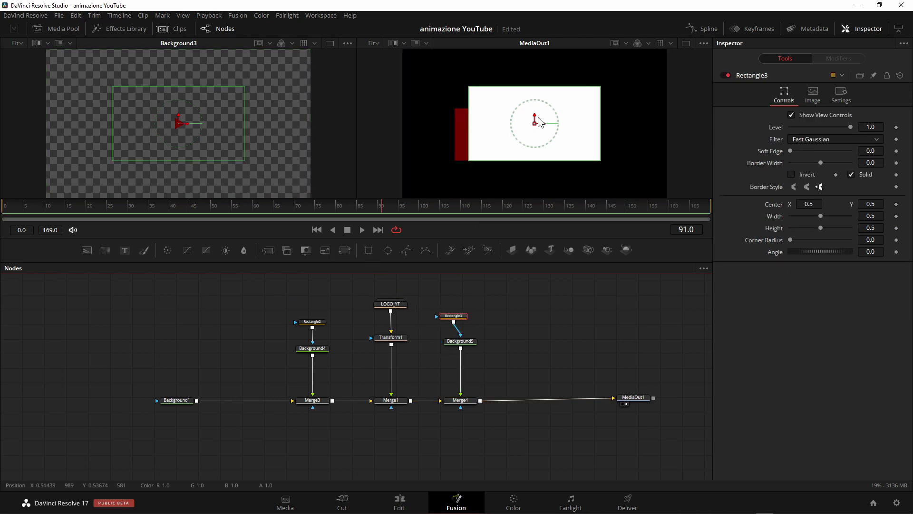
drag(535, 123, 487, 160)
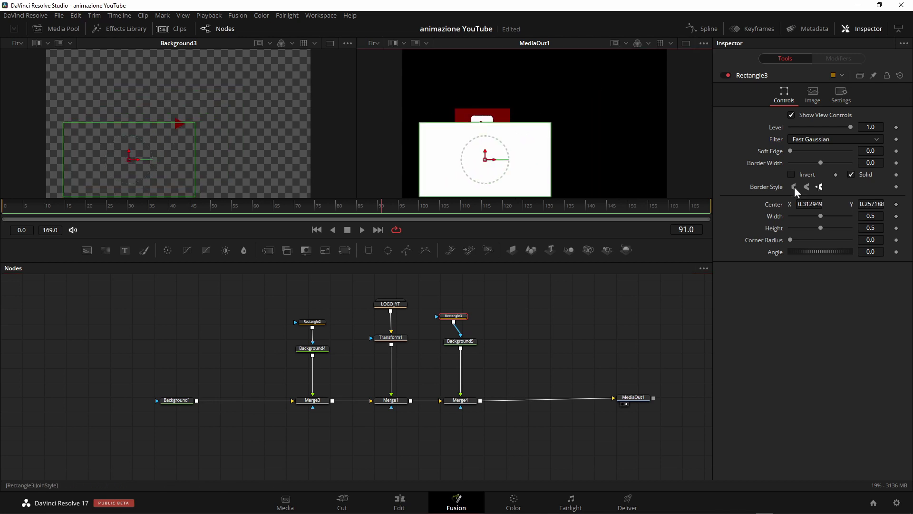
drag(810, 204, 789, 212)
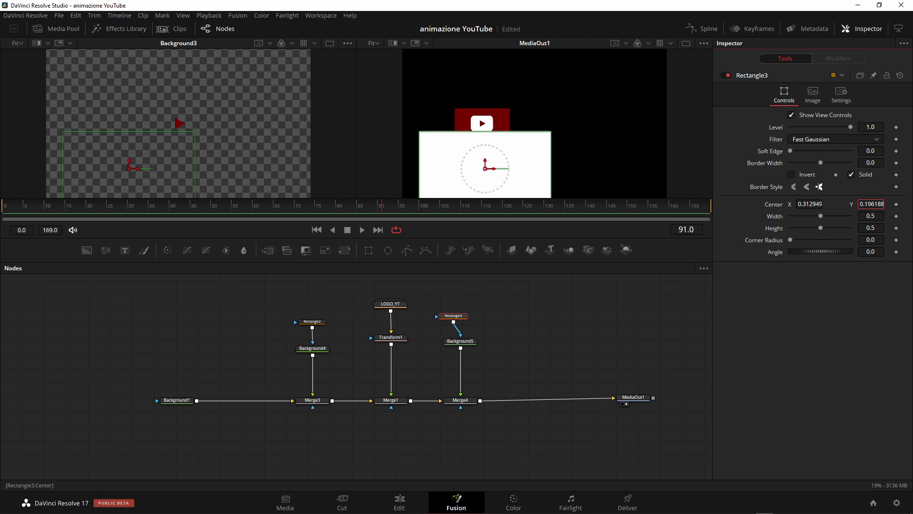
key(ctrl+z)
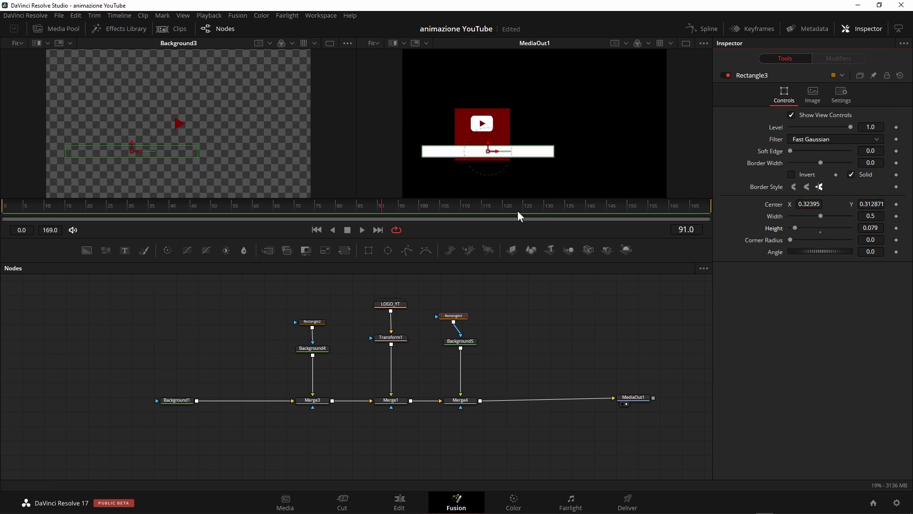
key(ctrl+z)
drag(488, 153, 483, 158)
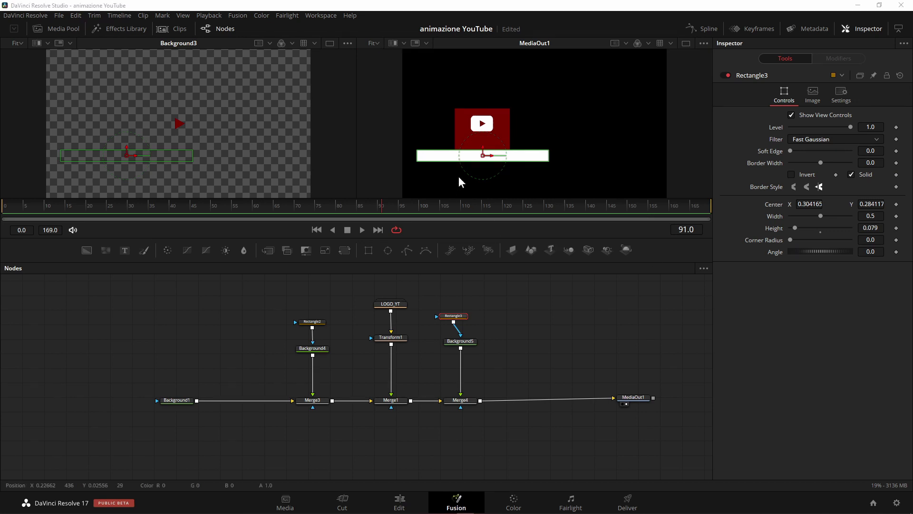
- Save the project and select the Background5 and Merge4 nodes
key(ctrl+s)
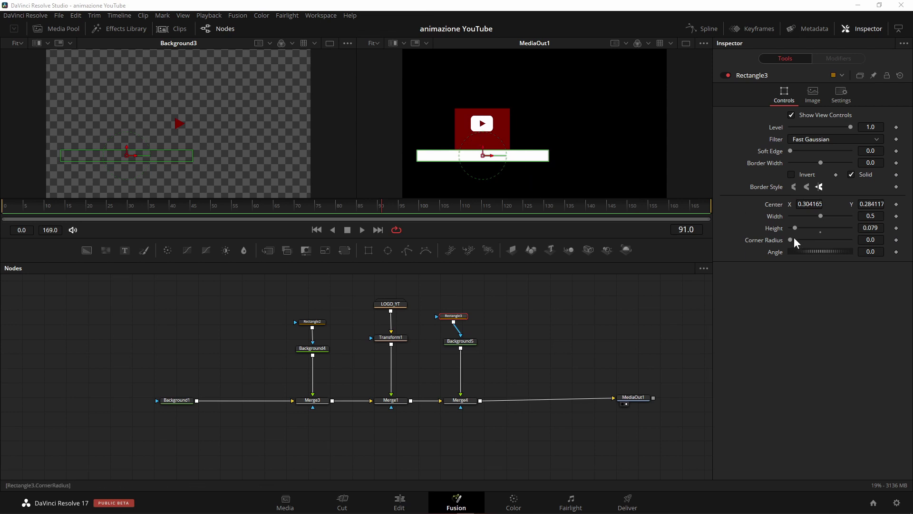
click(460, 341)
click(460, 400)
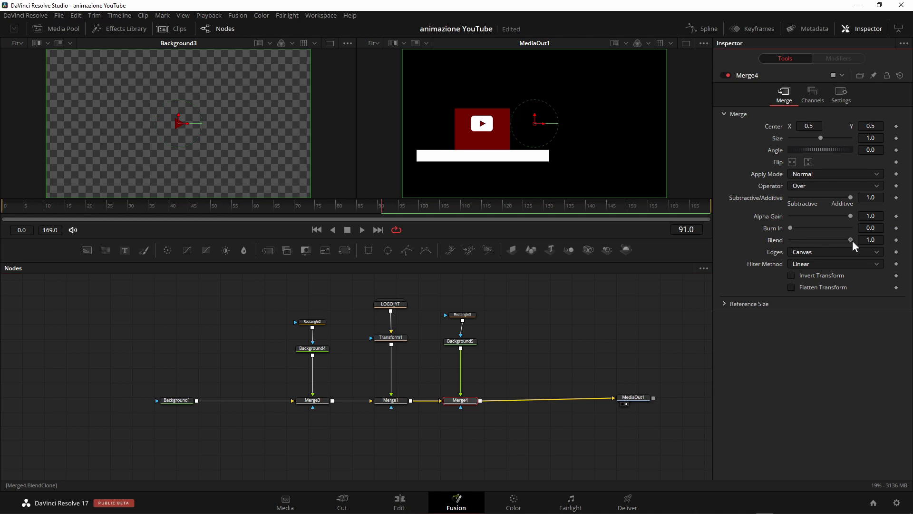
- Set Merge4 Blend to 0.48 and raise its Center Y to 0.506 over the red box
drag(852, 240, 820, 239)
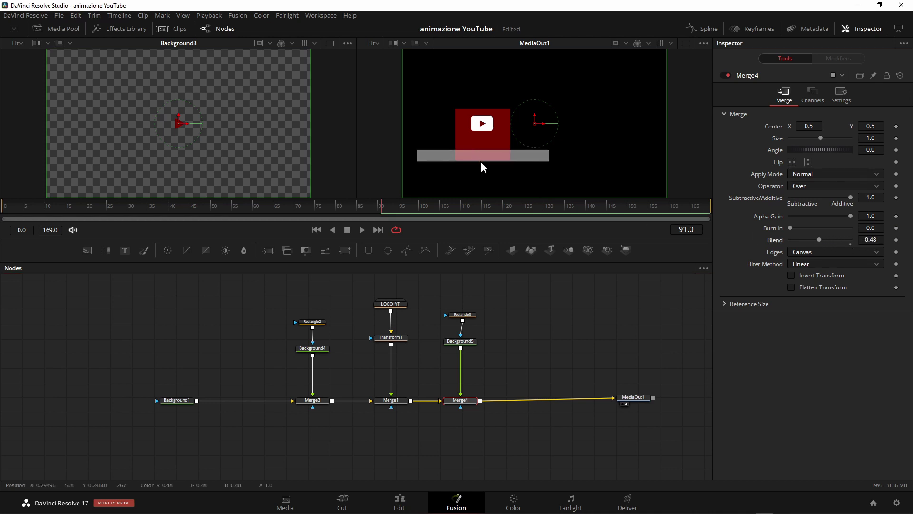
scroll(473, 164, up, 2)
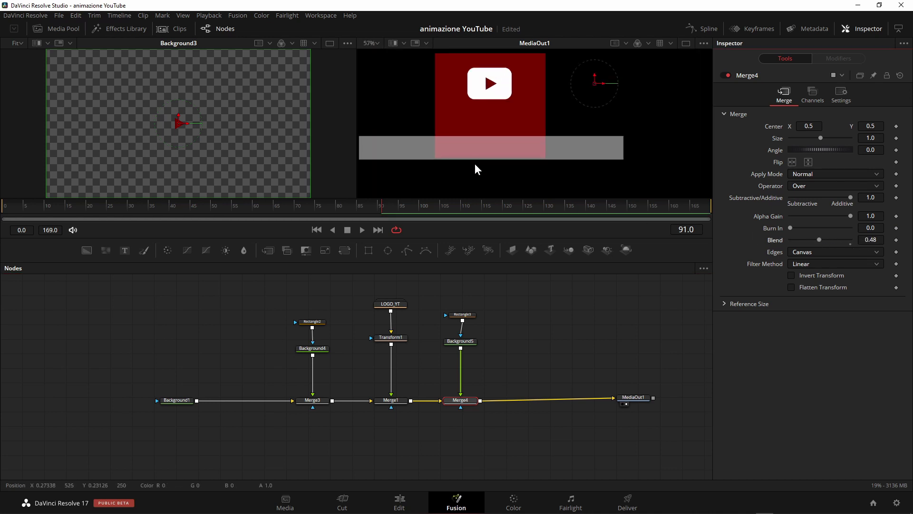
drag(474, 164, 489, 167)
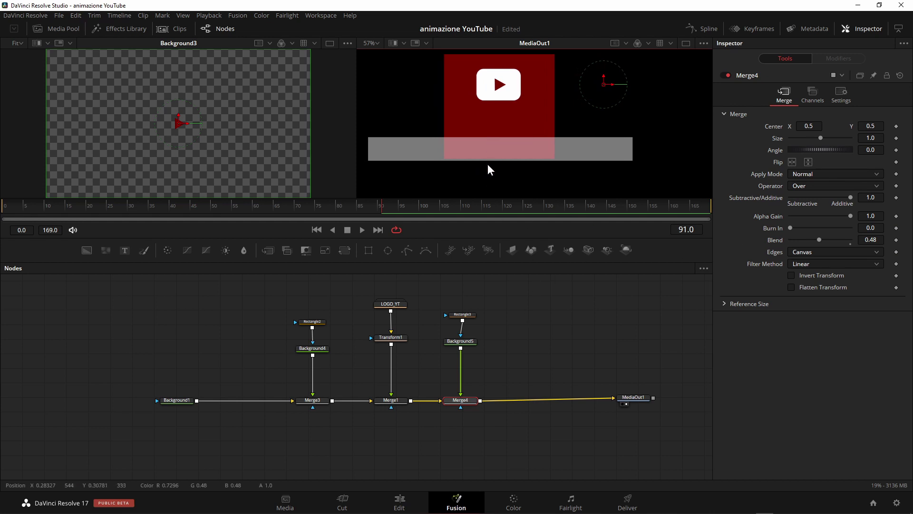
drag(871, 126, 872, 126)
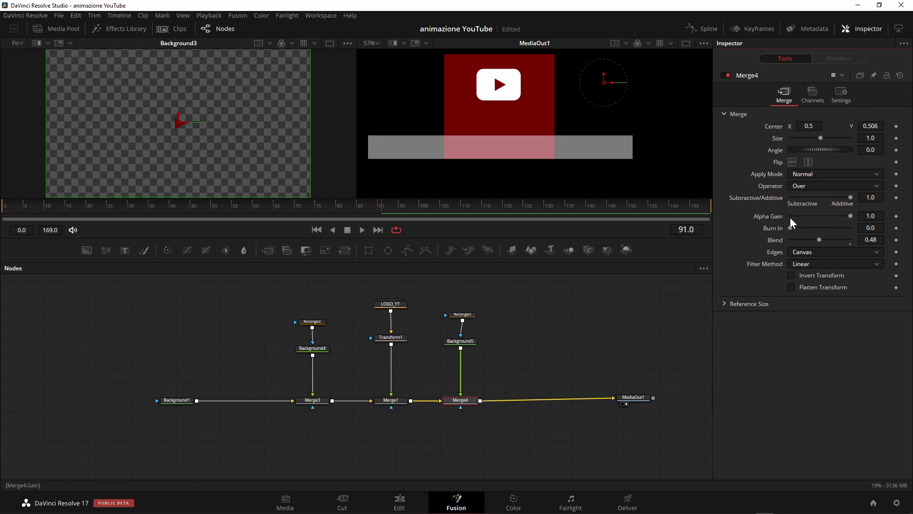
- Set Rectangle3 Width to 0.224 and Center X to 0.302
click(461, 314)
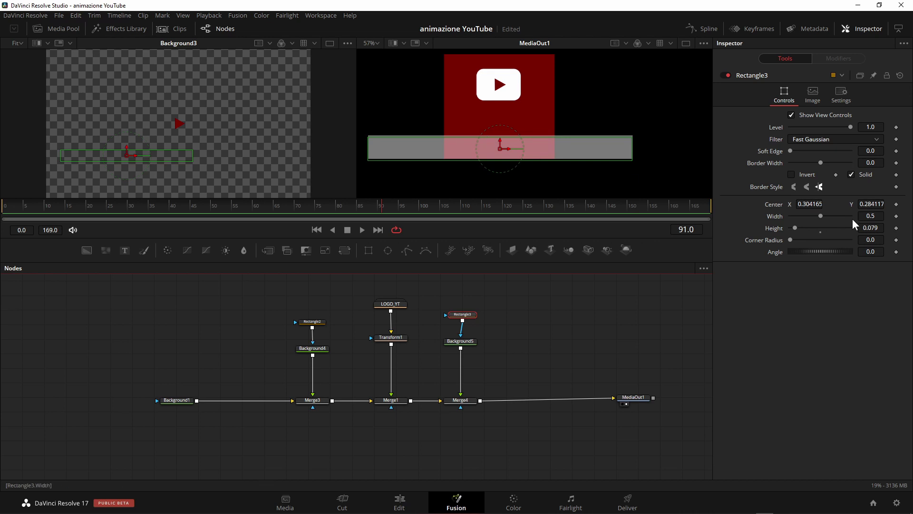
drag(821, 216, 803, 216)
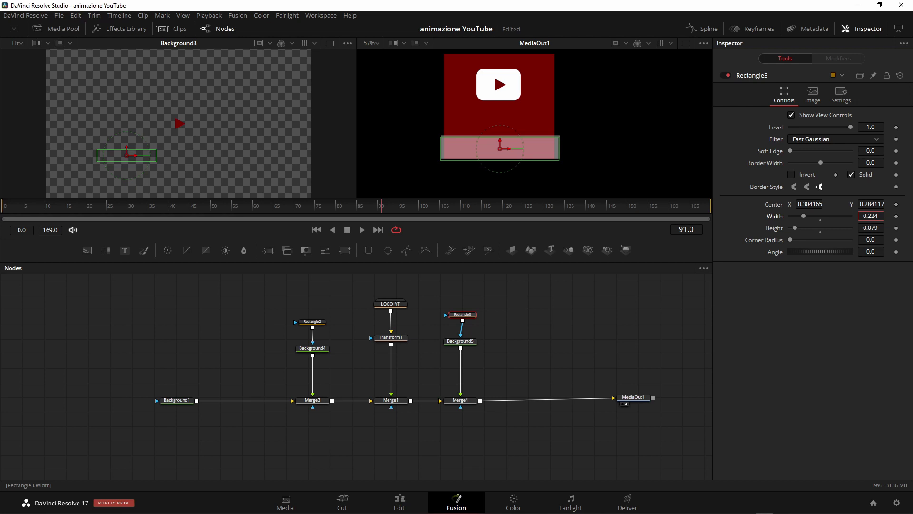
drag(812, 203, 811, 204)
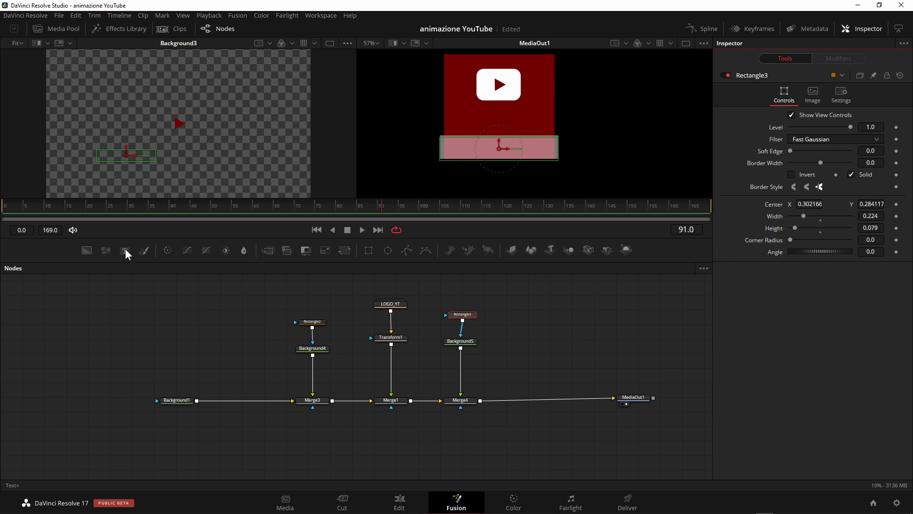
- Add a Text1 node merged over Background5 reading 'YOUTUBE'
mouse_move(125, 249)
mouse_down()
mouse_move(520, 349)
mouse_move(460, 348)
mouse_up()
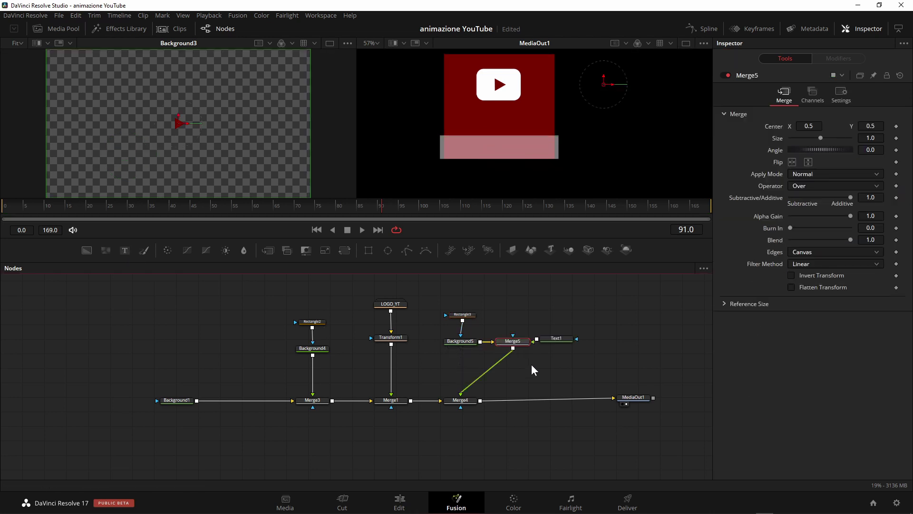
drag(521, 341, 470, 367)
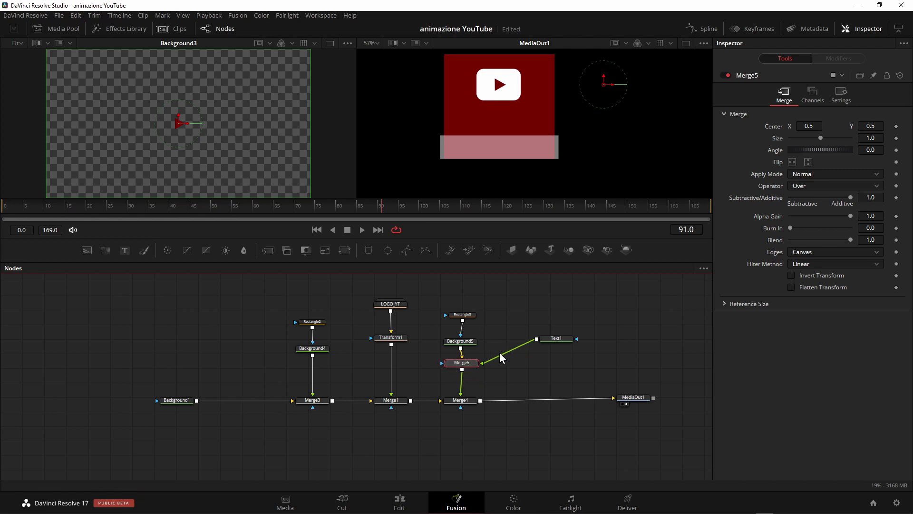
drag(552, 339, 523, 362)
click(524, 362)
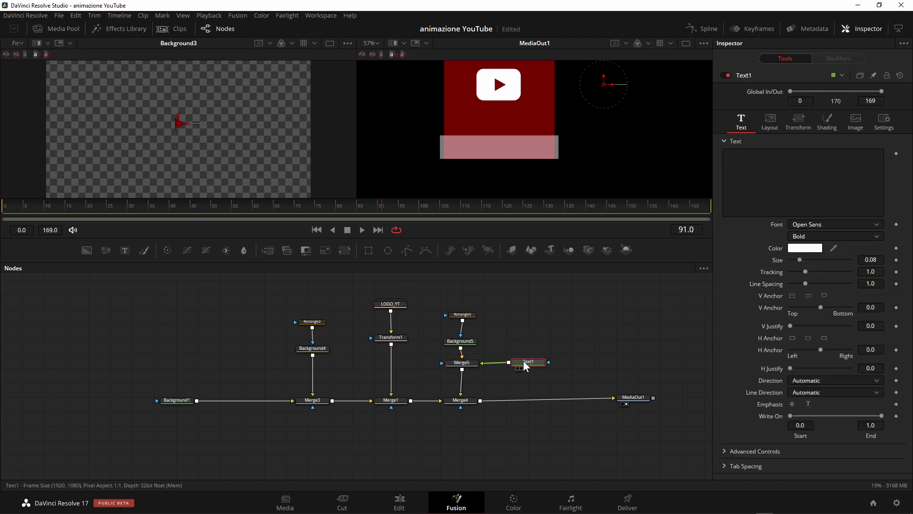
click(726, 158)
text(Y)
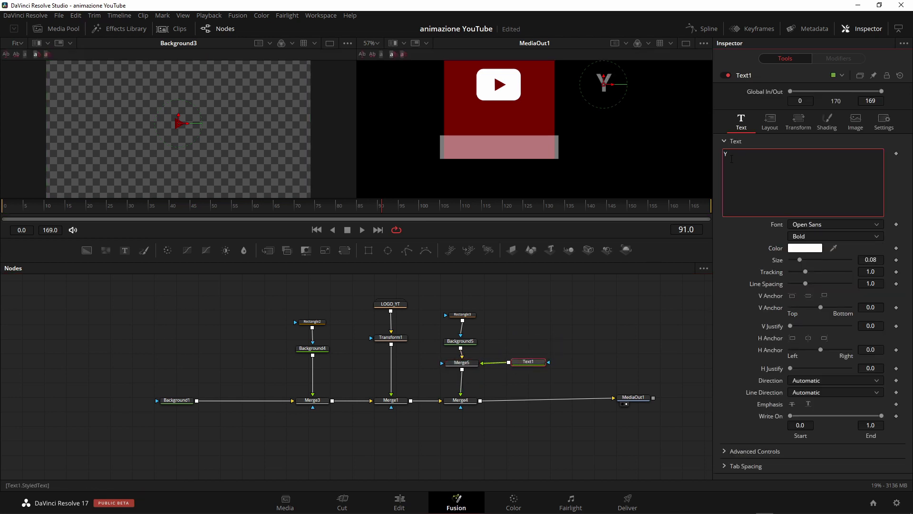
text(OUTUBE)
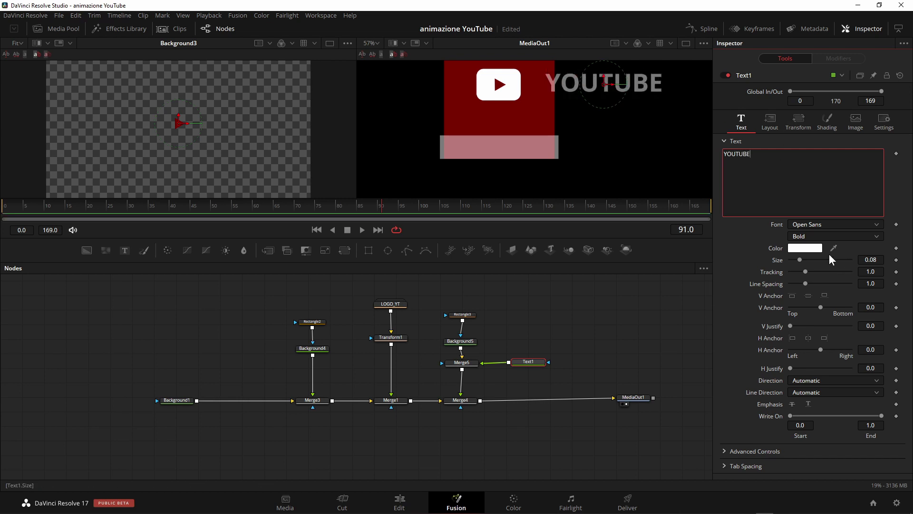
- Make the YOUTUBE text black, size 0.053, and place it on the pink bar
click(806, 249)
drag(556, 243, 562, 275)
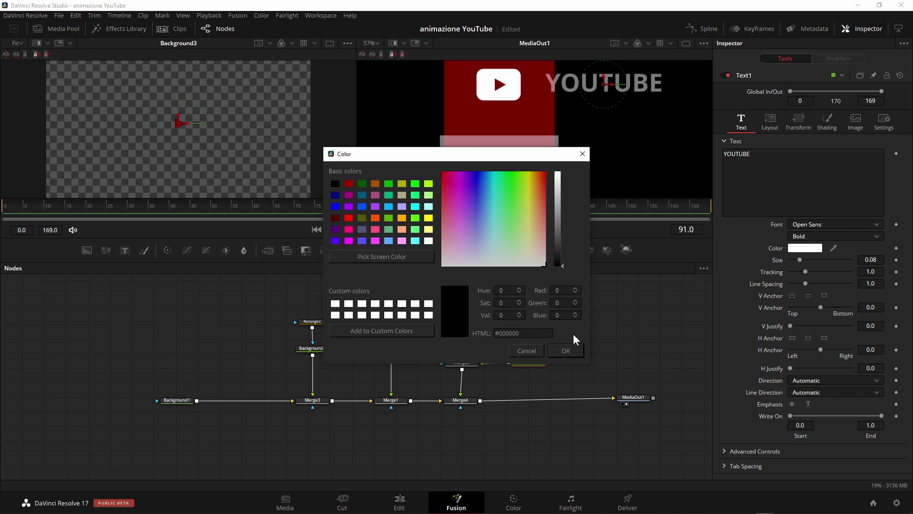
click(569, 347)
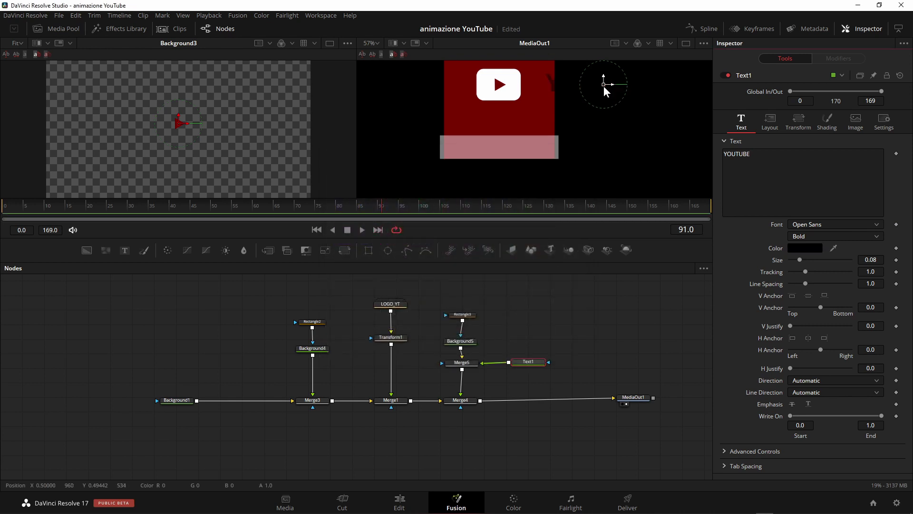
drag(603, 84, 498, 149)
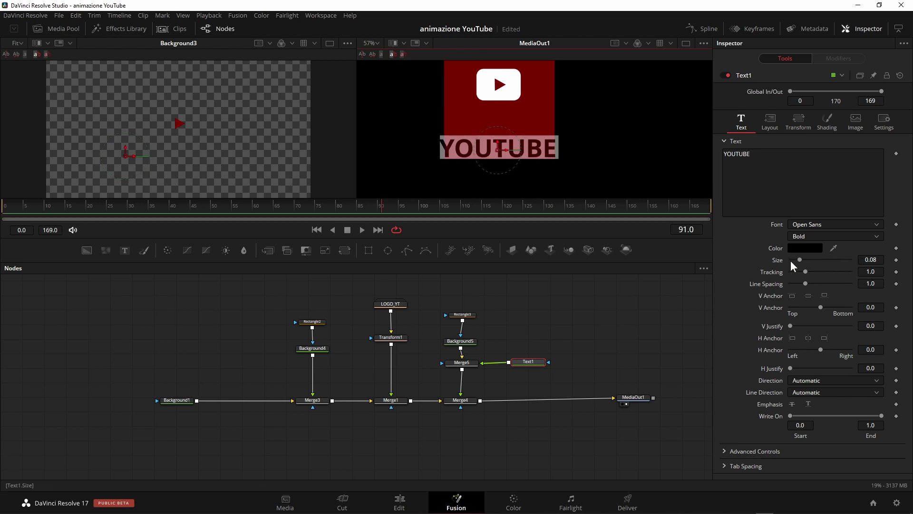
drag(870, 260, 855, 260)
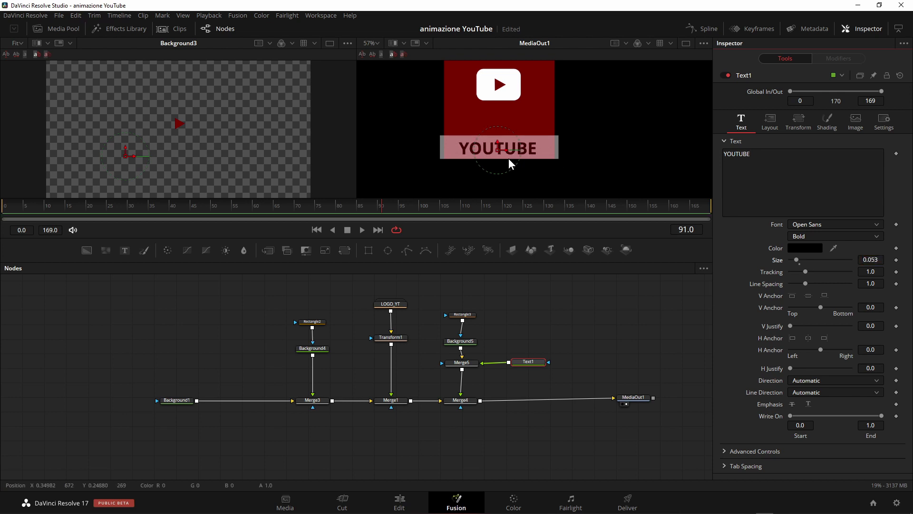
drag(499, 149, 497, 147)
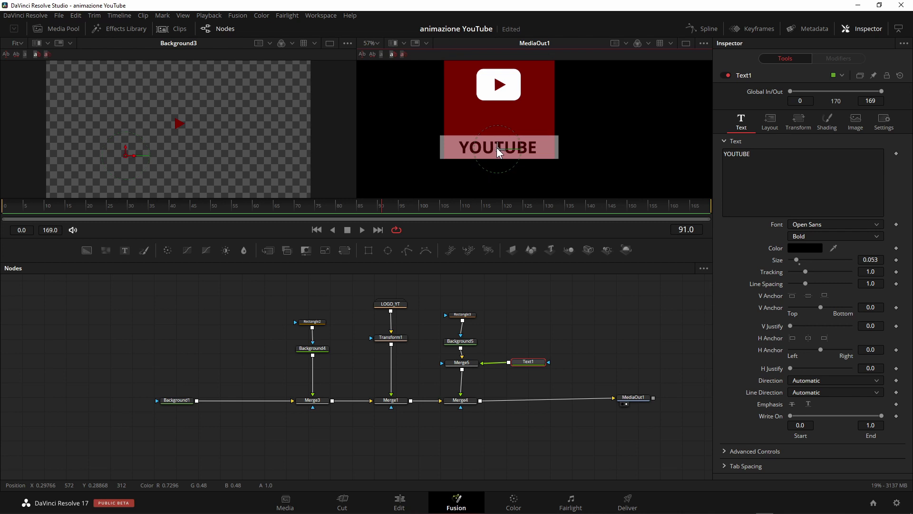
- Set Merge4 Blend to 1.0 and move Text1 Center X to about 0.304
click(465, 402)
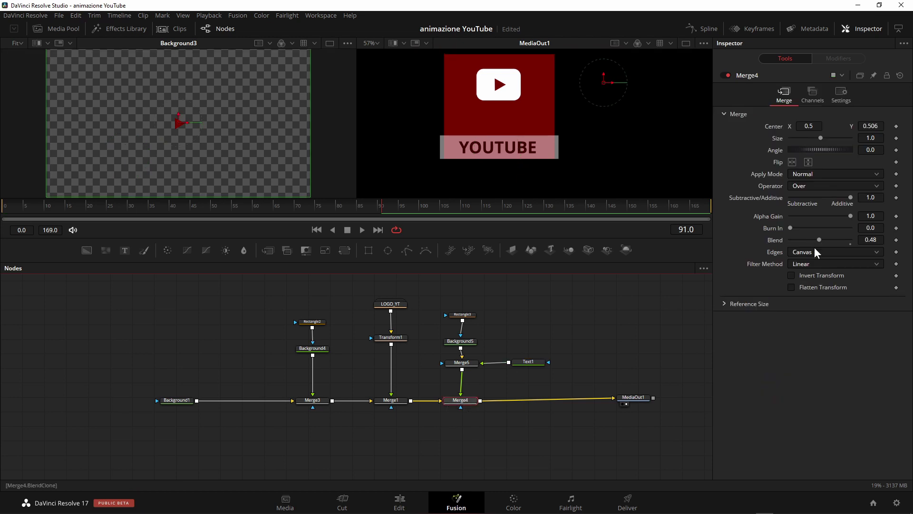
drag(819, 241, 882, 241)
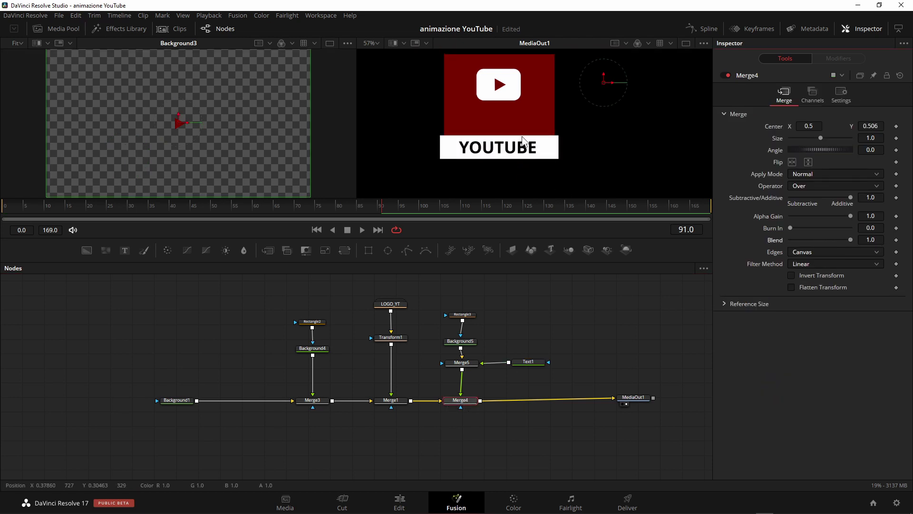
click(526, 362)
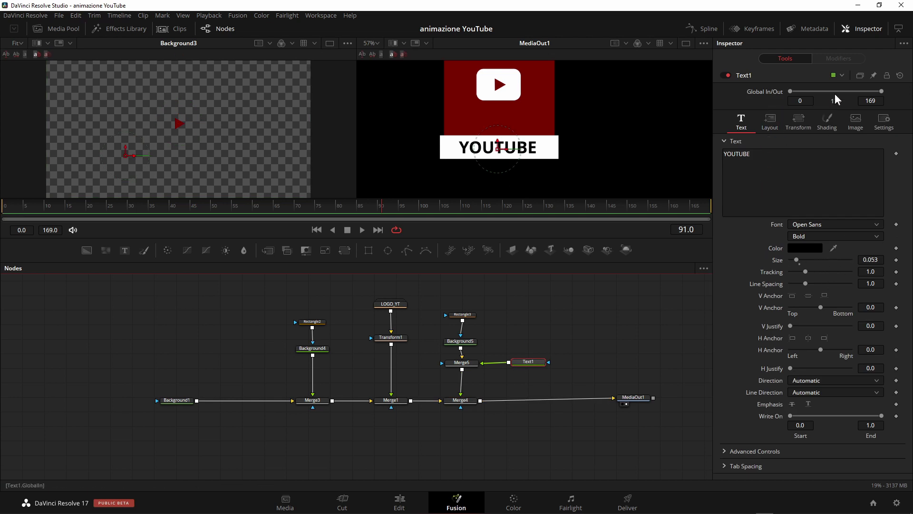
click(770, 121)
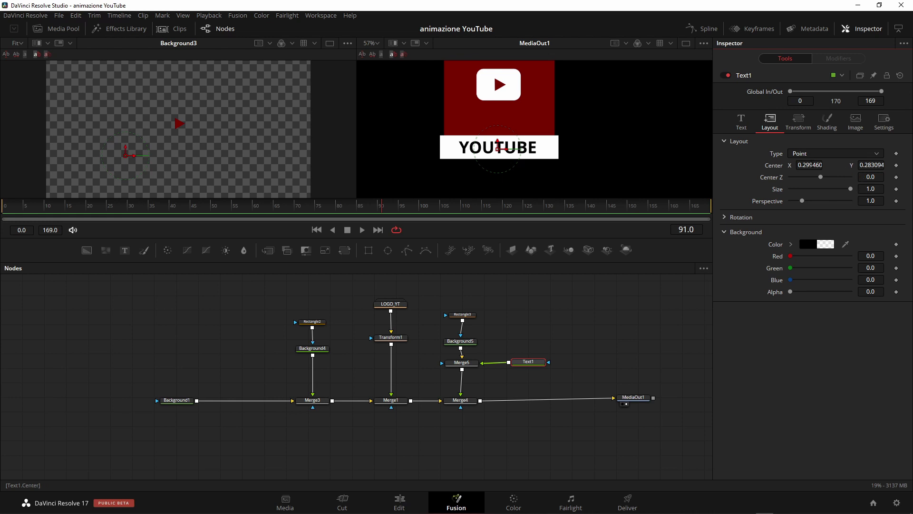
drag(810, 165, 817, 165)
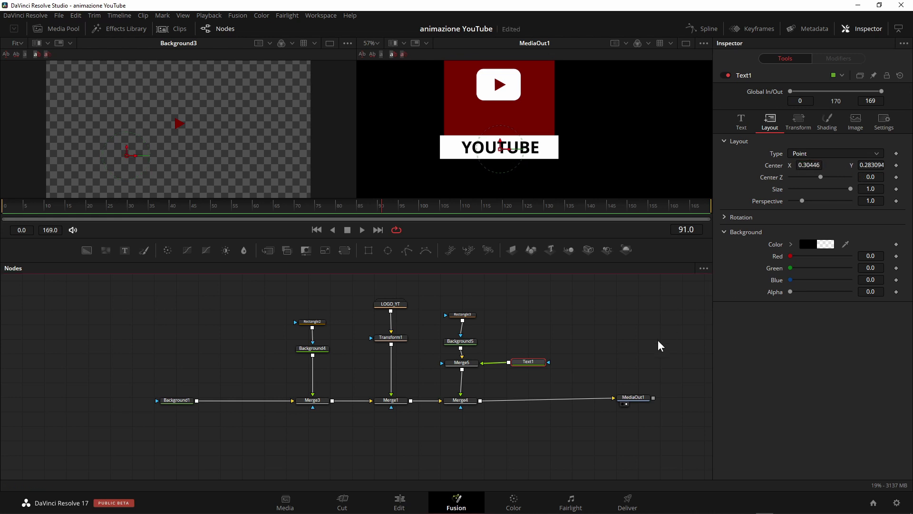
click(633, 398)
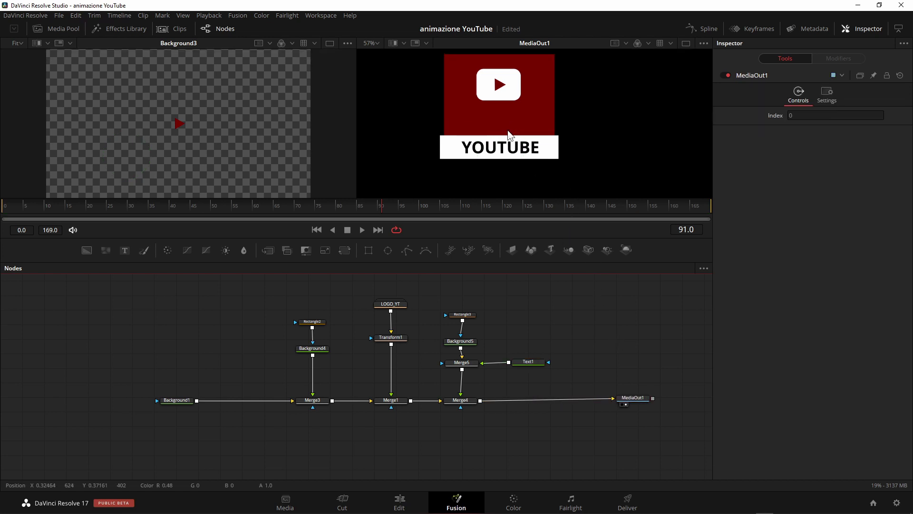
- Move Background1 aside and merge a new Background6 into the main chain via Merge6
scroll(506, 144, down, 4)
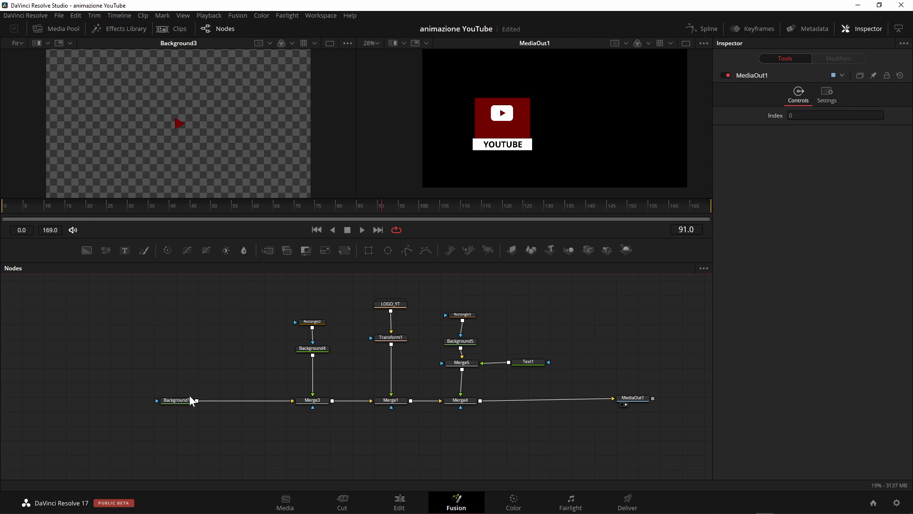
drag(189, 399, 128, 397)
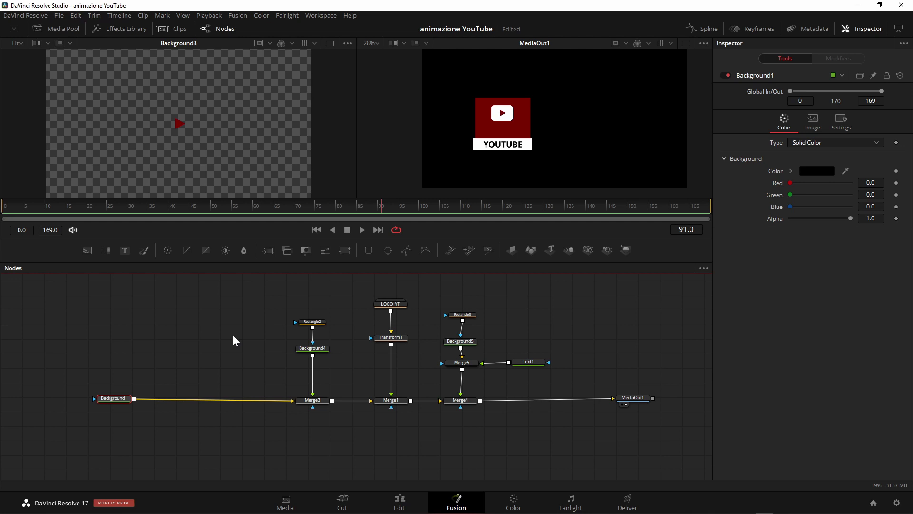
mouse_move(88, 252)
mouse_down()
mouse_move(210, 327)
mouse_move(134, 399)
mouse_up()
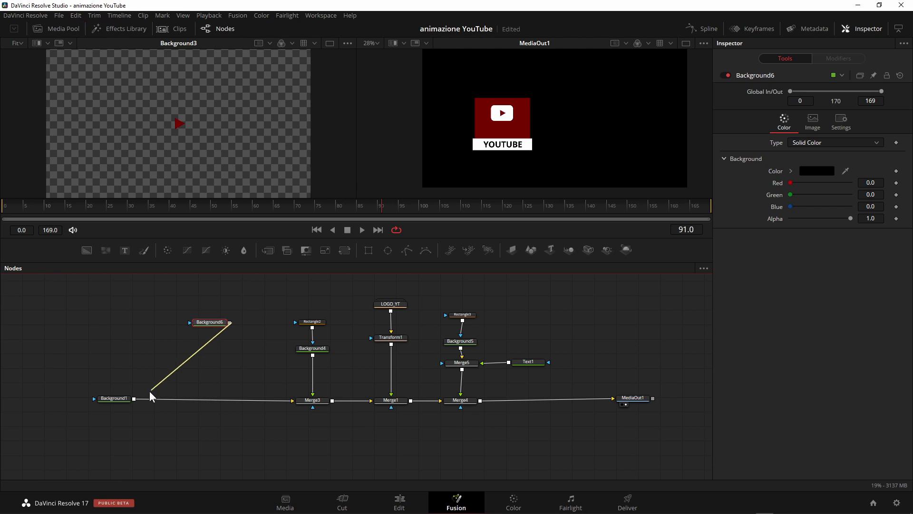
- Set Background6's colour to white and bring in a Rectangle4 mask
click(212, 322)
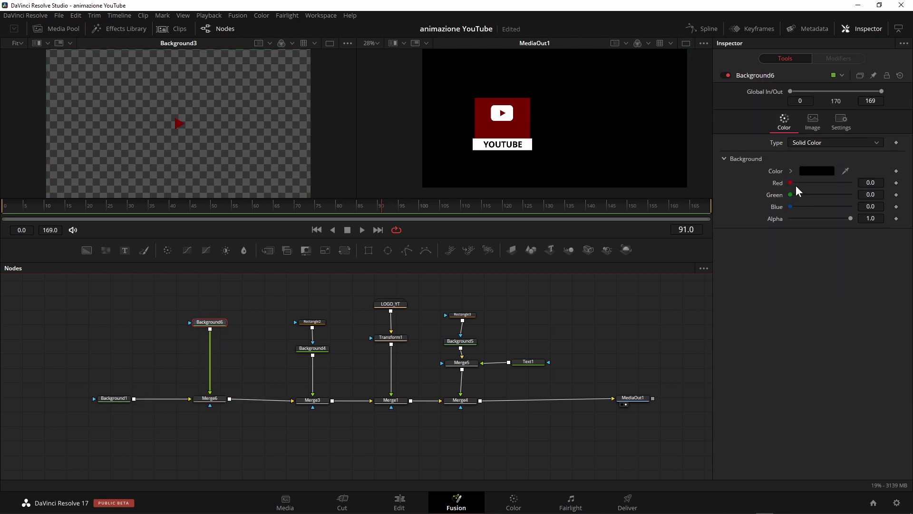
click(821, 169)
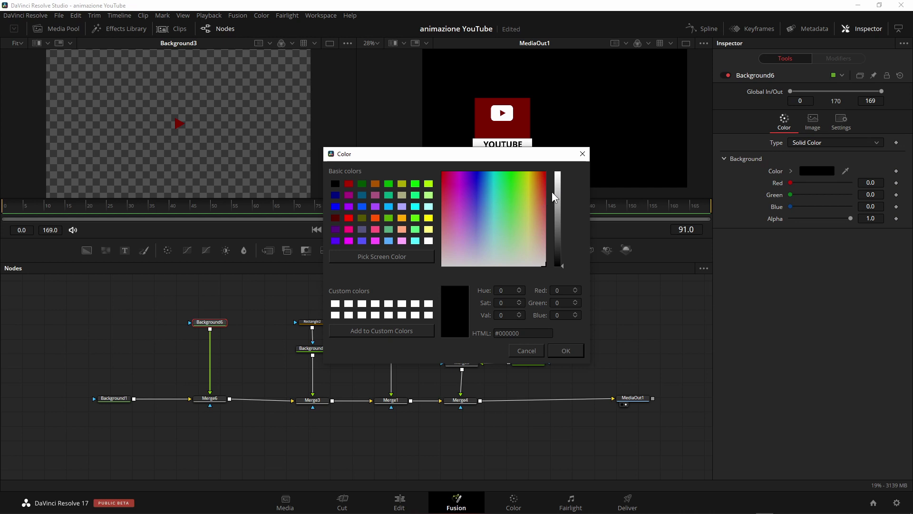
drag(553, 192, 551, 158)
click(566, 350)
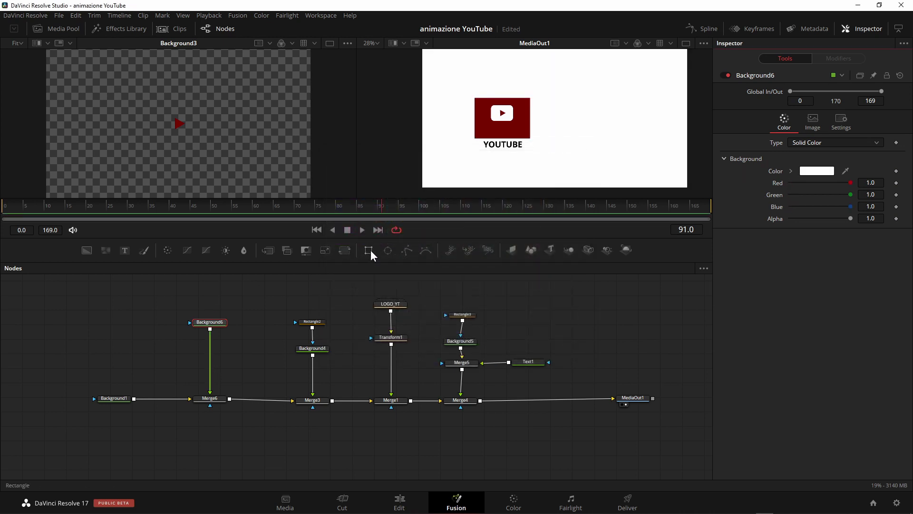
mouse_move(370, 250)
mouse_down()
mouse_move(207, 294)
mouse_move(210, 325)
mouse_up()
- Shape Rectangle4 into a rounded 0.606 × 0.142 bar right of the logo, adding Text2
drag(206, 293, 211, 296)
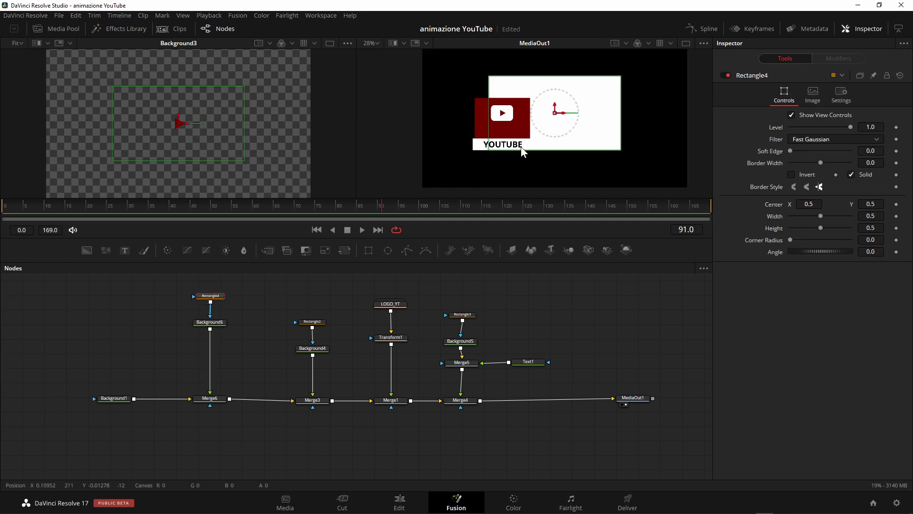
drag(555, 113, 575, 123)
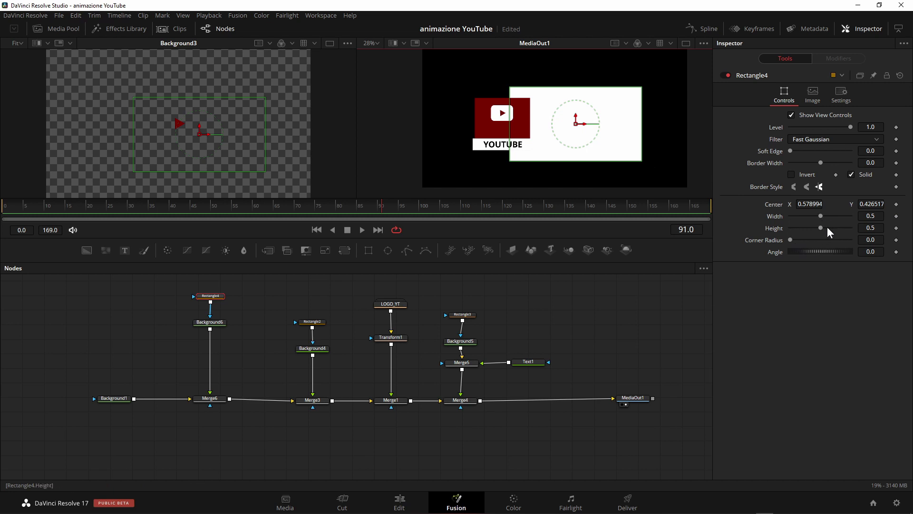
drag(820, 227, 801, 222)
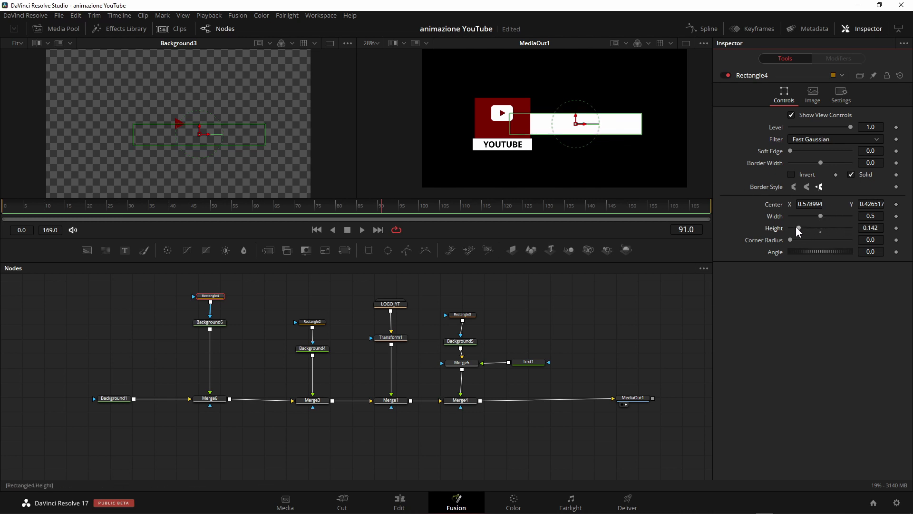
drag(821, 215, 827, 216)
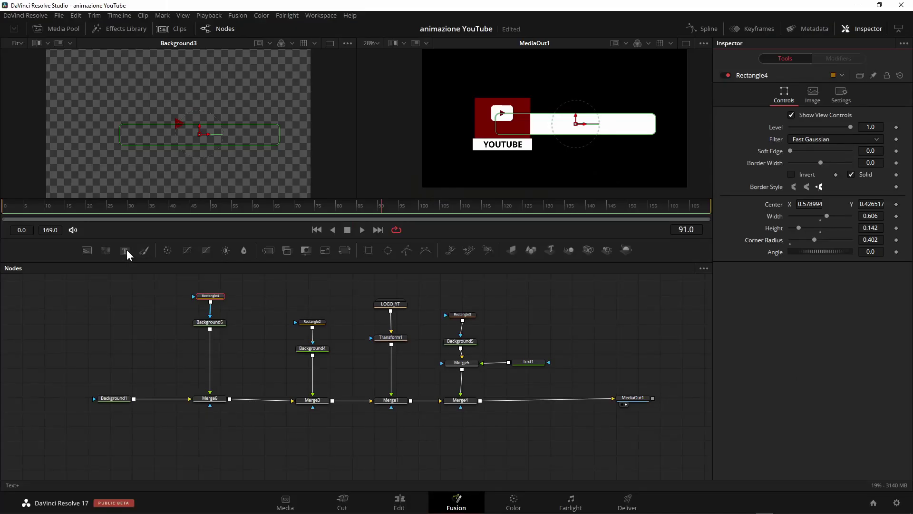
mouse_move(126, 249)
mouse_down()
mouse_move(175, 339)
mouse_move(209, 329)
mouse_up()
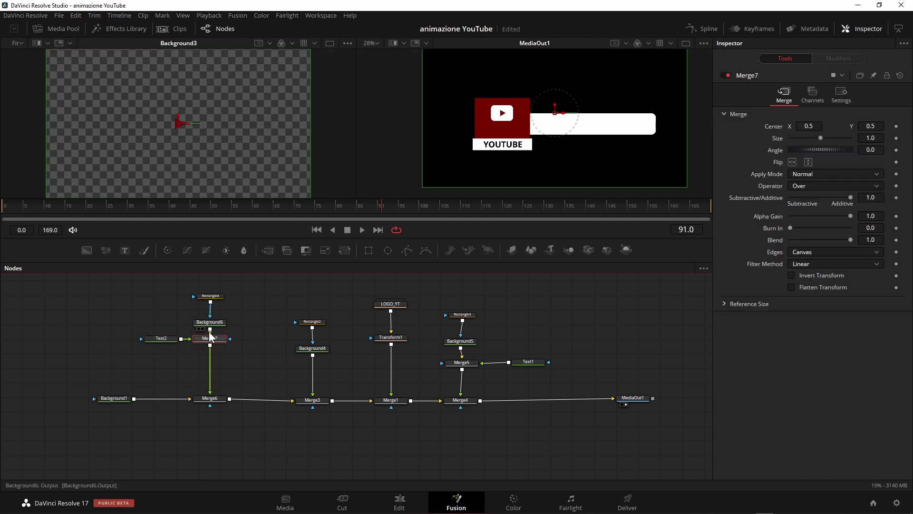
- Enter 'NOME CANALE' in Text2 and colour it black
click(162, 339)
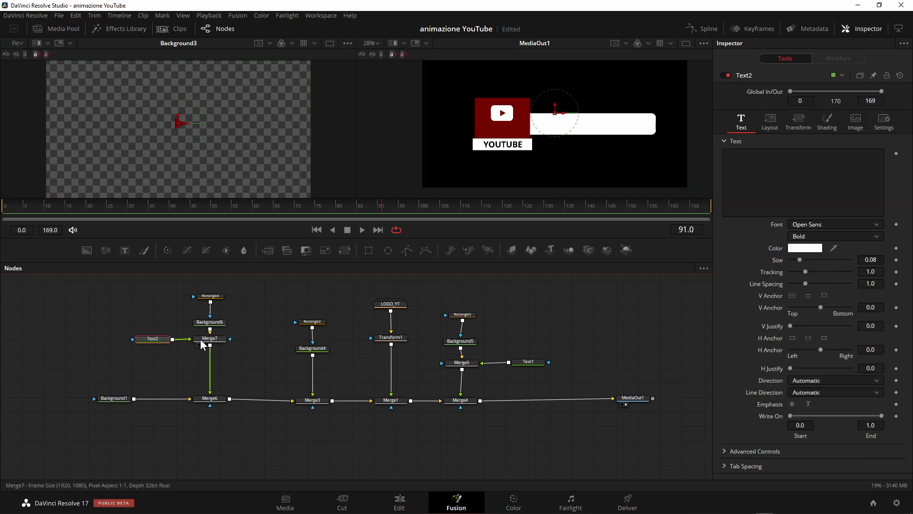
drag(207, 347, 207, 351)
drag(154, 338, 158, 346)
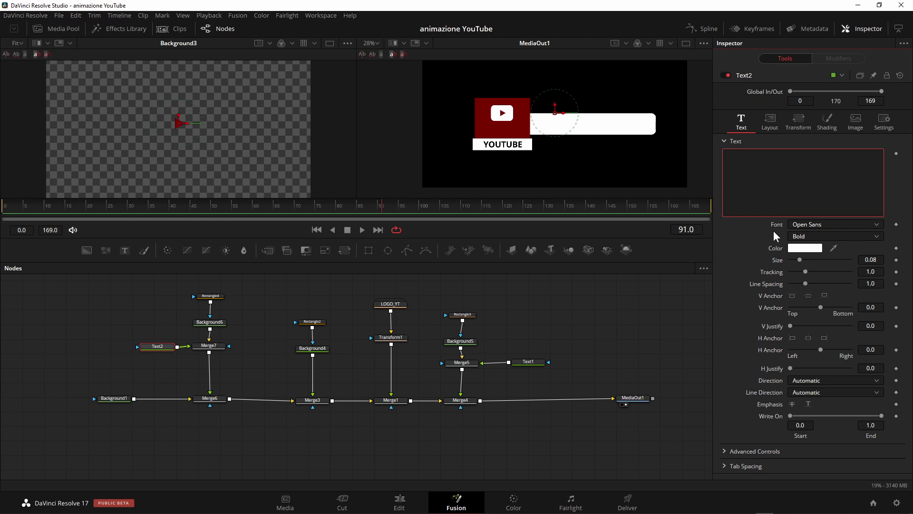
text(NOME CANALE)
click(815, 250)
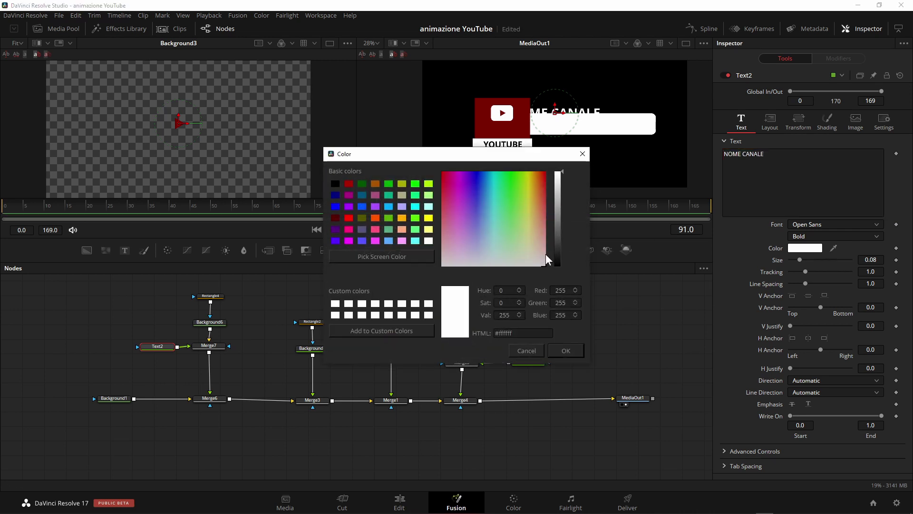
drag(556, 264, 558, 275)
click(567, 350)
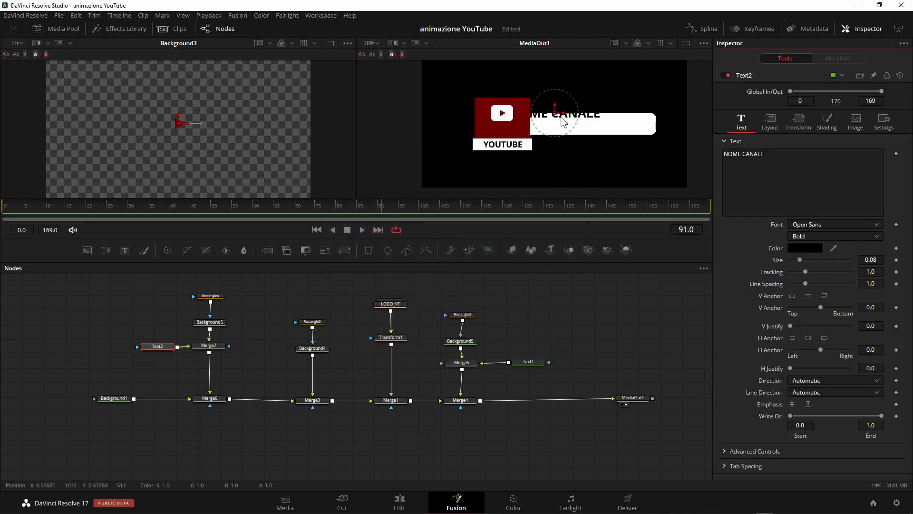
- Centre the NOME CANALE text in the white bar at size 0.0744
drag(558, 117, 592, 124)
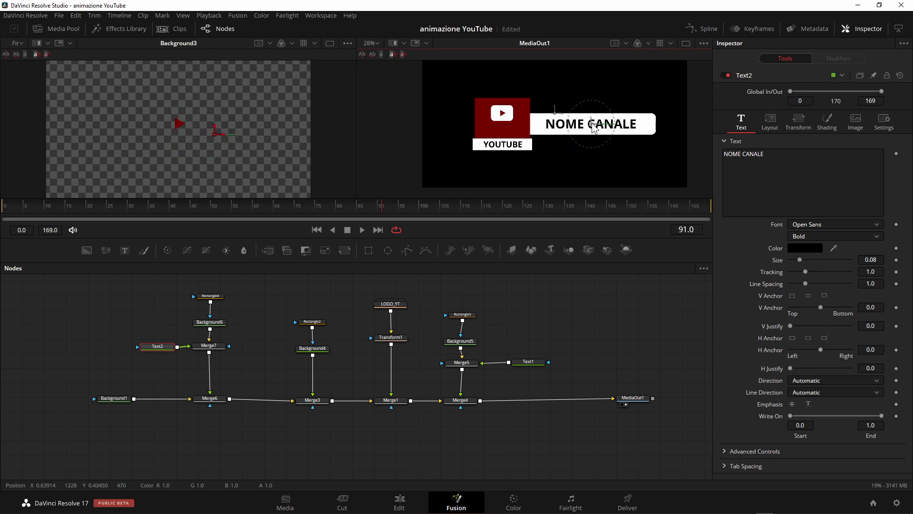
drag(799, 260, 799, 260)
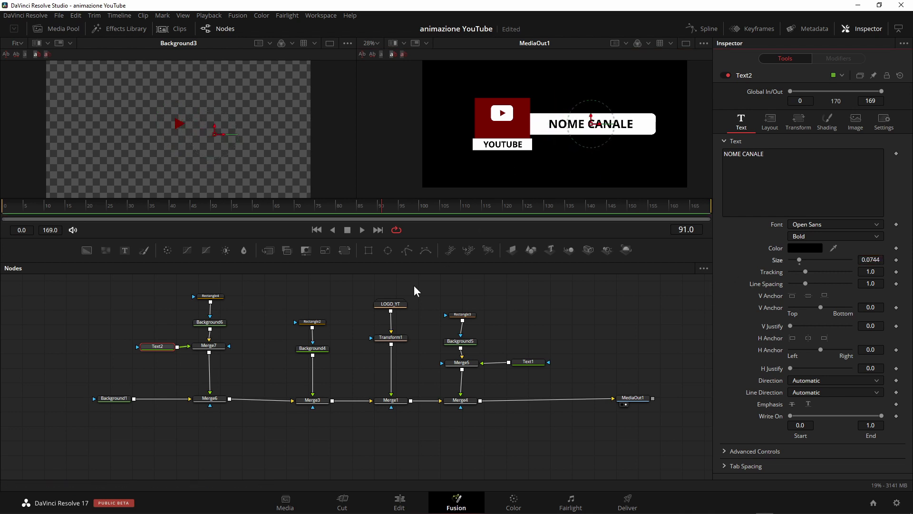
drag(154, 346, 151, 346)
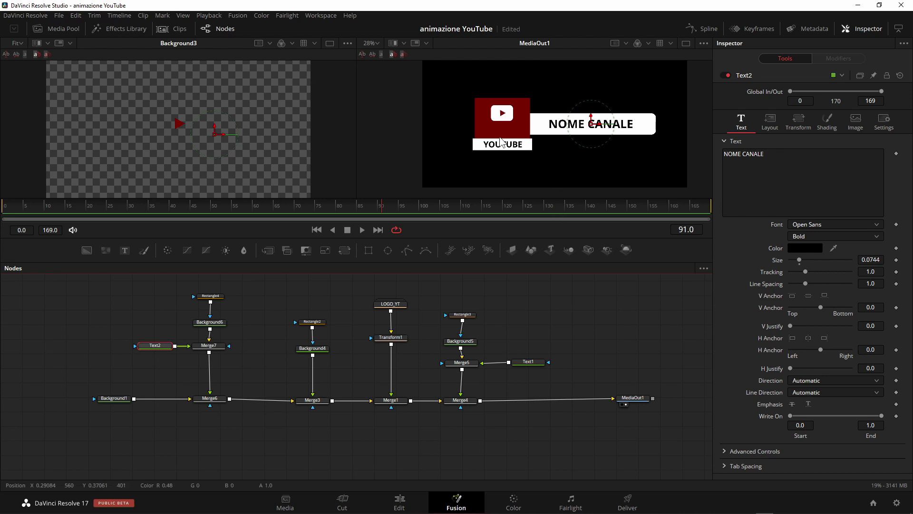
click(593, 127)
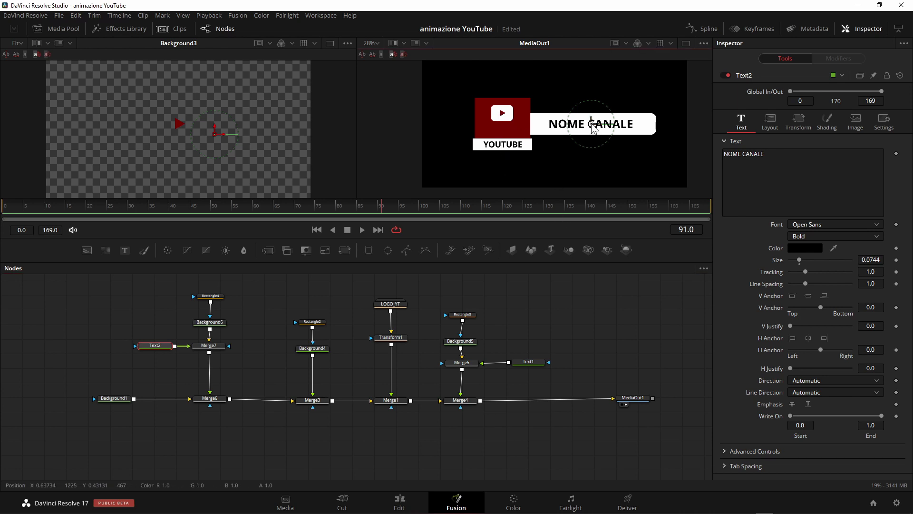
drag(593, 127, 593, 129)
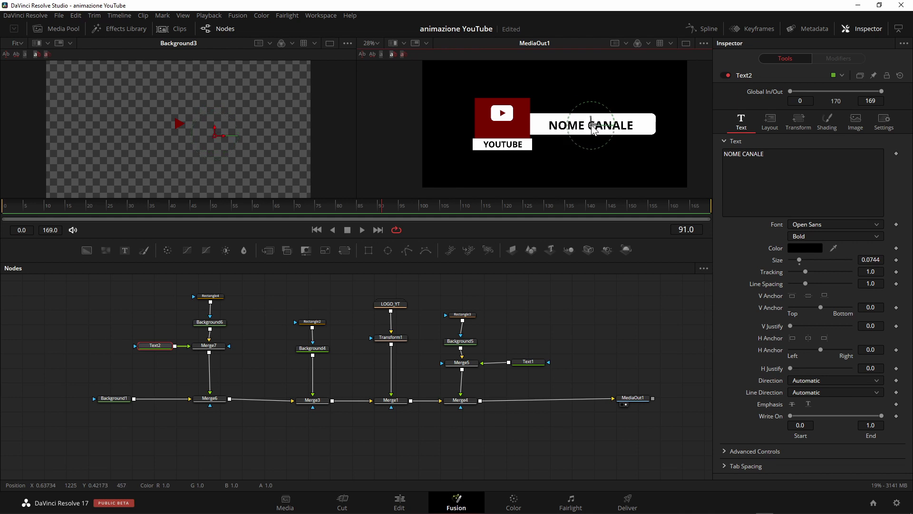
drag(593, 128, 592, 127)
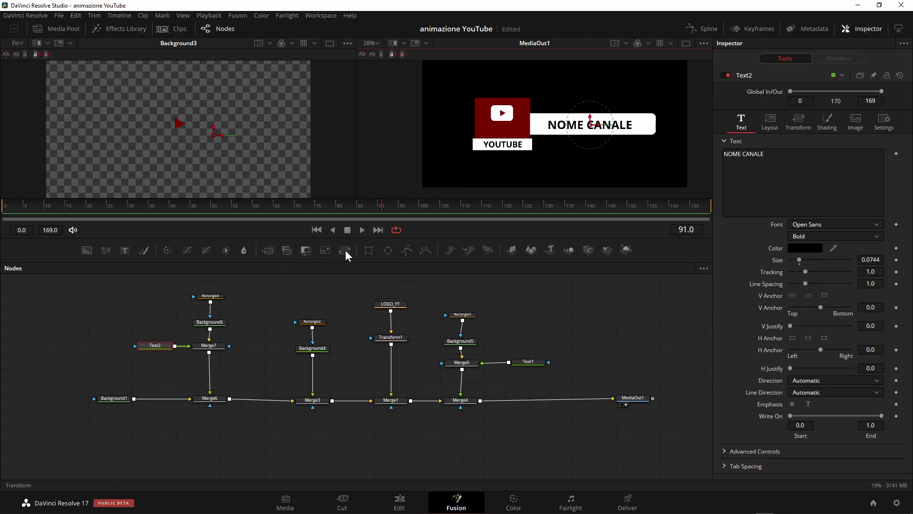
- Insert Transform2 to set the name bar centre to 0.45, 0.518, then view Background4 alone
drag(345, 250, 211, 373)
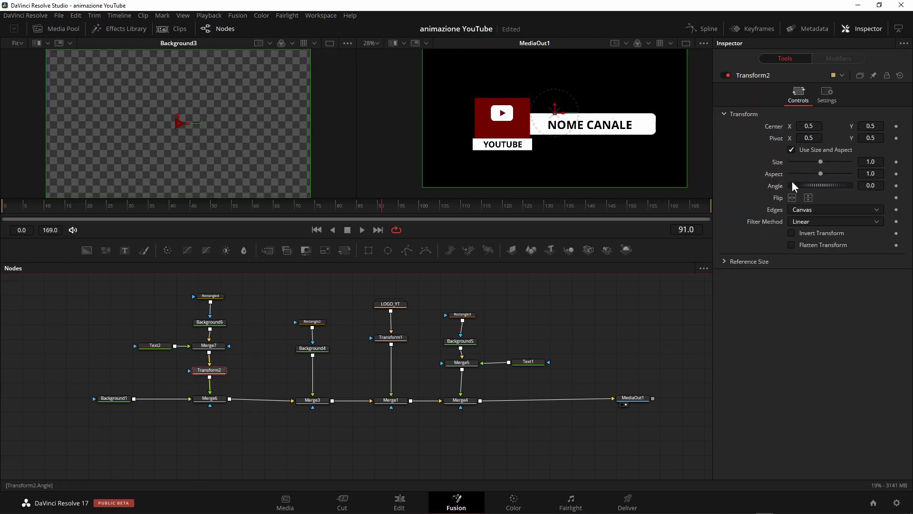
drag(820, 125, 707, 194)
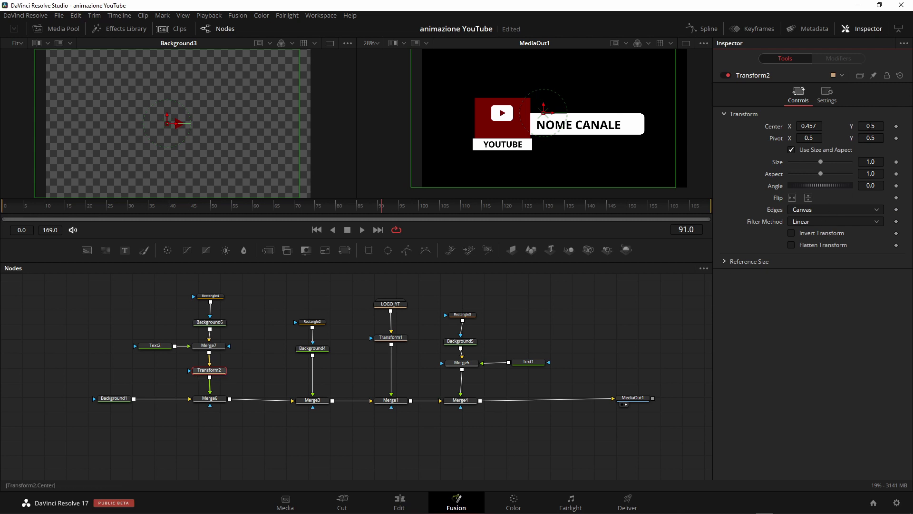
mouse_move(808, 126)
mouse_down()
mouse_move(780, 126)
mouse_move(816, 126)
mouse_up()
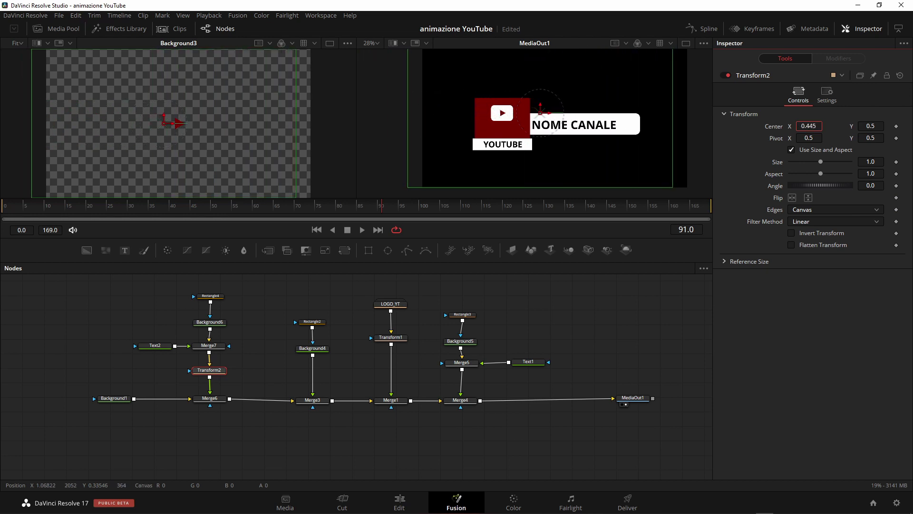
drag(870, 126, 871, 126)
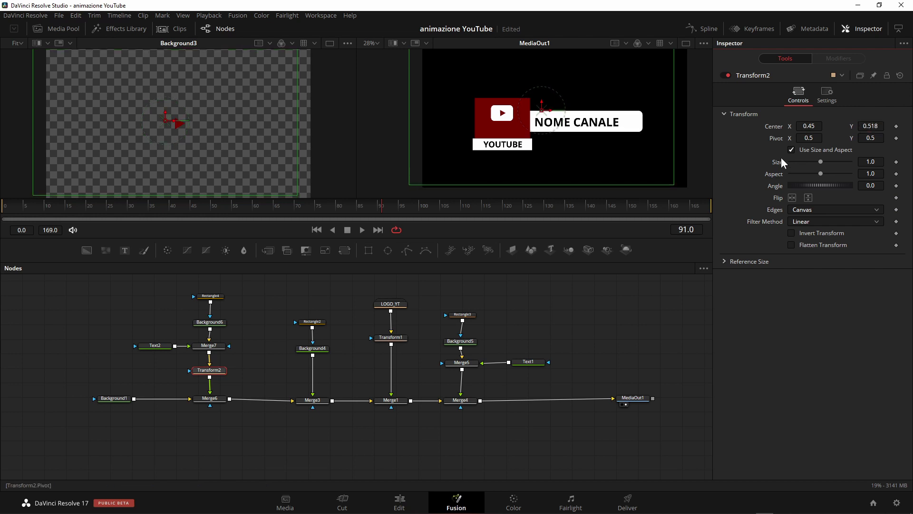
click(315, 349)
key(1)
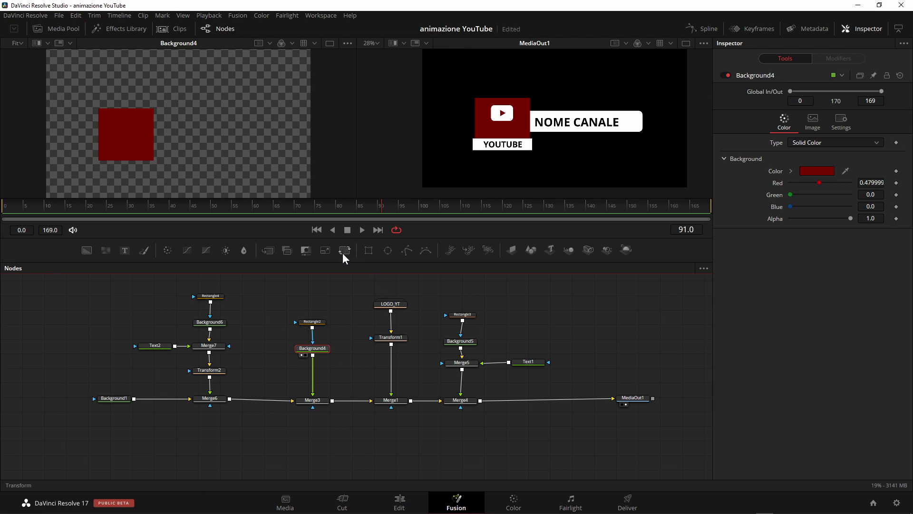
- Insert a Transform node after Background4 and lift the red square's node chain
mouse_move(344, 250)
mouse_down()
mouse_move(332, 366)
mouse_move(314, 379)
mouse_up()
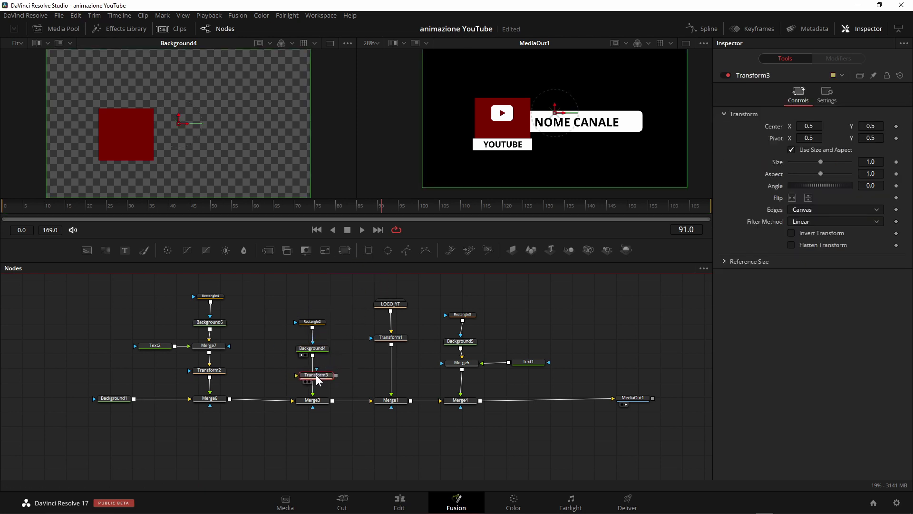
mouse_move(286, 305)
mouse_down()
mouse_move(326, 390)
mouse_move(320, 363)
mouse_up()
click(318, 363)
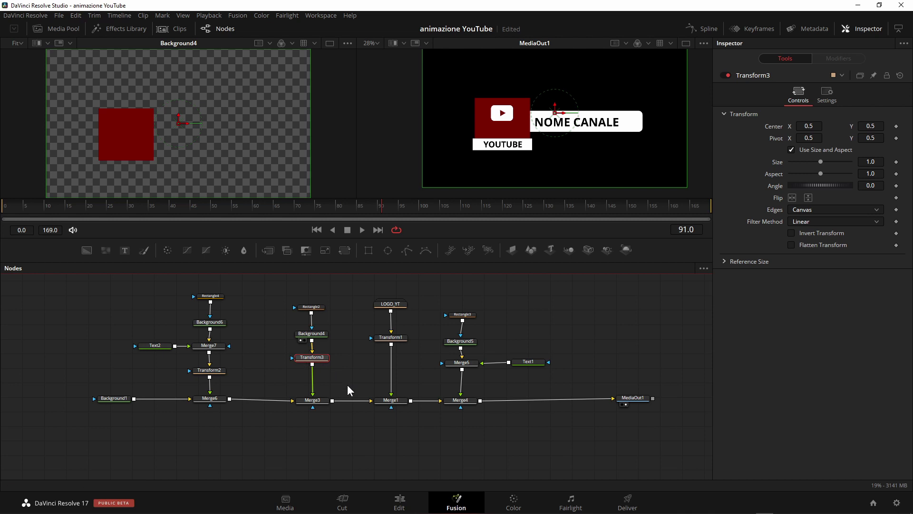
- Rename the new Transform3 to QUADRATO and move Rectangle2 and Background4 further up
key(F2)
text(CU)
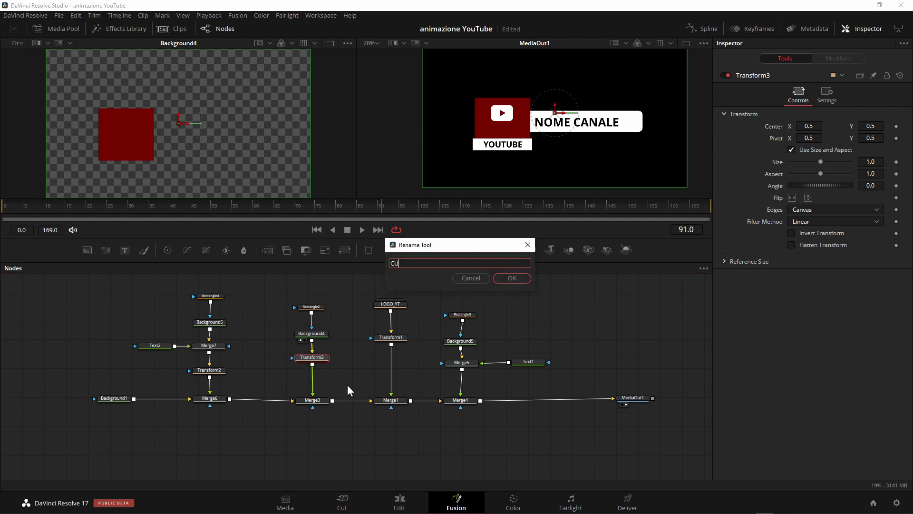
key(BackSpace)
key(BackSpace)
text(Q)
text(UADRATO)
click(524, 282)
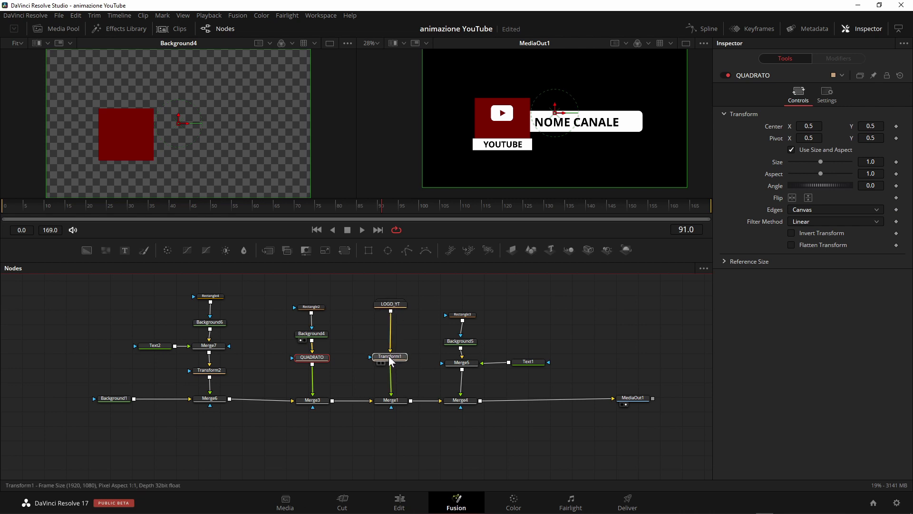
mouse_move(284, 287)
mouse_down()
mouse_move(328, 339)
mouse_move(327, 318)
mouse_up()
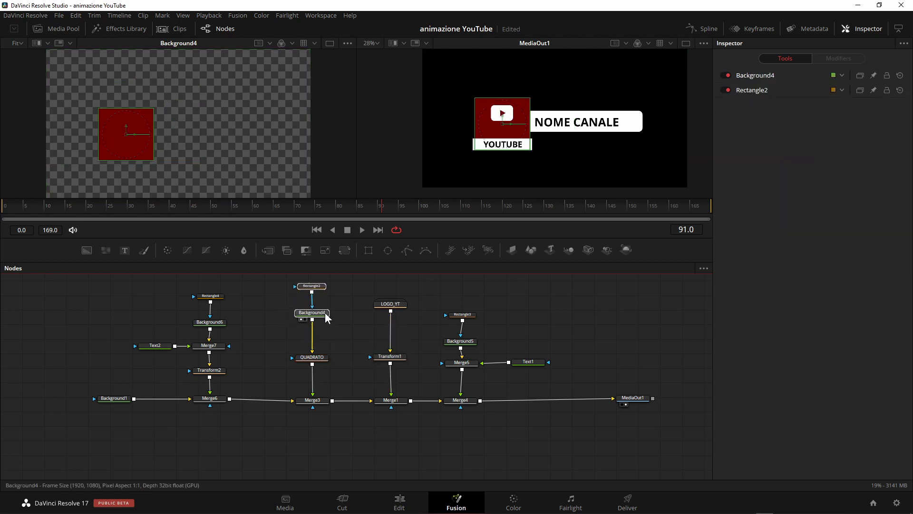
- Insert a Transform named fasciasotto between Merge5 and Merge4 for the YOUTUBE label
click(327, 318)
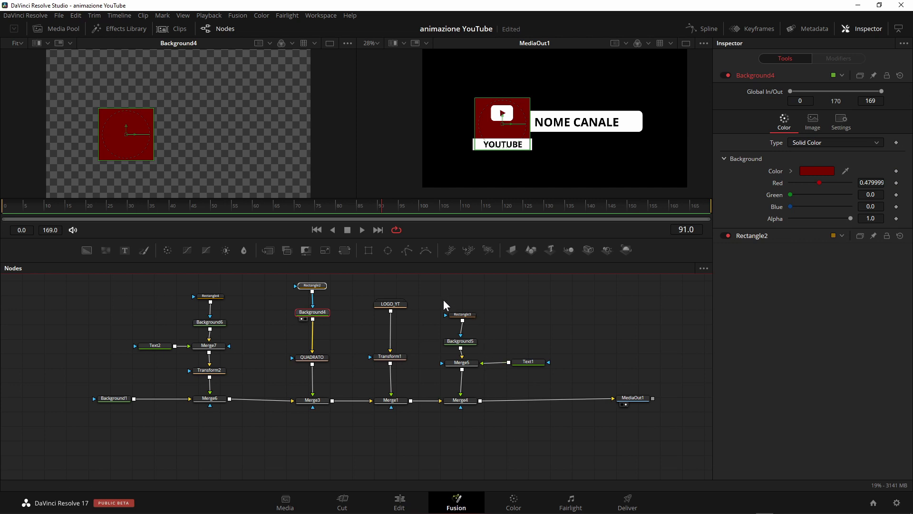
click(462, 363)
key(1)
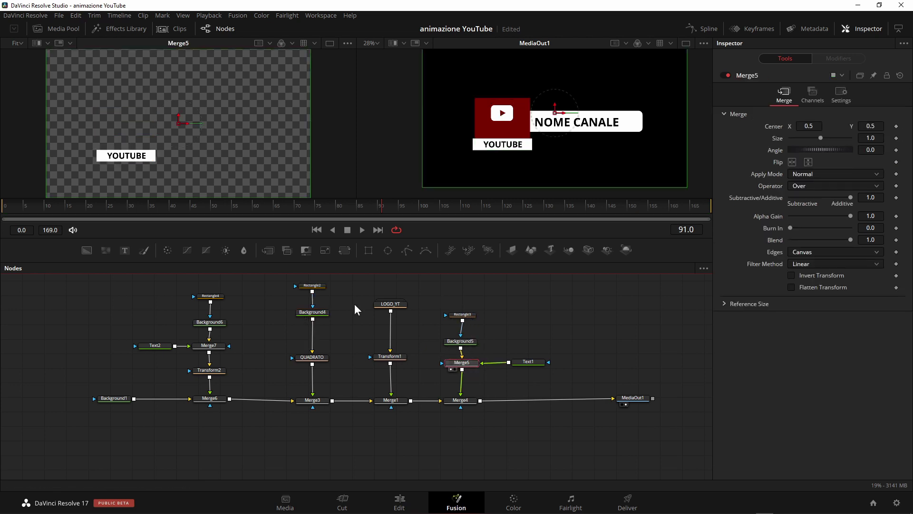
drag(435, 296, 563, 375)
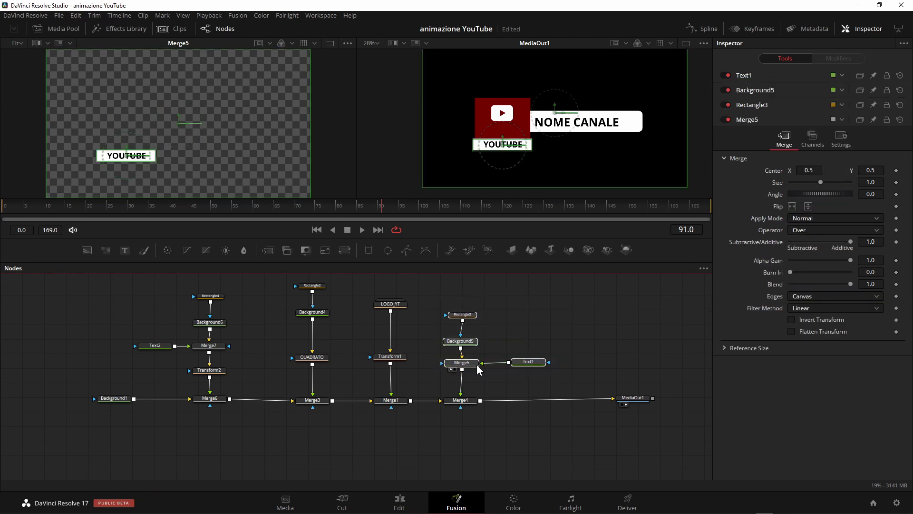
drag(468, 364, 468, 323)
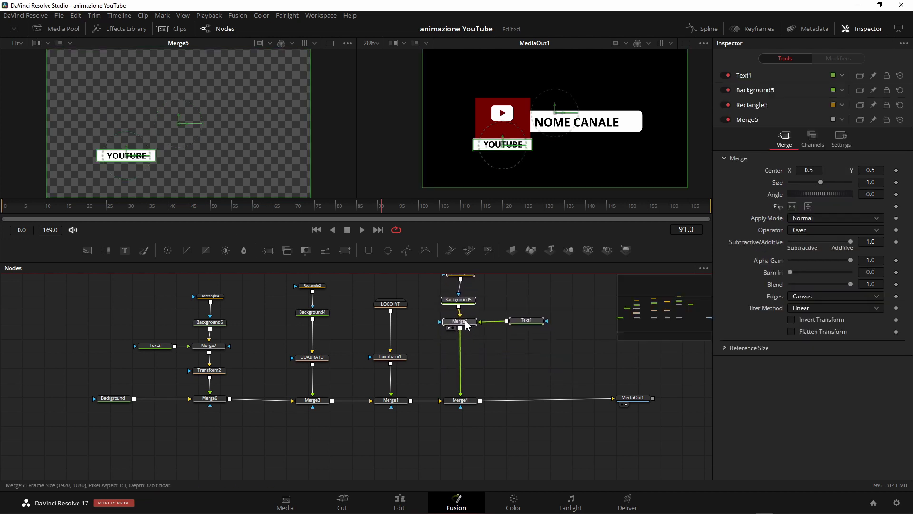
drag(346, 251, 460, 357)
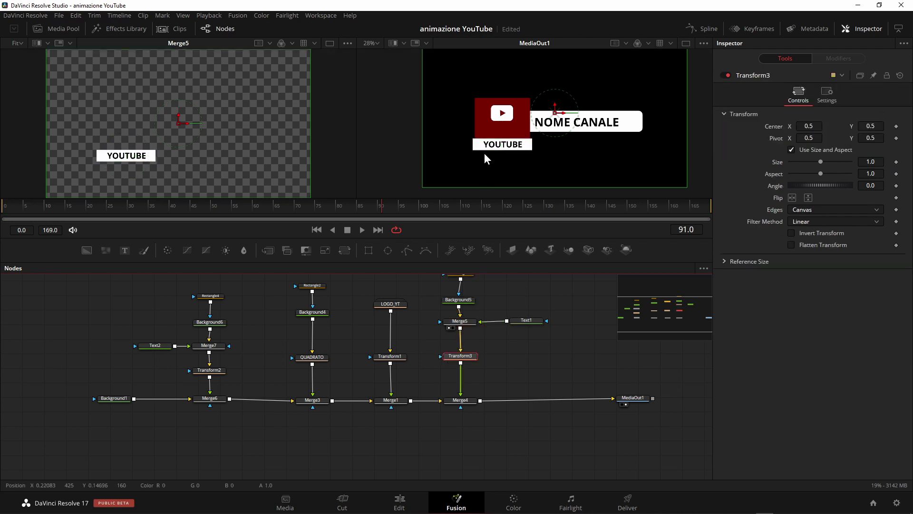
key(F2)
text(fasciasotto)
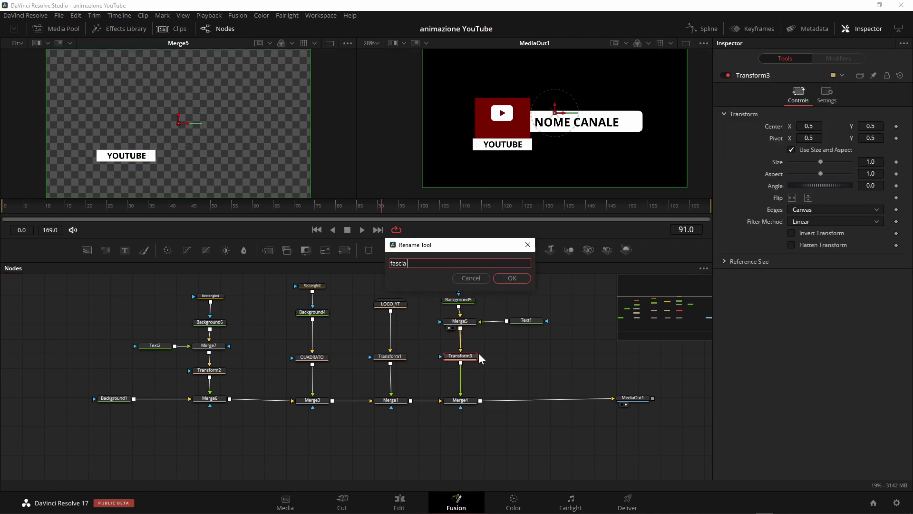
key(Return)
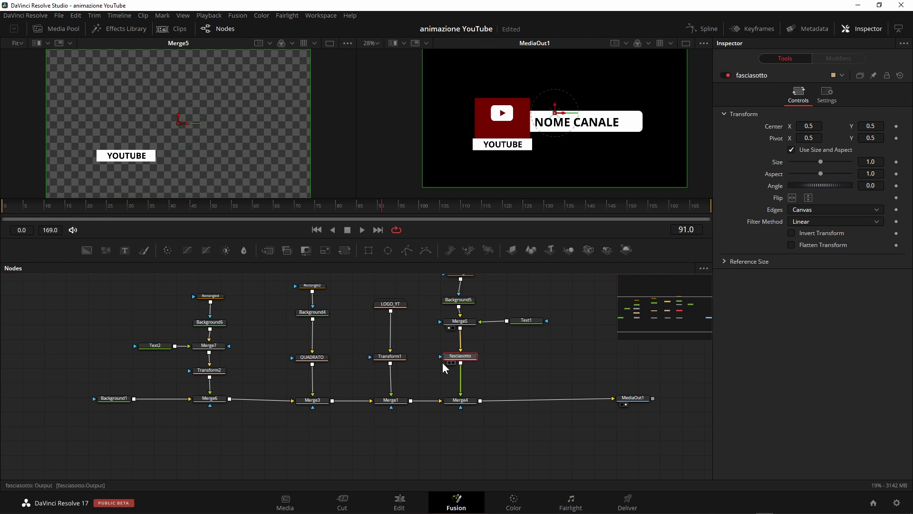
- Rename the logo's Transform1 node to YT
click(395, 360)
key(2)
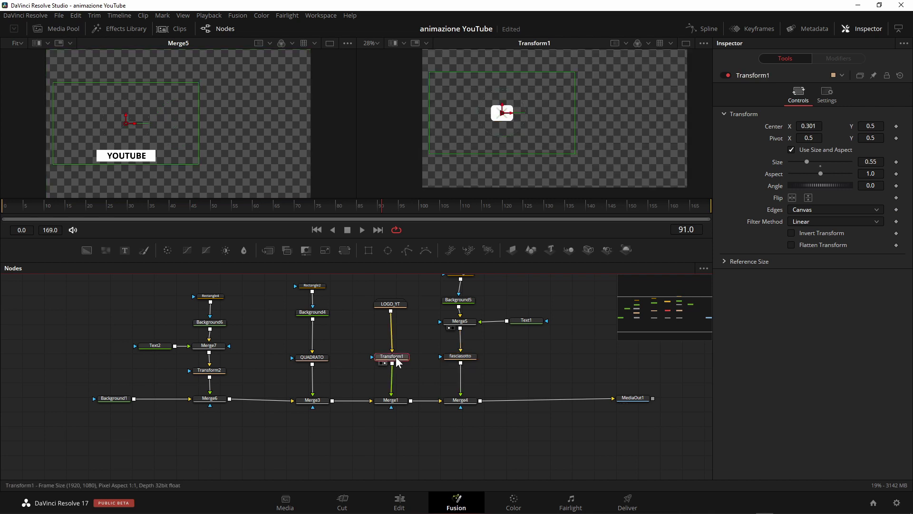
key(F2)
text(YT)
key(Return)
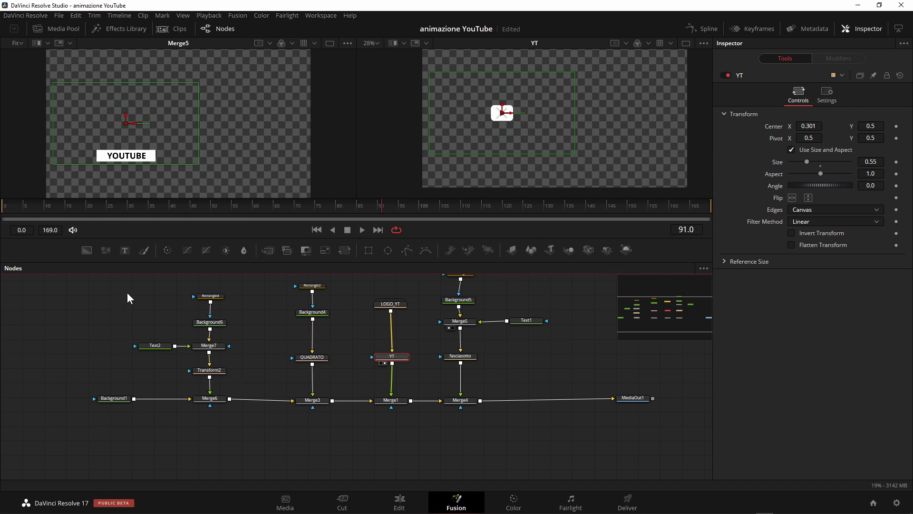
- Rename the name bar's Transform2 to FASCIA_NOME and view the result at MediaOut1
mouse_move(127, 292)
mouse_down()
mouse_move(248, 350)
mouse_move(221, 327)
mouse_up()
drag(207, 371, 209, 360)
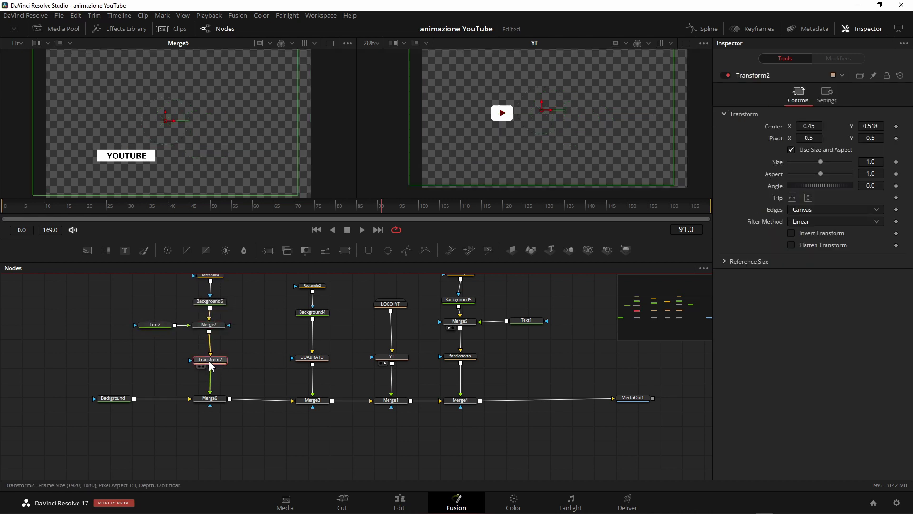
key(F2)
text(FASCIA_NOME)
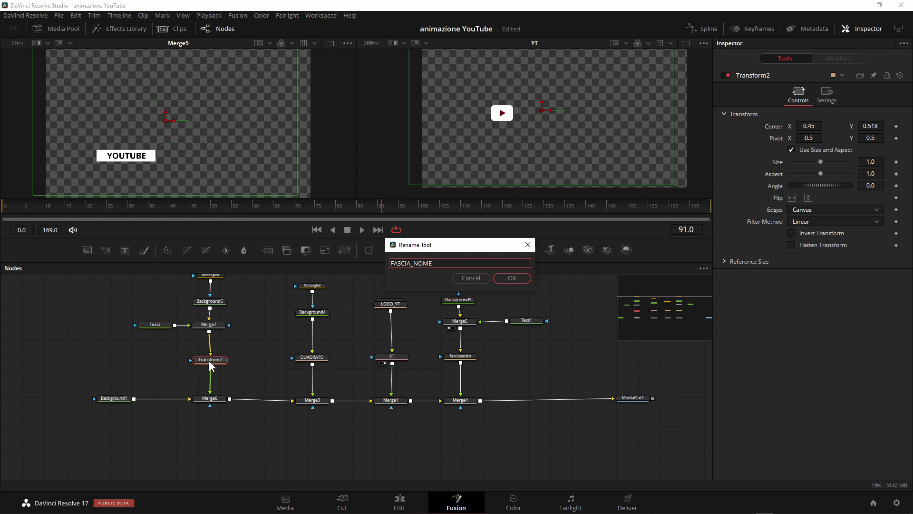
key(Return)
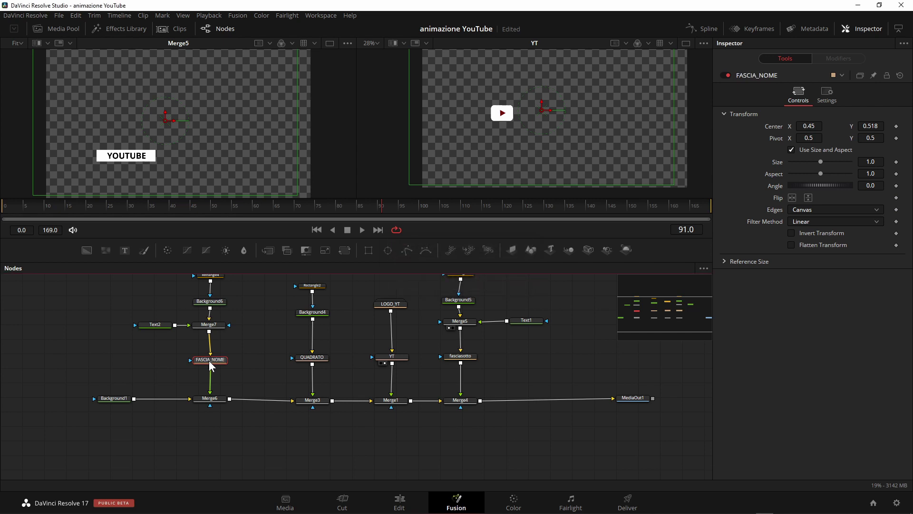
click(470, 360)
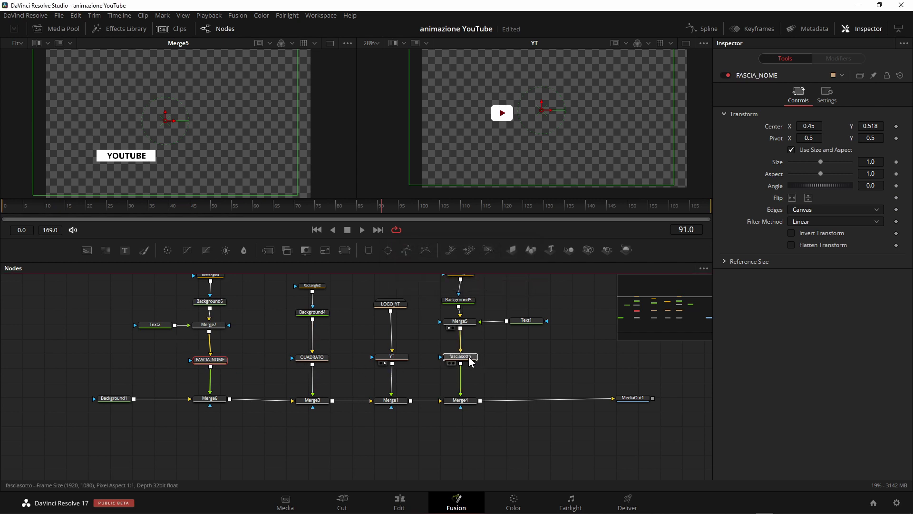
click(638, 397)
- Move Rectangle2, Background4 and QUADRATO together below the main merge line
key(2)
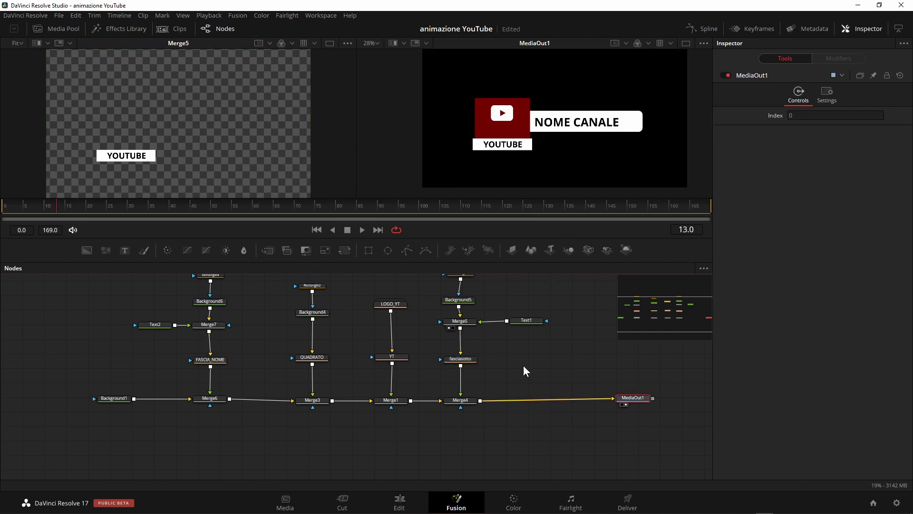
drag(524, 366, 492, 397)
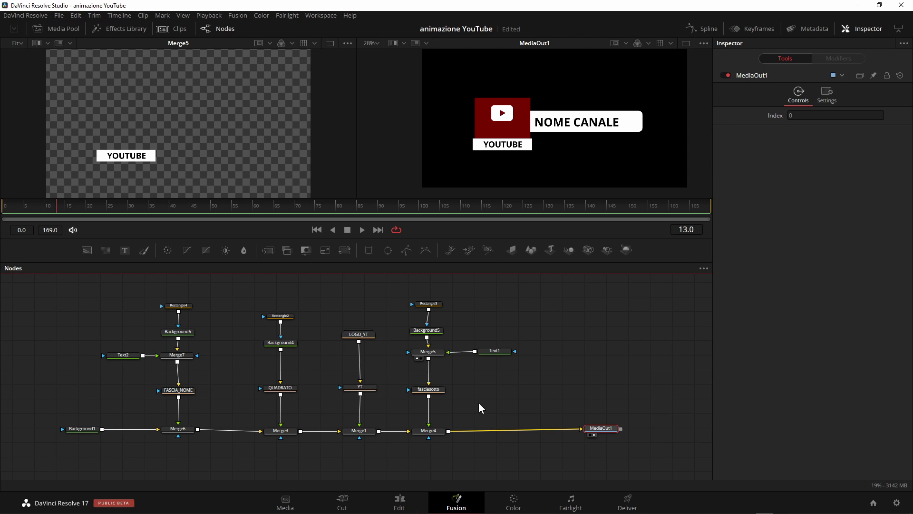
scroll(498, 379, down, 1)
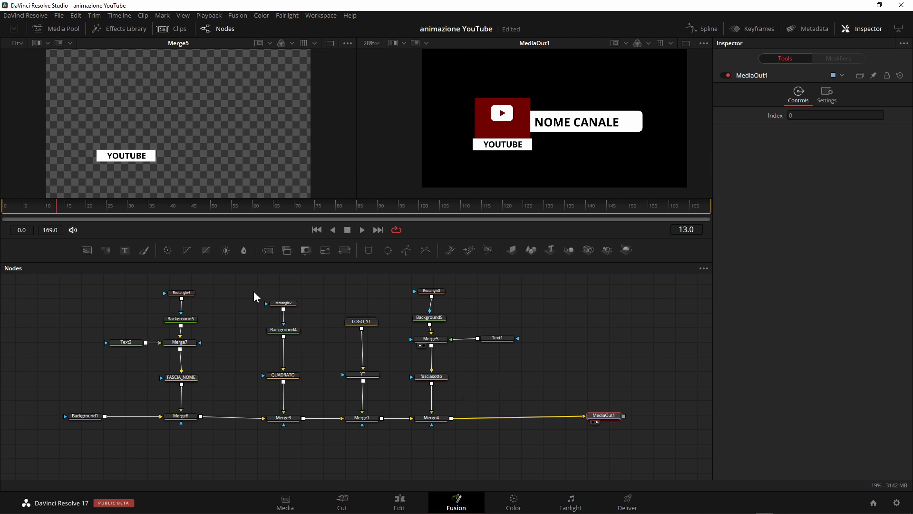
drag(254, 294, 307, 392)
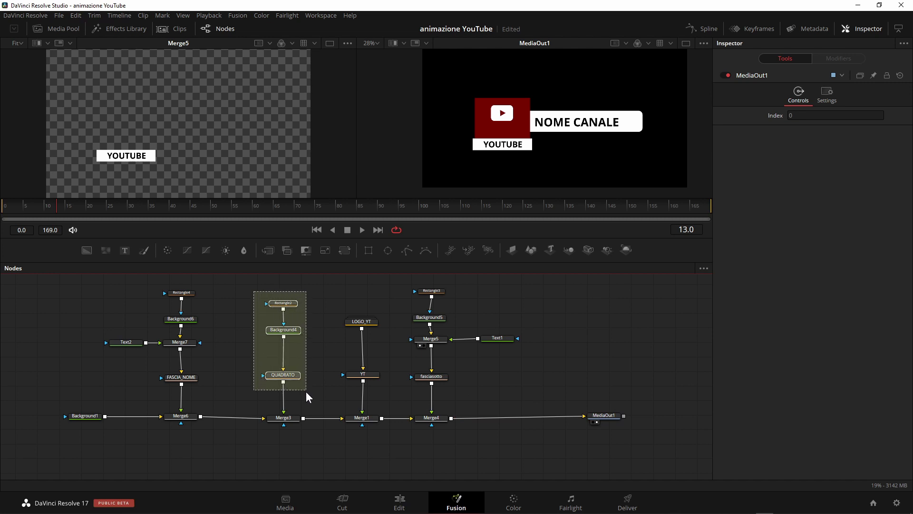
drag(289, 374, 286, 459)
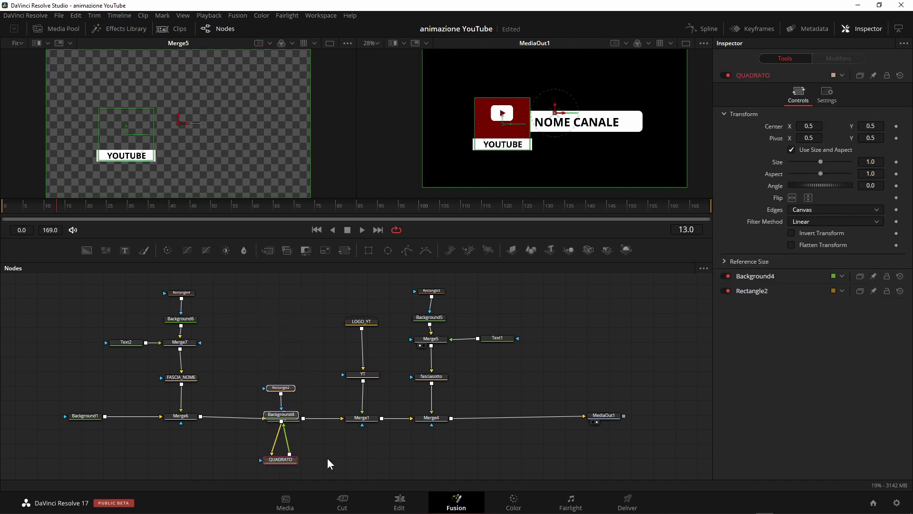
scroll(327, 462, down, 3)
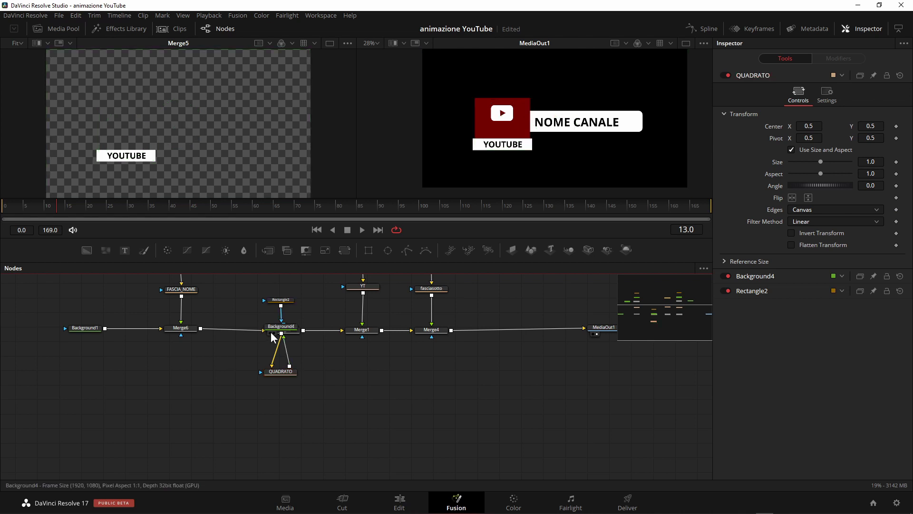
- Stack Background4 and then Rectangle2 beneath QUADRATO
mouse_move(271, 333)
mouse_down()
mouse_move(272, 421)
mouse_move(266, 404)
mouse_up()
click(267, 404)
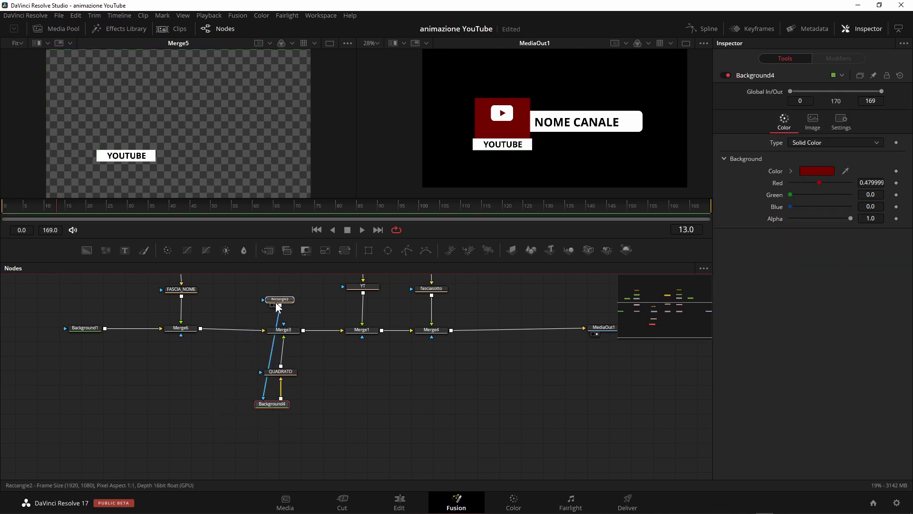
drag(279, 307, 280, 455)
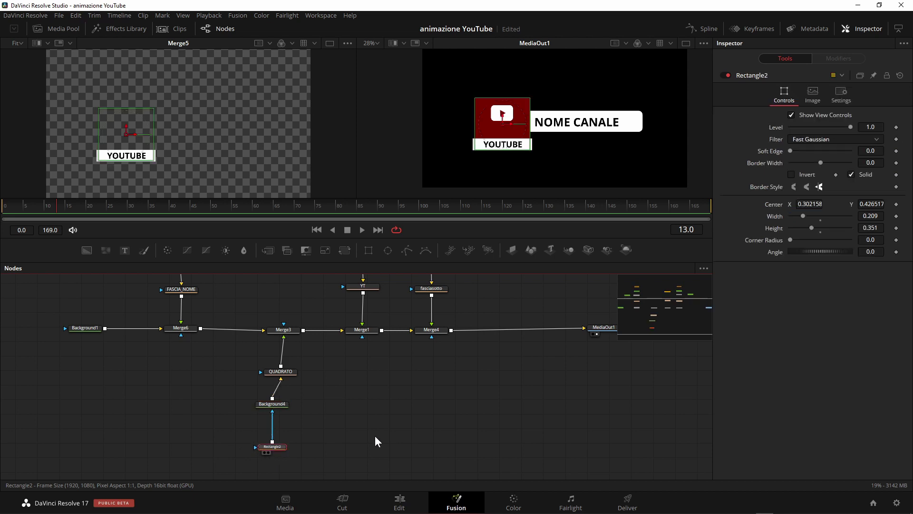
mouse_move(409, 410)
mouse_down()
mouse_move(452, 455)
mouse_move(348, 435)
mouse_move(280, 320)
mouse_up()
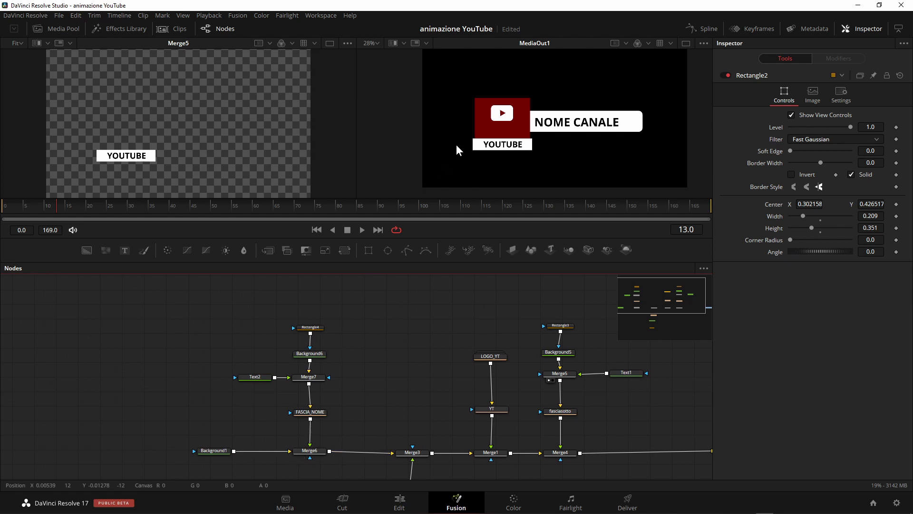
- Slide the FASCIA_NOME name bar left and add a Rectangle5 mask node on Merge6
click(318, 413)
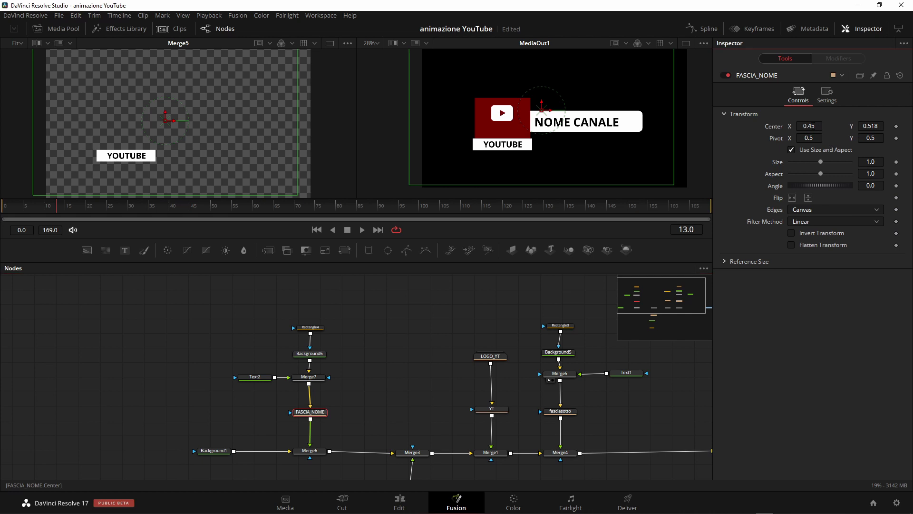
drag(813, 128, 771, 128)
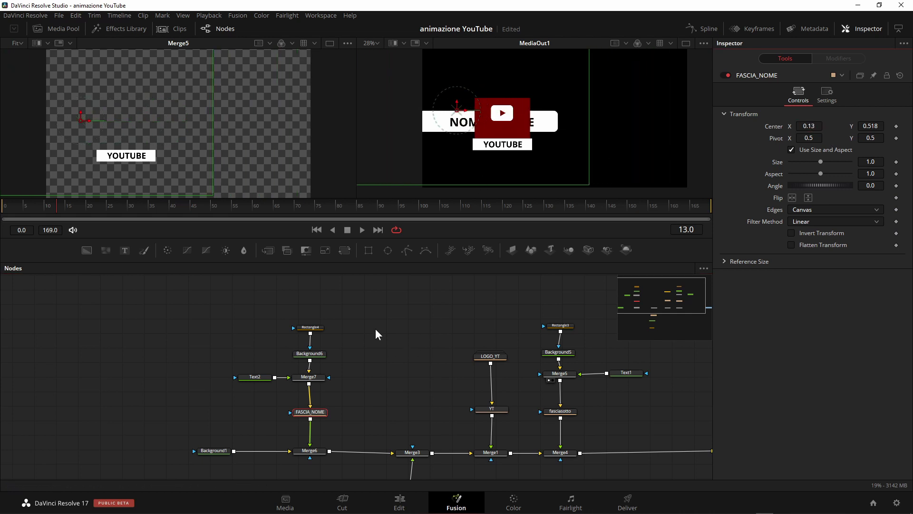
drag(368, 251, 291, 310)
drag(197, 374, 291, 468)
scroll(333, 452, down, 3)
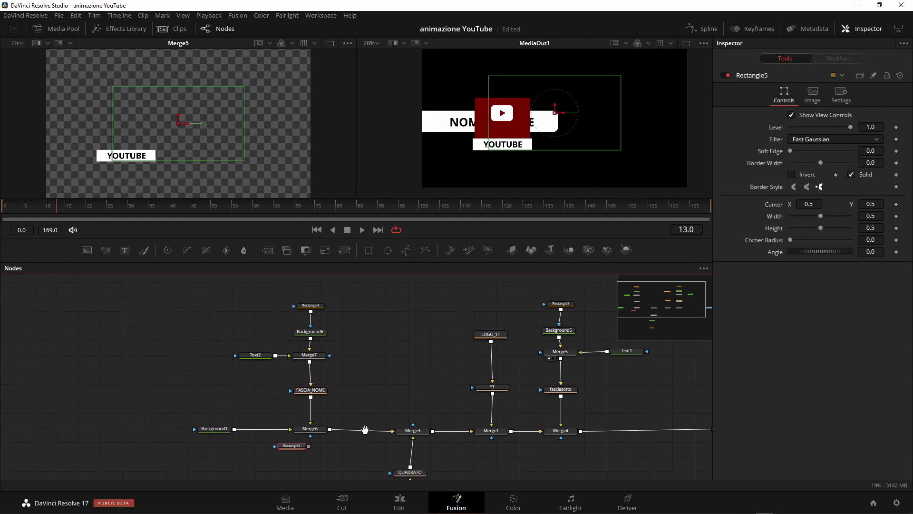
mouse_move(287, 407)
mouse_down()
mouse_move(287, 431)
mouse_move(309, 398)
mouse_up()
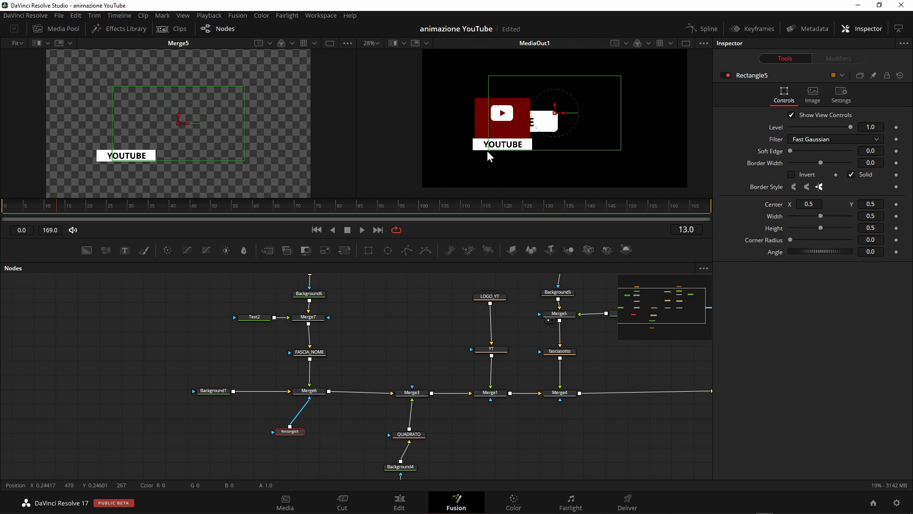
drag(297, 433, 304, 437)
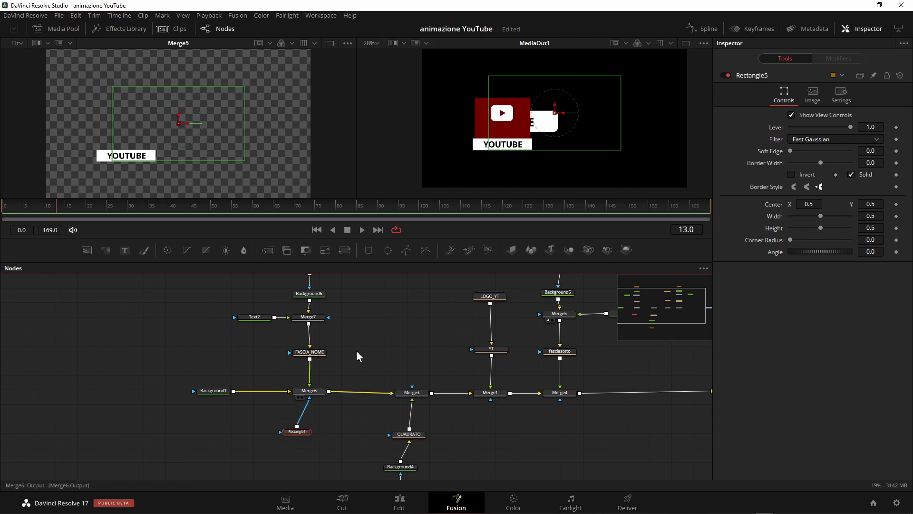
- Move the mask left, invert it, and stretch its height to 1.0
drag(555, 114, 409, 122)
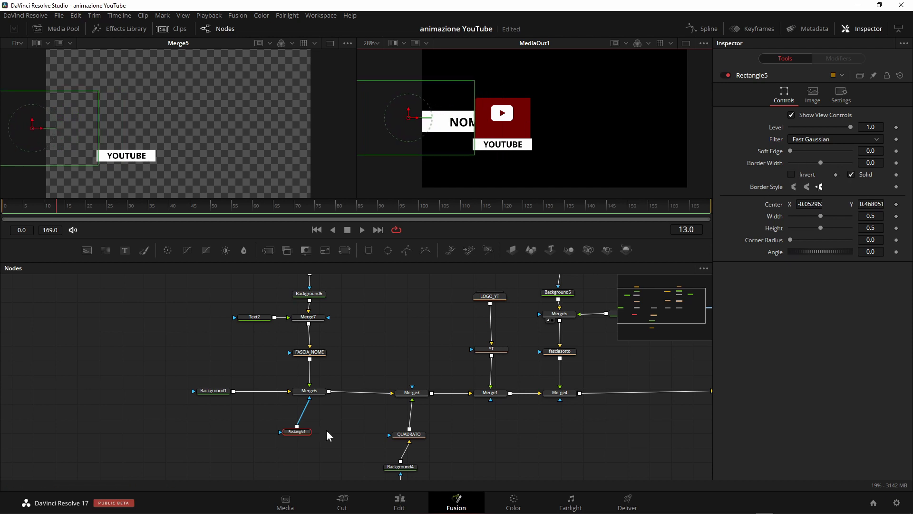
drag(299, 433, 305, 434)
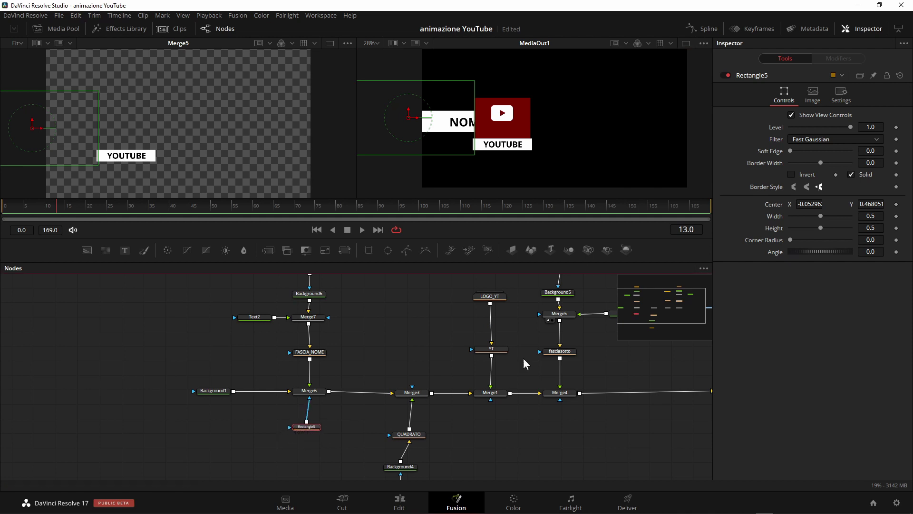
click(792, 175)
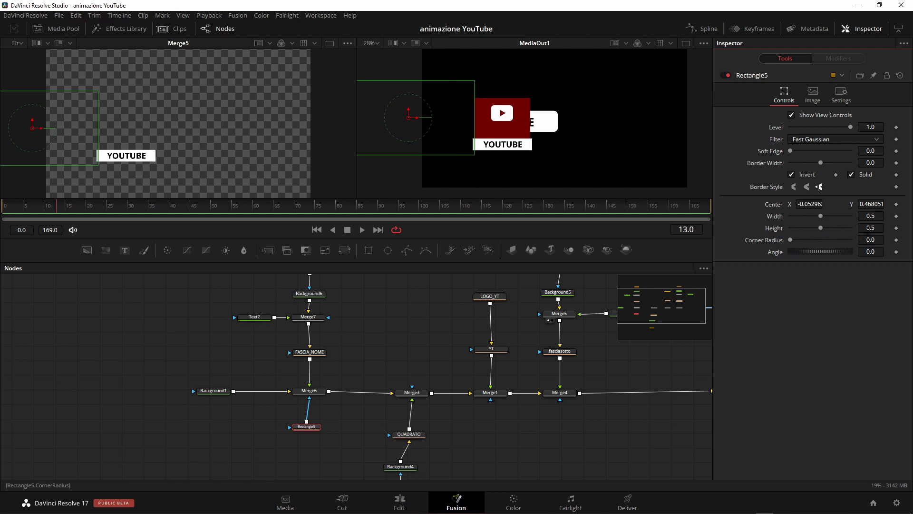
drag(820, 227, 851, 228)
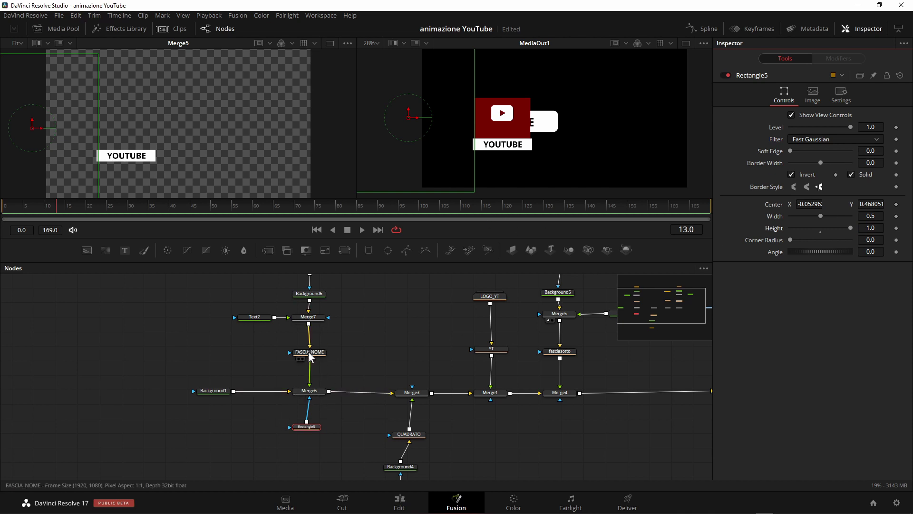
- Test FASCIA_NOME sliding behind the mask, then set its centre X to 0.5
click(310, 356)
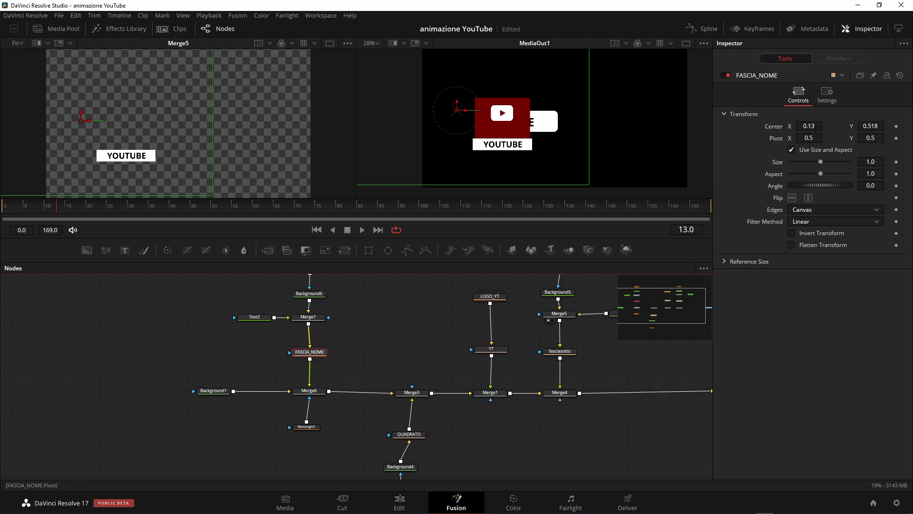
drag(808, 126, 827, 126)
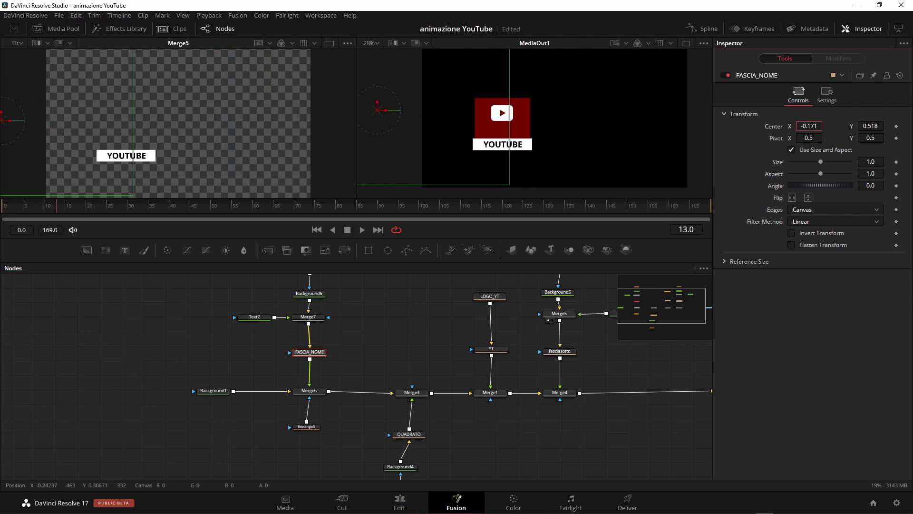
mouse_move(528, 117)
mouse_down()
mouse_move(579, 118)
mouse_move(470, 92)
mouse_up()
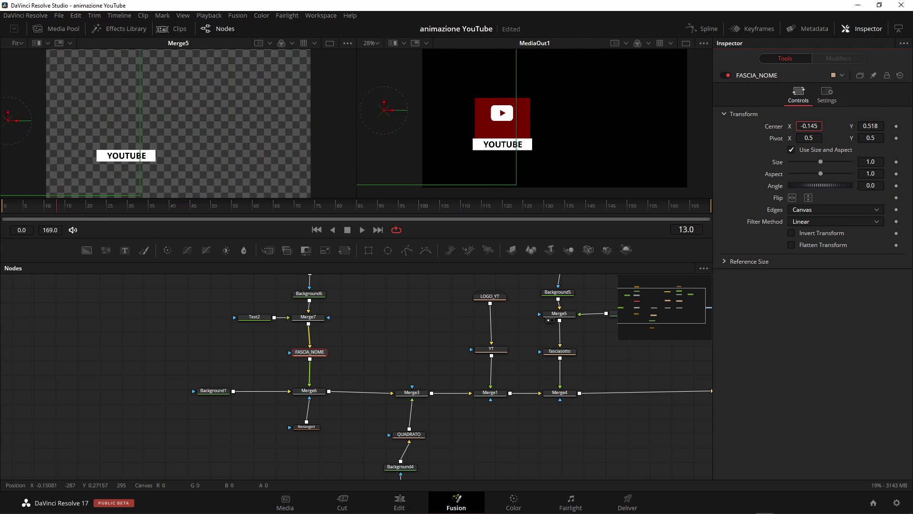
mouse_move(520, 109)
mouse_down()
mouse_move(567, 108)
mouse_move(554, 107)
mouse_up()
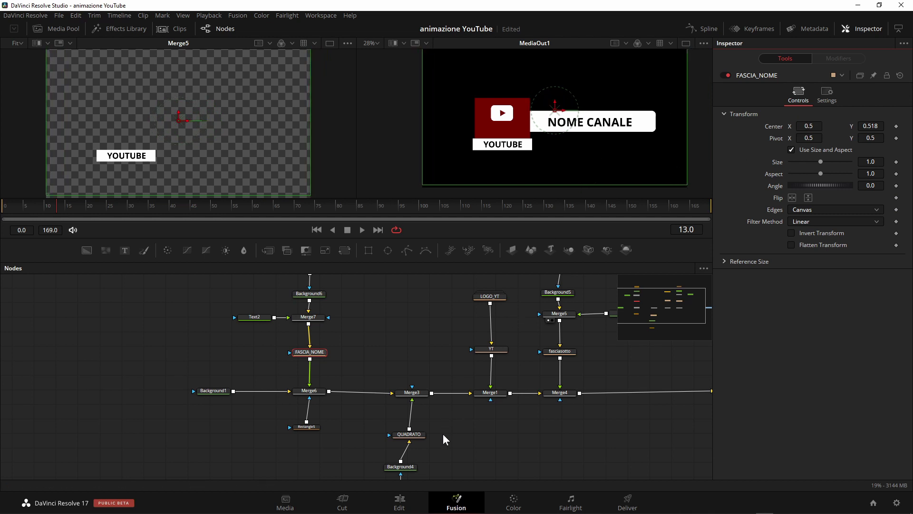
scroll(449, 437, down, 3)
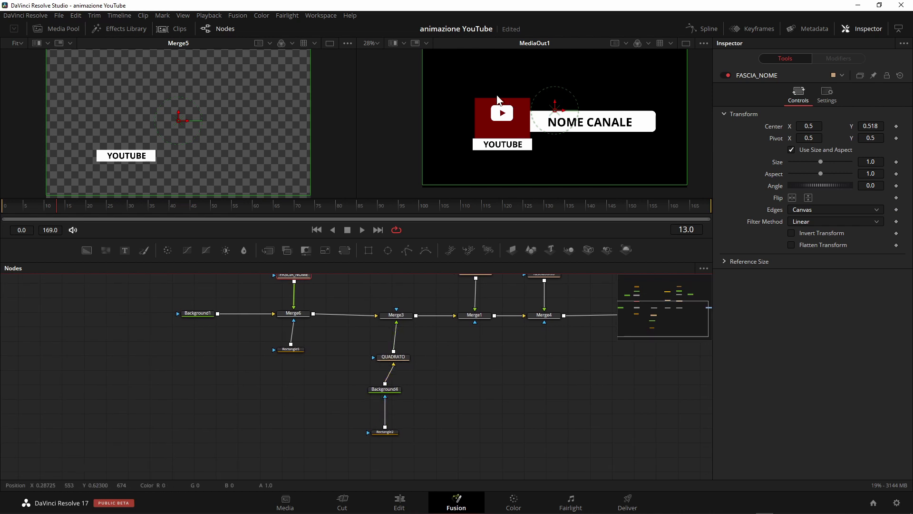
drag(489, 373, 453, 416)
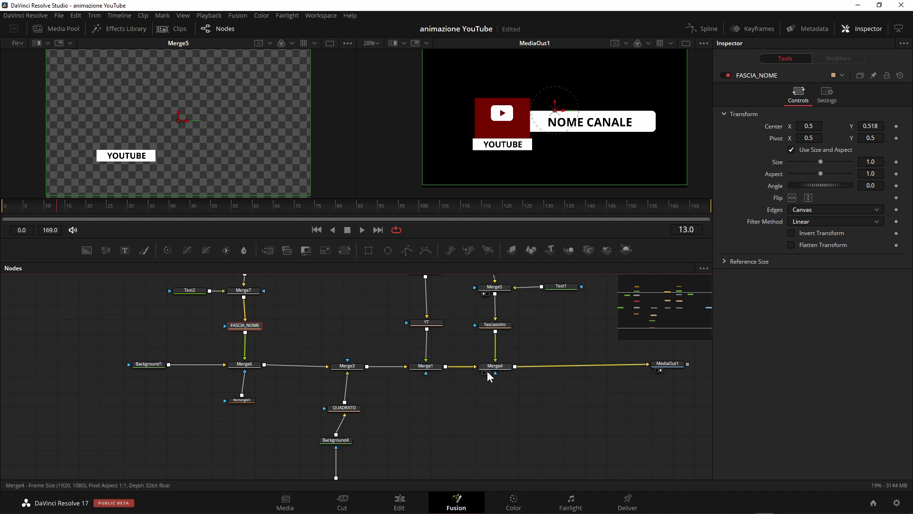
- Connect Rectangle2 as the mask for Merge1 and Merge4, and lower the name bar to Y 0.498
drag(408, 442, 414, 398)
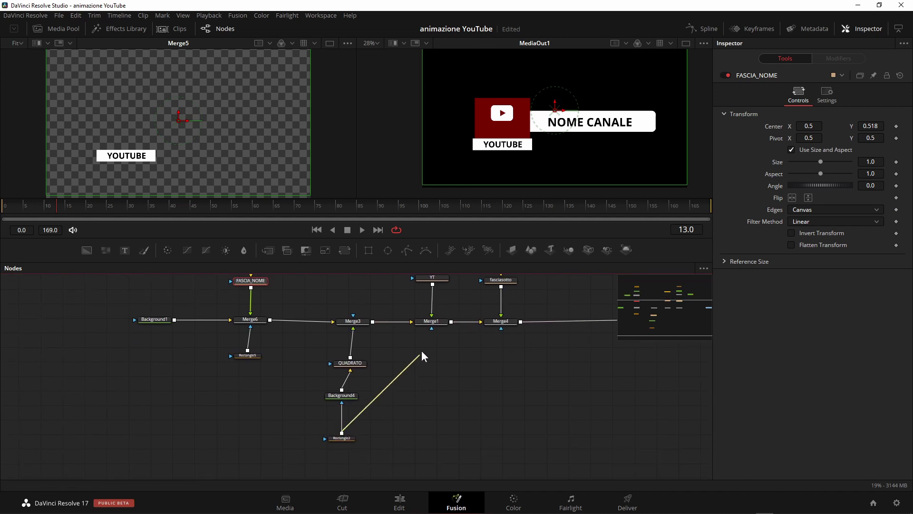
drag(422, 353, 432, 328)
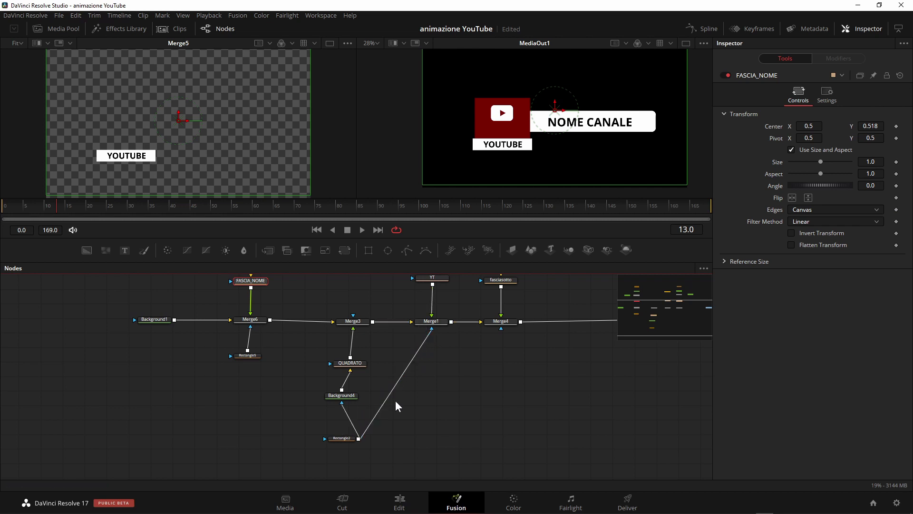
drag(358, 438, 501, 329)
click(473, 333)
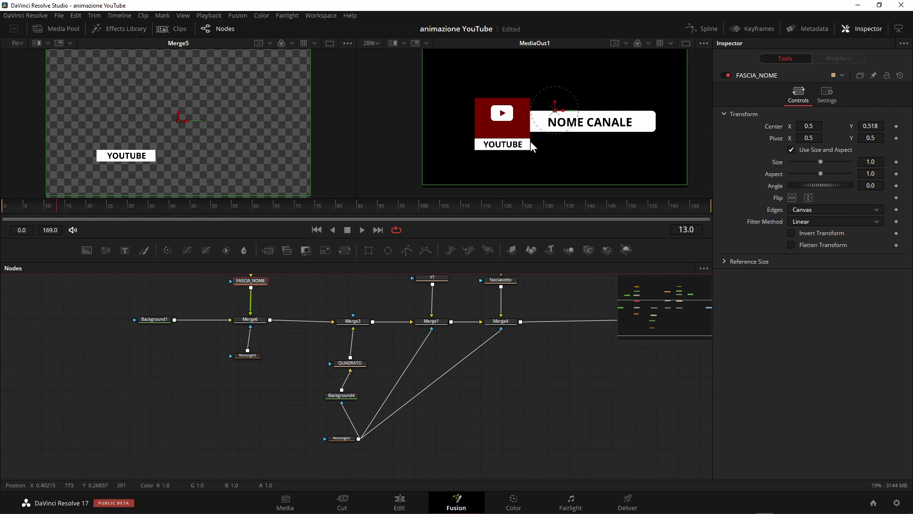
drag(463, 313, 446, 367)
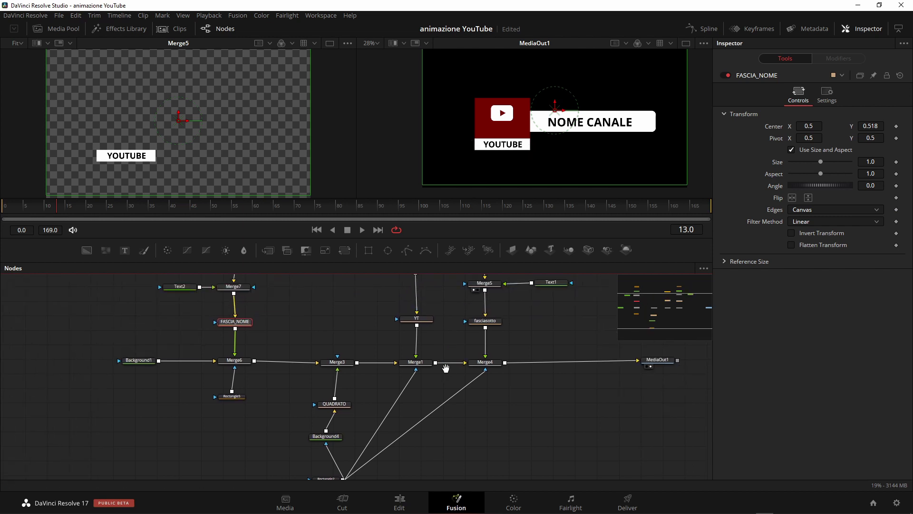
drag(415, 297, 406, 370)
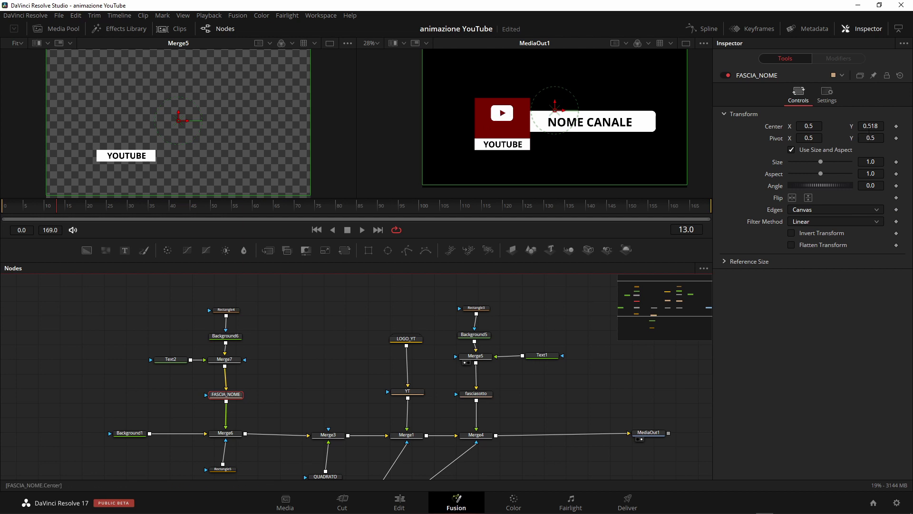
mouse_move(871, 125)
mouse_down()
mouse_move(852, 125)
mouse_move(880, 126)
mouse_up()
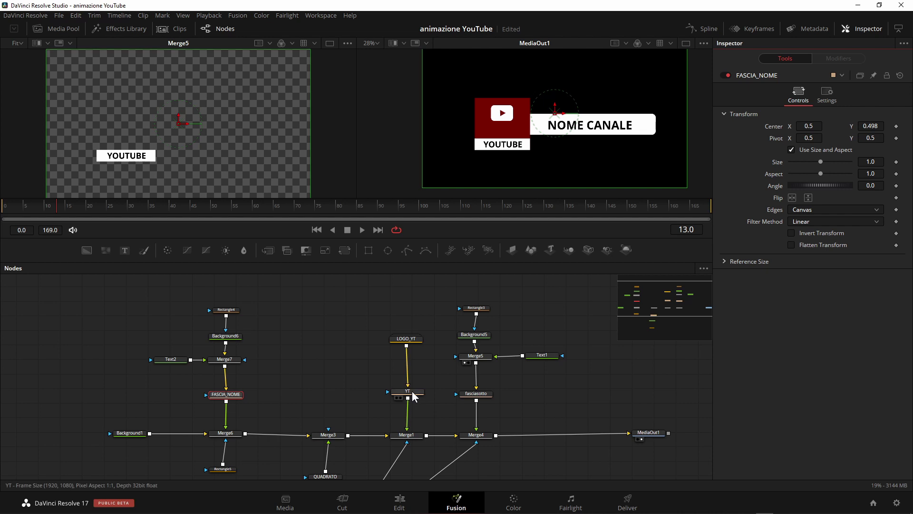
- Reconnect Rectangle2 to Merge1's mask and set the YT logo's centre Y to 0.46
click(409, 392)
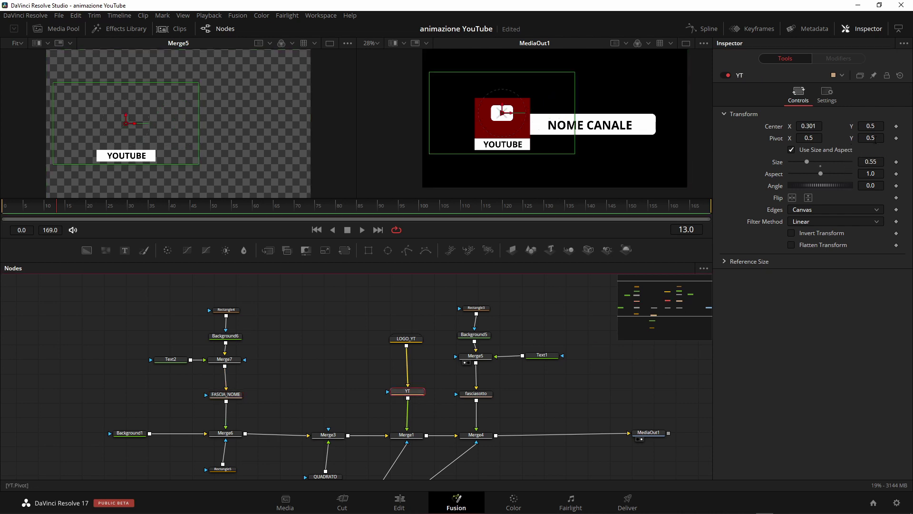
mouse_move(870, 126)
mouse_down()
mouse_move(842, 125)
mouse_move(872, 130)
mouse_up()
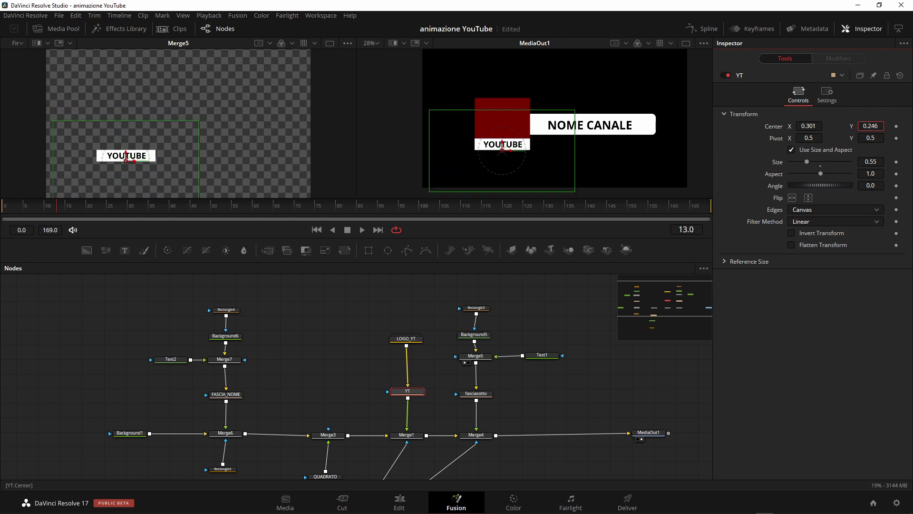
scroll(607, 375, down, 2)
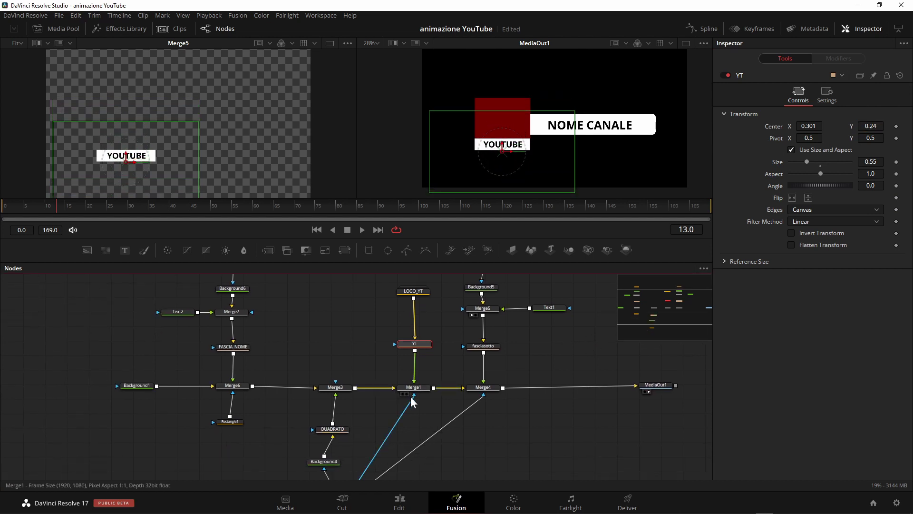
drag(415, 397, 429, 403)
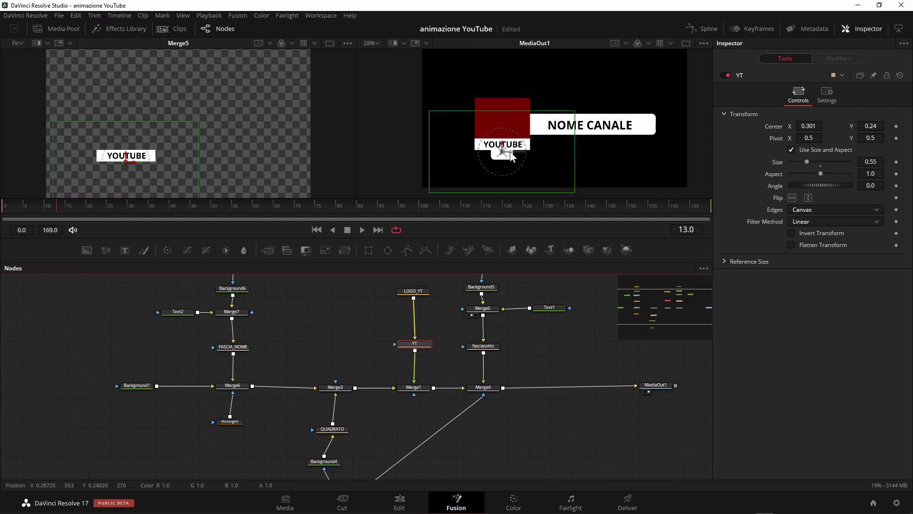
scroll(376, 450, down, 2)
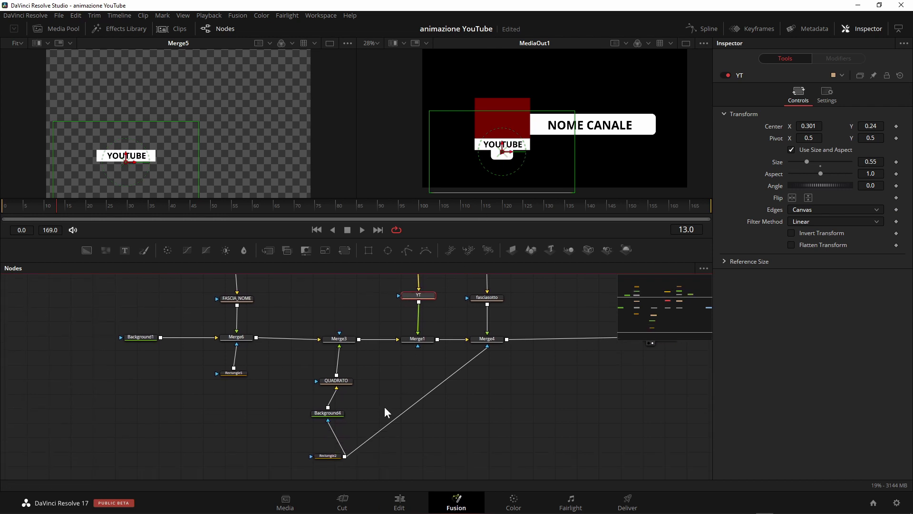
drag(344, 456, 417, 346)
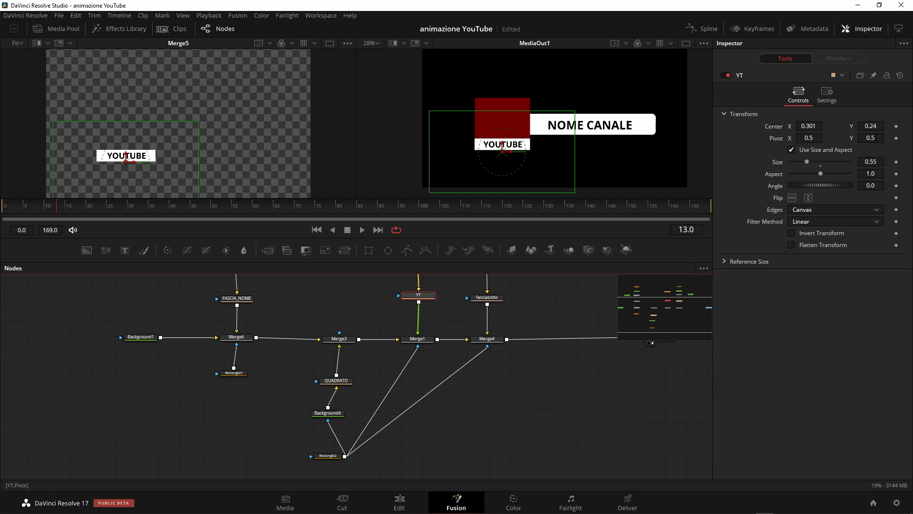
drag(502, 151, 502, 119)
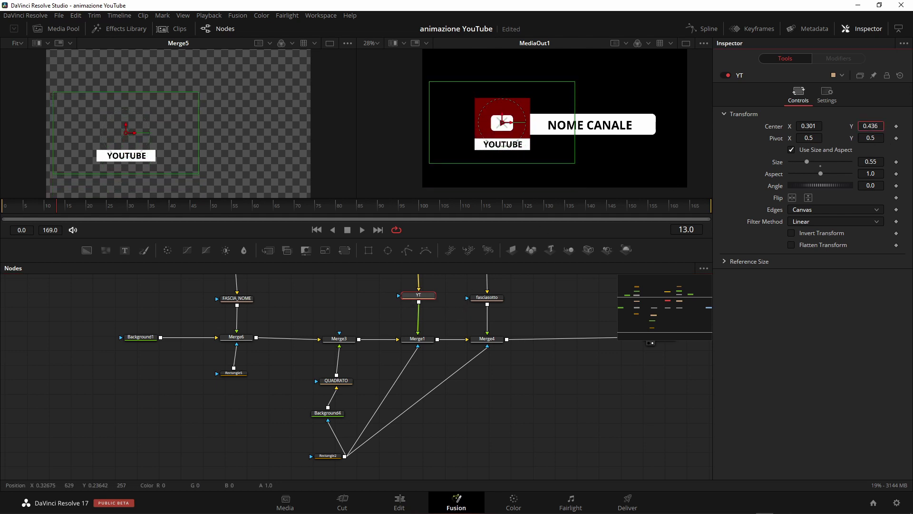
drag(530, 295, 530, 350)
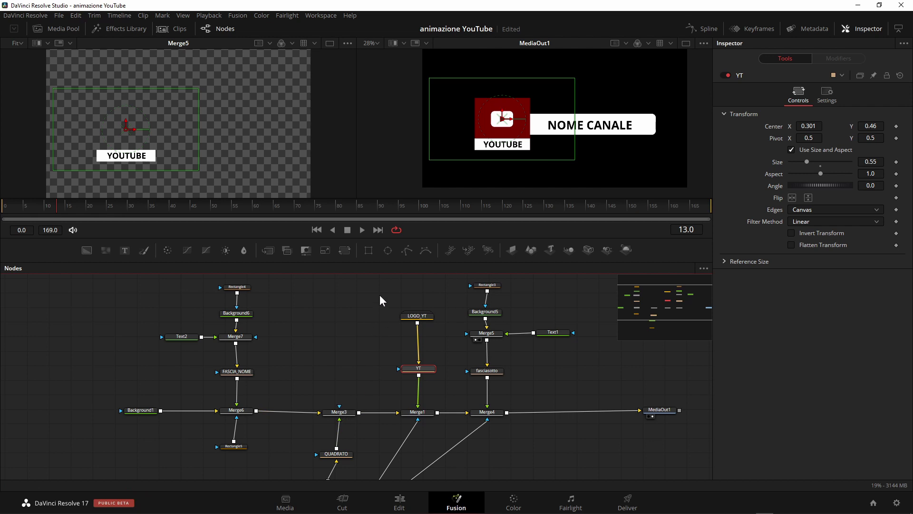
- Add a Rectangle6 mask to Merge3 and shift it left and down in the viewer
click(332, 341)
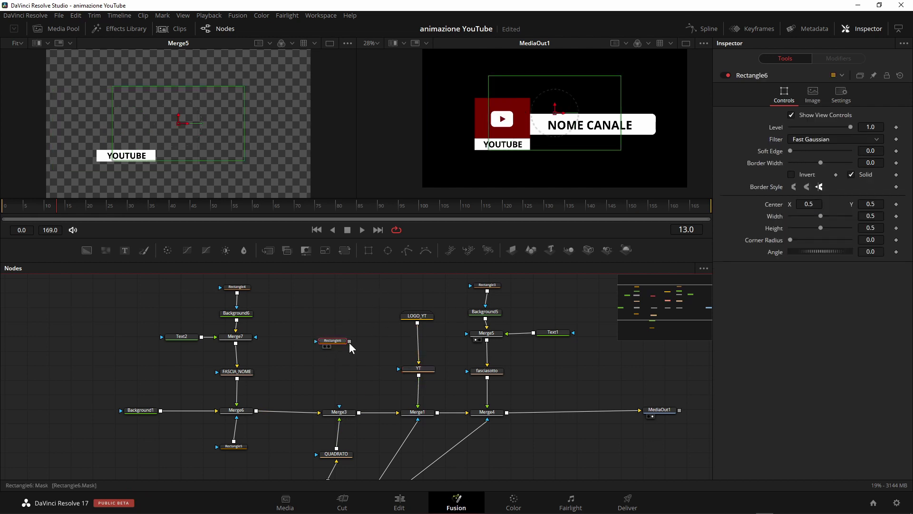
drag(349, 341, 341, 412)
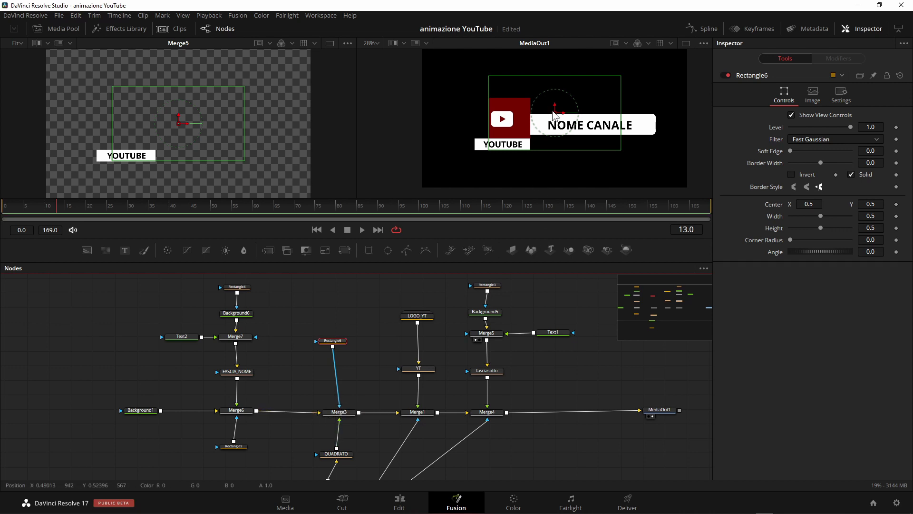
mouse_move(555, 114)
mouse_down()
mouse_move(508, 125)
mouse_move(507, 137)
mouse_up()
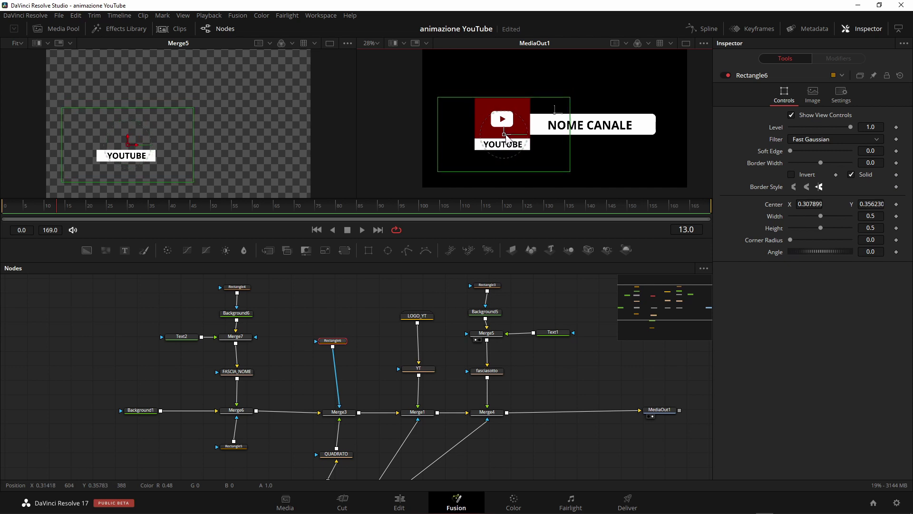
scroll(340, 419, down, 3)
- Nudge the red square upward via QUADRATO's centre
click(340, 415)
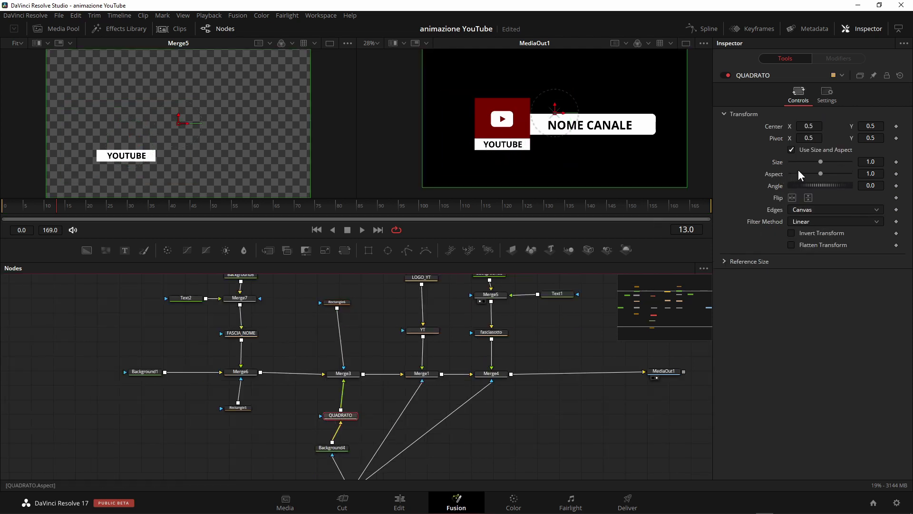
mouse_move(867, 126)
mouse_down()
mouse_move(902, 126)
mouse_move(866, 126)
mouse_up()
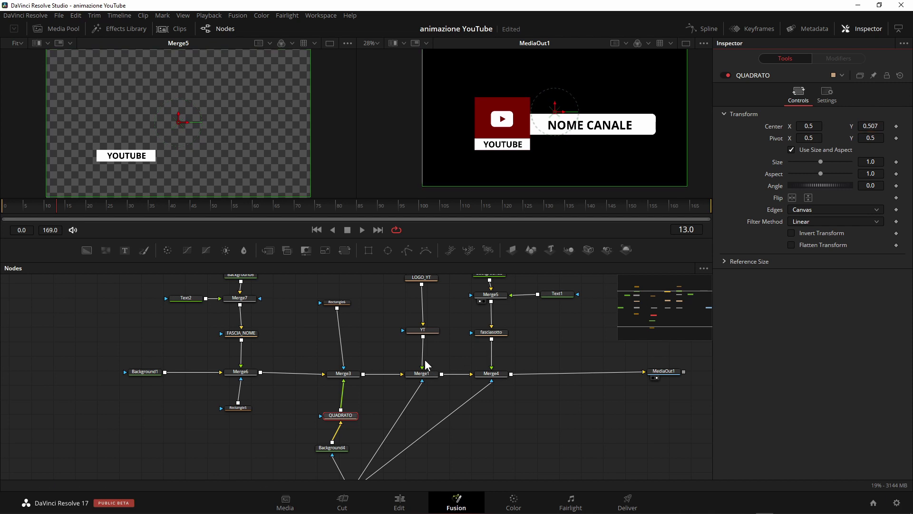
scroll(425, 366, down, 2)
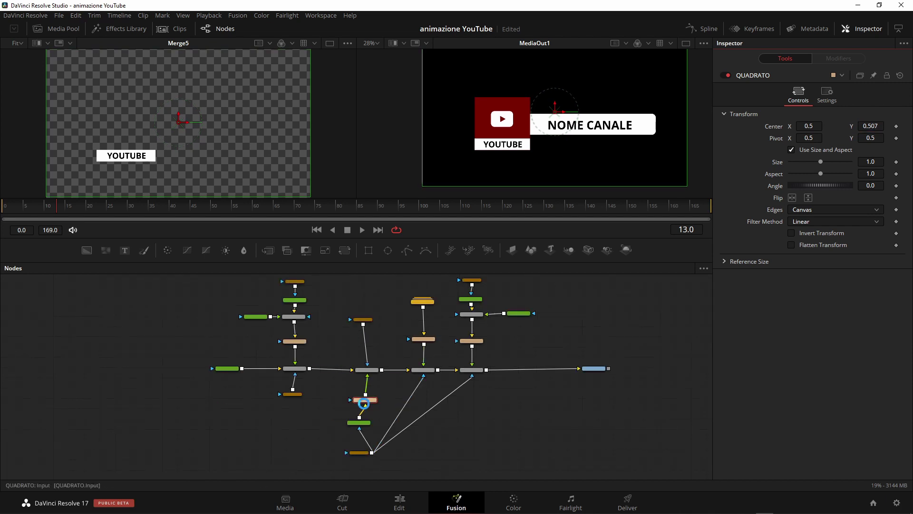
- Move the QUADRATO, Background4 and Rectangle2 nodes closer together in the graph
drag(366, 402, 365, 390)
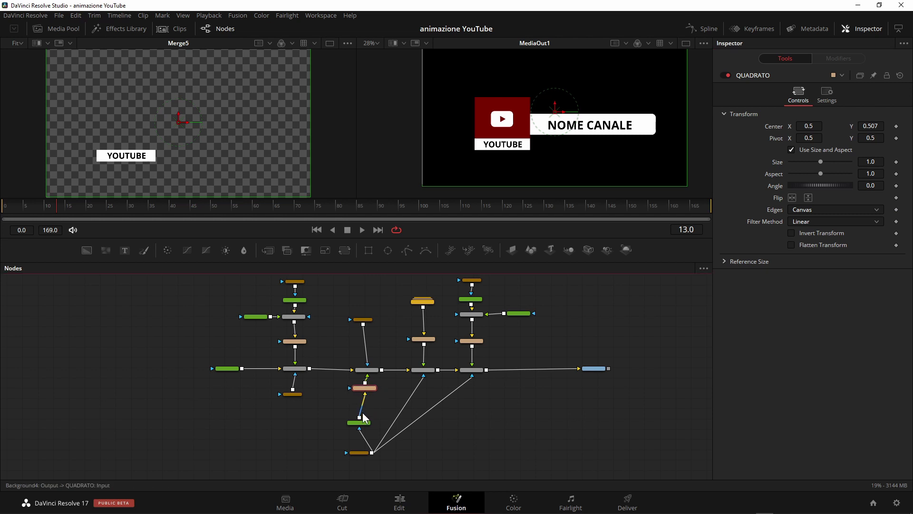
drag(366, 427, 371, 415)
drag(364, 458, 360, 444)
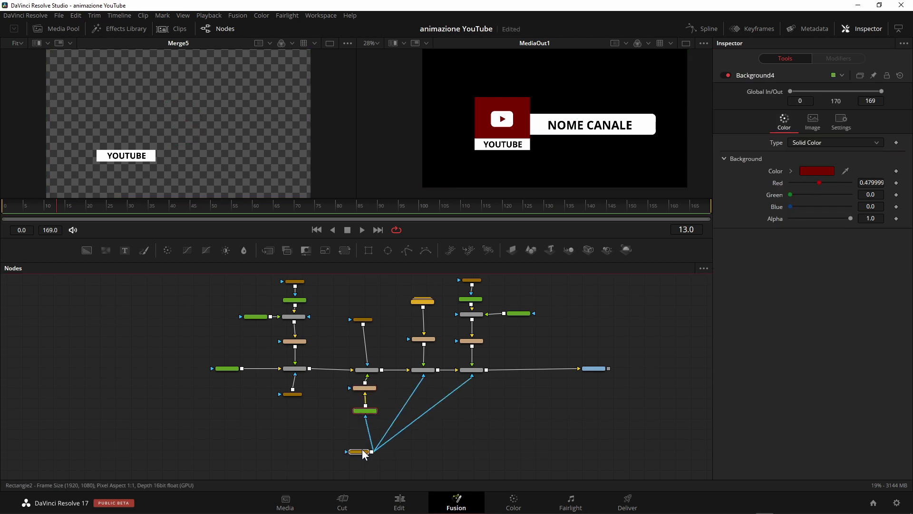
click(358, 437)
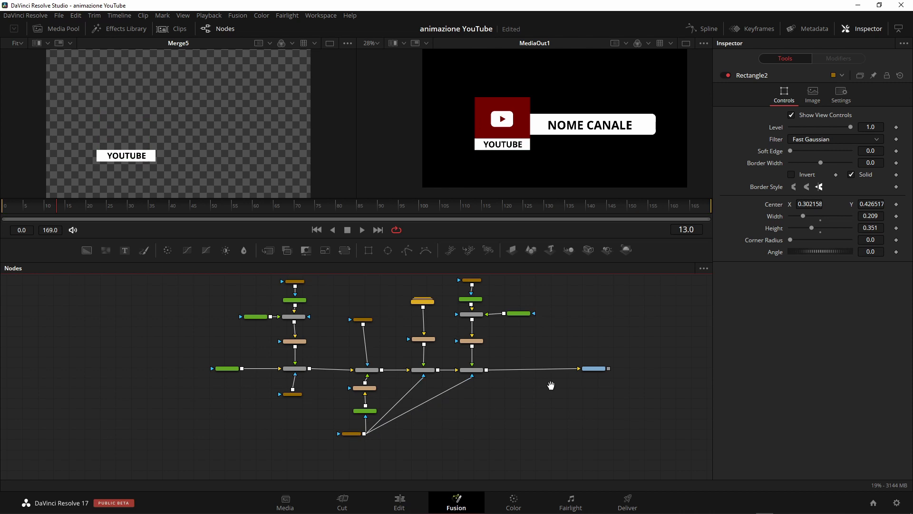
drag(551, 384, 550, 444)
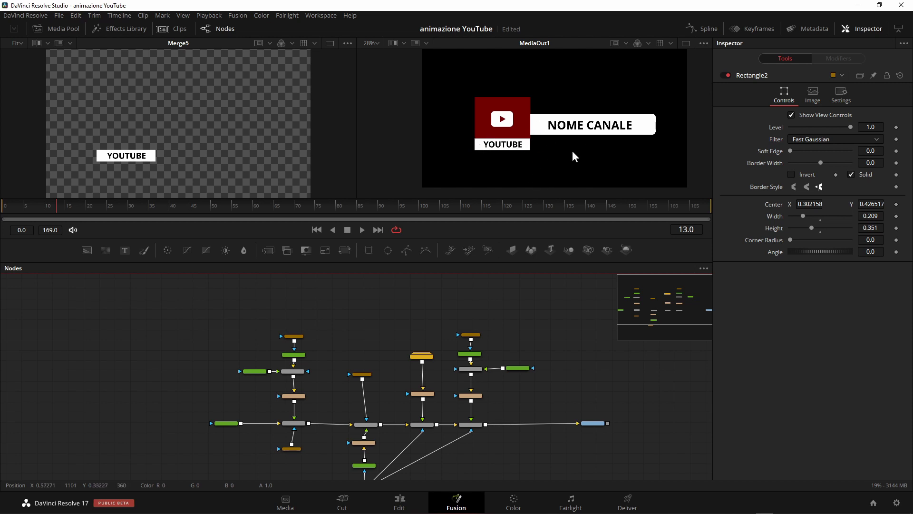
scroll(350, 343, up, 3)
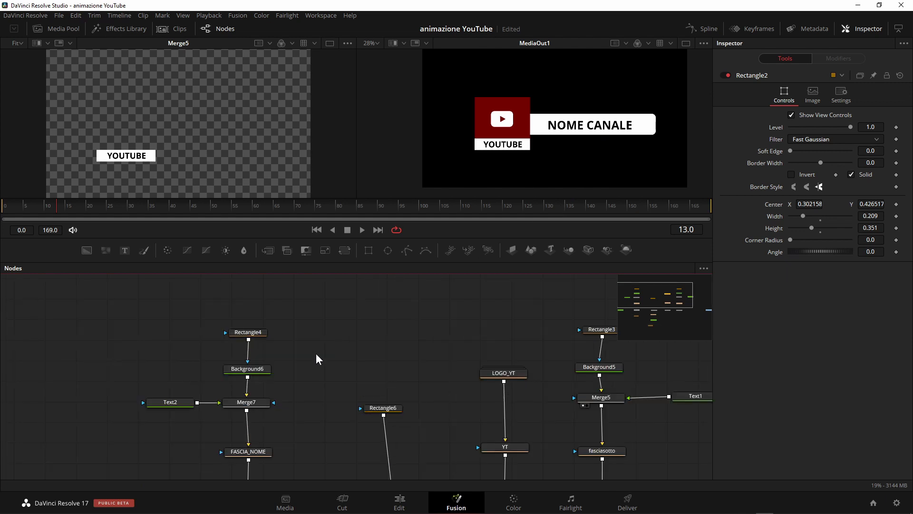
- Replace Text2's NOME CANALE placeholder with the creator's name
click(177, 410)
click(776, 158)
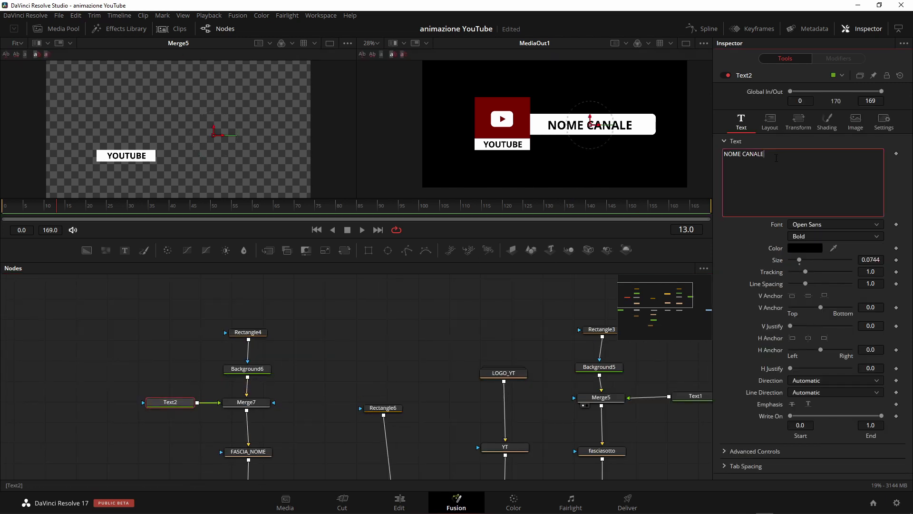
key(ctrl+a)
text(Fra)
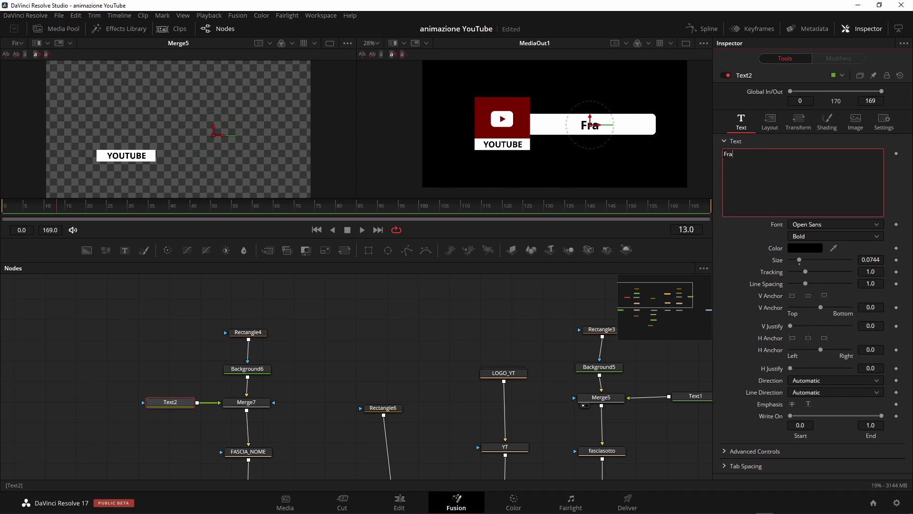
text(nco Ab)
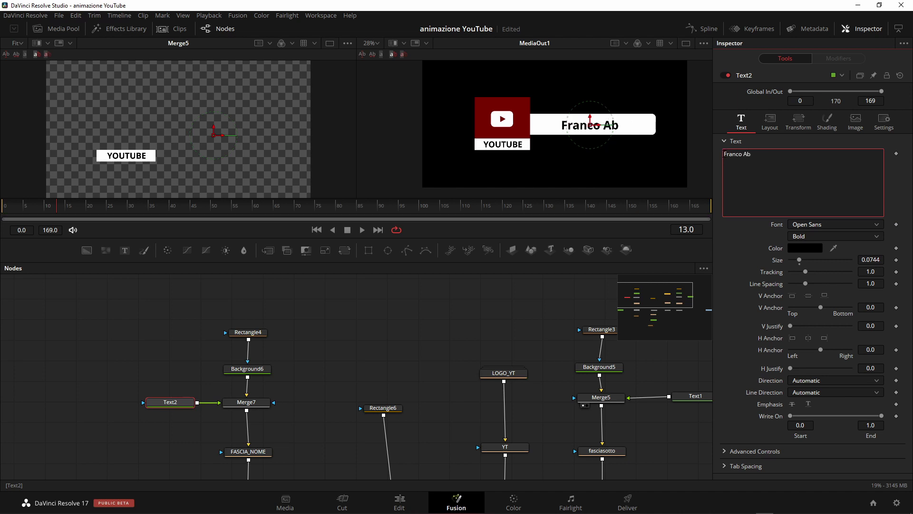
key(BackSpace)
text(versa)
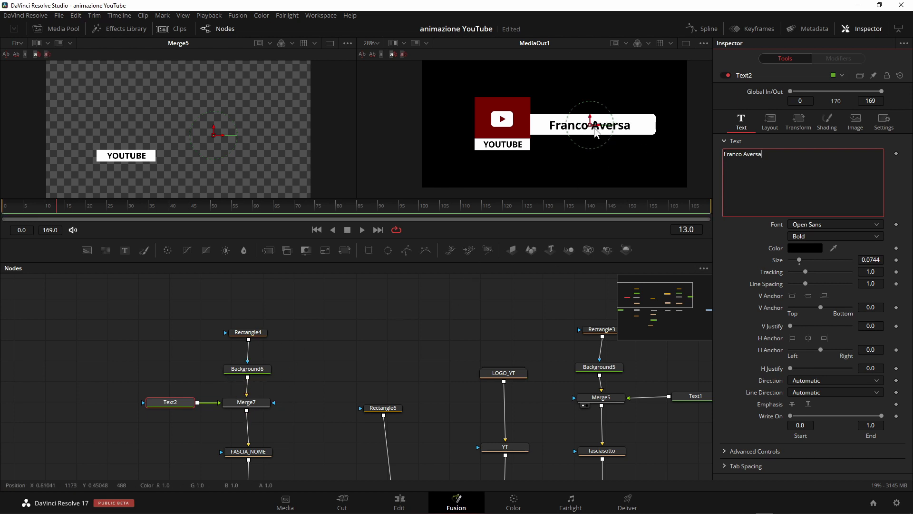
- Shift the name text slightly right within the white bar
drag(299, 374, 310, 355)
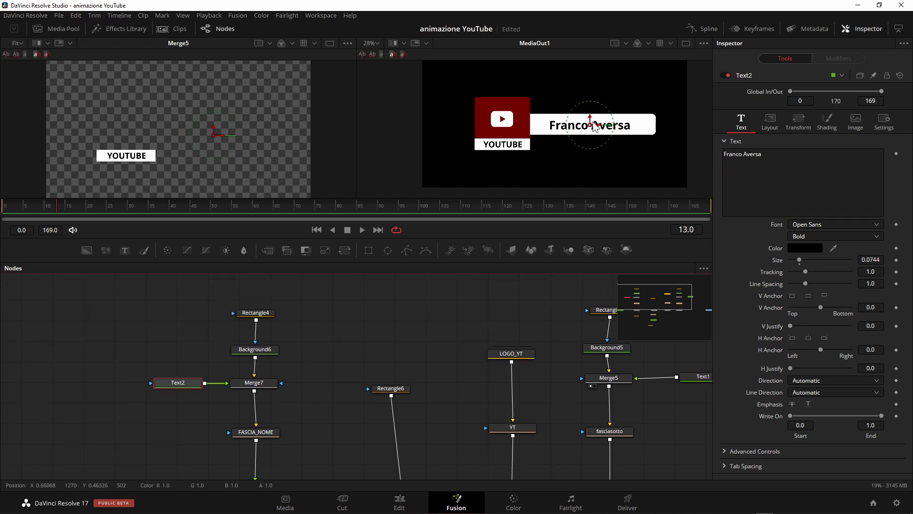
click(253, 437)
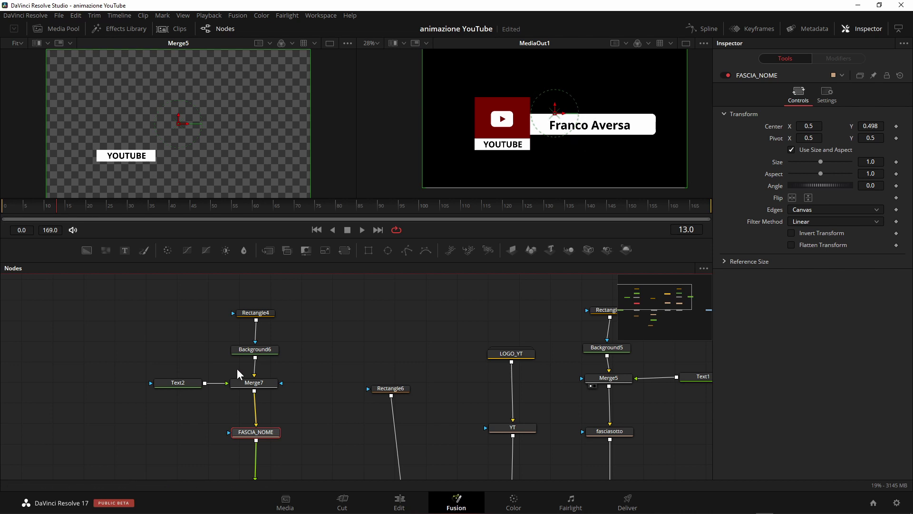
click(190, 382)
drag(602, 129, 601, 115)
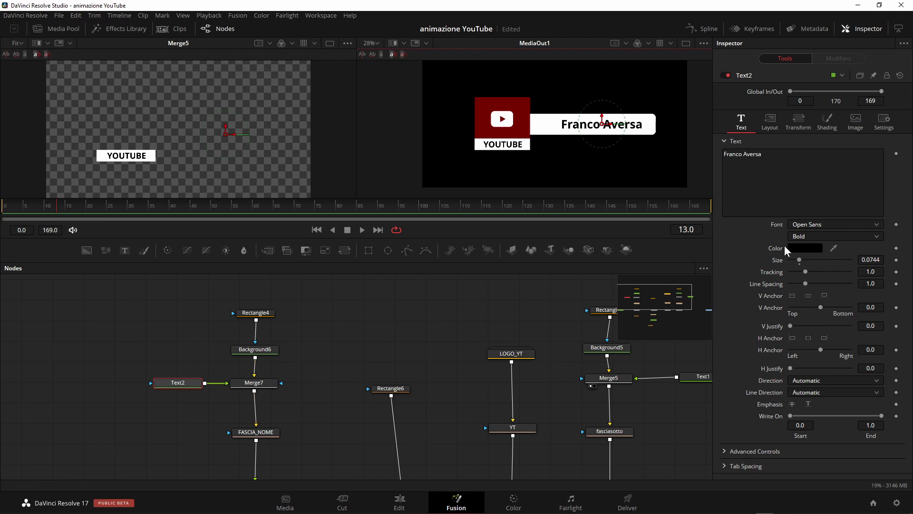
- Colour the name text dark red (#900002), keeping the Open Sans font
click(809, 246)
click(442, 181)
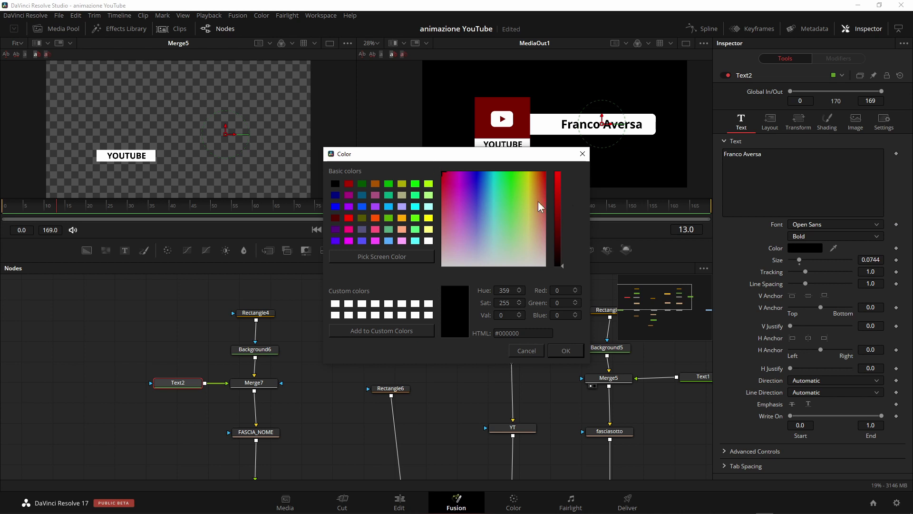
click(559, 213)
click(565, 351)
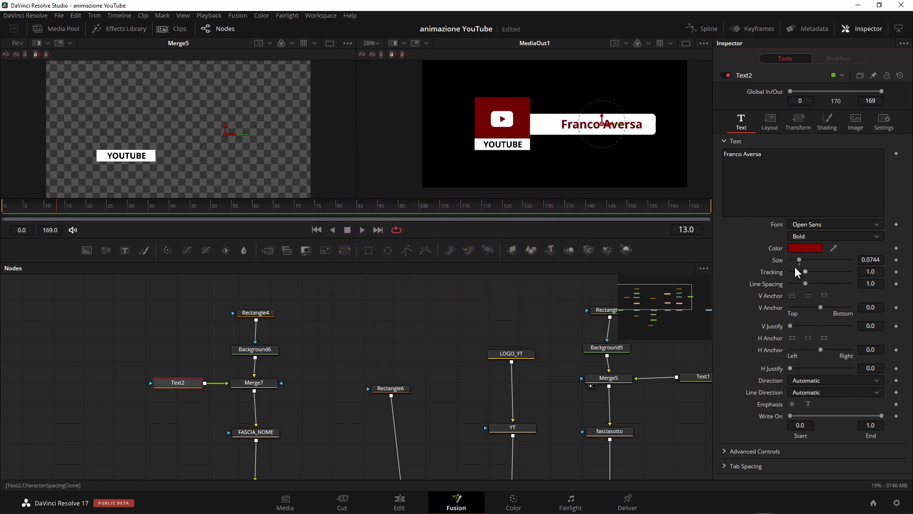
click(817, 225)
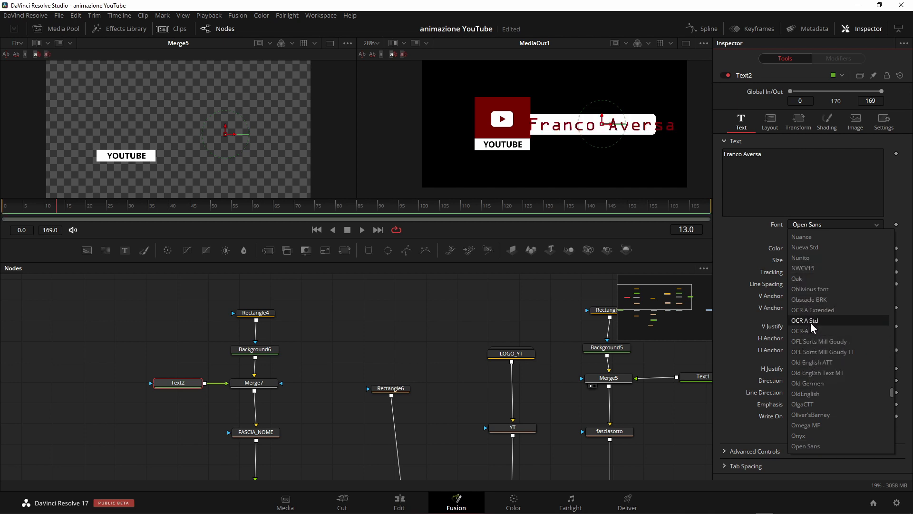
scroll(472, 307, down, 2)
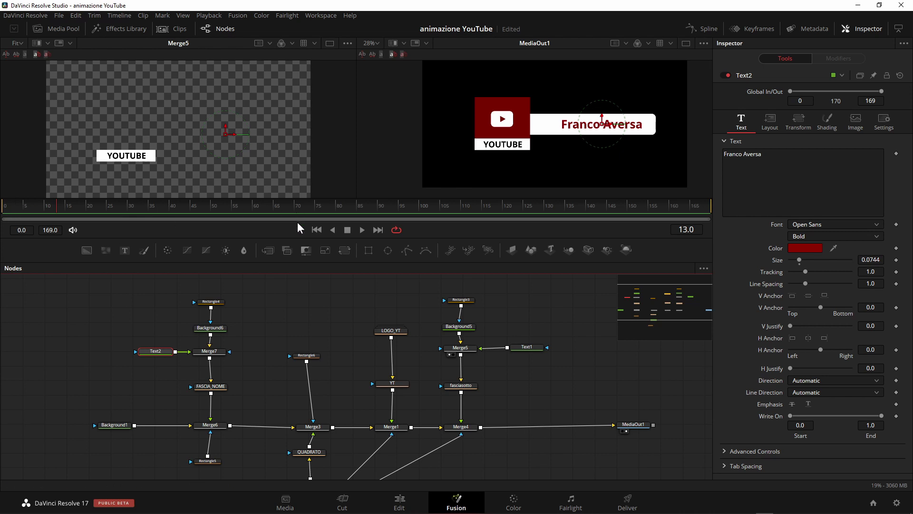
- At frame 0, slide the FASCIA_NOME name bar off the left edge to Center X -0.318
click(316, 230)
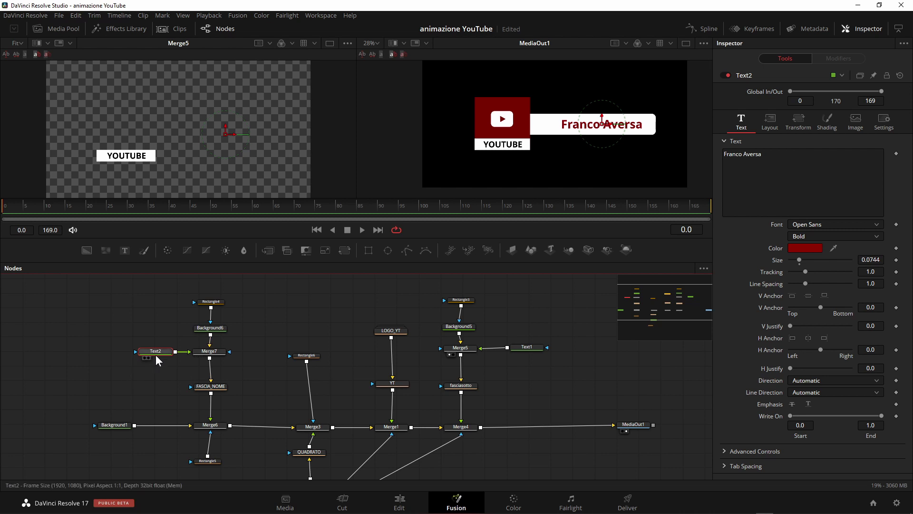
click(206, 389)
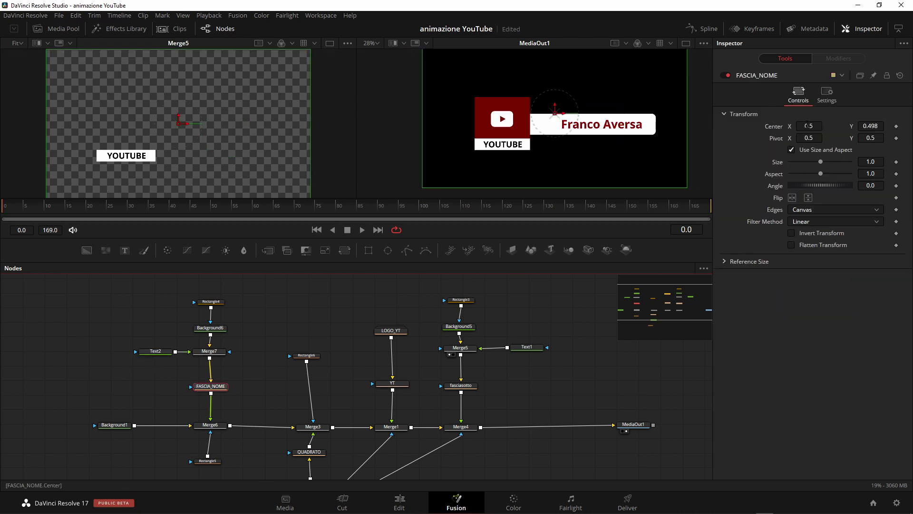
click(815, 125)
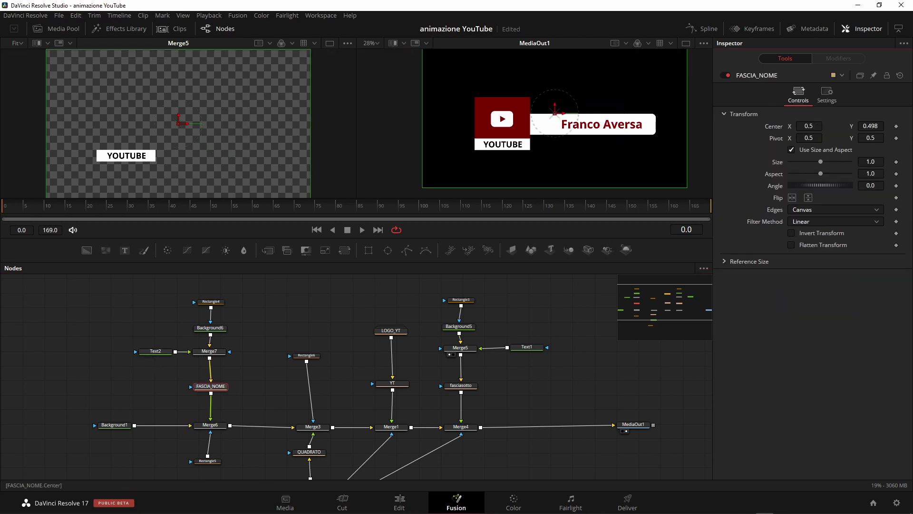
drag(815, 125, 742, 125)
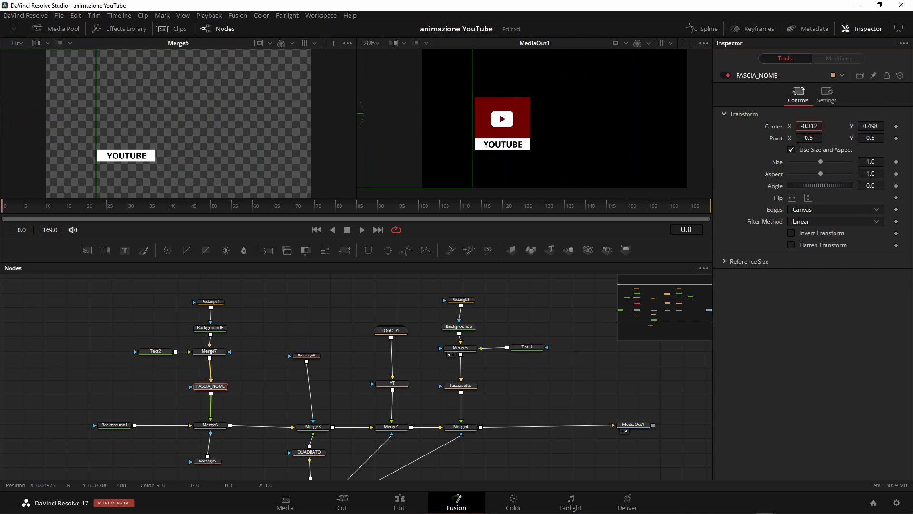
drag(809, 126, 806, 126)
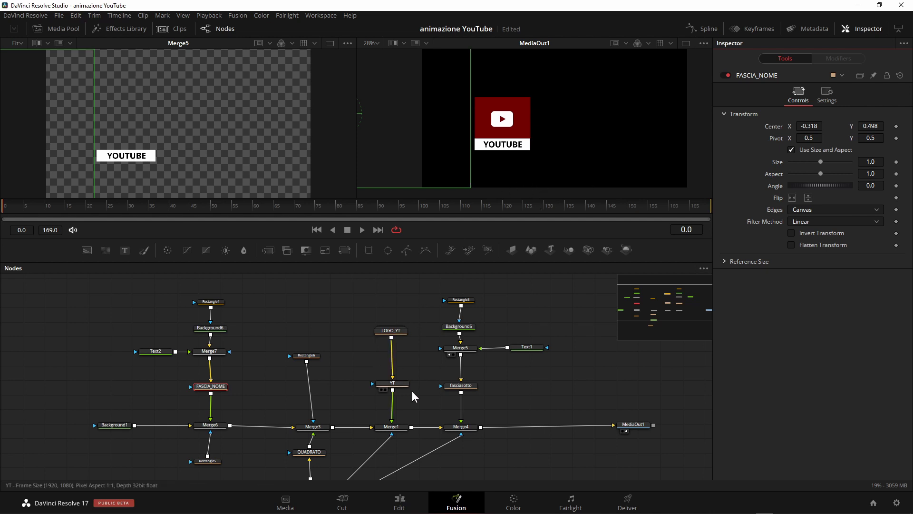
- Drop fasciasotto to Center Y about 0.404 and the YT logo to 0.178, out of view
click(395, 382)
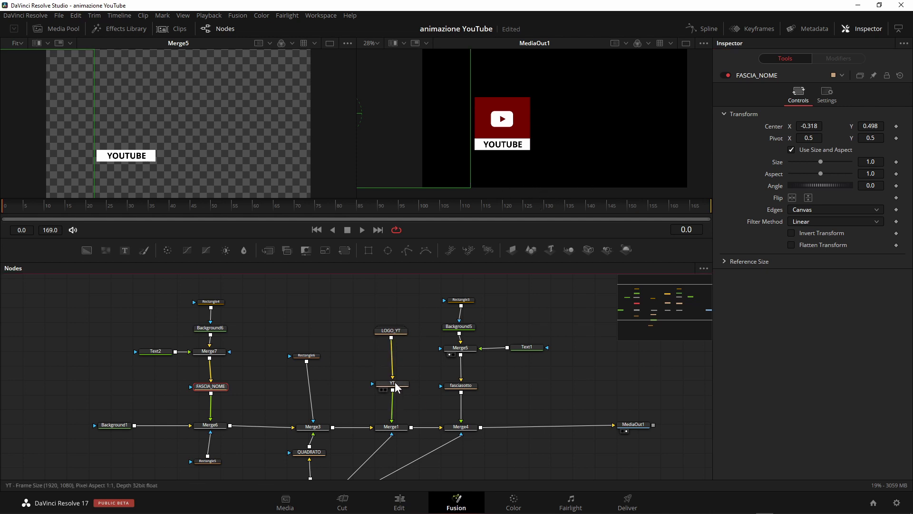
click(468, 387)
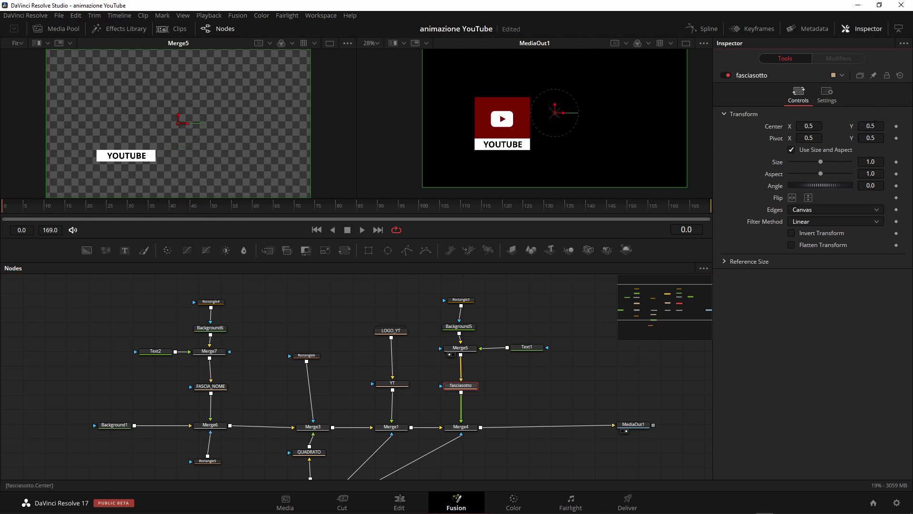
drag(870, 126, 858, 126)
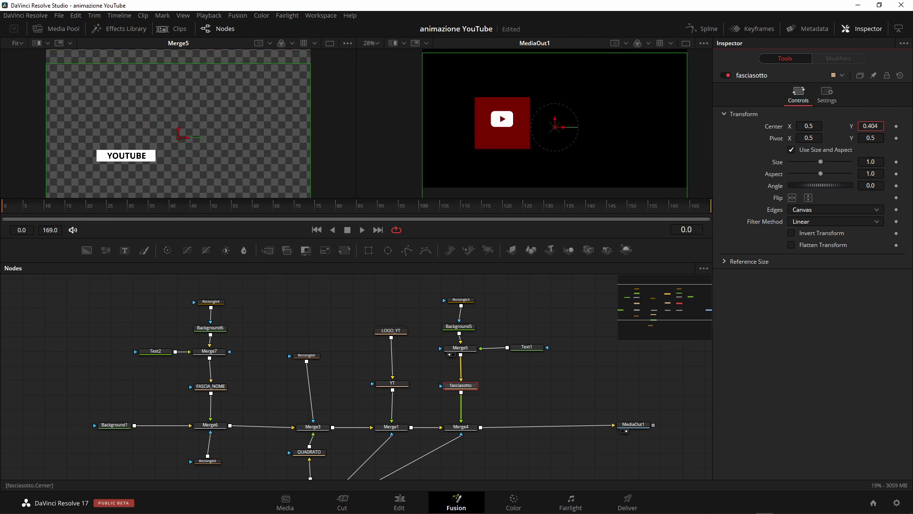
click(392, 386)
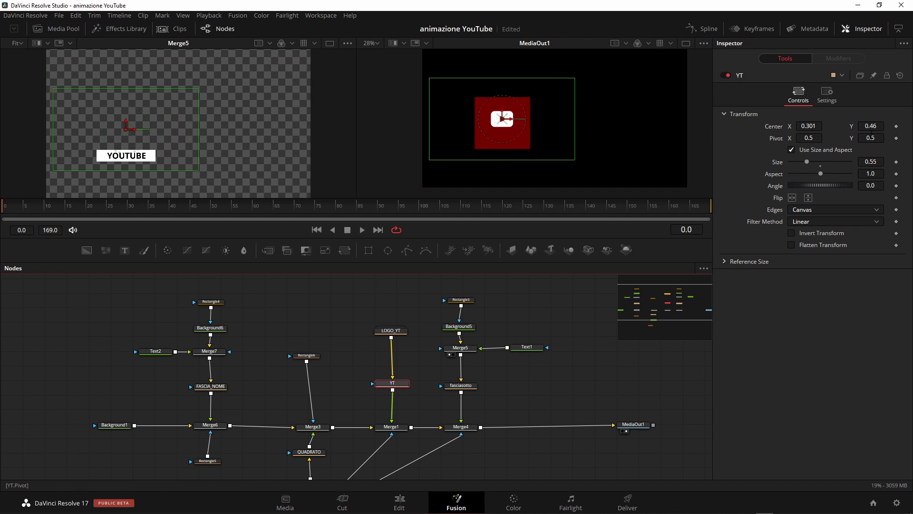
click(870, 126)
mouse_move(870, 126)
mouse_down()
mouse_move(860, 126)
mouse_move(869, 126)
mouse_up()
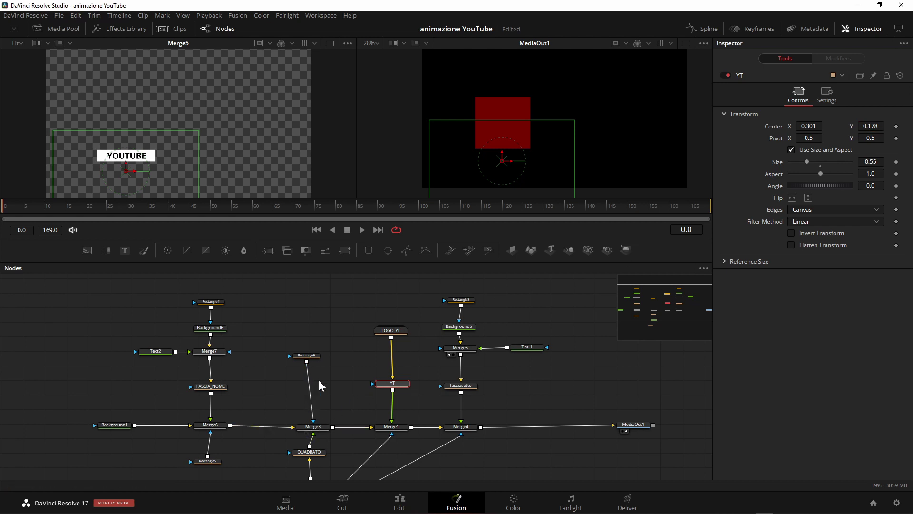
scroll(322, 376, down, 3)
- Raise the QUADRATO square to Center Y 0.889 at frame 0 and animate its position
click(319, 418)
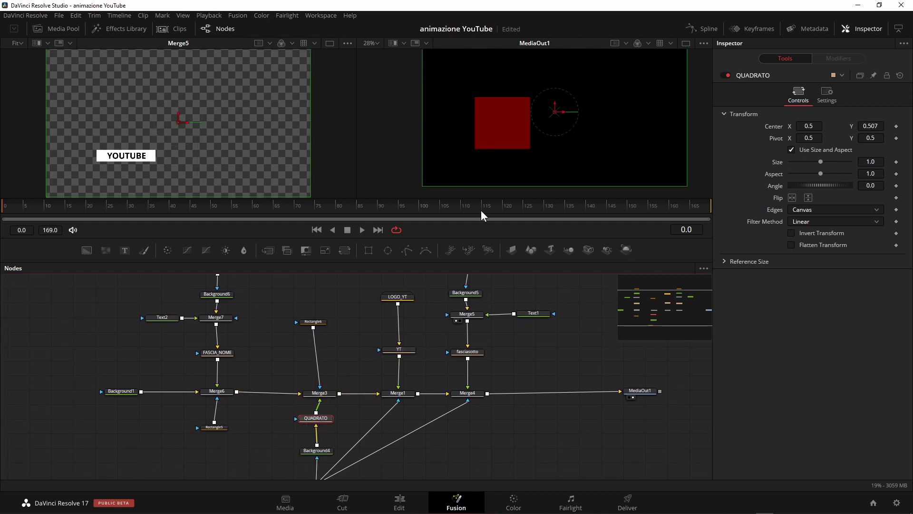
mouse_move(870, 126)
mouse_down()
mouse_move(899, 127)
mouse_move(873, 126)
mouse_up()
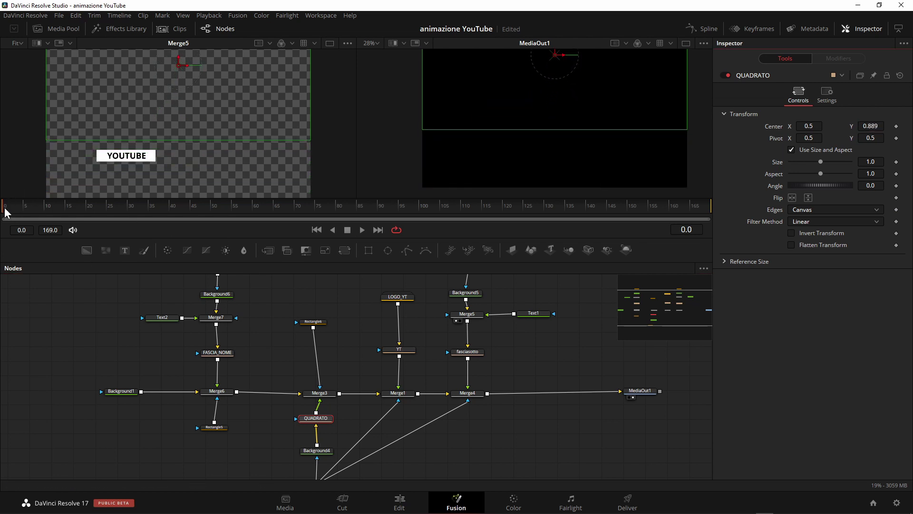
right_click(771, 130)
click(793, 133)
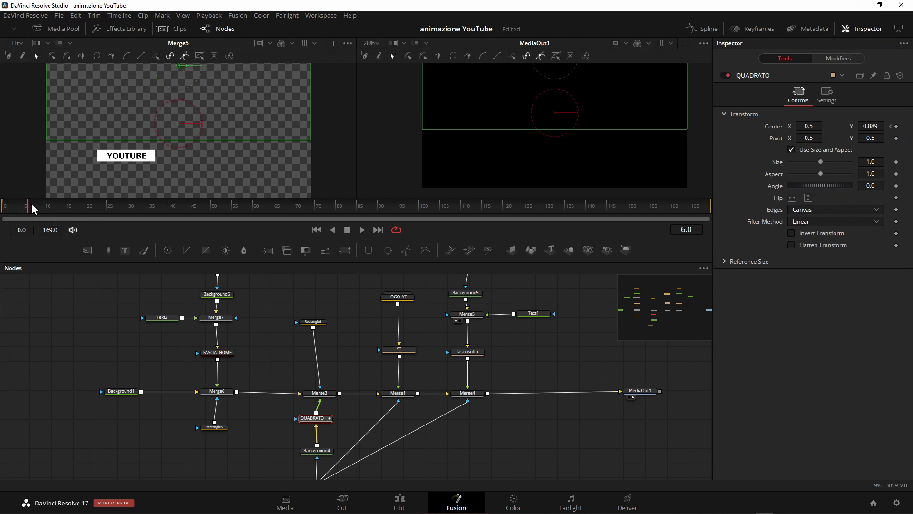
- Keyframe the square back down to Center Y 0.502 at a later frame
mouse_move(31, 204)
mouse_down()
mouse_move(46, 204)
mouse_move(11, 204)
mouse_move(23, 205)
mouse_up()
drag(870, 126, 863, 126)
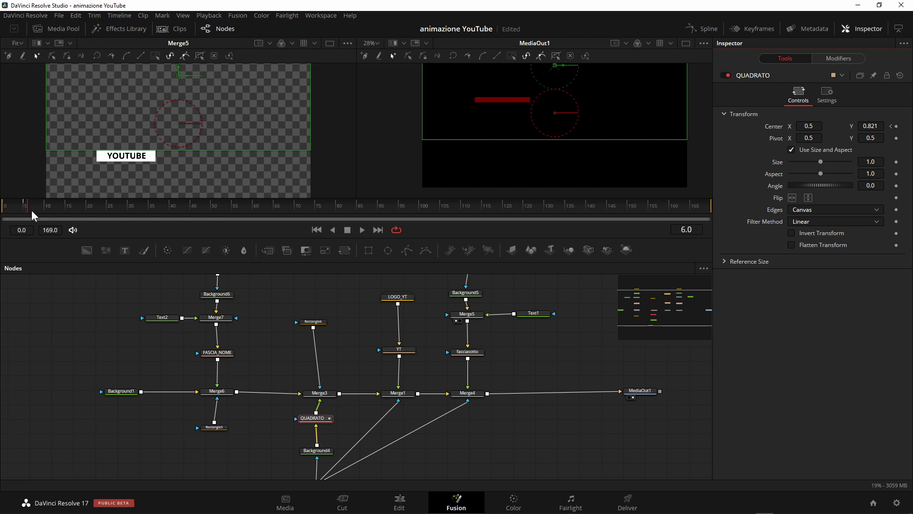
drag(31, 211, 34, 211)
click(897, 127)
drag(39, 212, 51, 214)
drag(870, 126, 706, 143)
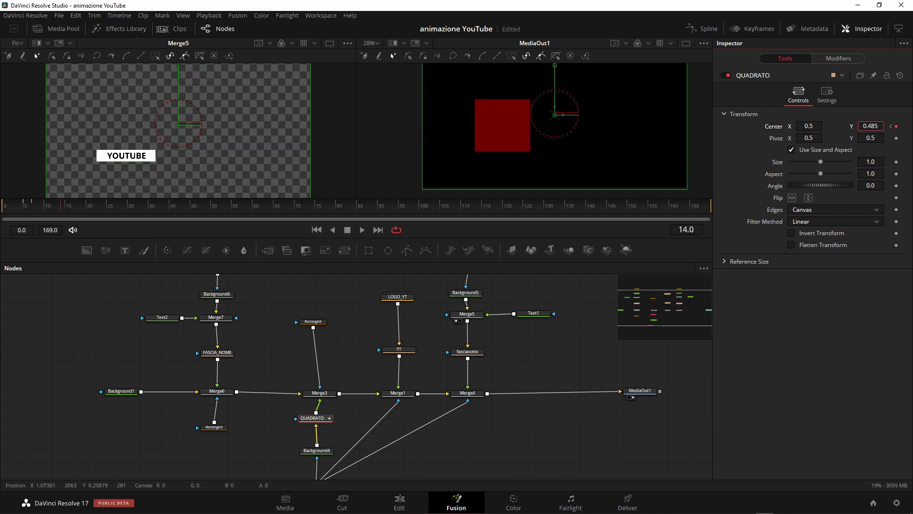
drag(870, 126, 871, 126)
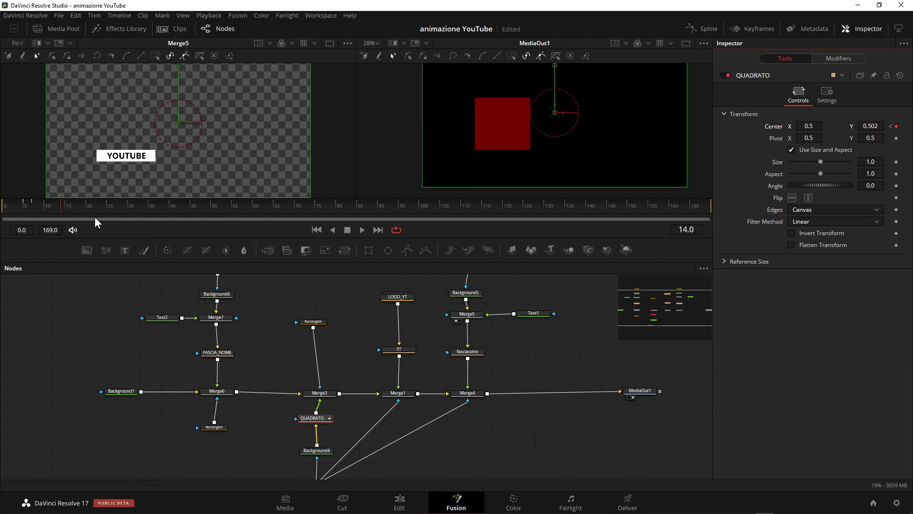
- Scrub back to the first frame and play the square's slide-in
drag(62, 206, 30, 208)
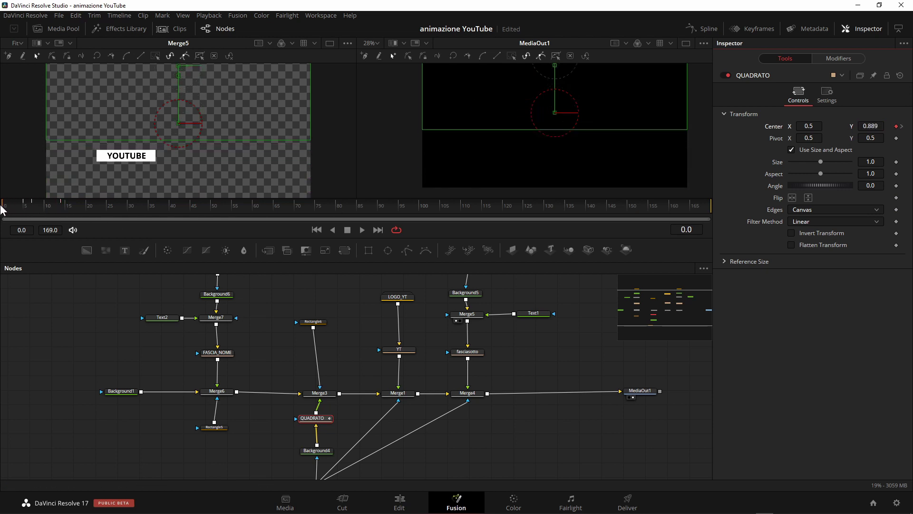
drag(30, 207, 4, 209)
click(362, 230)
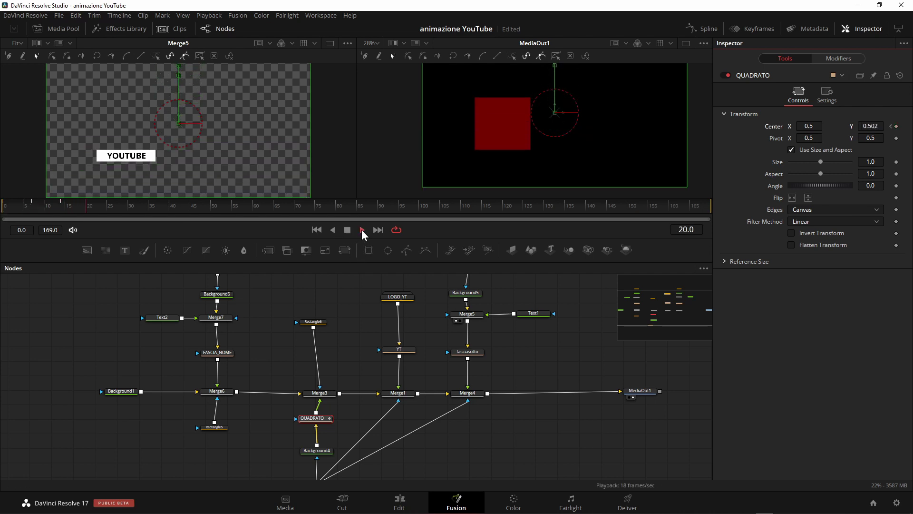
- Stop playback and replay the slide-in from the start
click(349, 230)
click(316, 230)
click(362, 230)
- In the Keyframes panel, expand QUADRATO, zoom in and shift its Center keyframe to spread the motion
click(766, 29)
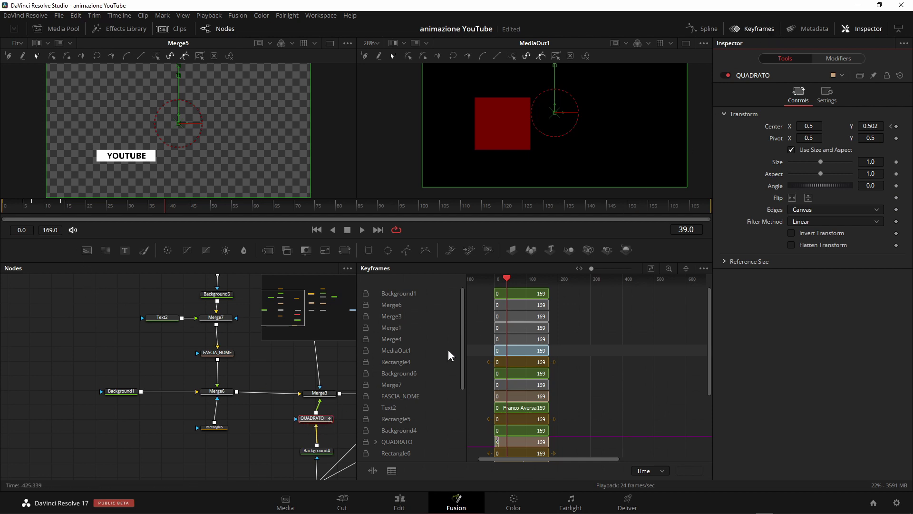
drag(461, 372, 459, 405)
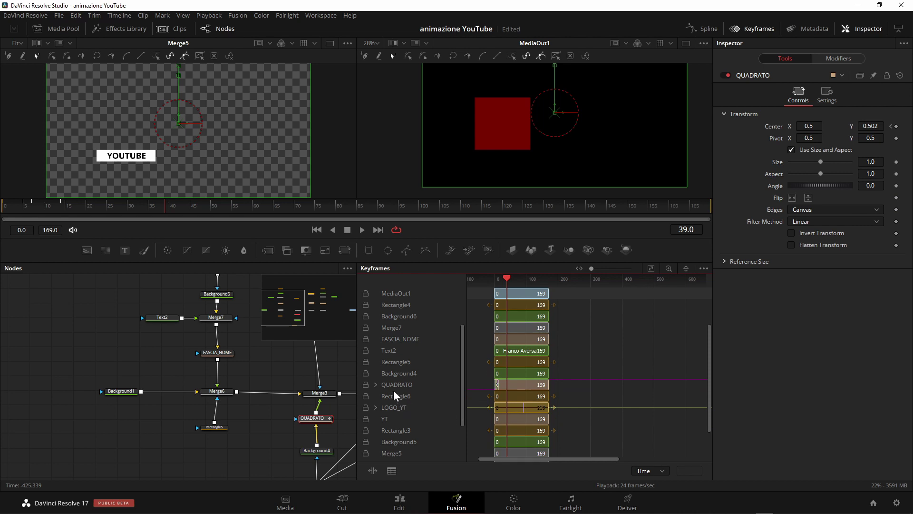
click(376, 385)
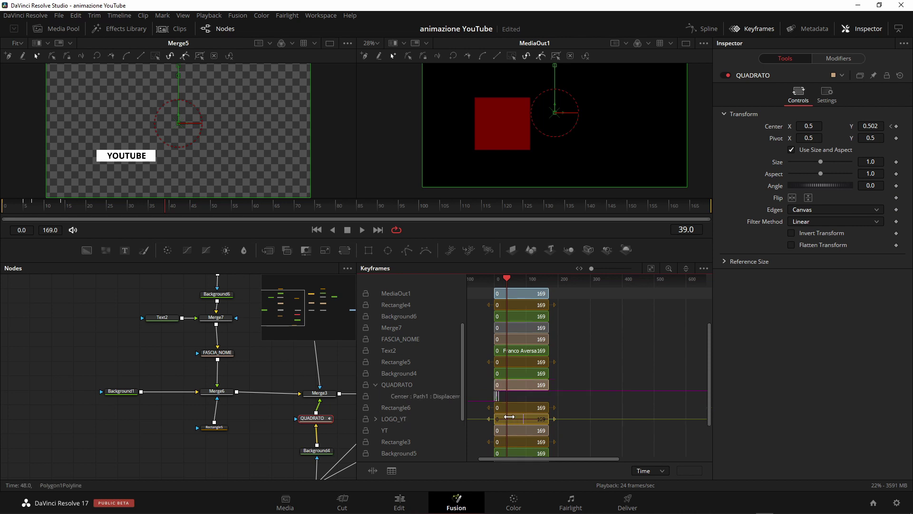
scroll(497, 404, up, 5)
scroll(504, 399, up, 2)
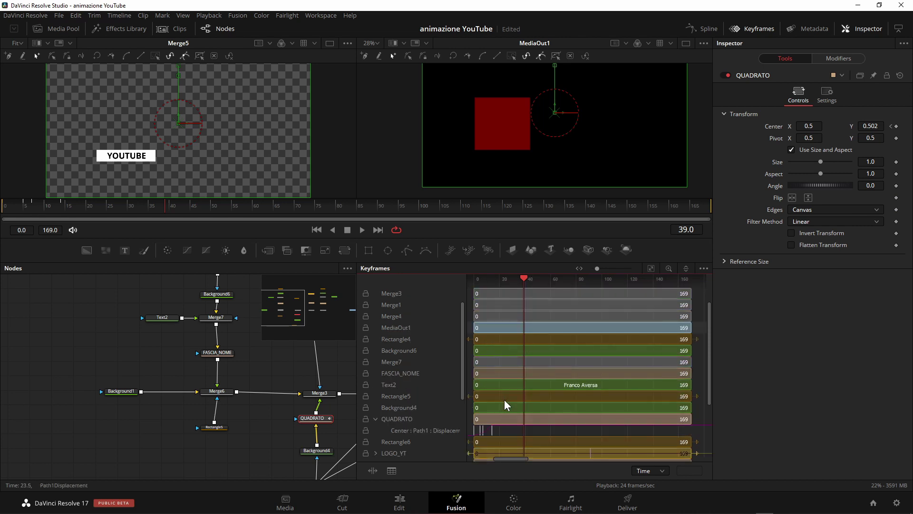
scroll(577, 408, down, 6)
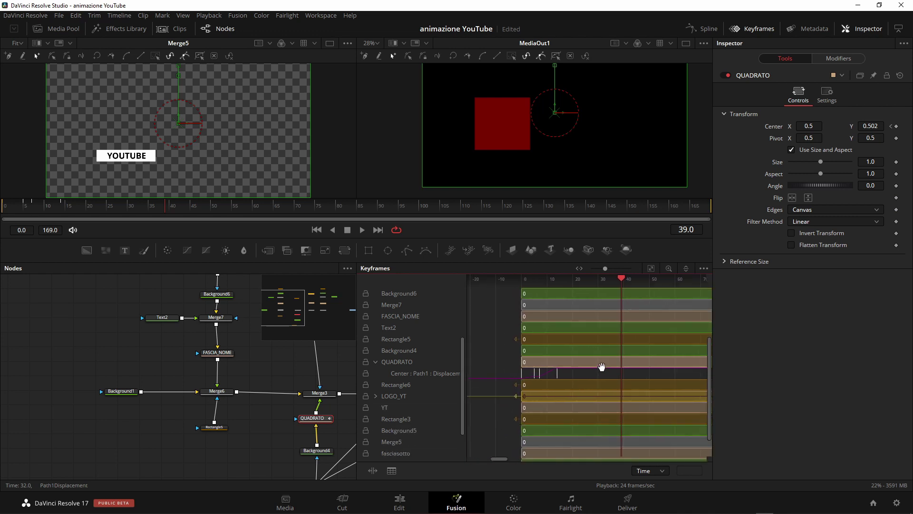
scroll(551, 379, up, 2)
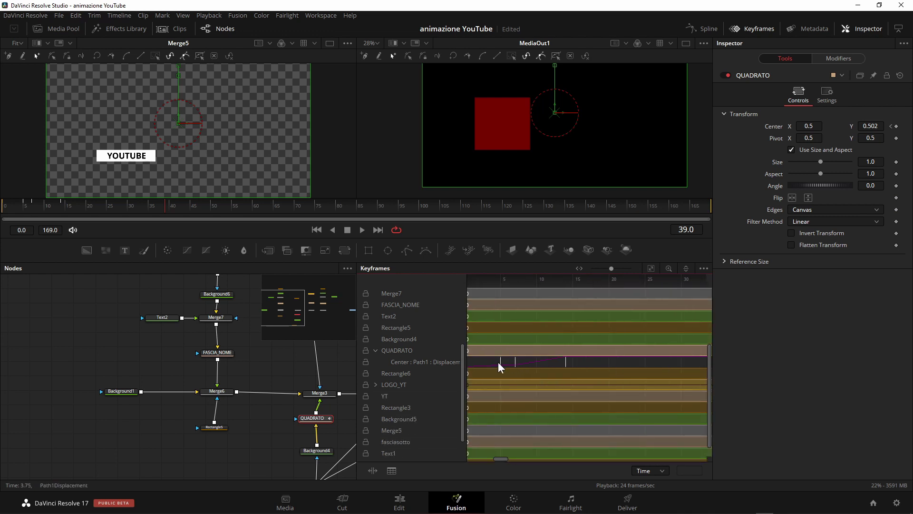
drag(527, 362, 645, 365)
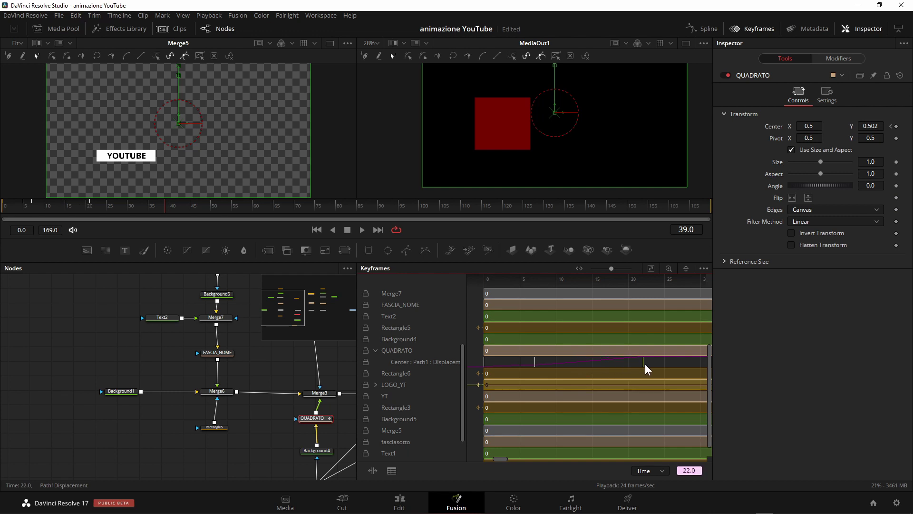
click(535, 363)
- Replay the retimed slide-in several times from frame 0
click(318, 232)
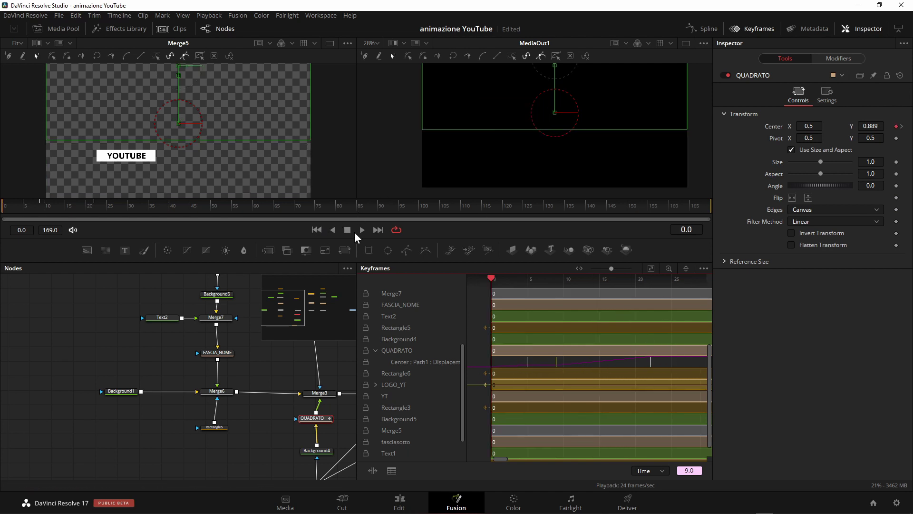
click(361, 232)
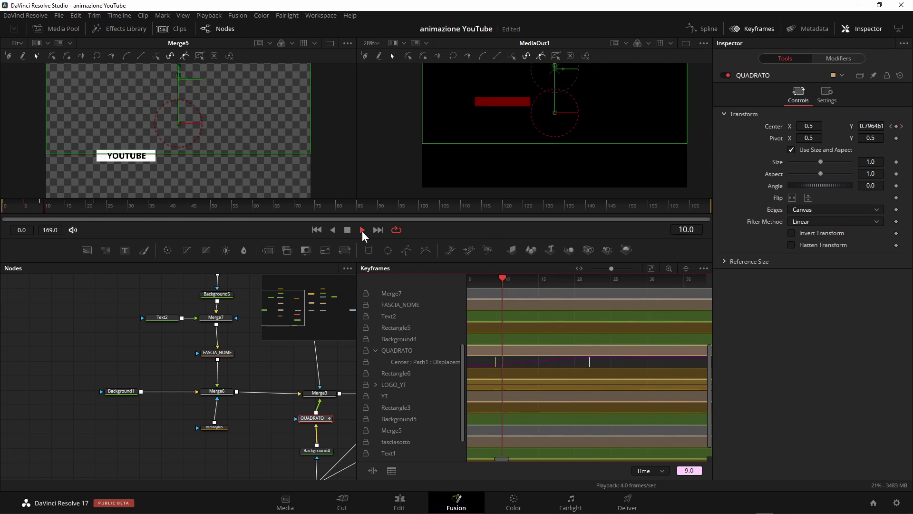
click(349, 230)
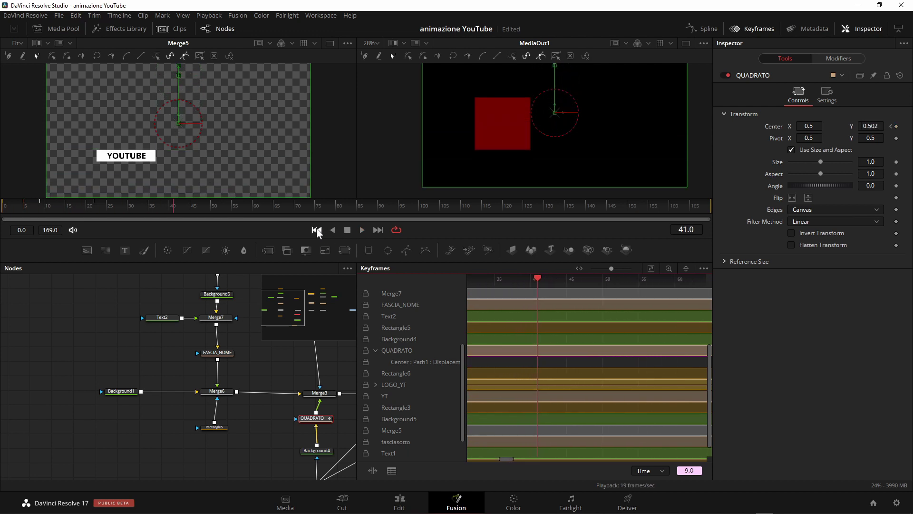
click(359, 227)
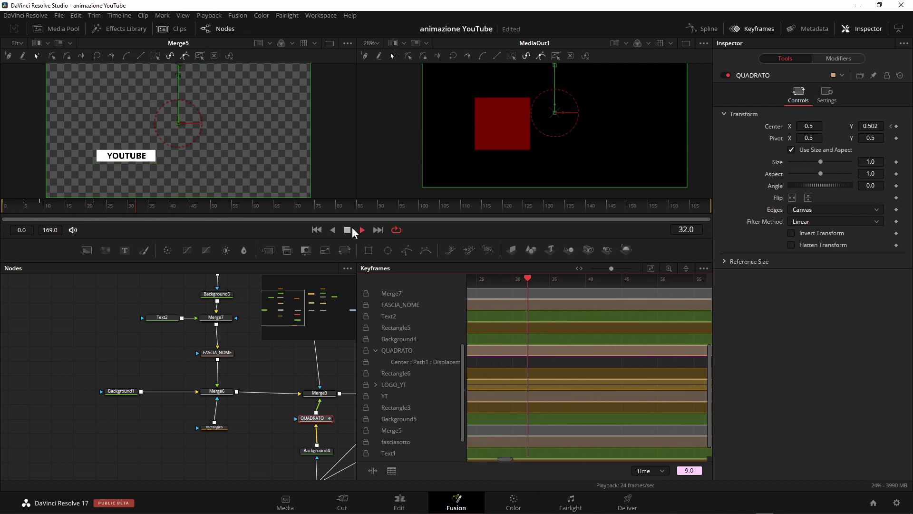
click(347, 228)
click(315, 230)
click(360, 230)
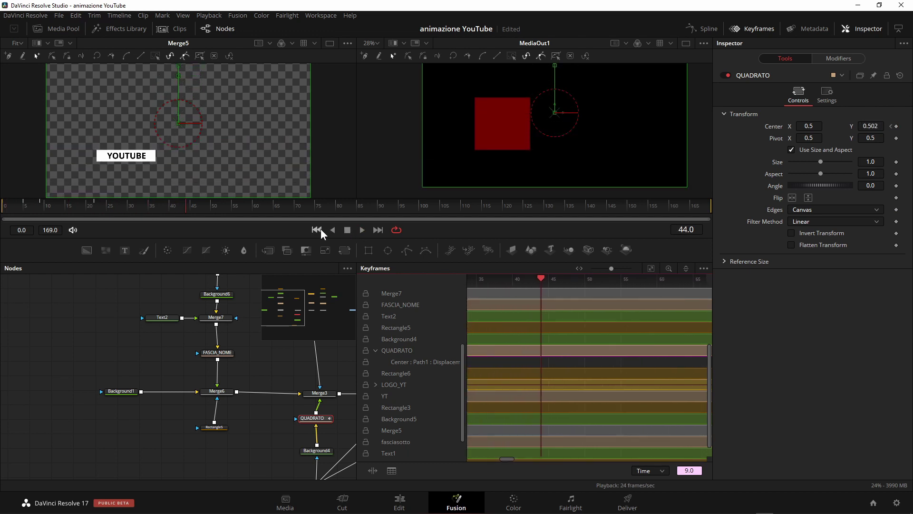
click(316, 229)
click(360, 229)
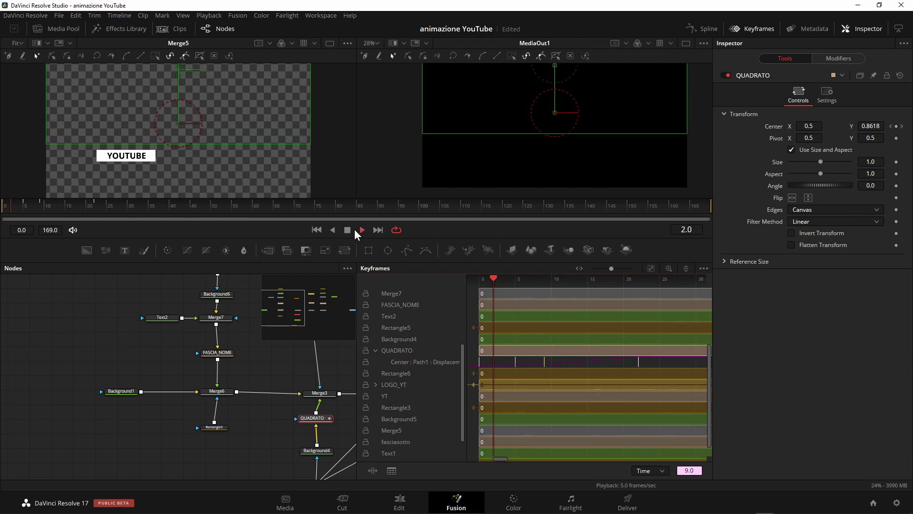
click(349, 229)
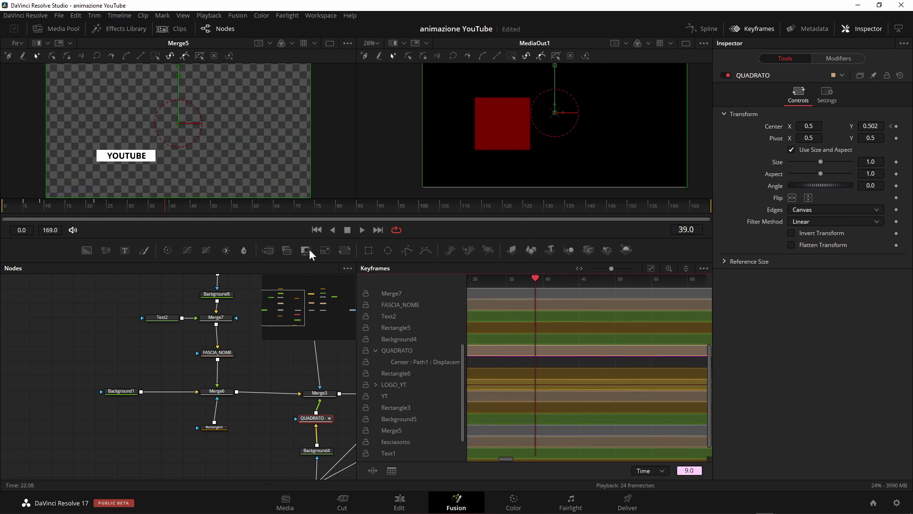
- Scrub to about frame 25 and close the Keyframes panel
click(130, 207)
drag(123, 209, 103, 212)
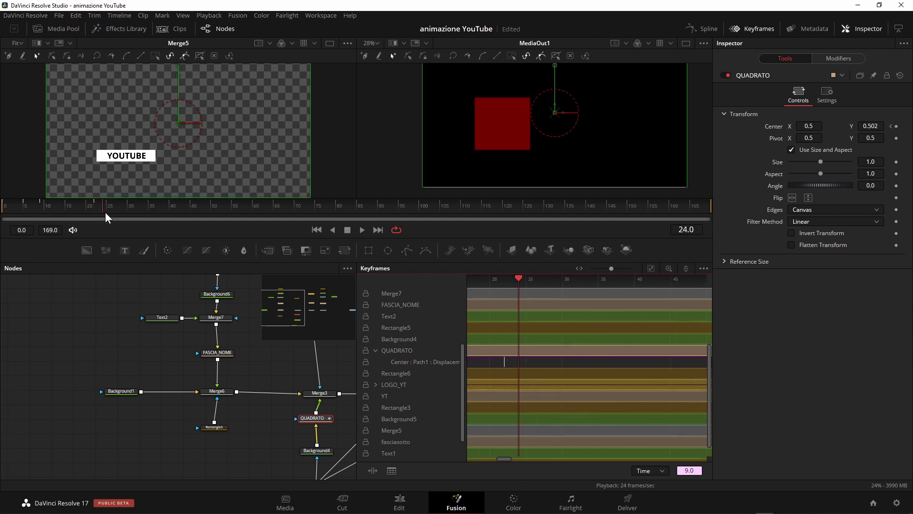
drag(106, 214, 108, 213)
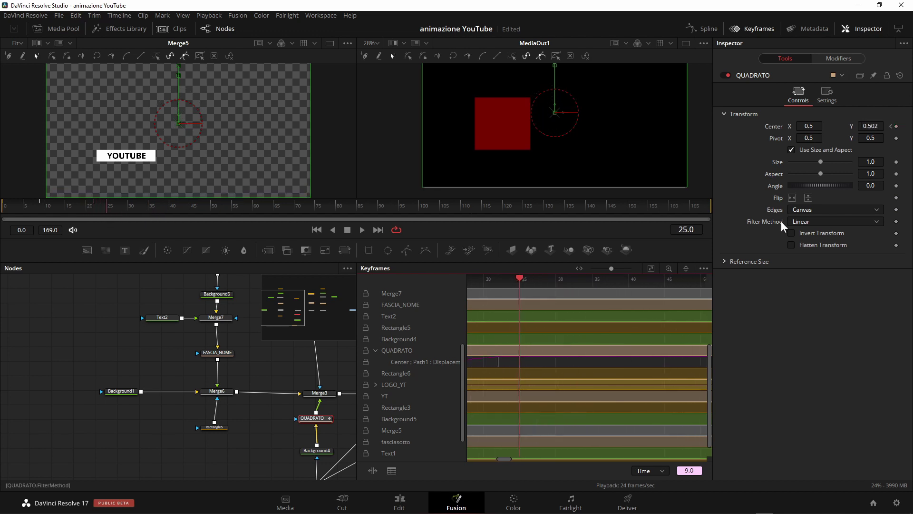
click(755, 28)
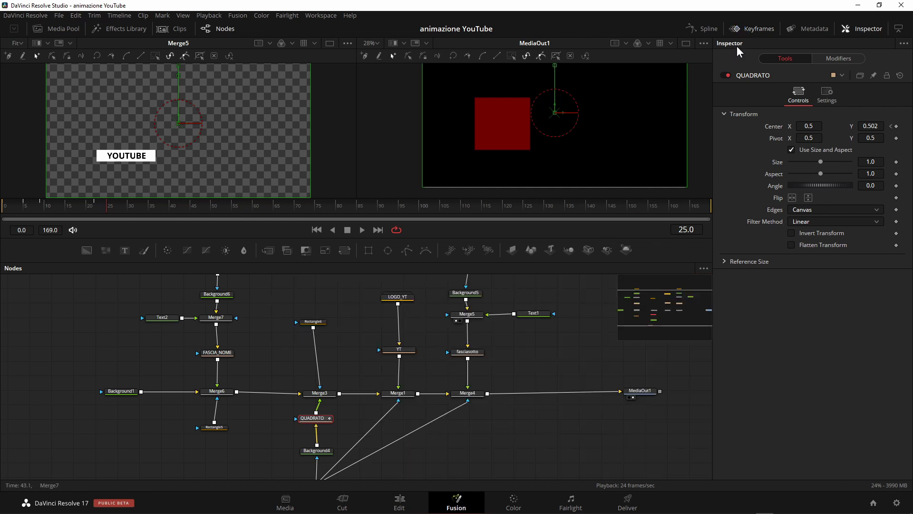
- Keyframe Rectangle2's Corner Radius from 0.0 to 0.063 so the square's corners round off
click(328, 418)
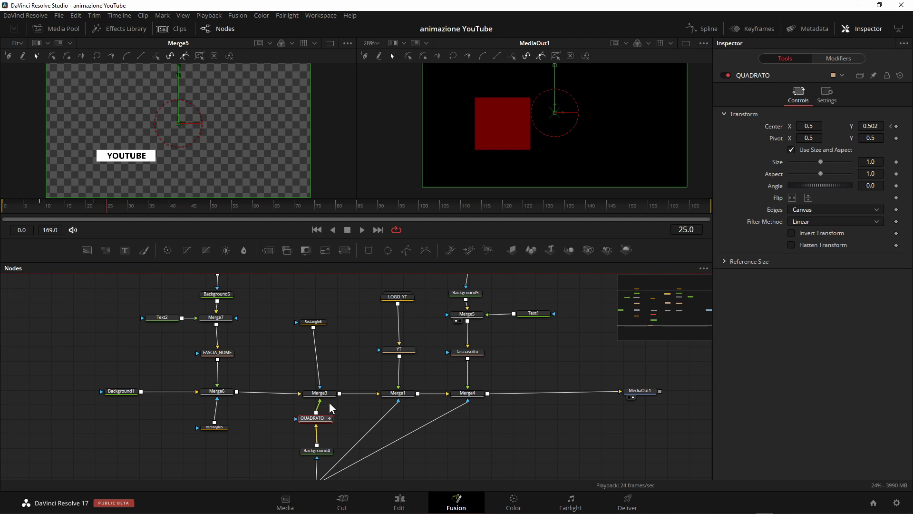
scroll(331, 404, down, 1)
scroll(338, 398, down, 2)
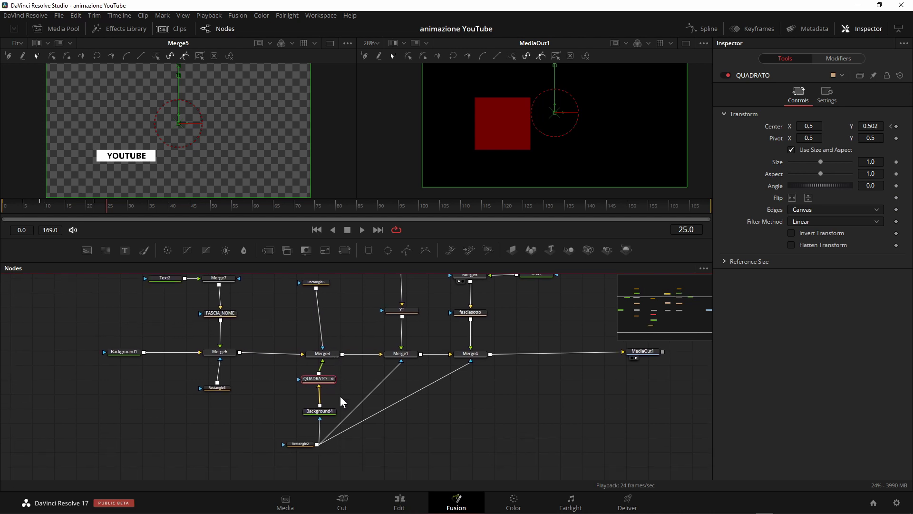
click(300, 444)
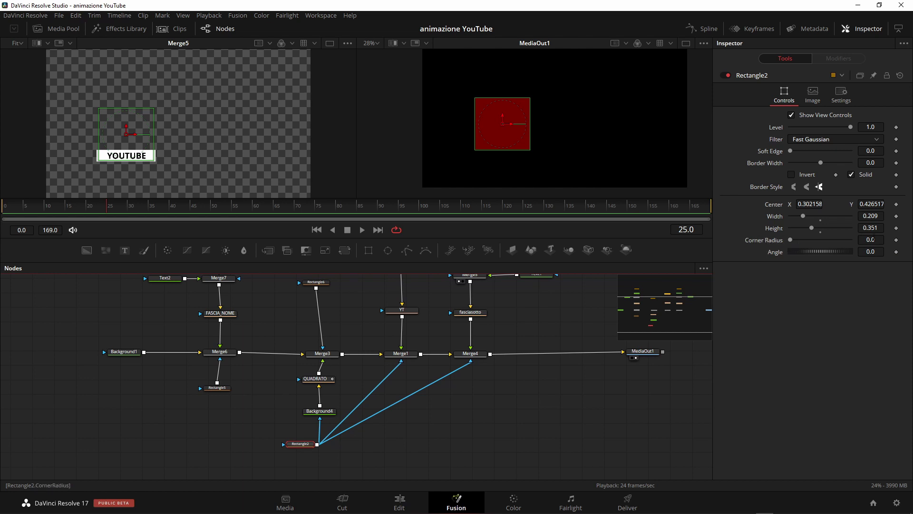
click(896, 240)
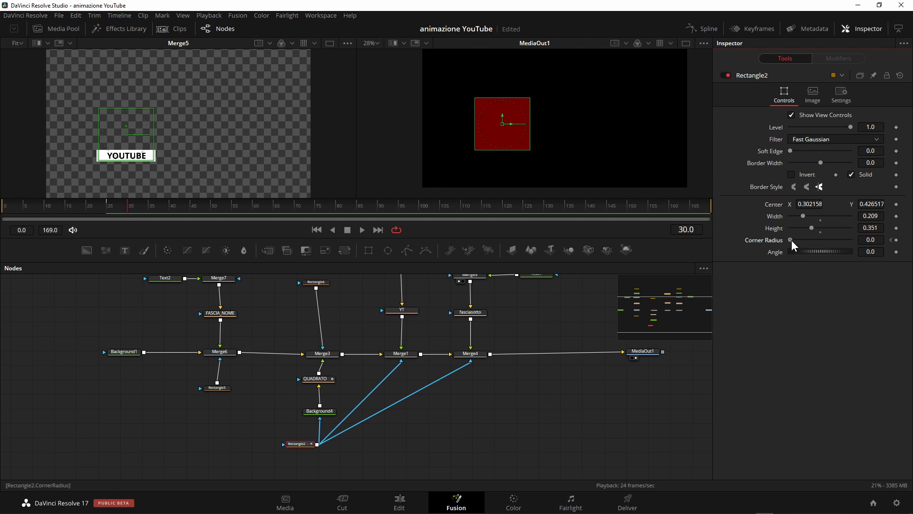
drag(791, 240, 809, 242)
mouse_move(125, 210)
mouse_down()
mouse_move(102, 215)
mouse_move(147, 222)
mouse_move(72, 207)
mouse_move(101, 212)
mouse_up()
- Select the YT node to show its Transform settings in the Inspector
scroll(487, 428, up, 3)
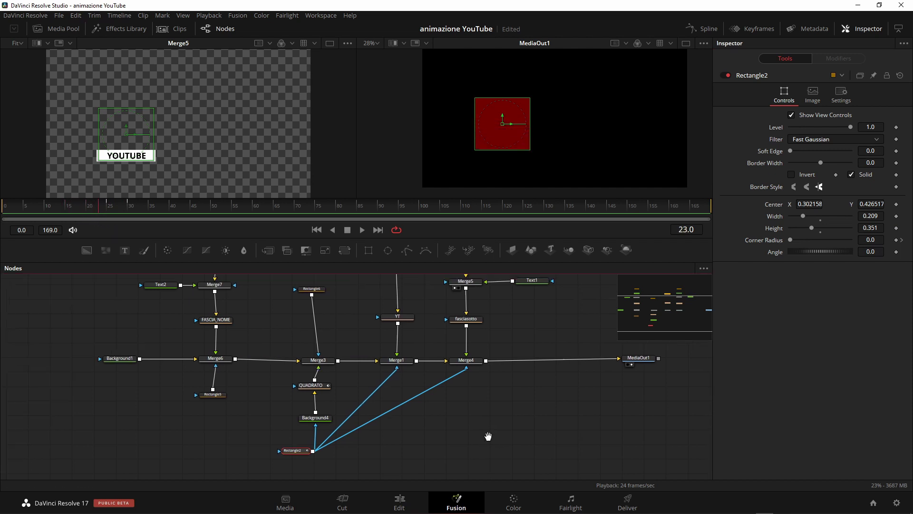
scroll(483, 417, up, 2)
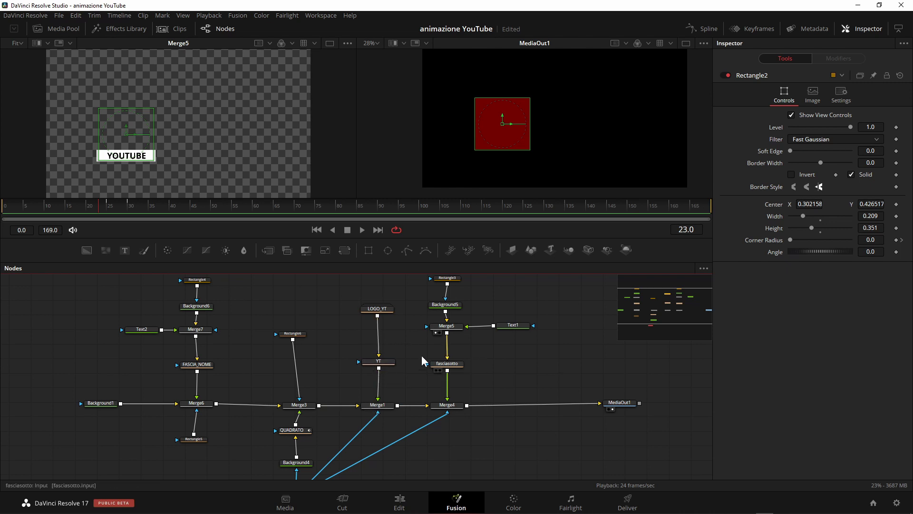
click(375, 361)
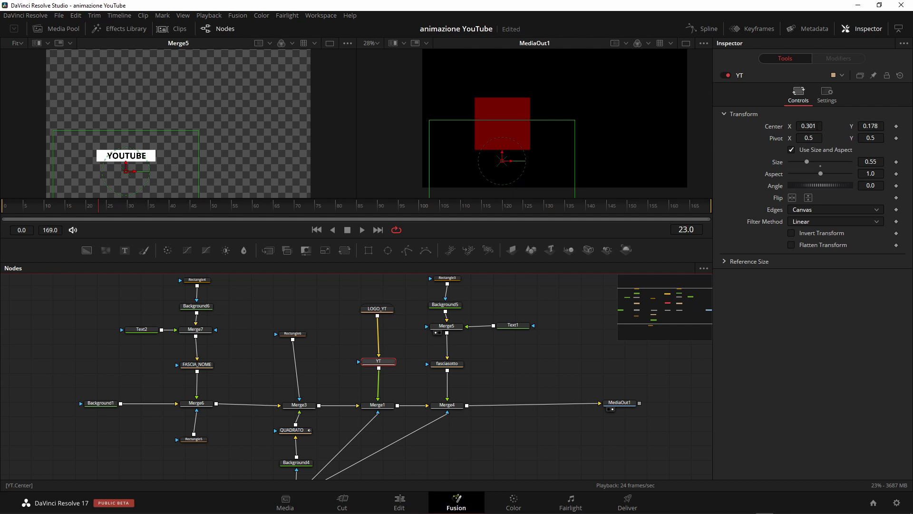
- Keyframe YT's Center Y from 0.178 at frame 23 to 0.484 at frame 32, then replay it
right_click(775, 128)
click(786, 134)
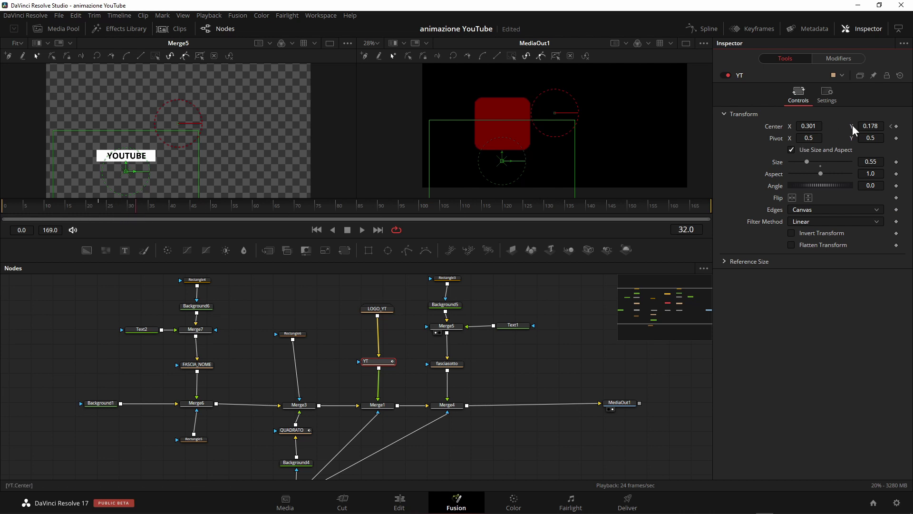
drag(864, 126, 897, 126)
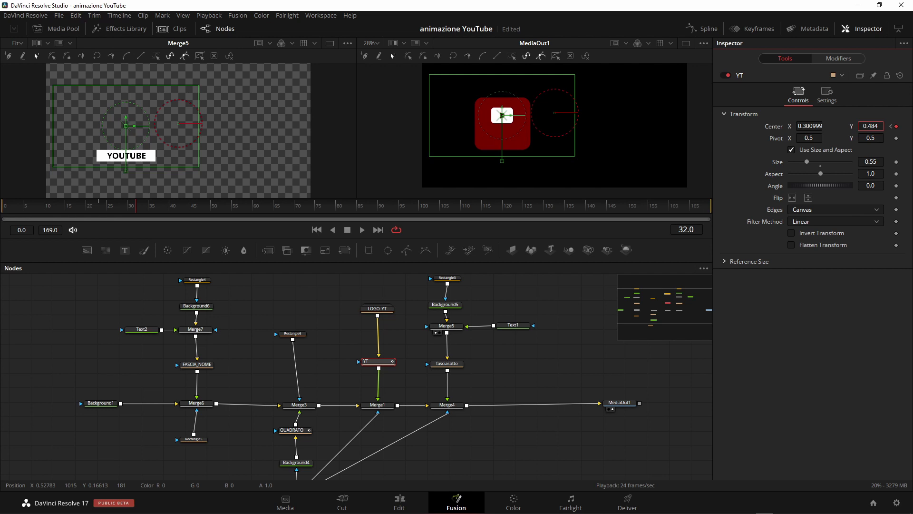
drag(133, 208, 31, 209)
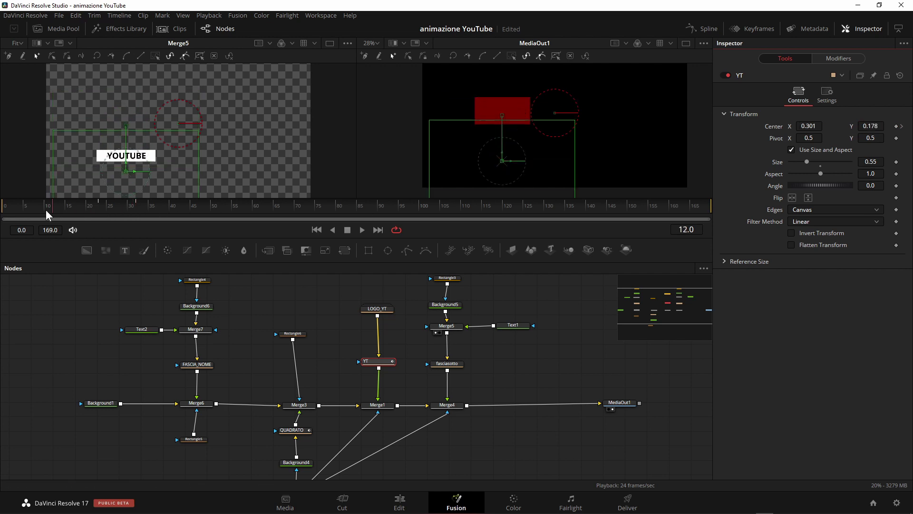
click(361, 232)
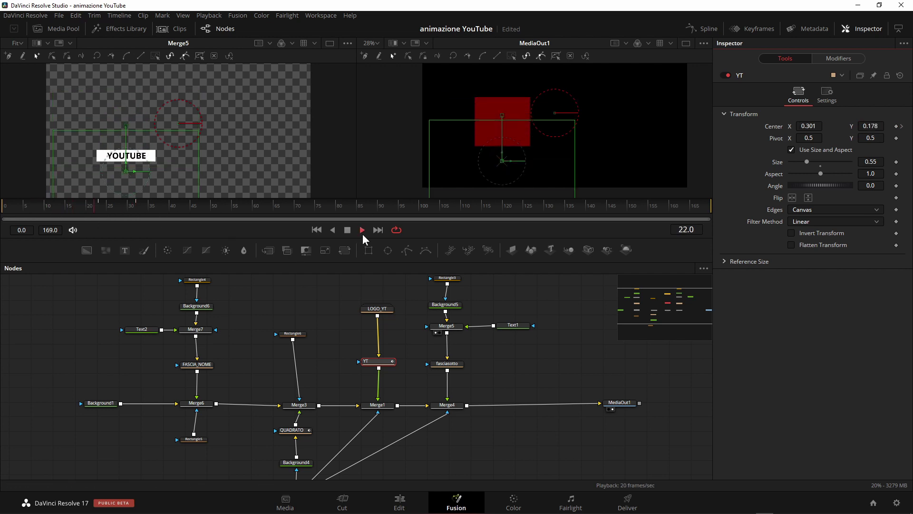
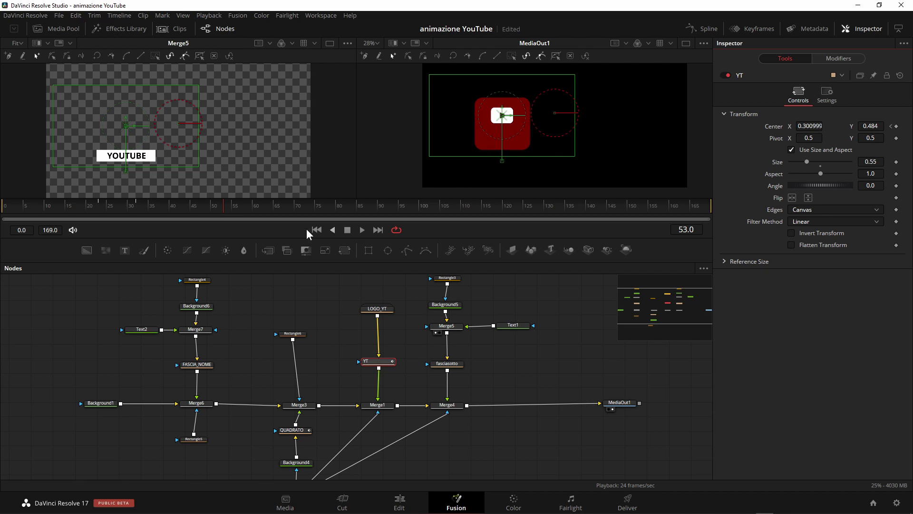
- Scrub to confirm the YT logo rises into place by frame 31, then select the fasciasotto node
mouse_move(171, 208)
mouse_down()
mouse_move(124, 201)
mouse_move(132, 203)
mouse_up()
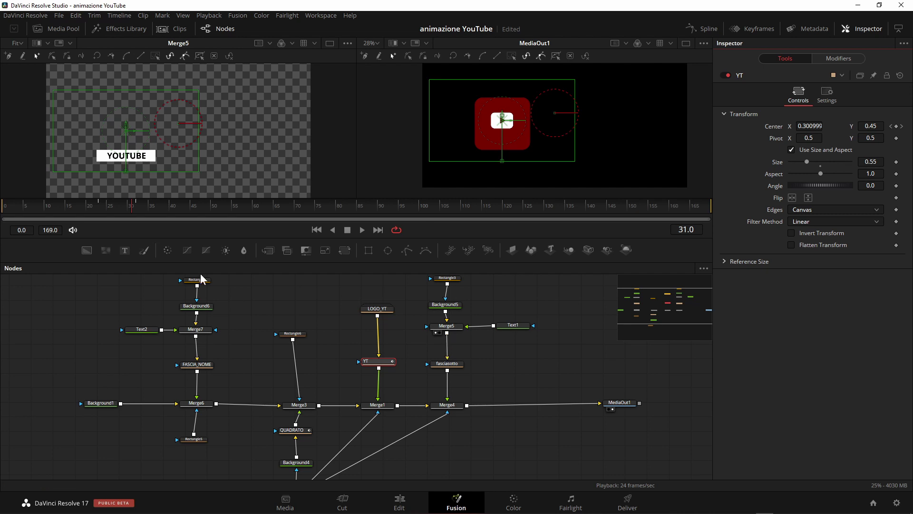
drag(130, 201, 133, 200)
click(454, 369)
click(454, 368)
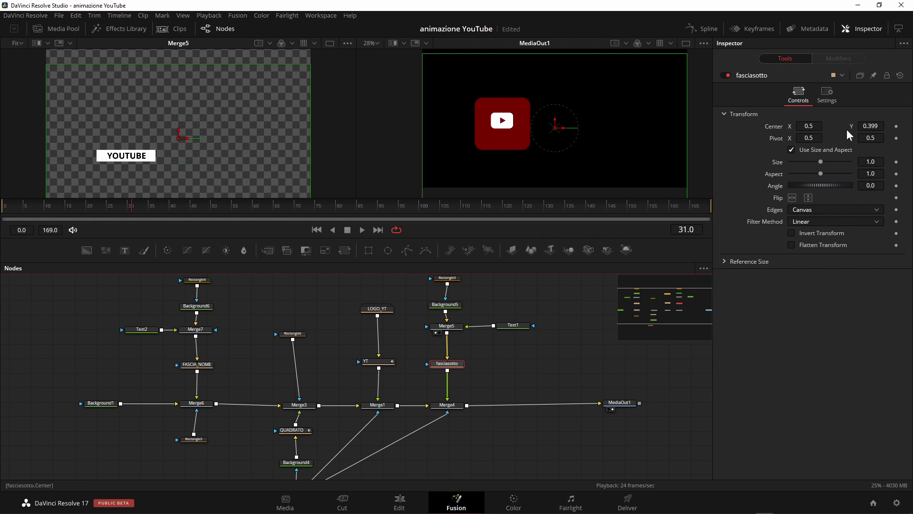
- Animate fasciasotto's Center at frame 31 and raise Center Y from 0.399 to 0.5 at frame 36
right_click(770, 127)
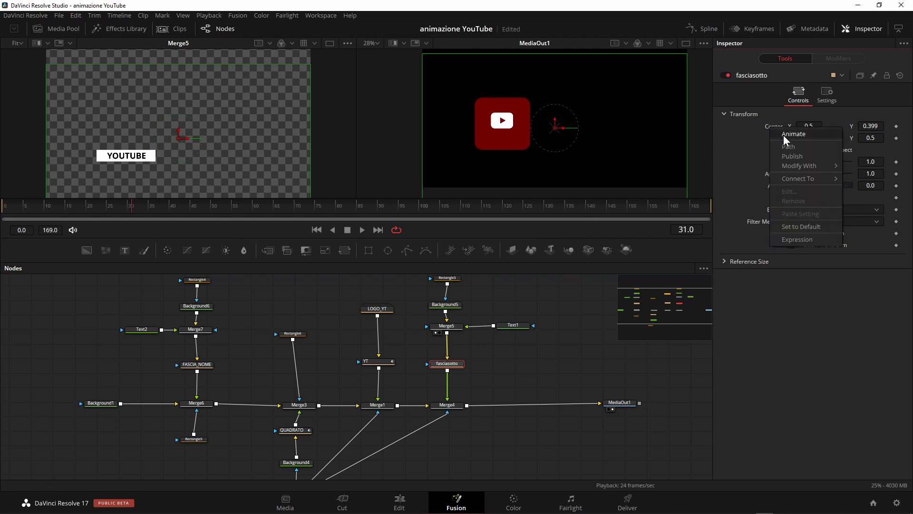
click(783, 135)
drag(136, 210, 140, 210)
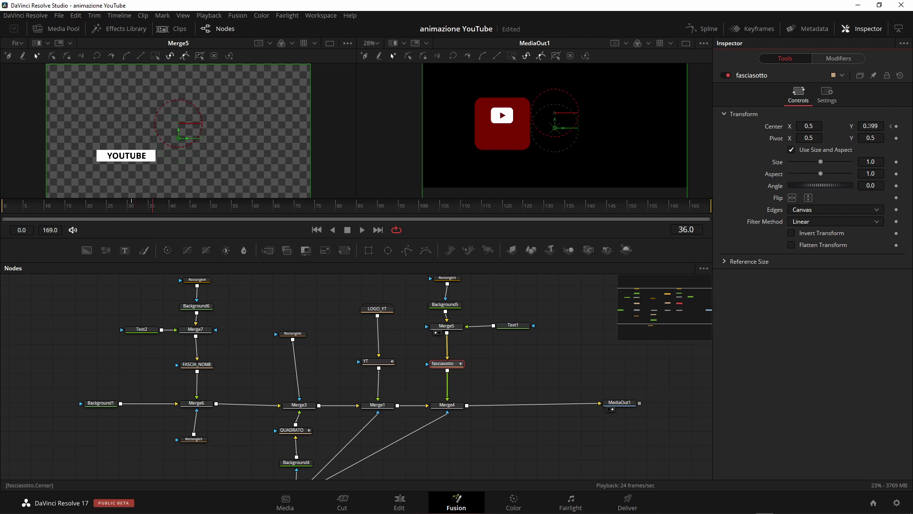
mouse_move(871, 126)
mouse_down()
mouse_move(894, 126)
mouse_move(872, 126)
mouse_up()
text(0.5)
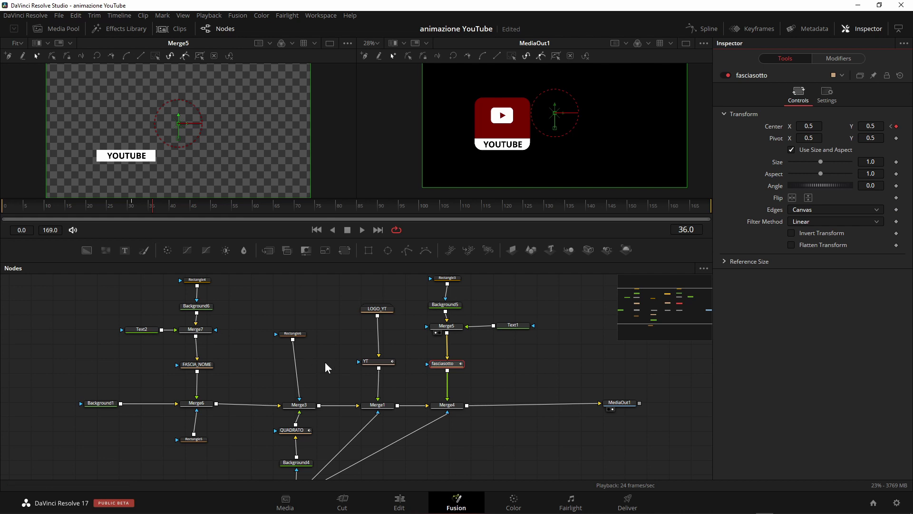
click(377, 405)
scroll(390, 371, down, 2)
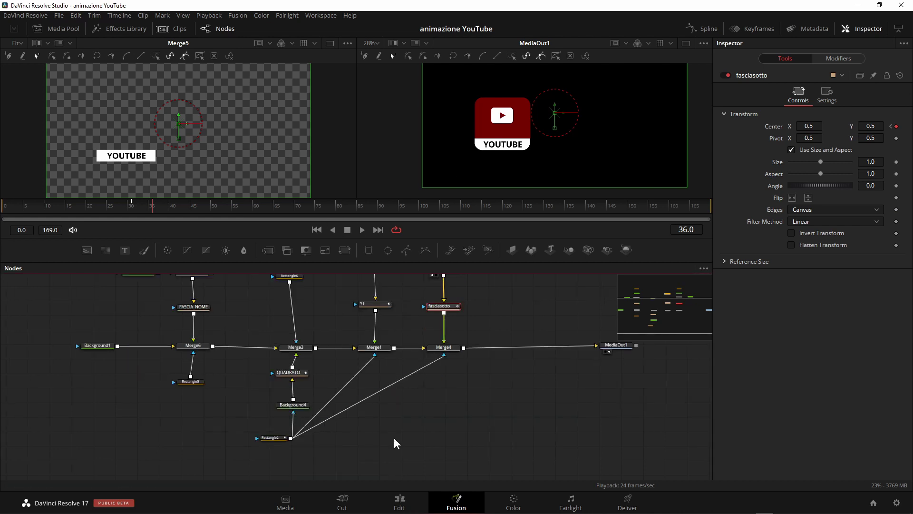
- Select Rectangle2 and replay the logo and YOUTUBE label animation several times
click(271, 440)
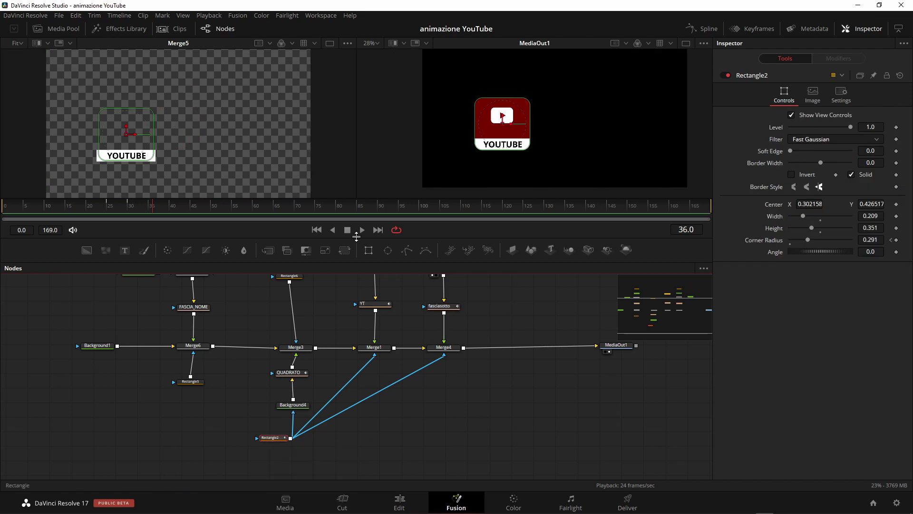
click(317, 230)
click(347, 229)
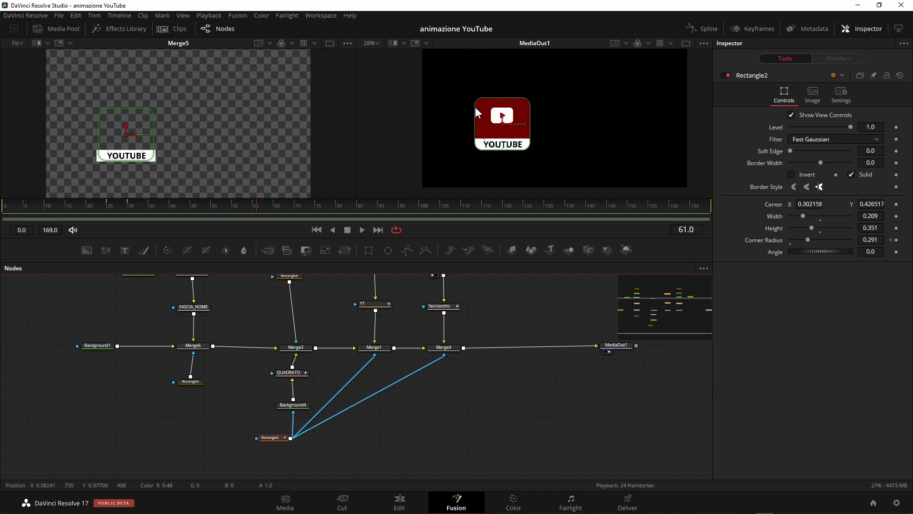
click(514, 396)
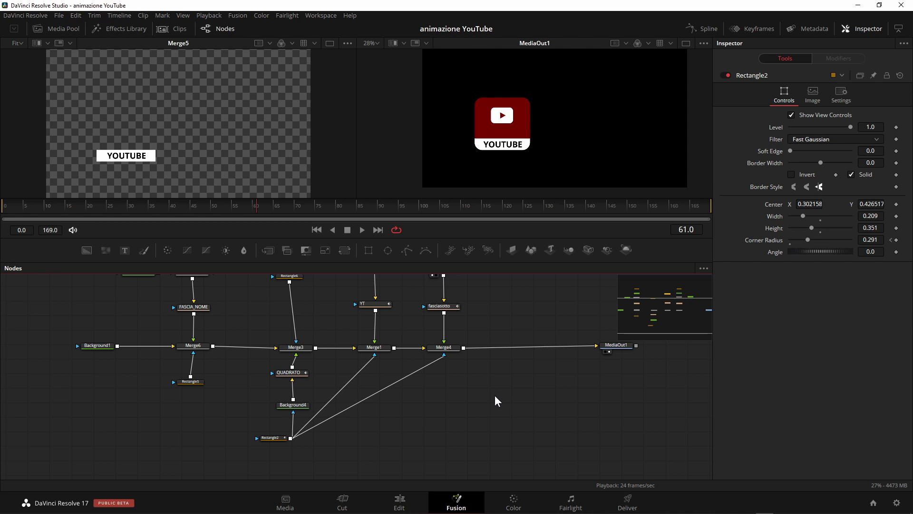
click(316, 229)
click(362, 230)
click(347, 229)
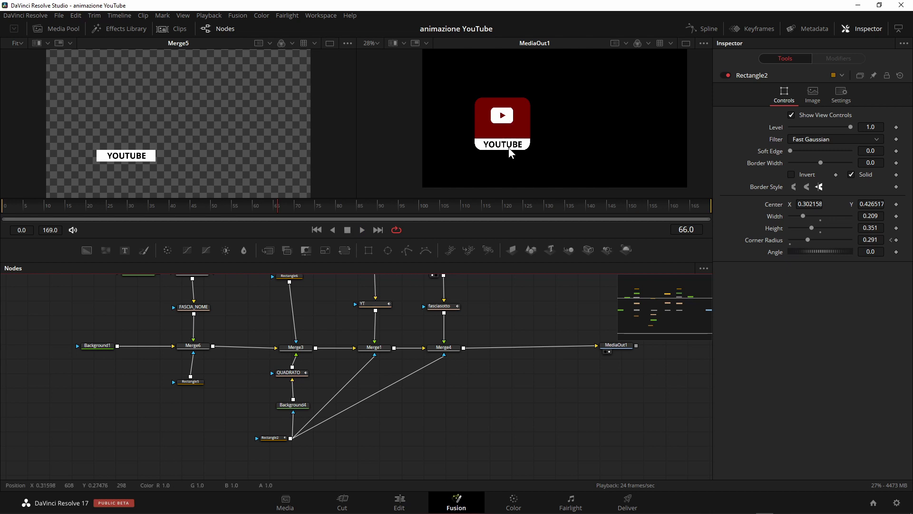
click(316, 229)
click(361, 230)
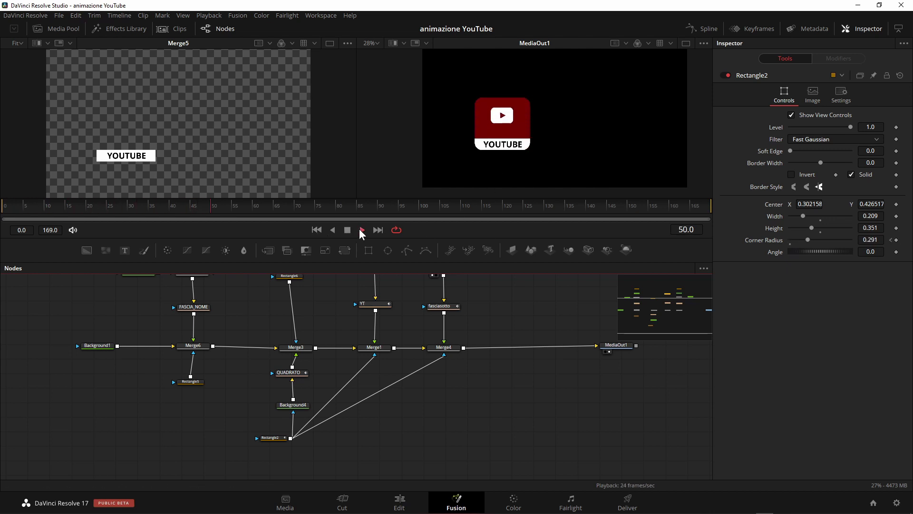
click(347, 230)
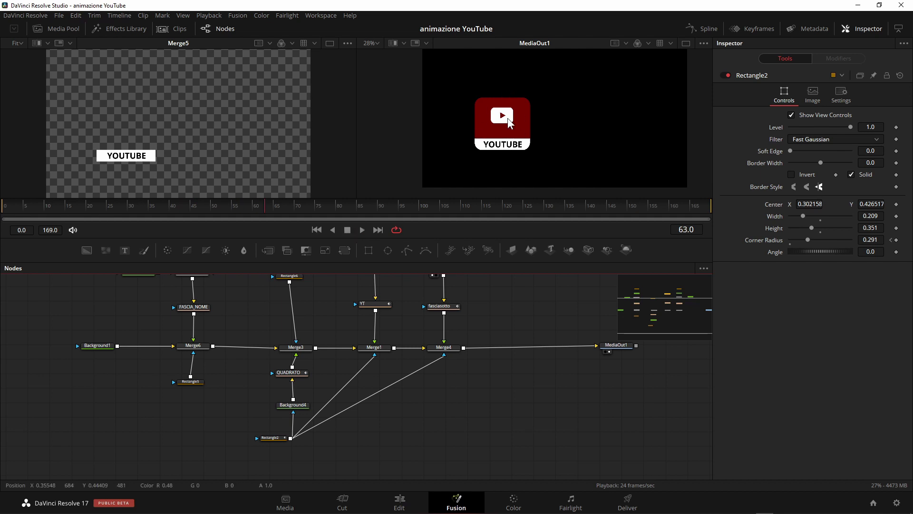
- Scrub back to frame 38 and select the FASCIA_NOME node, centered at X -0.318, Y 0.498
scroll(437, 394, up, 1)
scroll(405, 407, up, 1)
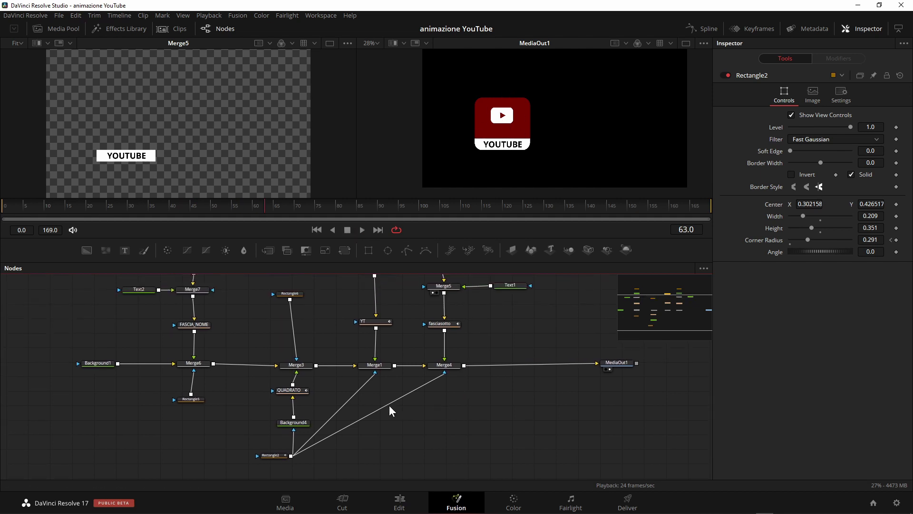
scroll(242, 329, up, 3)
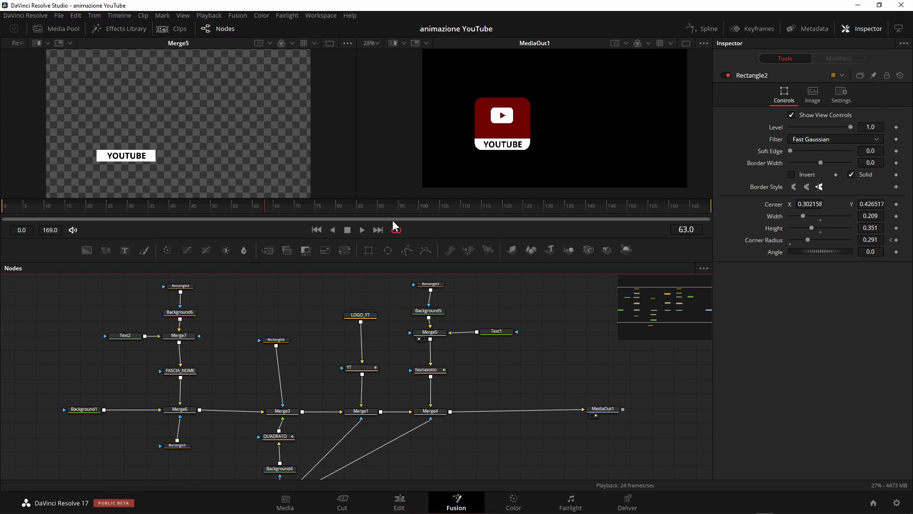
drag(246, 209, 164, 219)
click(178, 370)
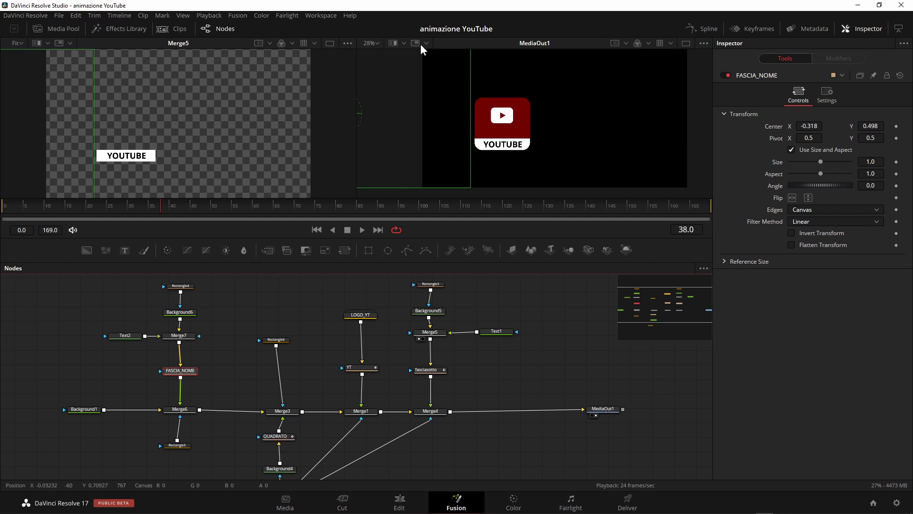
- Keyframe FASCIA_NOME's Center at frame 34 and slide Center X from -0.318 to 0.508 at frame 45
drag(167, 211, 144, 207)
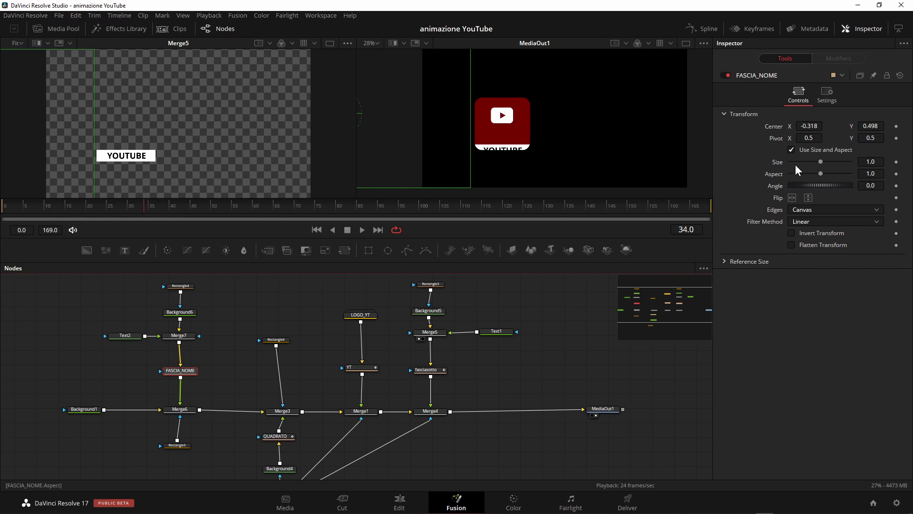
click(896, 126)
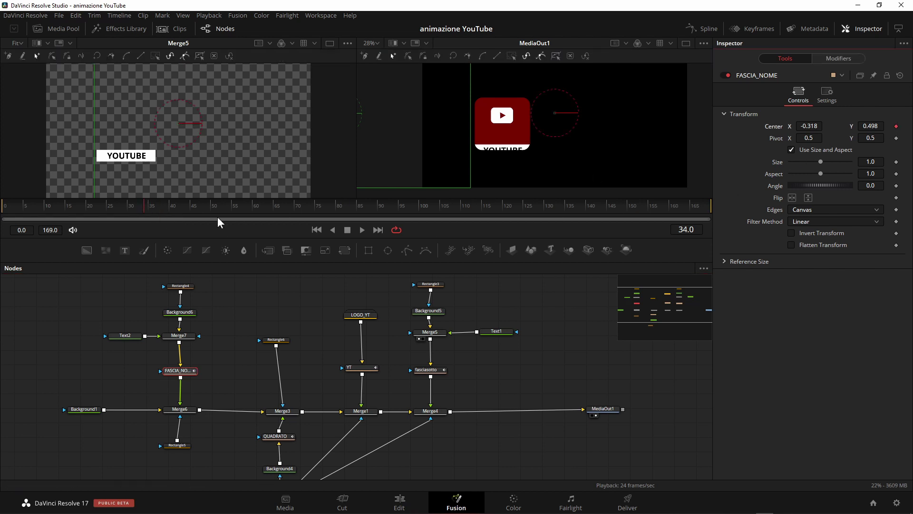
click(175, 209)
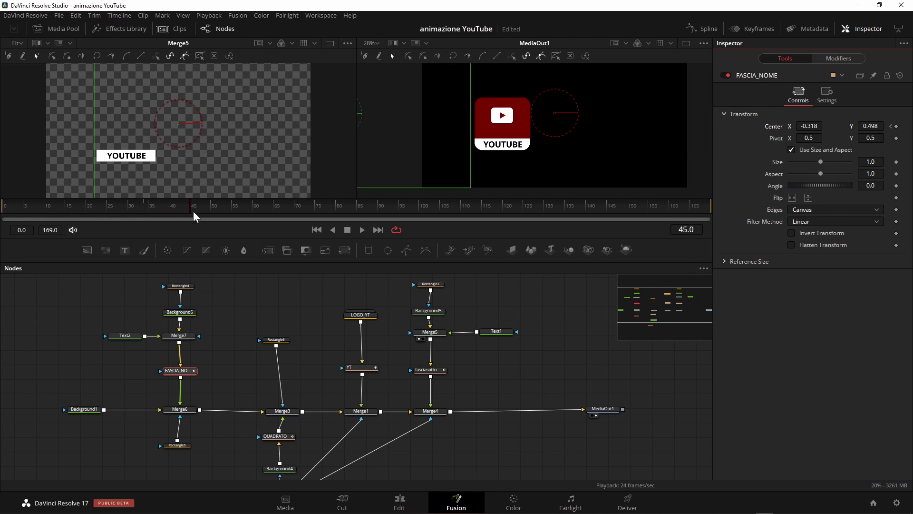
mouse_move(797, 122)
mouse_down()
mouse_move(842, 122)
mouse_move(802, 126)
mouse_move(773, 143)
mouse_up()
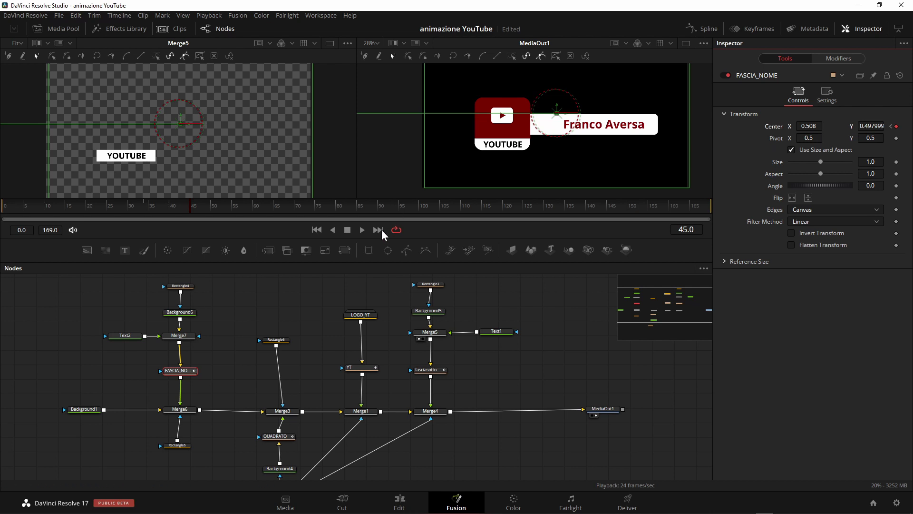
- Replay the animation to check the name bar sliding in, then reselect FASCIA_NOME
click(321, 230)
click(360, 229)
click(348, 230)
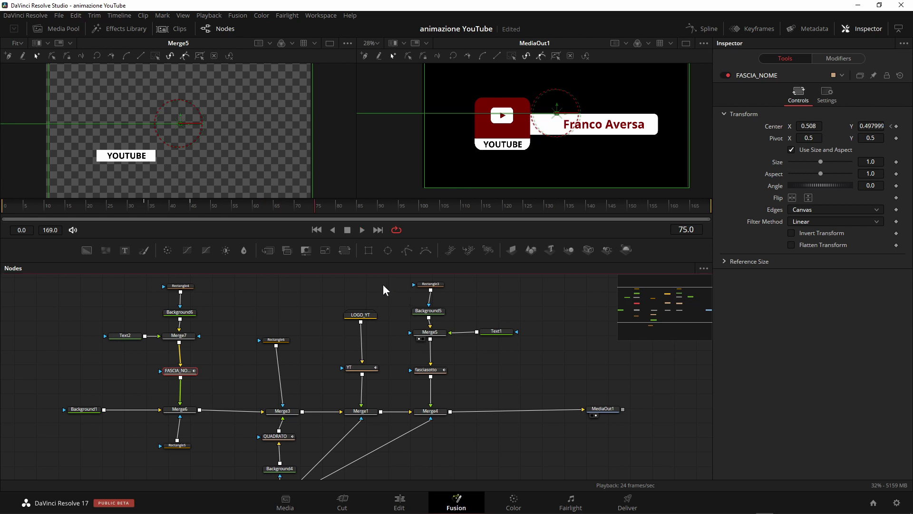
click(316, 301)
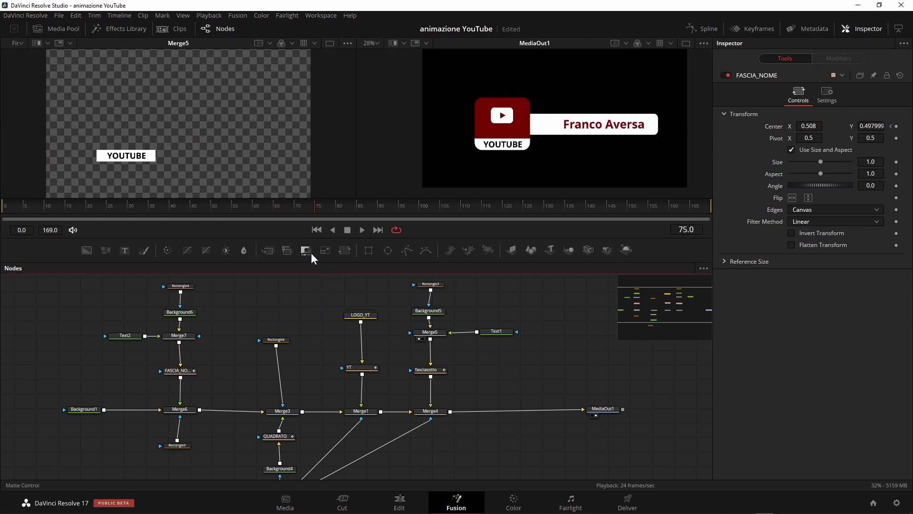
click(317, 230)
key(space)
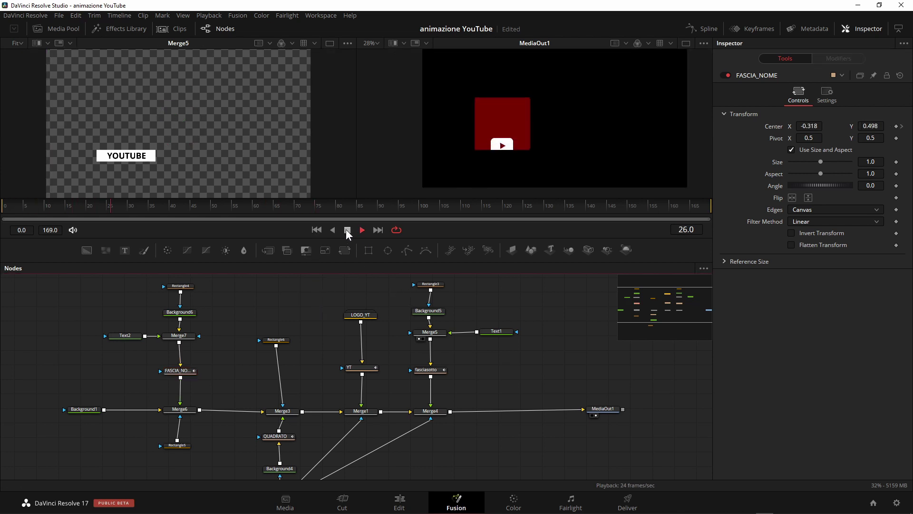
click(347, 230)
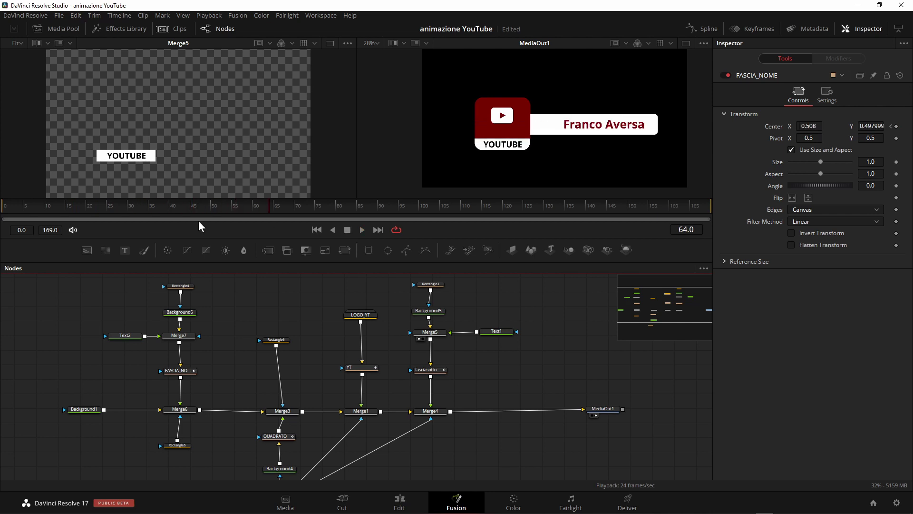
click(190, 372)
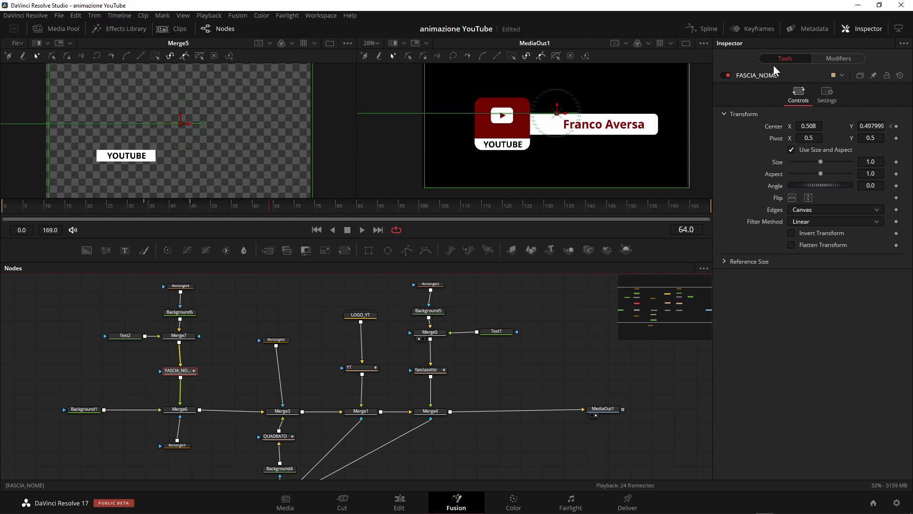
click(756, 29)
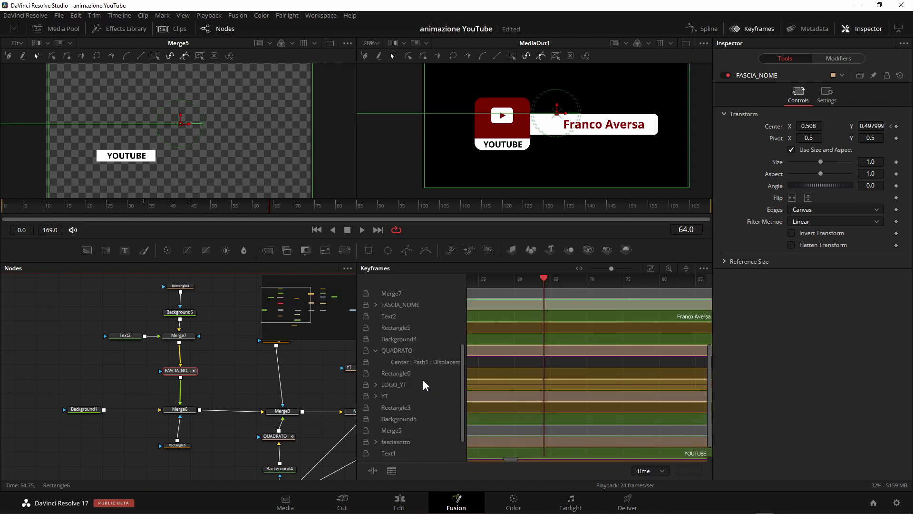
scroll(423, 379, down, 1)
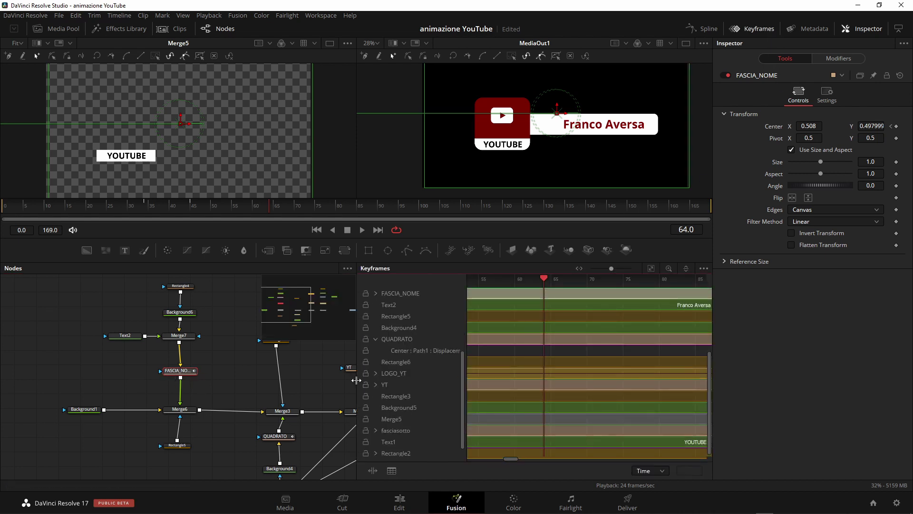
click(395, 430)
click(376, 294)
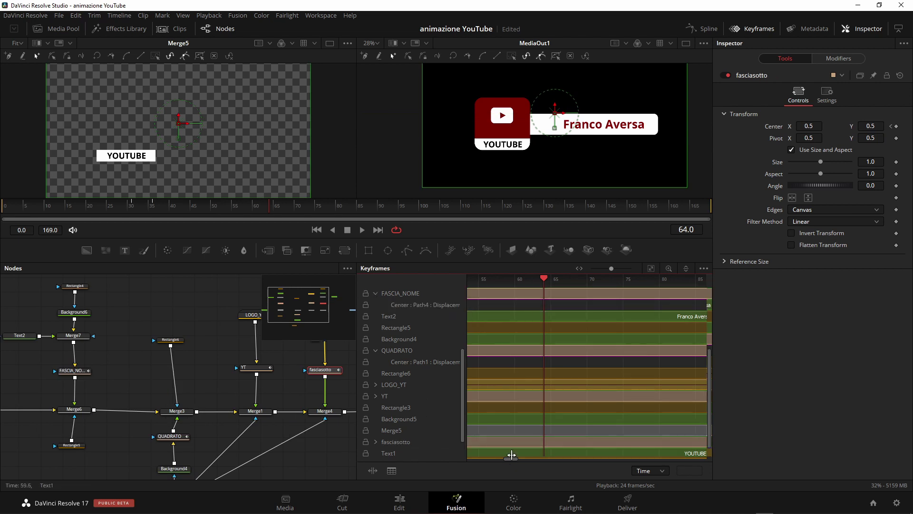
drag(512, 458, 506, 456)
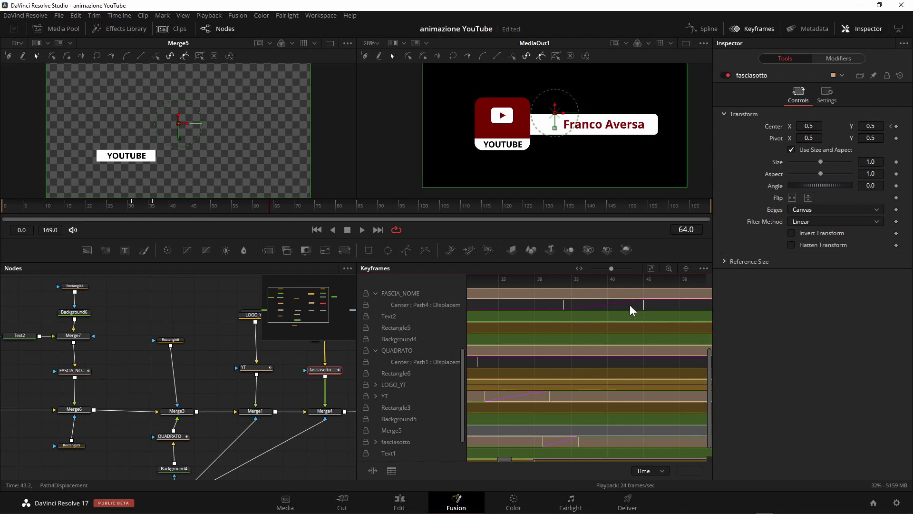
mouse_move(630, 305)
mouse_down()
mouse_move(611, 333)
mouse_move(566, 333)
mouse_up()
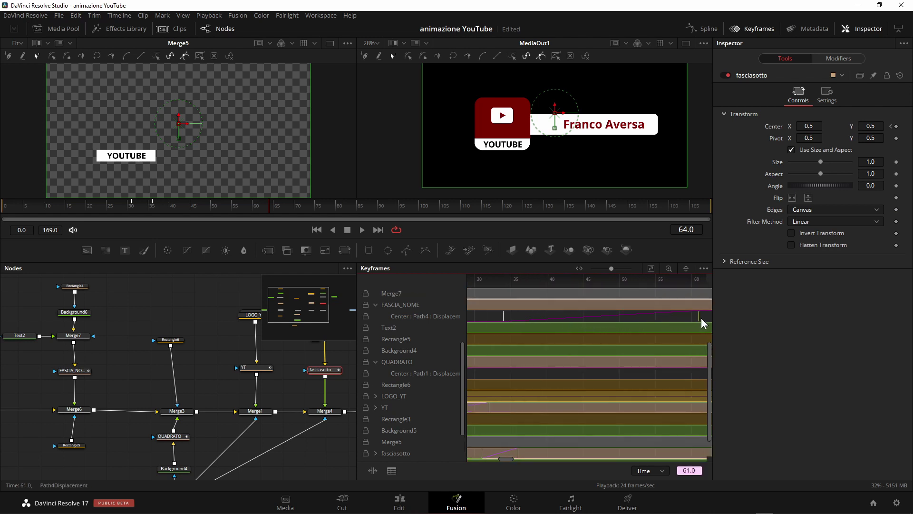
click(765, 30)
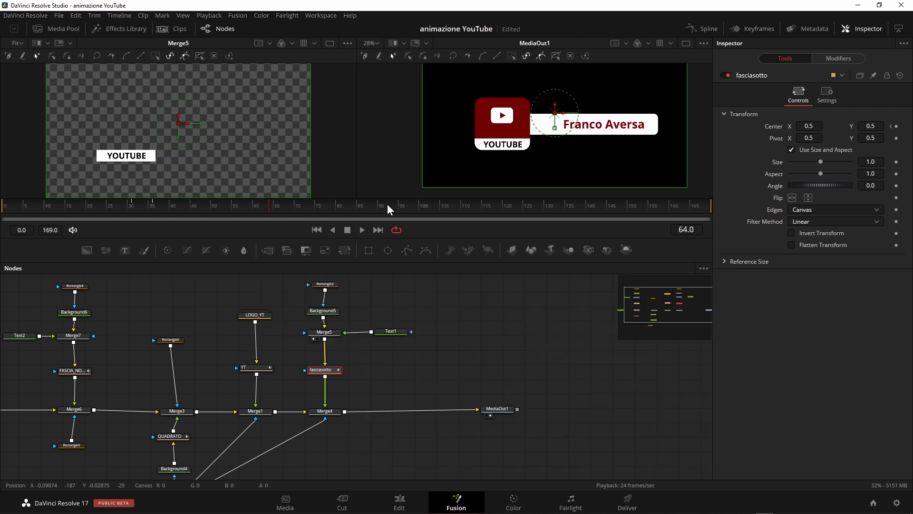
click(361, 230)
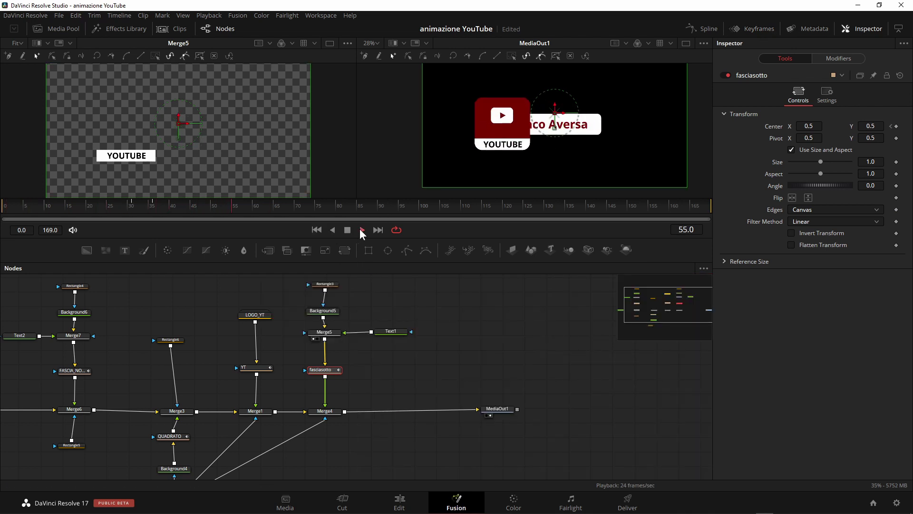
click(349, 232)
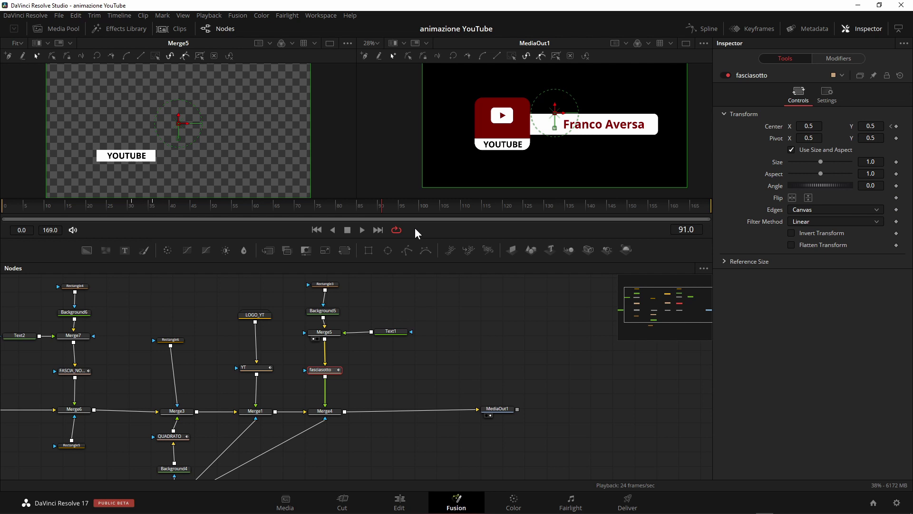
click(347, 228)
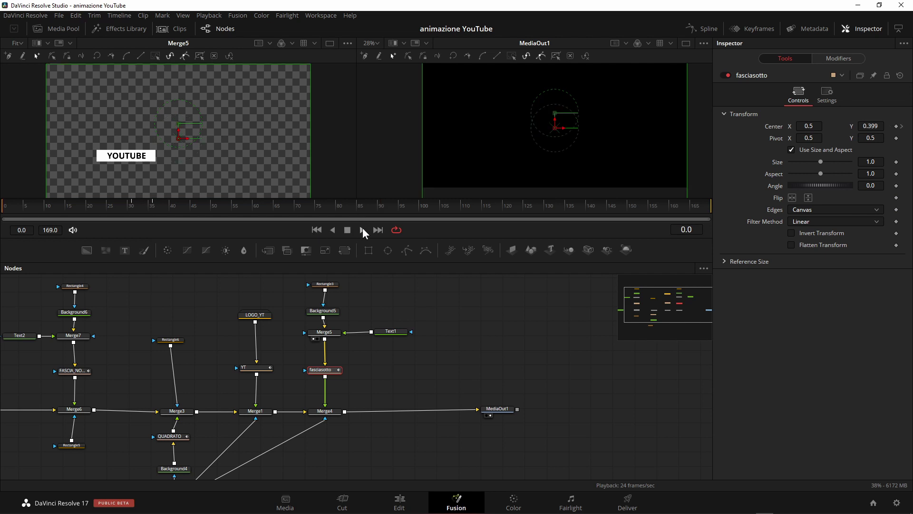
click(363, 230)
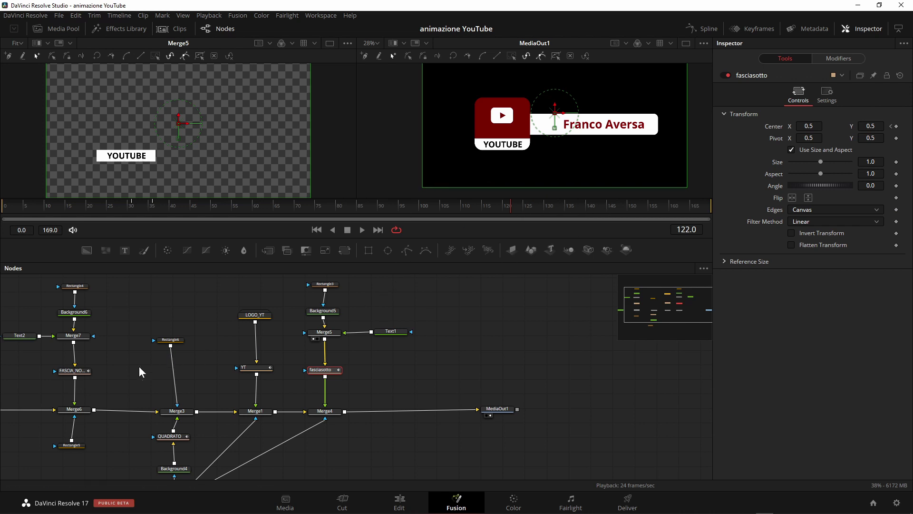
scroll(138, 371, left, 3)
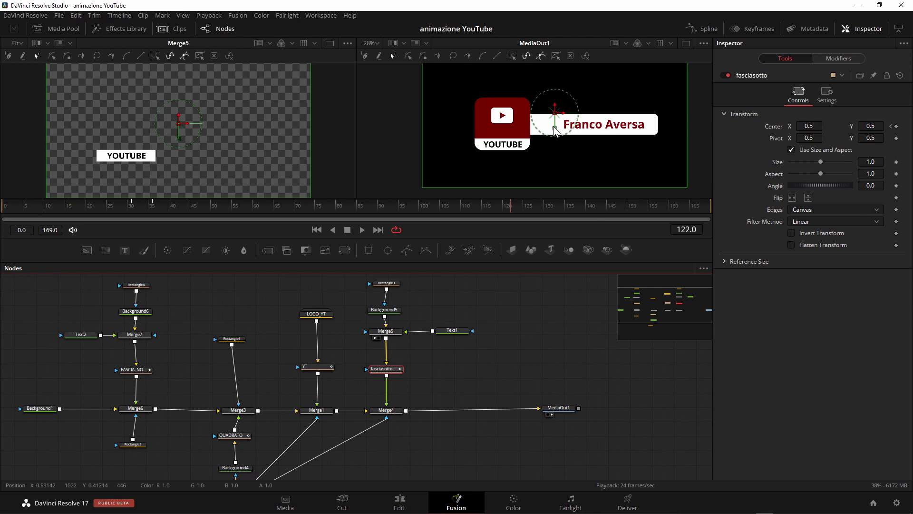
- Keyframe FASCIA_NOME's Center at frame 122 and drag Center X to -0.324 at frame 138
click(136, 371)
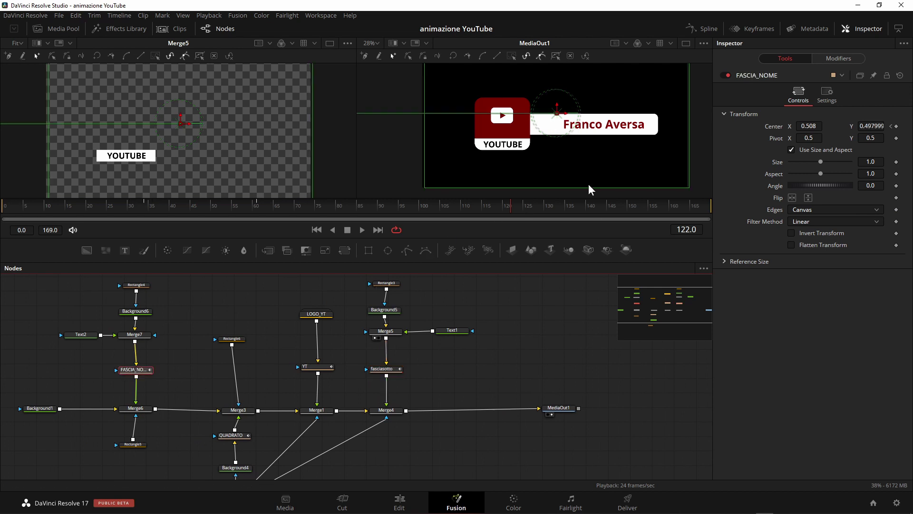
click(896, 126)
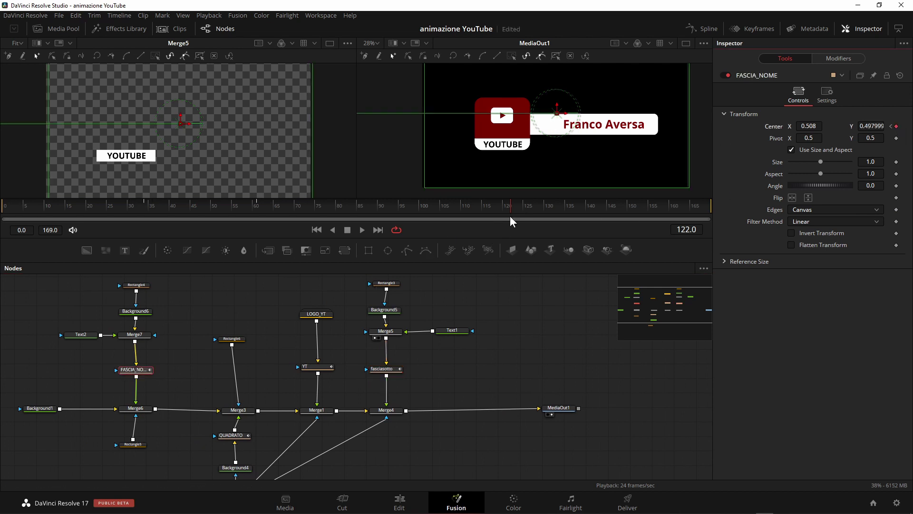
drag(521, 208, 557, 210)
drag(558, 207, 578, 207)
drag(809, 126, 470, 126)
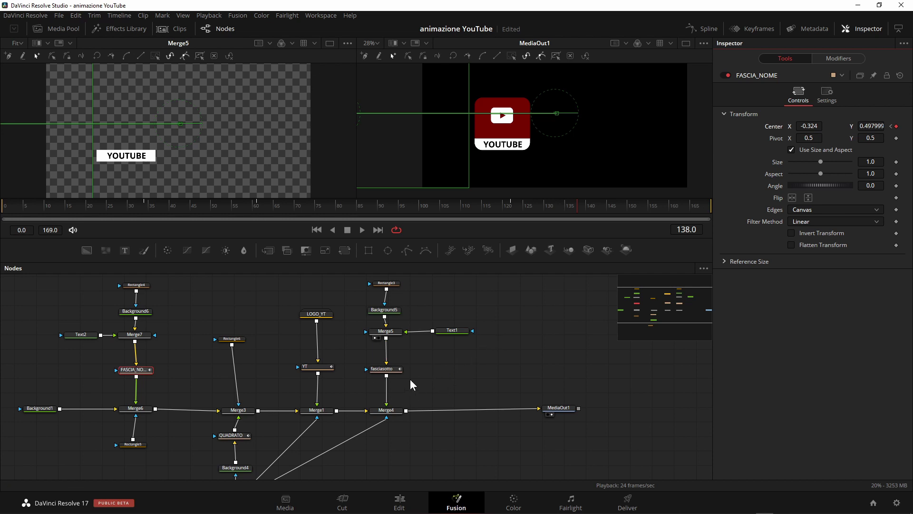
- Keyframe fasciasotto's Center at frame 125 and lower Center Y to 0.357 at frame 131
click(386, 371)
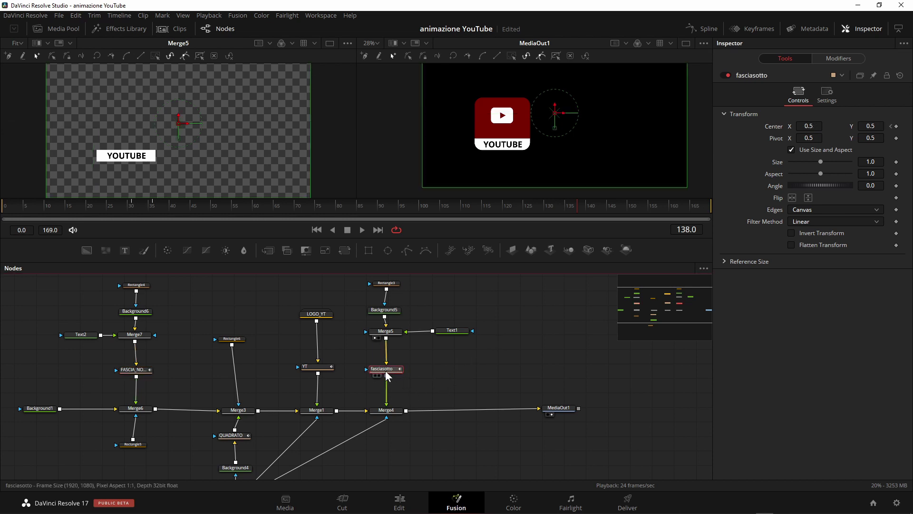
drag(572, 210, 527, 204)
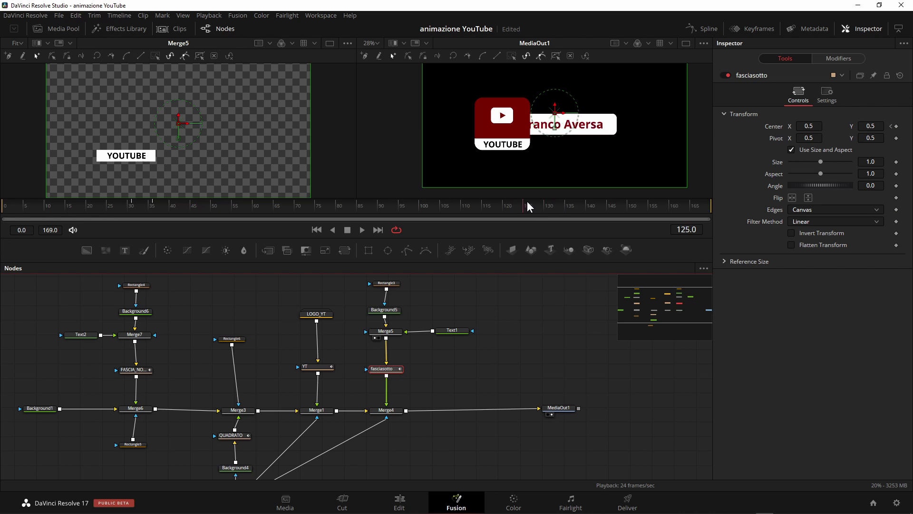
click(896, 126)
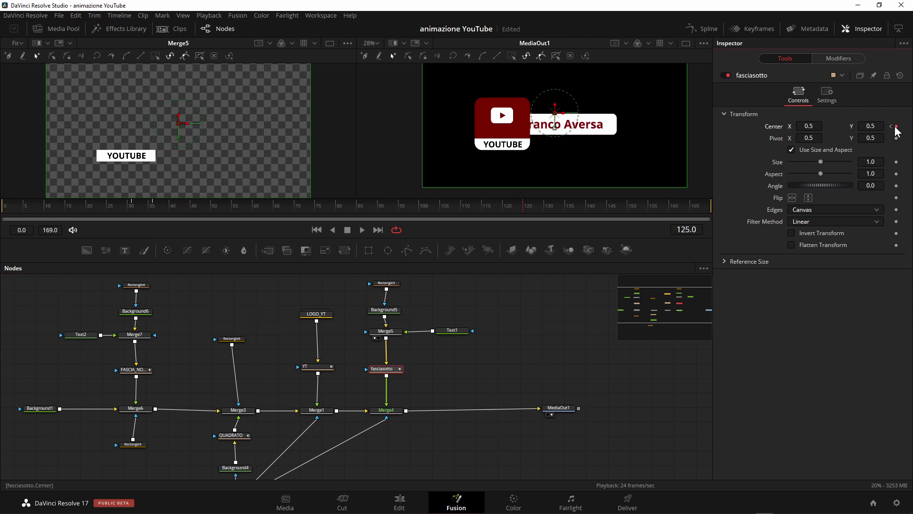
drag(527, 204, 552, 205)
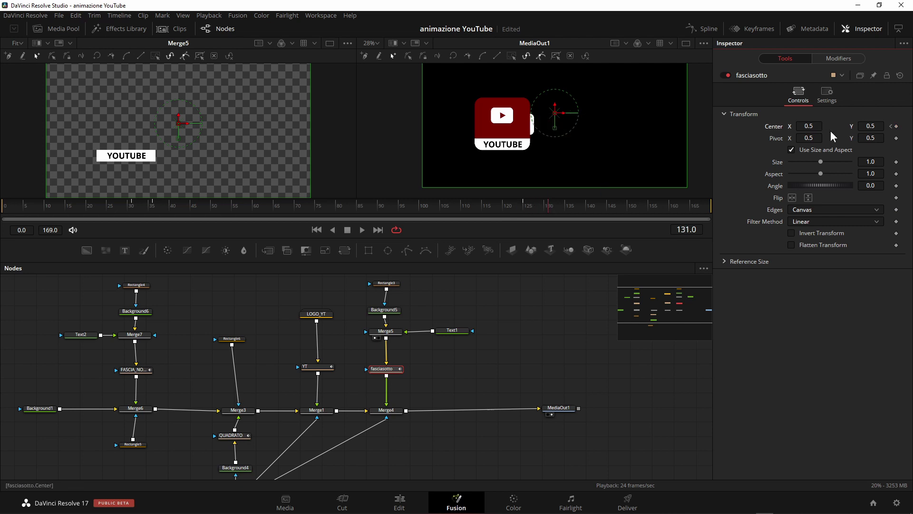
drag(870, 126, 863, 126)
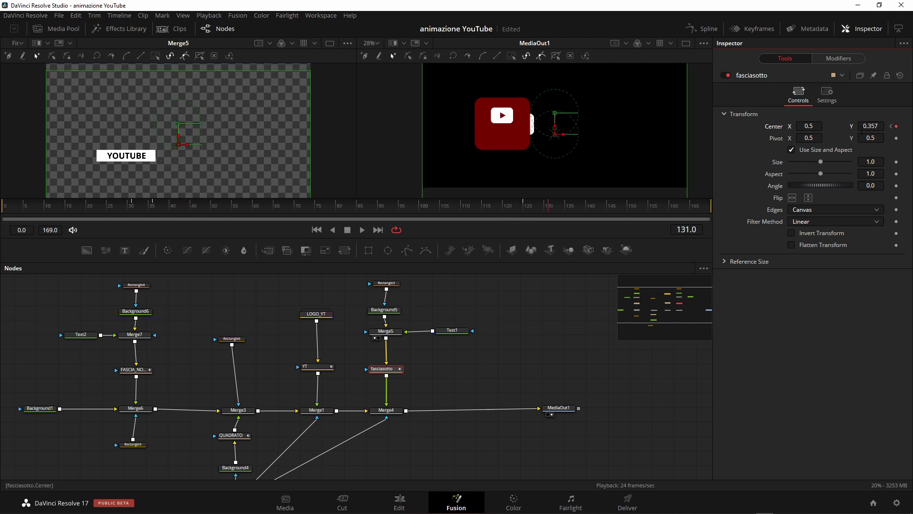
- Keyframe the YT logo's Center at frame 127 and drop Center Y to 0.16 at frame 132
click(324, 368)
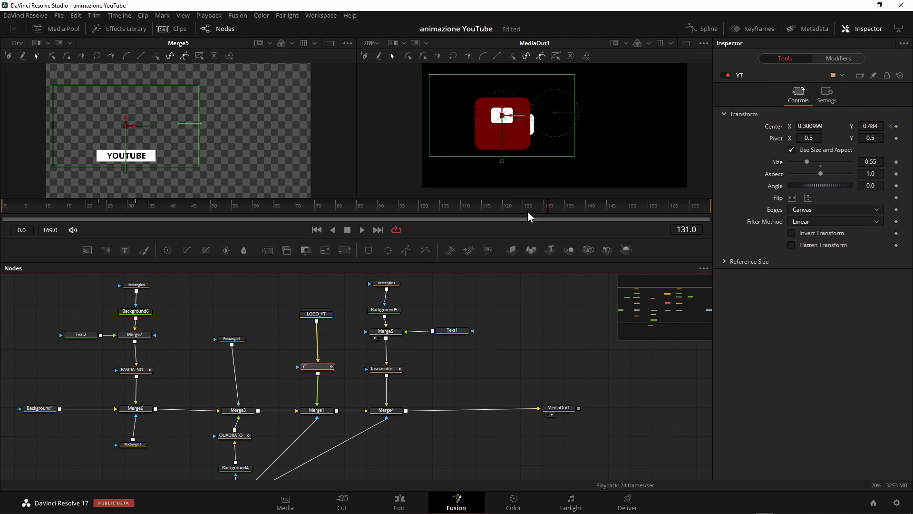
mouse_move(529, 205)
mouse_down()
mouse_move(518, 203)
mouse_move(534, 203)
mouse_up()
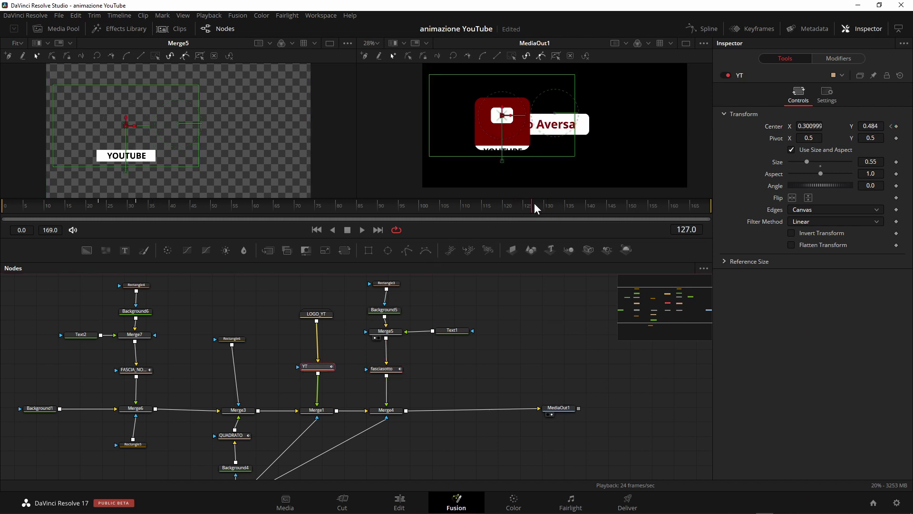
click(897, 126)
drag(535, 205, 554, 204)
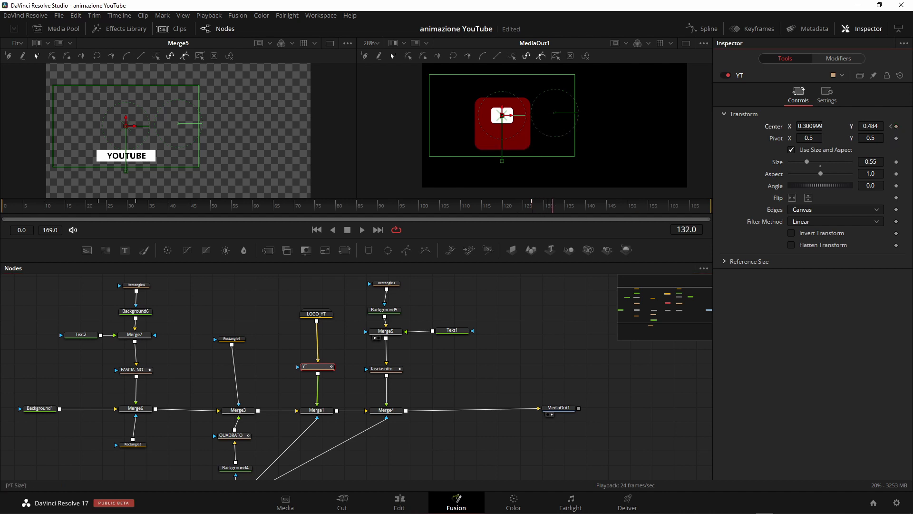
drag(870, 126, 778, 169)
text(0.16)
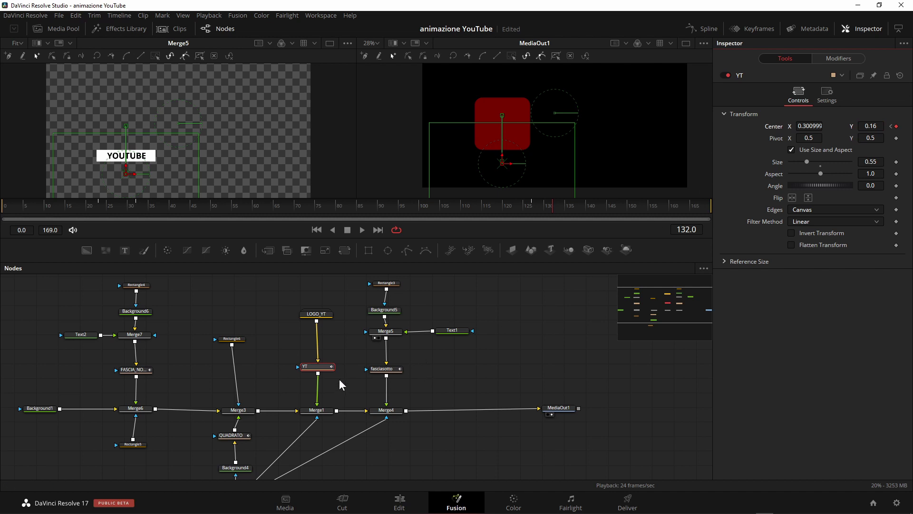
drag(296, 380, 331, 357)
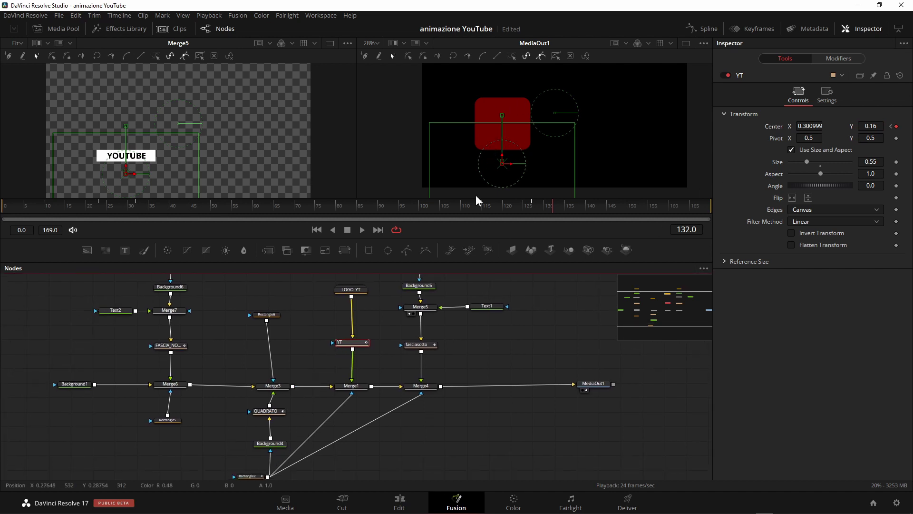
scroll(409, 419, down, 3)
- Keyframe Rectangle2's Corner Radius at frame 127 and set it to 0.0 at frame 132
click(247, 430)
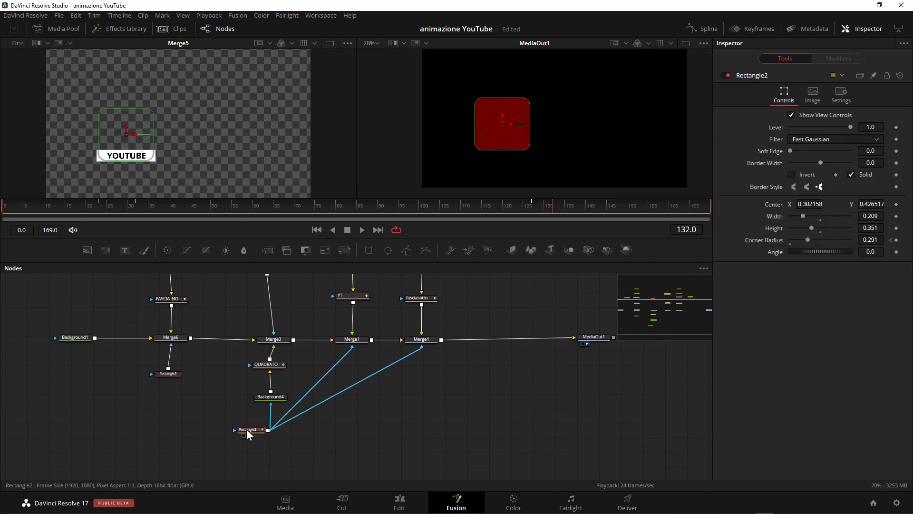
drag(544, 205, 534, 204)
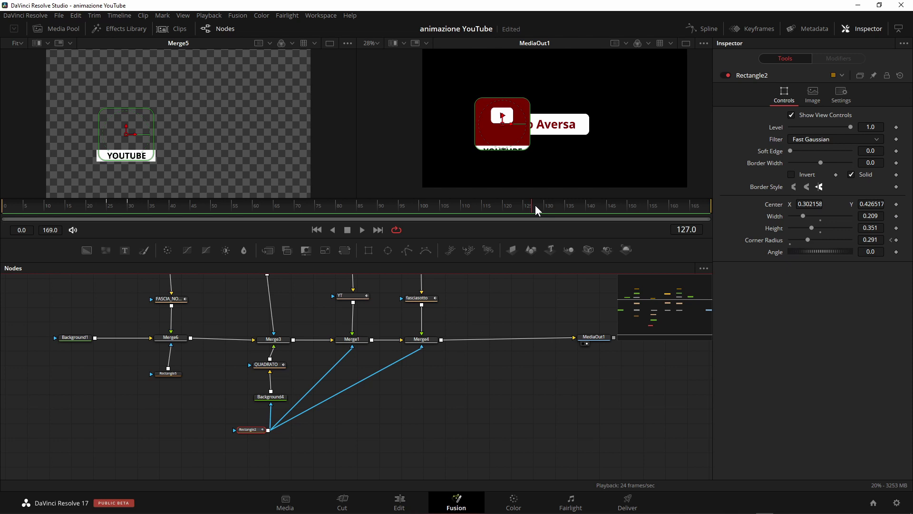
click(896, 240)
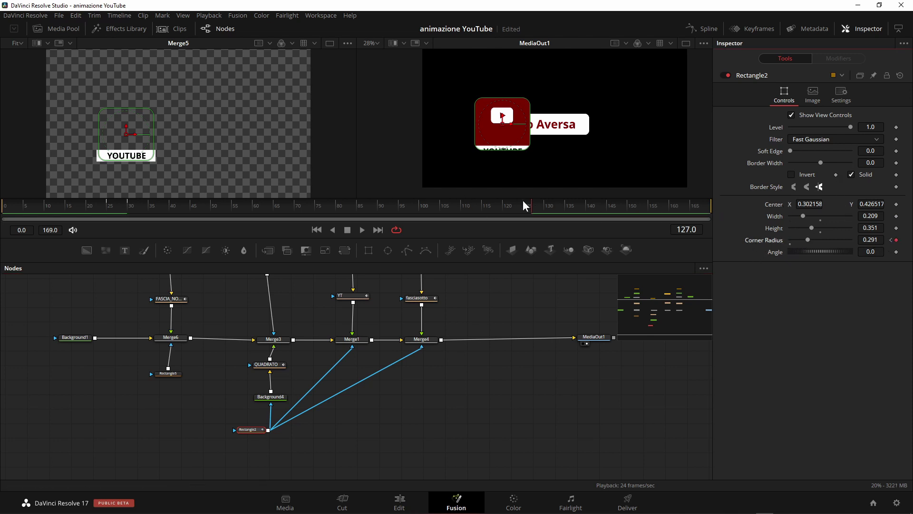
drag(524, 201, 553, 206)
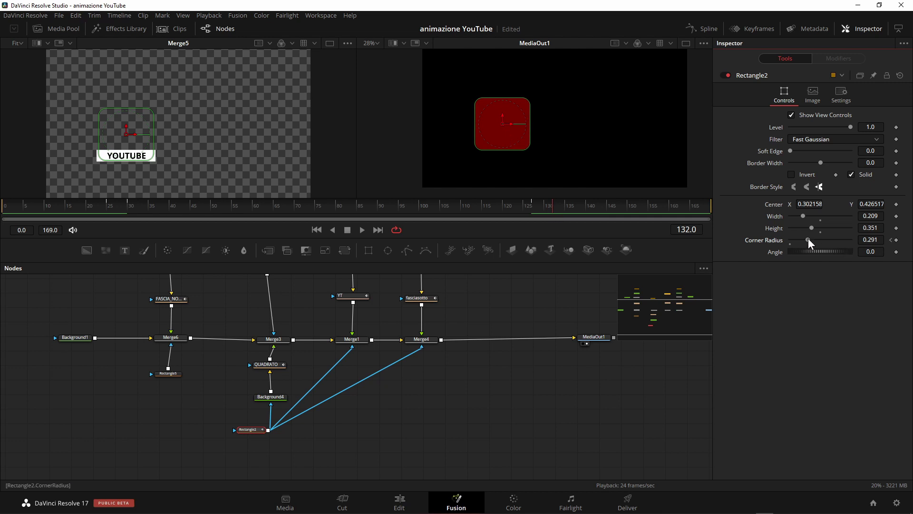
drag(809, 240, 752, 238)
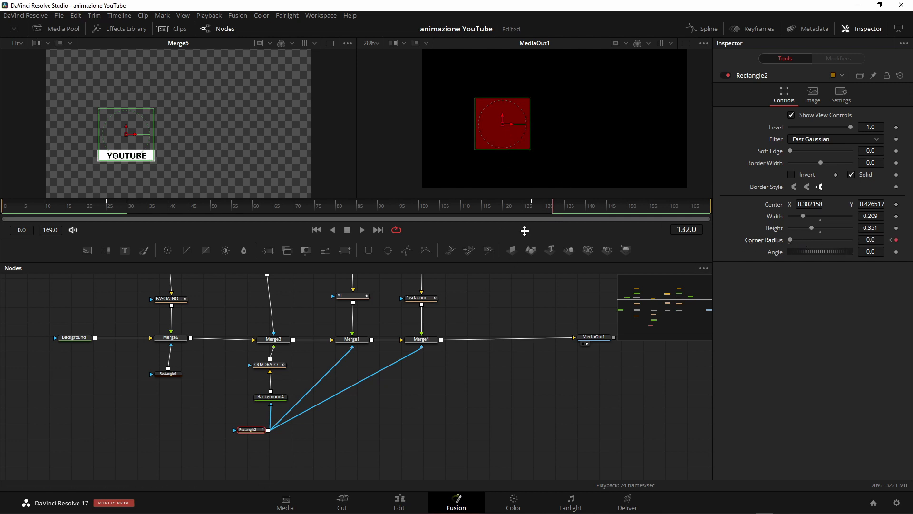
click(384, 435)
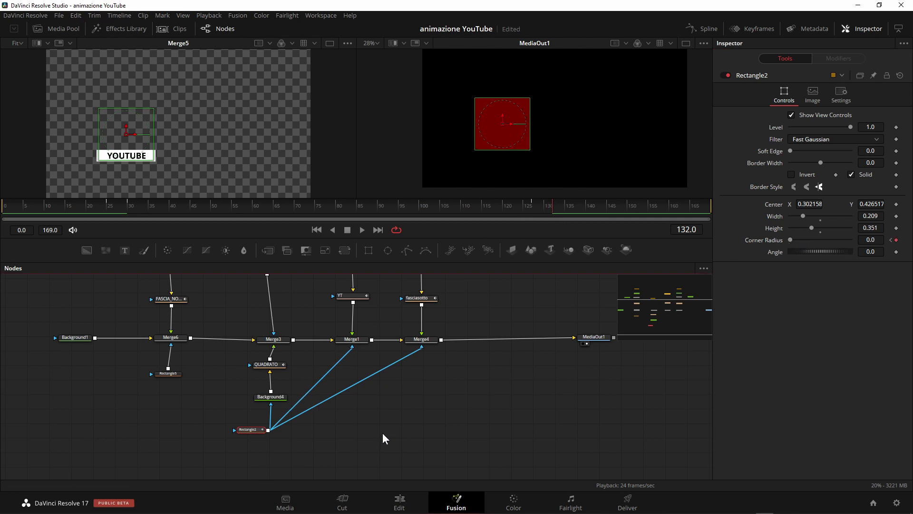
- Keyframe QUADRATO's Center at frame 132, raise Center Y to 0.996 at frame 142, and enlarge the viewers
click(267, 364)
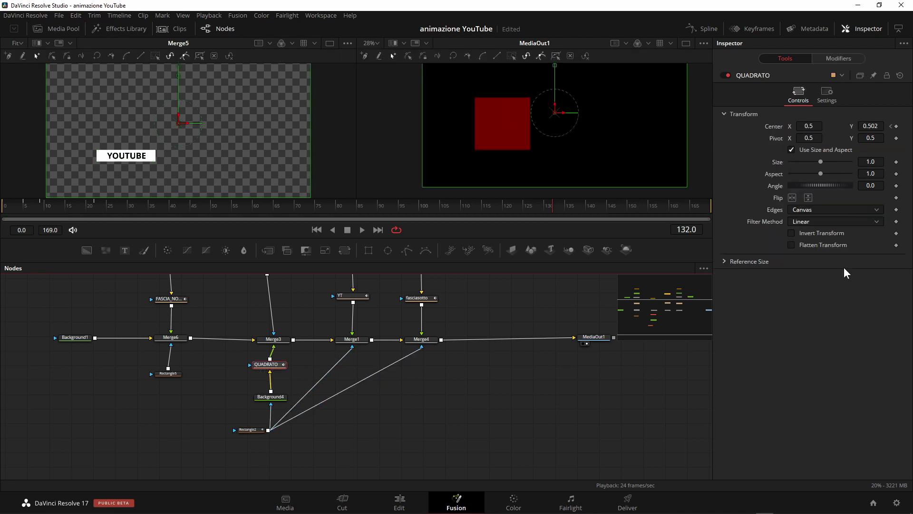
click(896, 126)
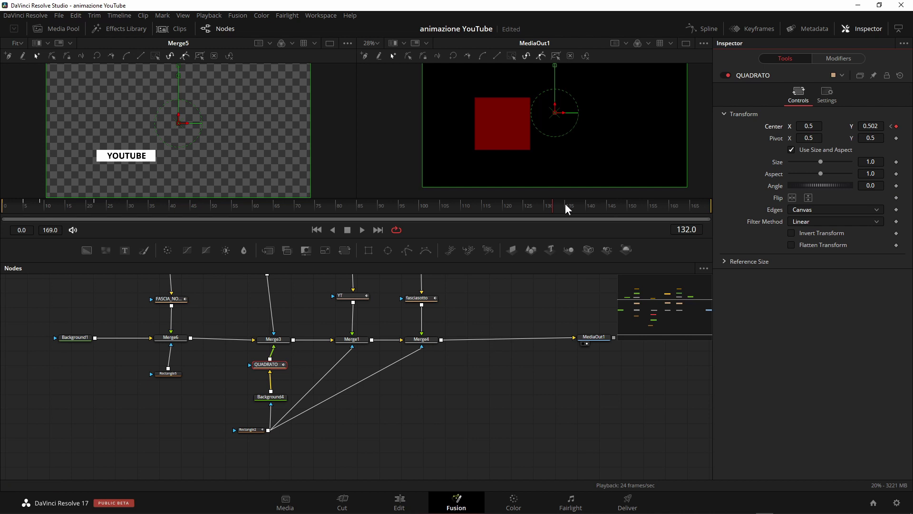
drag(565, 203, 598, 200)
drag(870, 126, 399, 361)
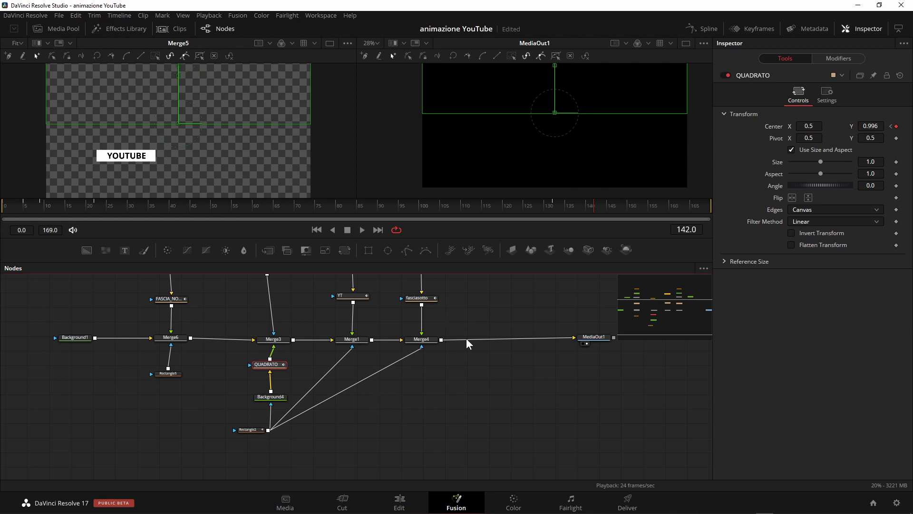
click(475, 391)
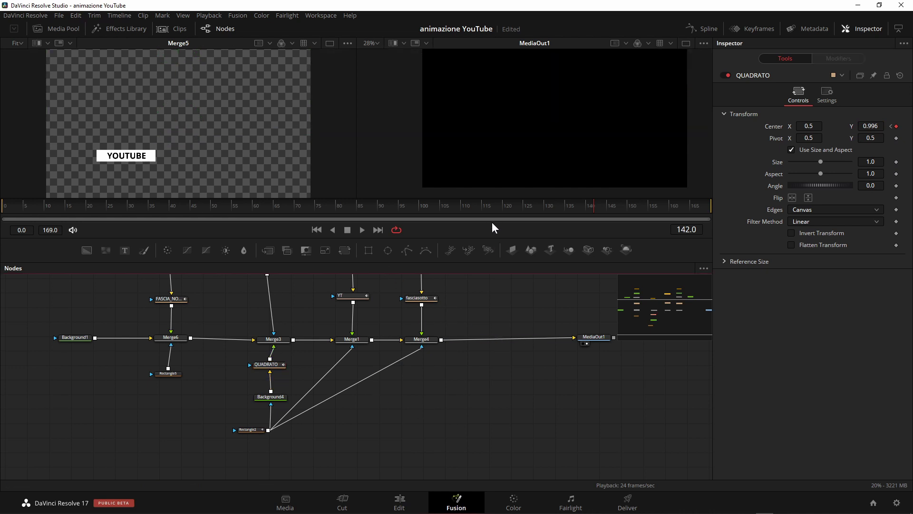
drag(488, 238, 341, 323)
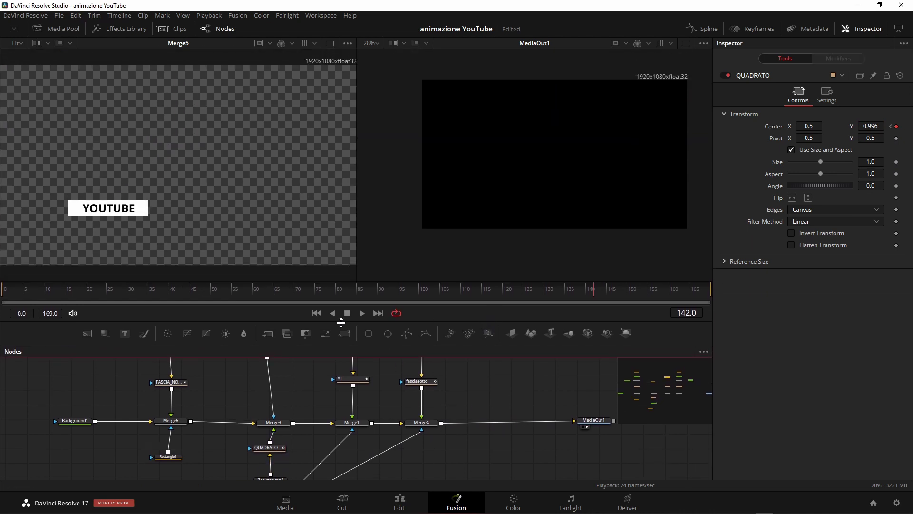
click(316, 313)
click(363, 313)
click(347, 313)
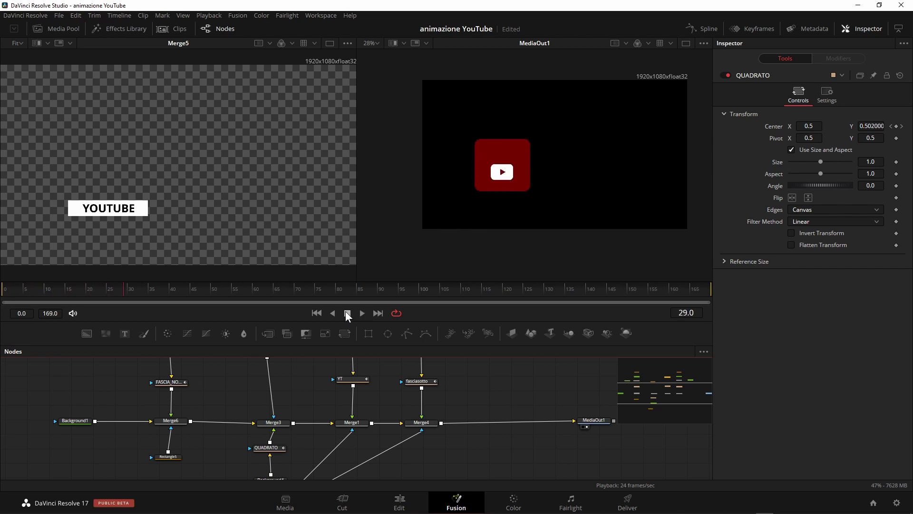
click(439, 289)
drag(451, 293, 567, 300)
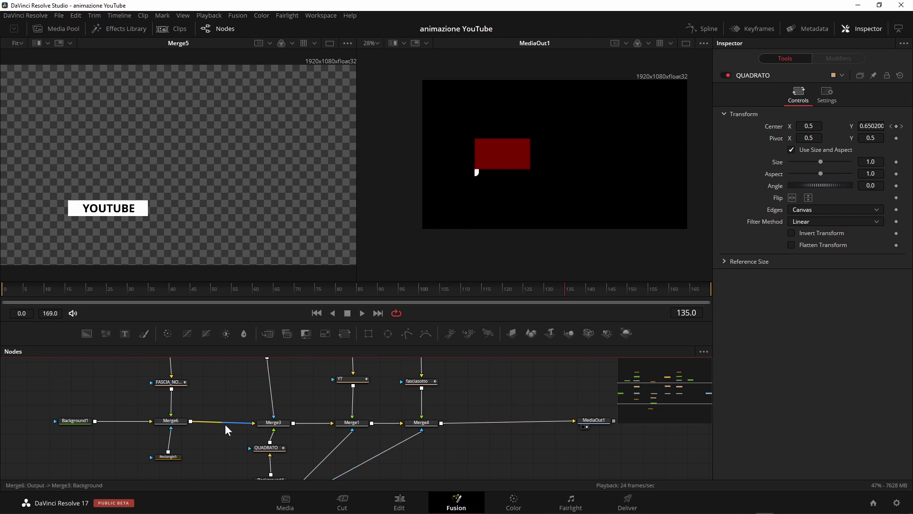
- In the Keyframes panel, move Text2's start to frame 134
click(170, 382)
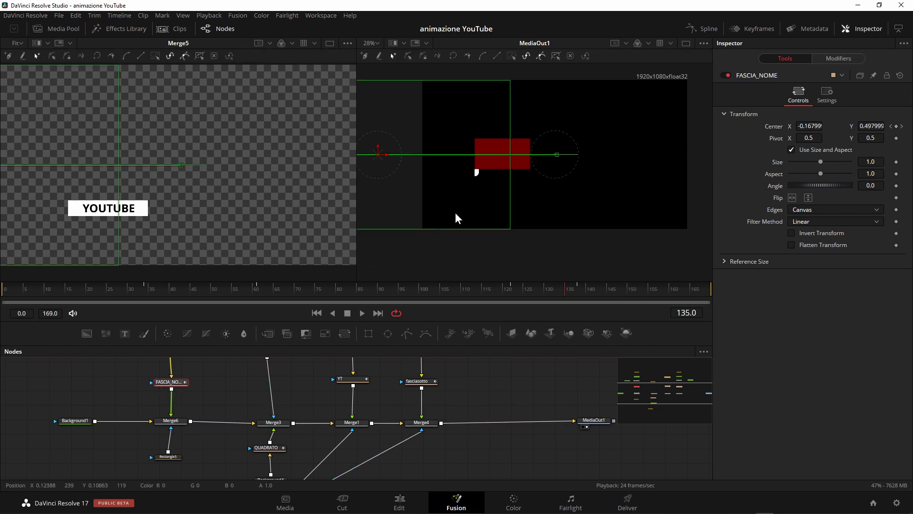
click(573, 294)
key(Left)
key(Left)
click(740, 29)
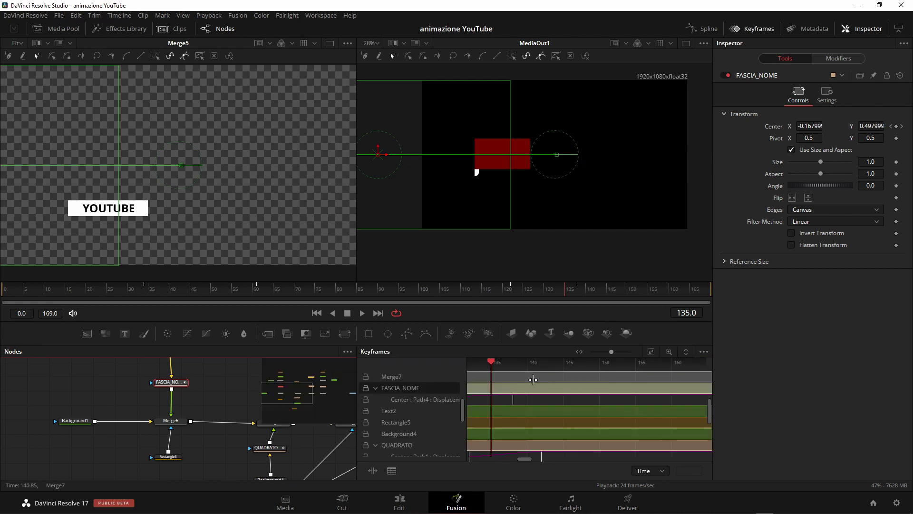
click(509, 405)
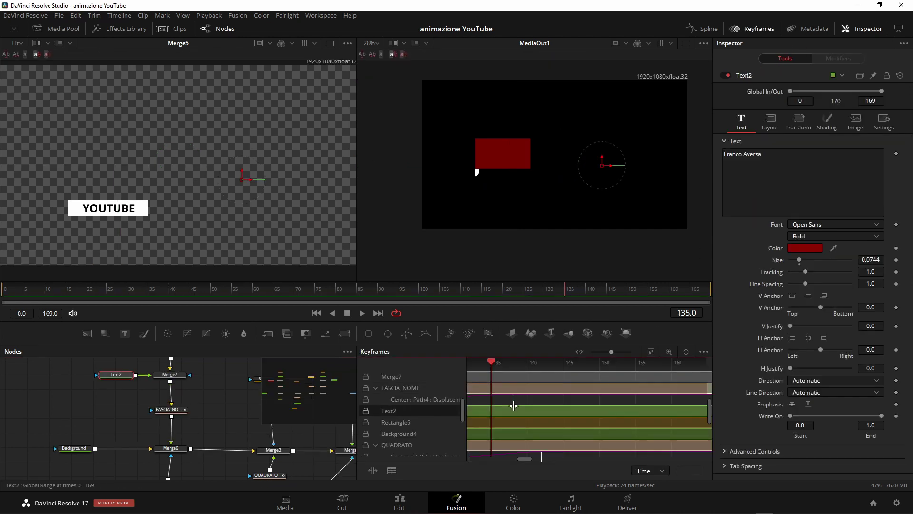
drag(509, 406, 481, 406)
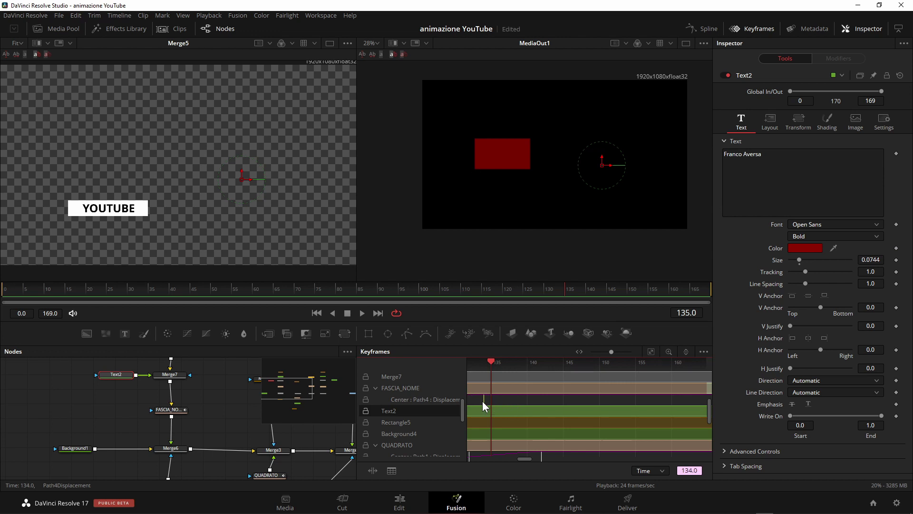
click(750, 28)
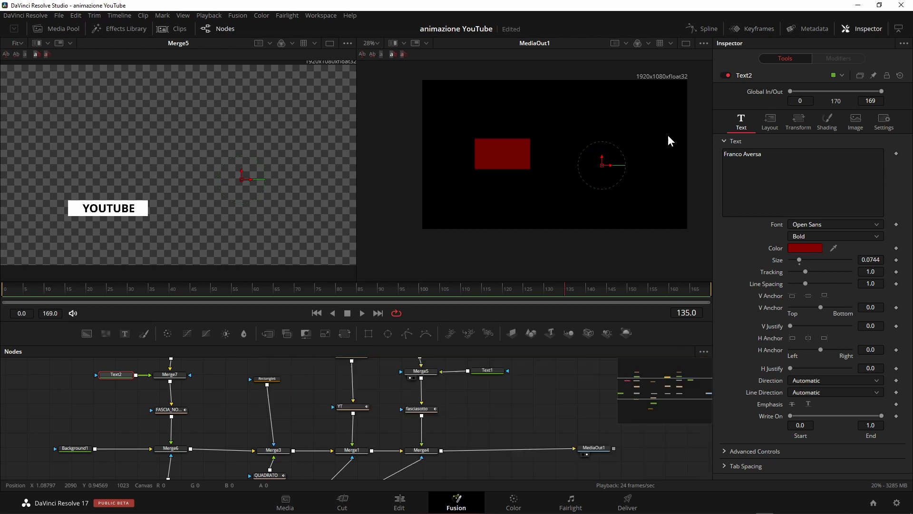
- Rewind and scrub to preview the lower-third, then enlarge the Nodes panel
click(316, 314)
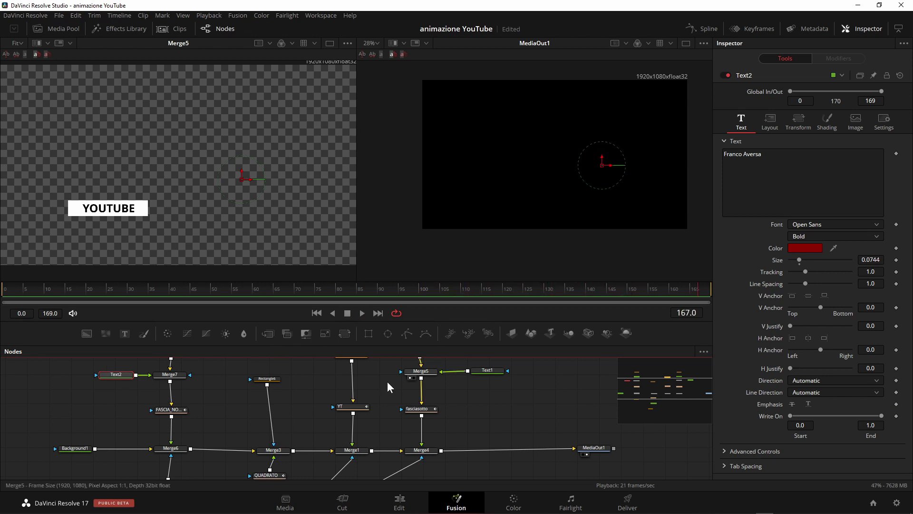
mouse_move(306, 291)
mouse_down()
mouse_move(195, 290)
mouse_move(275, 296)
mouse_up()
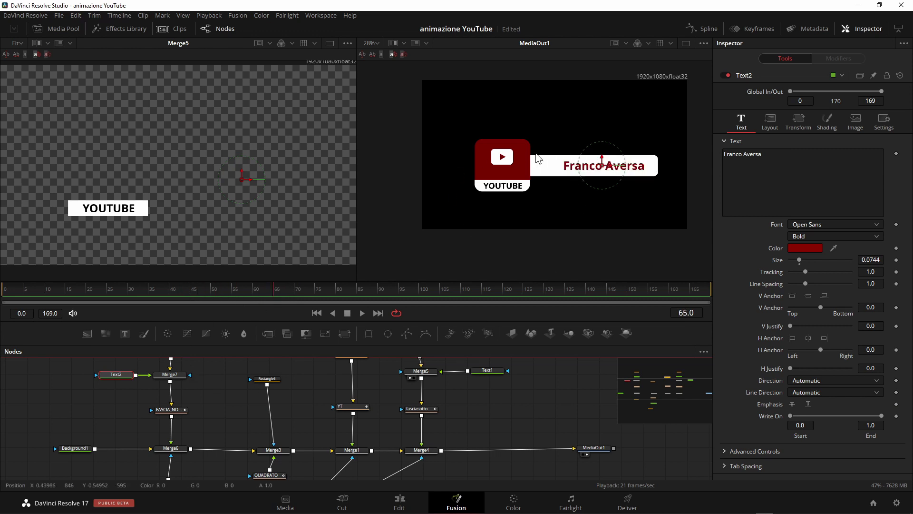
drag(444, 320, 443, 235)
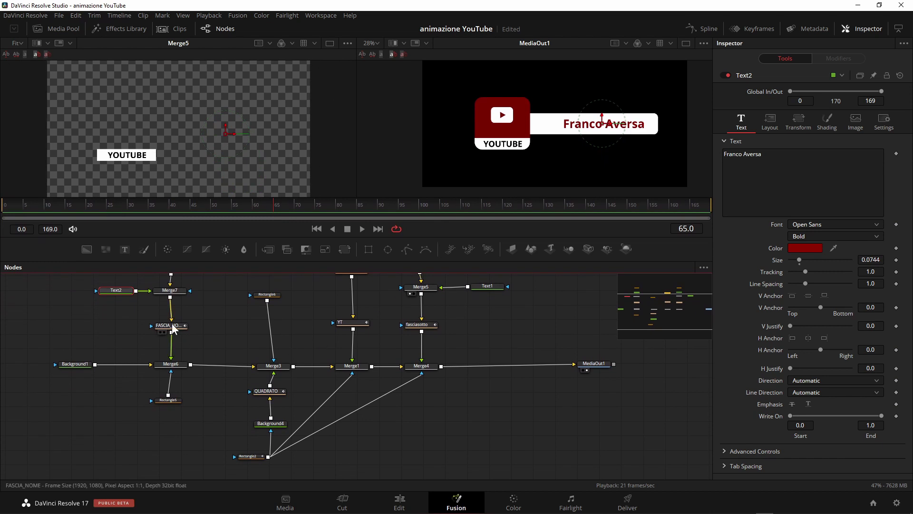
- Tick Motion Blur in Merge4's Settings tab (quality 2, 180 shutter angle), then inspect Merge6 and fasciasotto
click(173, 327)
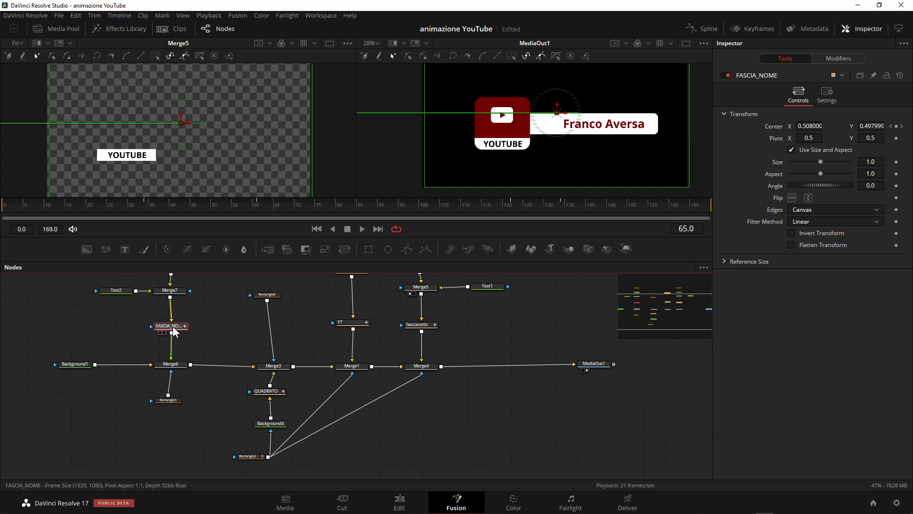
click(421, 366)
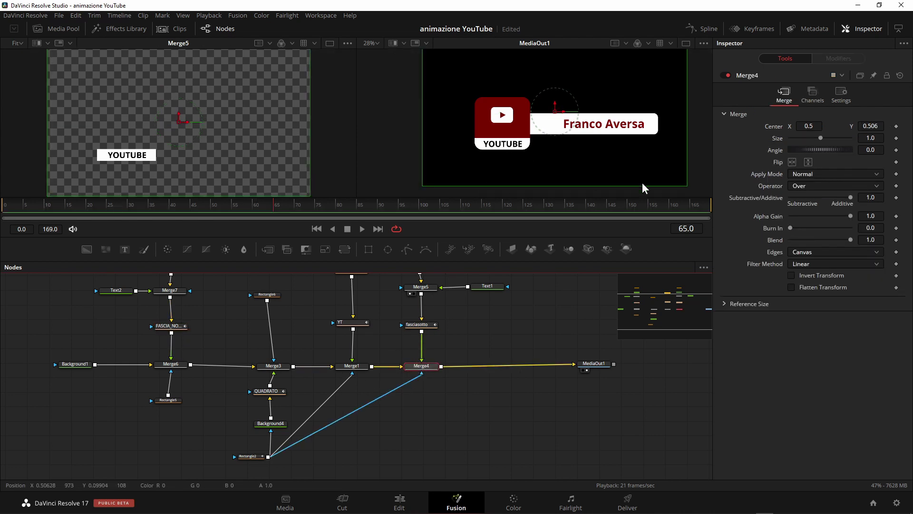
click(838, 96)
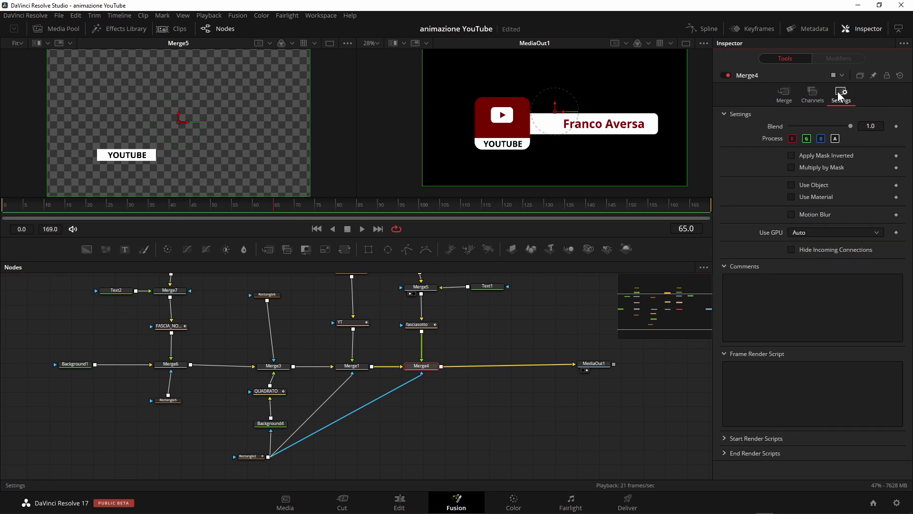
click(790, 215)
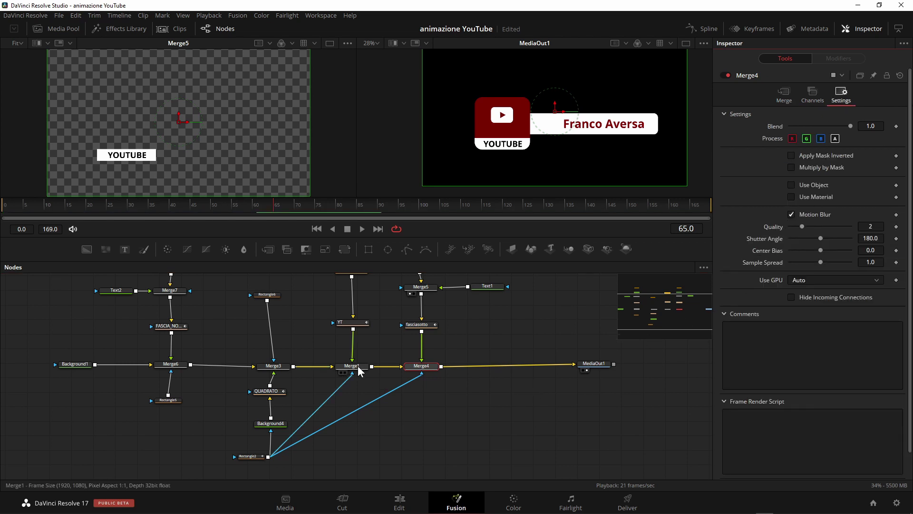
click(488, 381)
scroll(510, 401, up, 2)
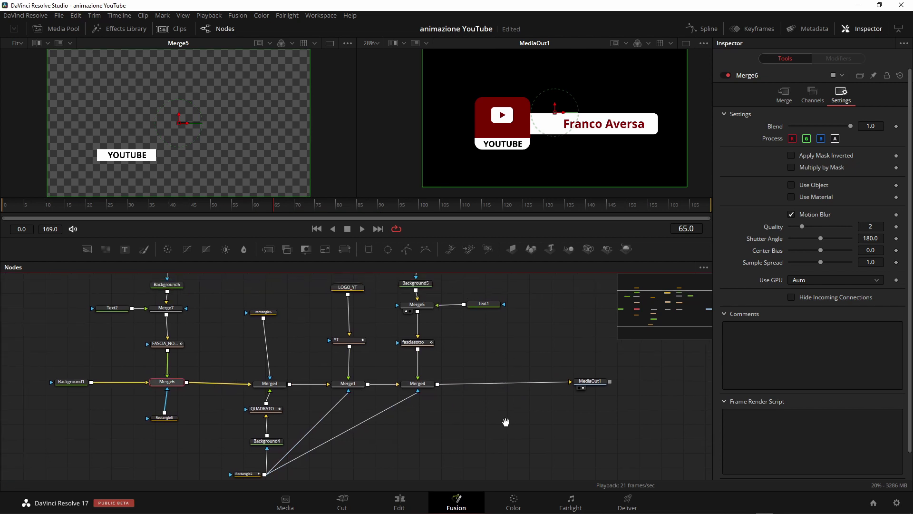
click(416, 347)
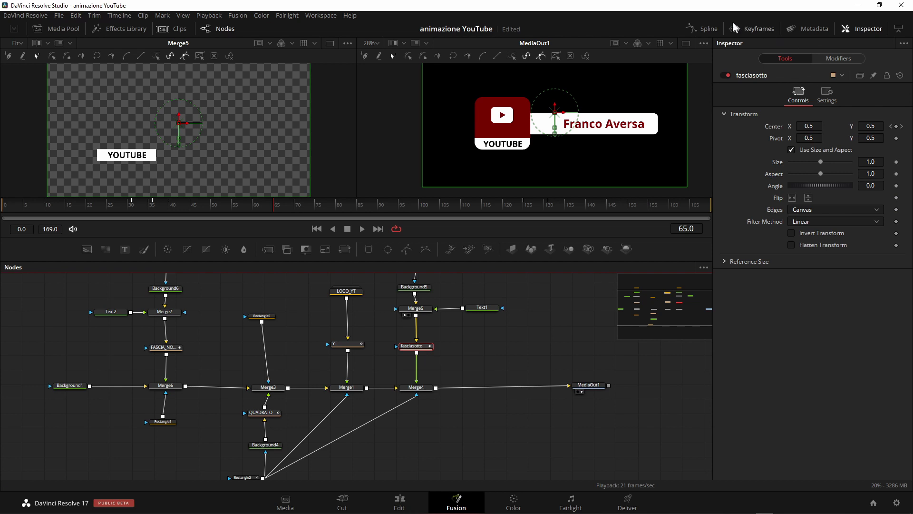
- In the Spline editor, ease FASCIA_NOME's keyframes at 120 and 132 and steepen its rise
click(709, 29)
scroll(461, 395, down, 2)
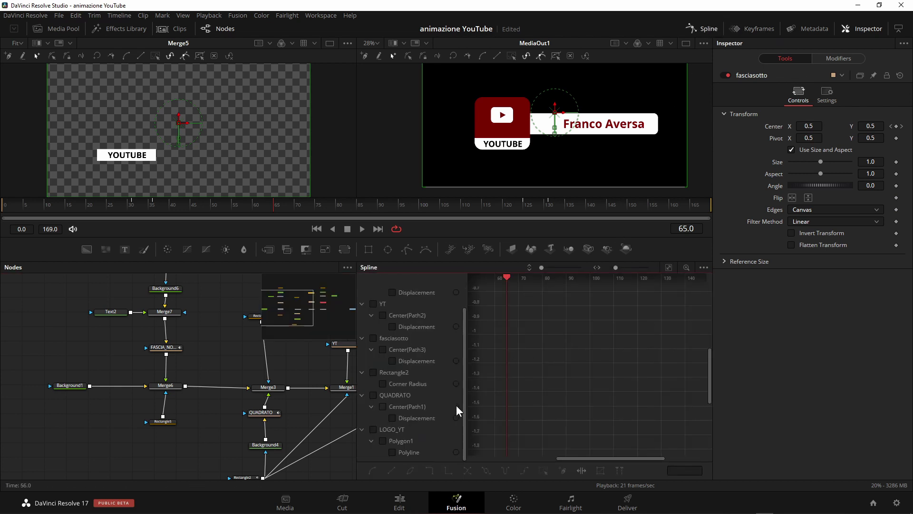
scroll(410, 346, up, 2)
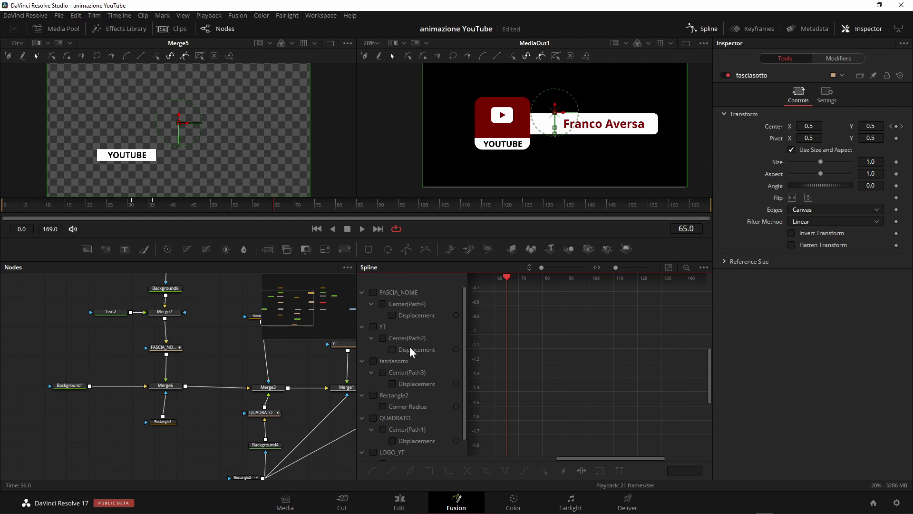
click(373, 292)
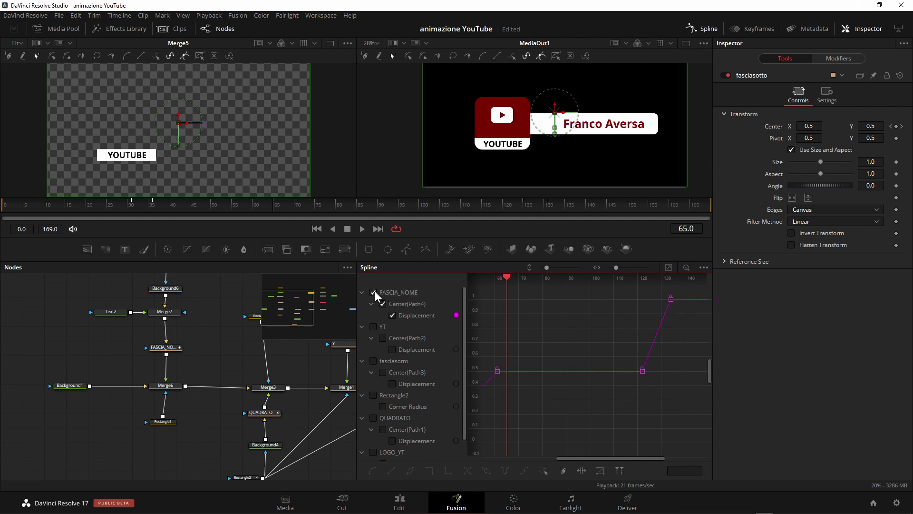
drag(581, 393, 499, 418)
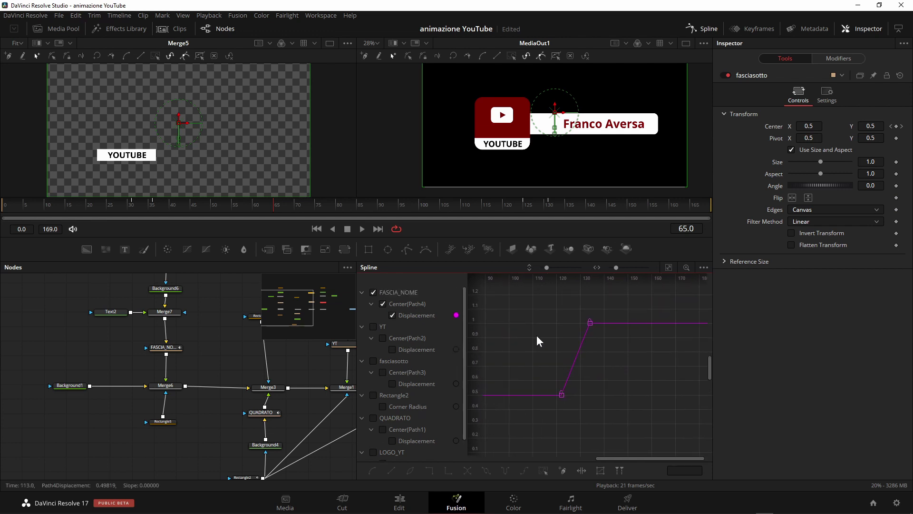
drag(515, 297, 621, 416)
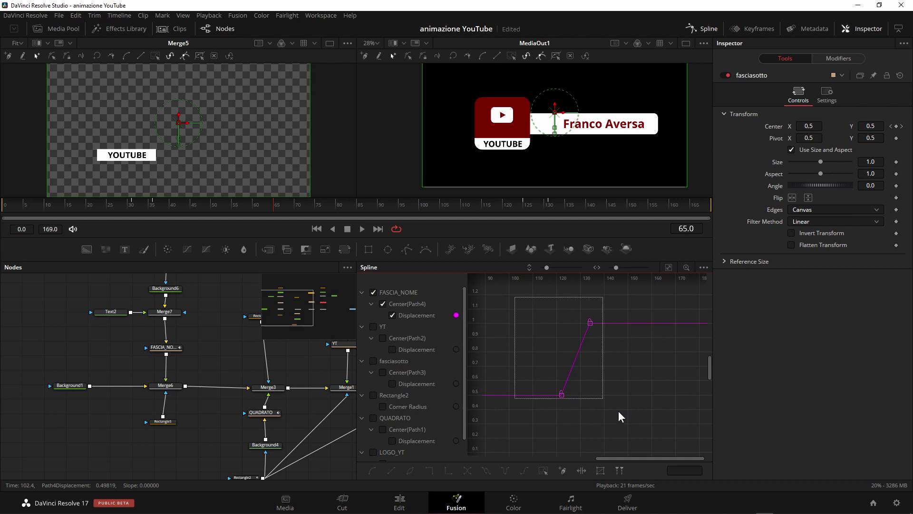
click(373, 472)
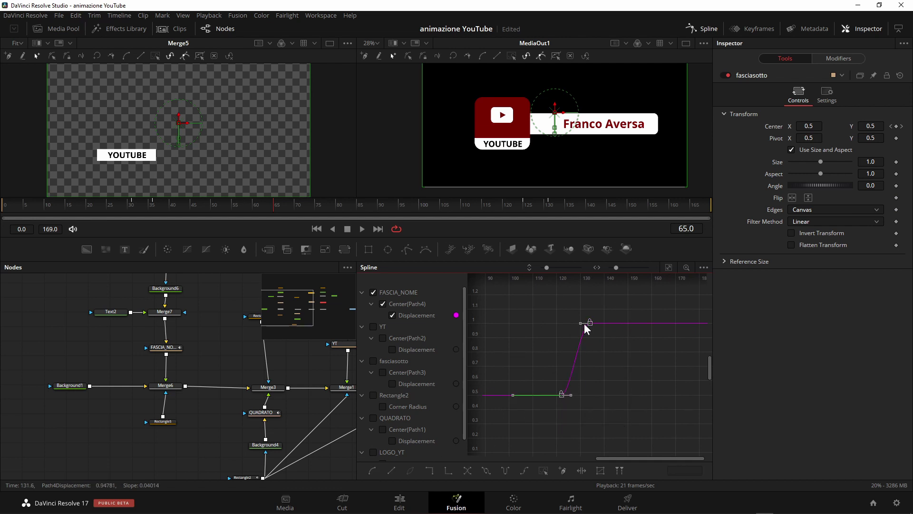
drag(578, 325, 562, 326)
click(374, 294)
- Smooth both YT displacement keyframes into an ease
click(374, 327)
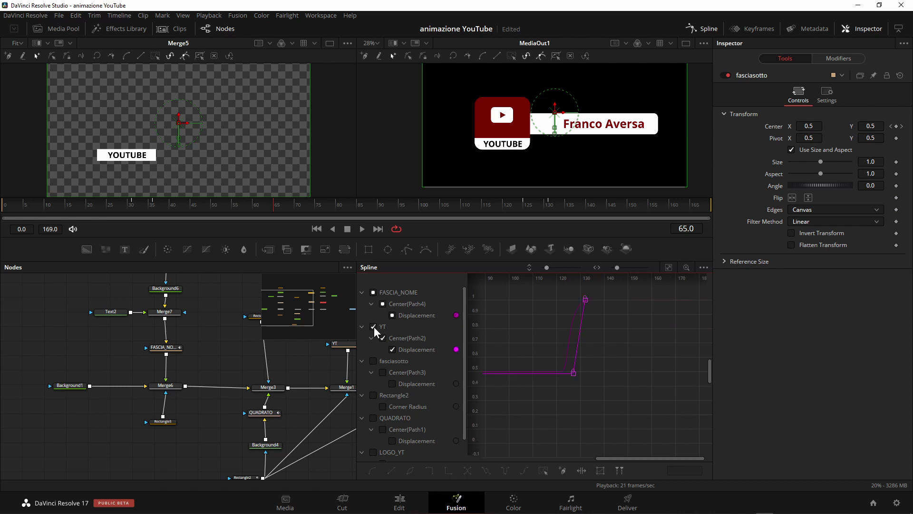
click(374, 292)
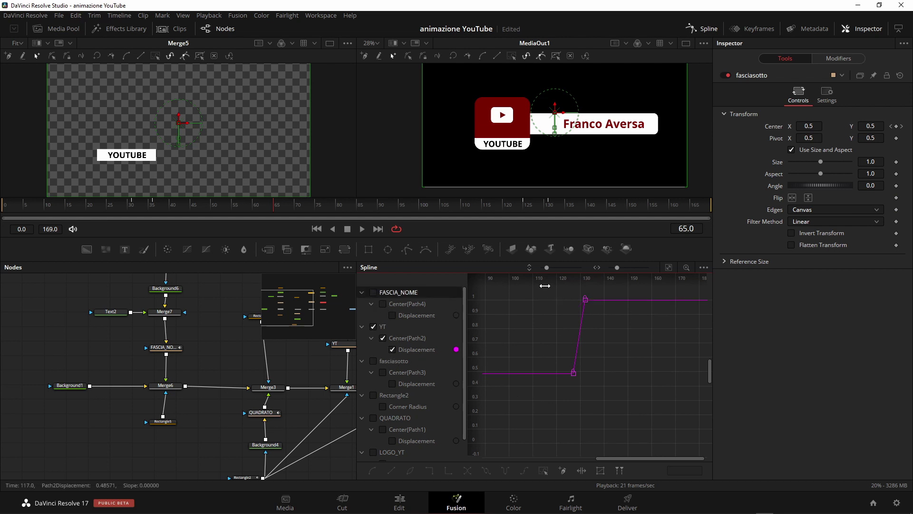
drag(545, 286, 667, 385)
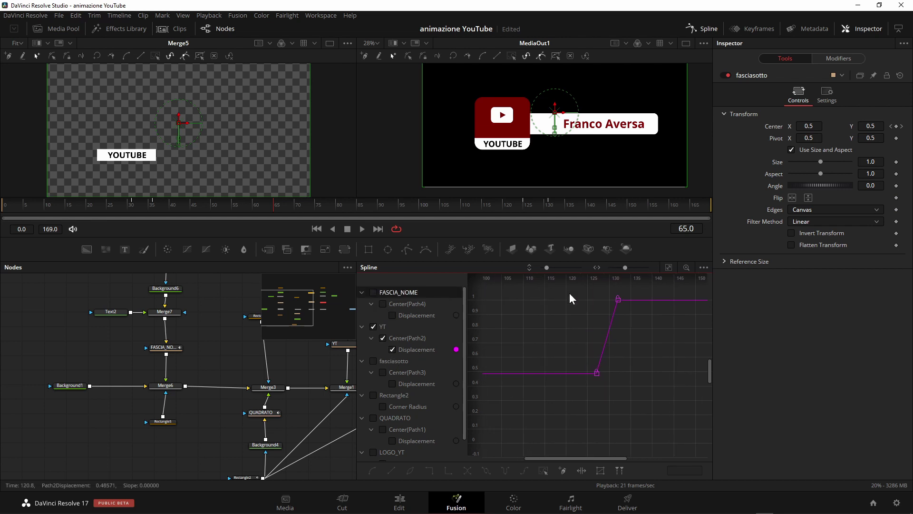
drag(571, 299, 645, 402)
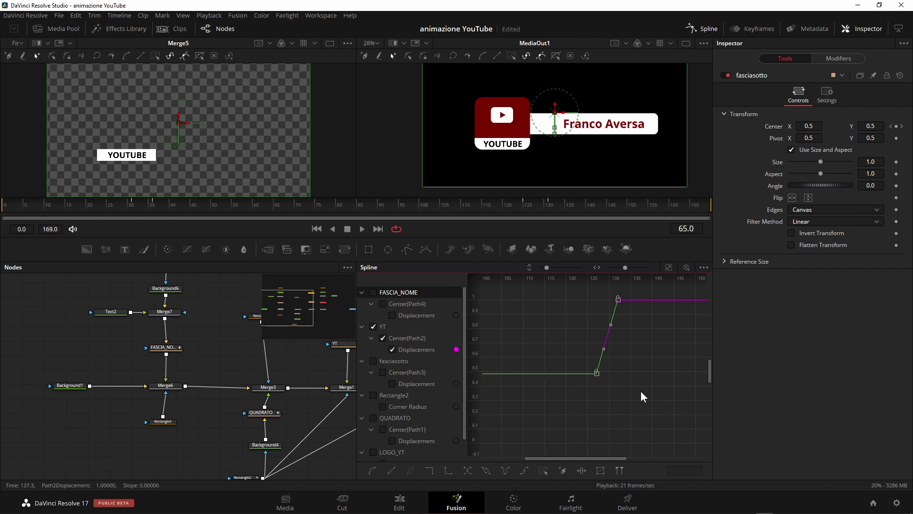
click(372, 472)
click(381, 361)
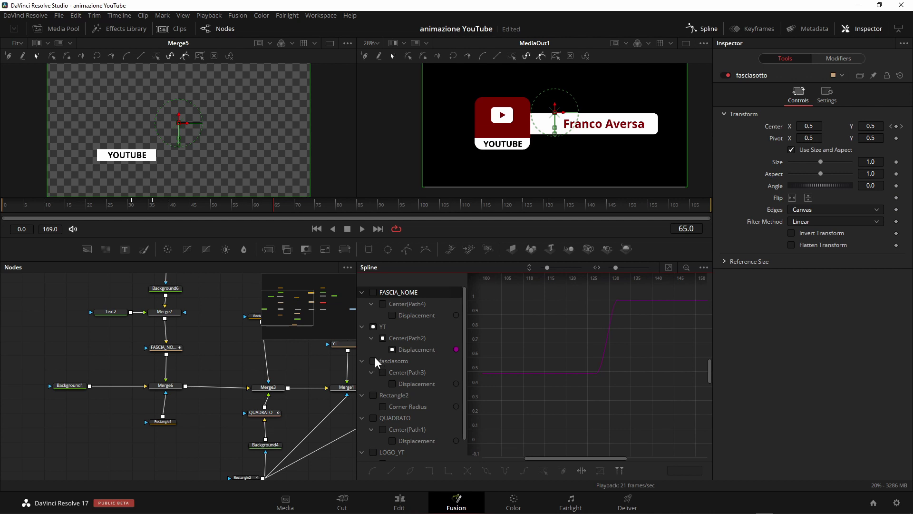
- Ease the fasciasotto and QUADRATO displacement keyframes
click(374, 361)
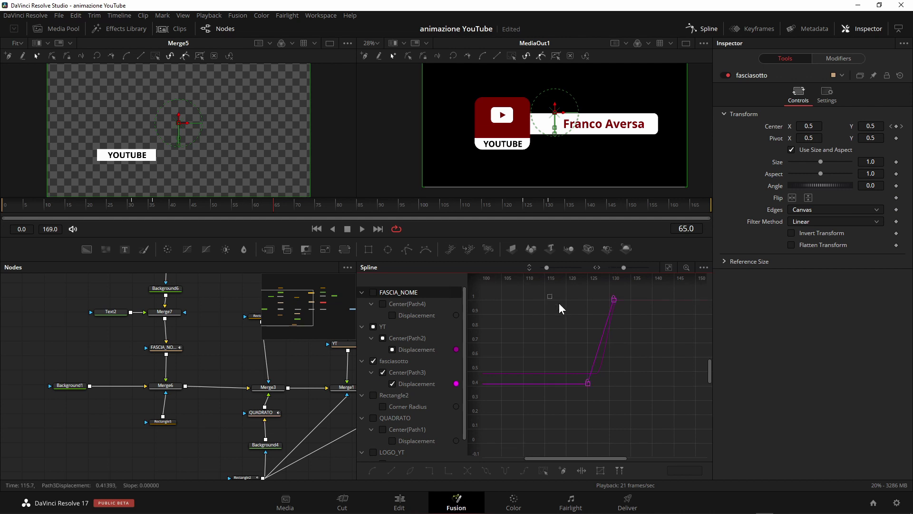
click(372, 472)
scroll(551, 428, down, 2)
scroll(550, 401, down, 2)
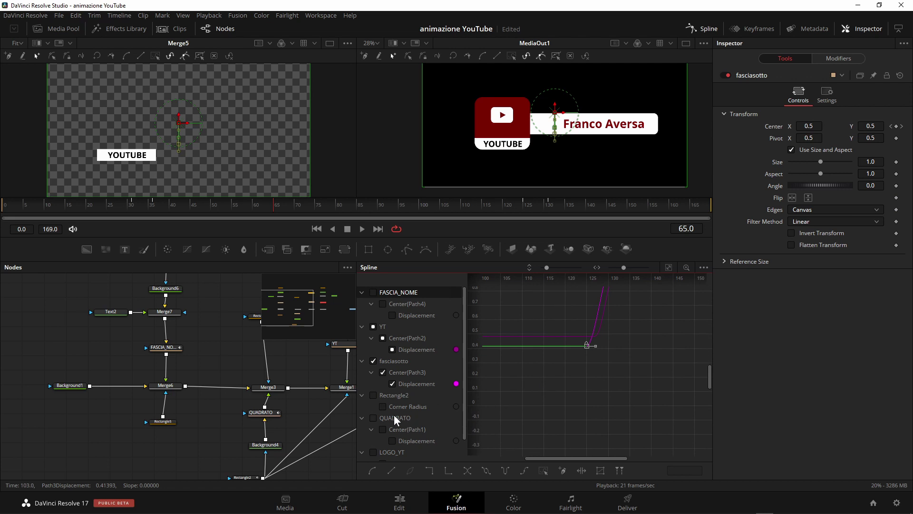
click(373, 418)
drag(547, 291, 674, 413)
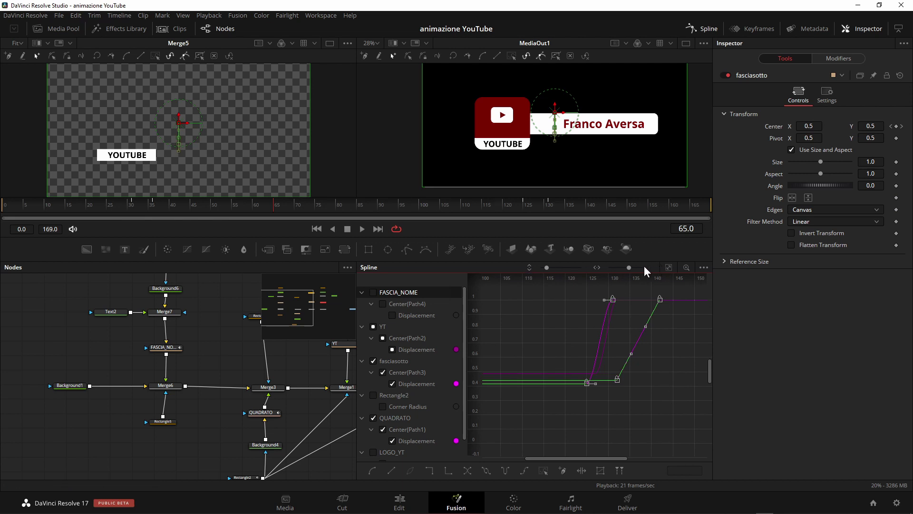
click(373, 471)
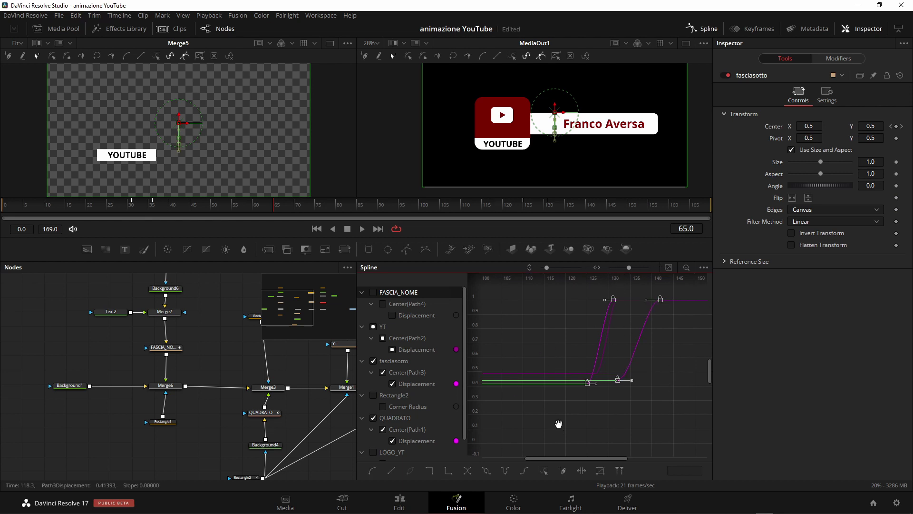
mouse_move(559, 424)
mouse_down()
mouse_move(570, 414)
mouse_move(568, 424)
mouse_up()
- Hide the YT, fasciasotto and QUADRATO curves and close the Spline editor
scroll(457, 409, down, 2)
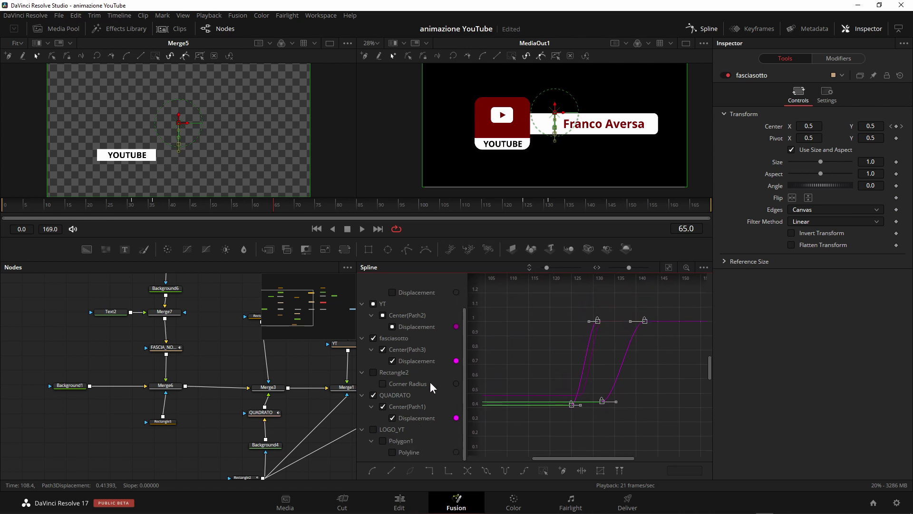
click(373, 304)
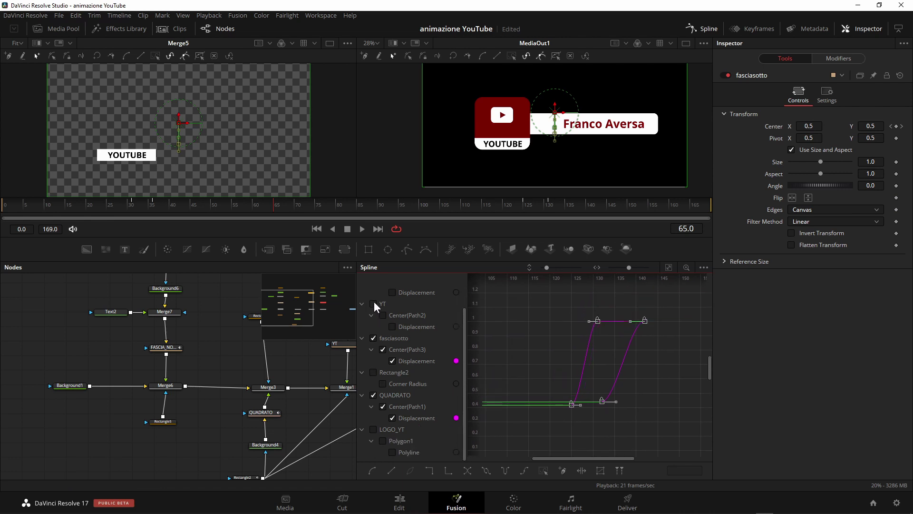
click(374, 338)
click(373, 430)
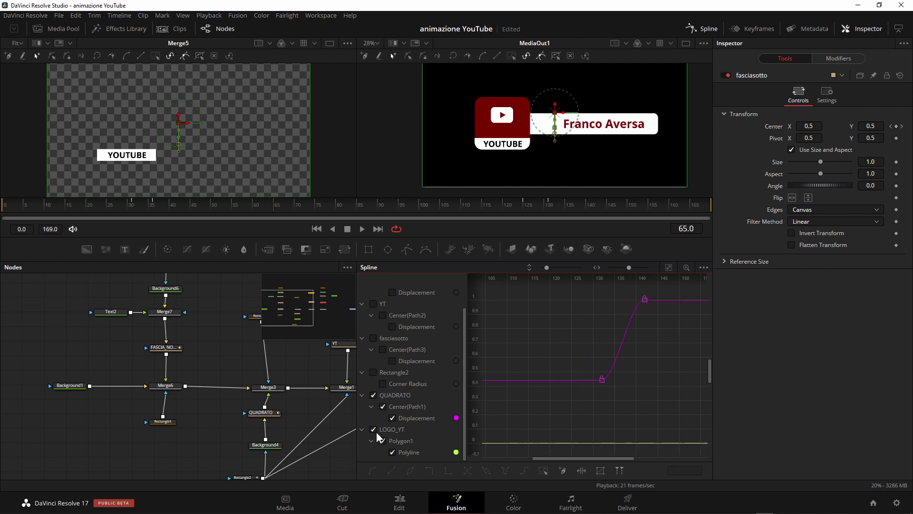
click(374, 396)
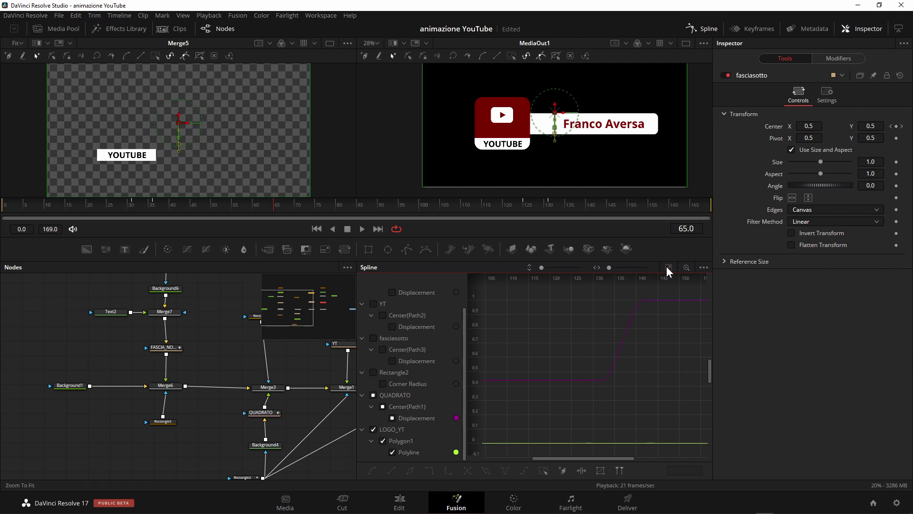
click(703, 29)
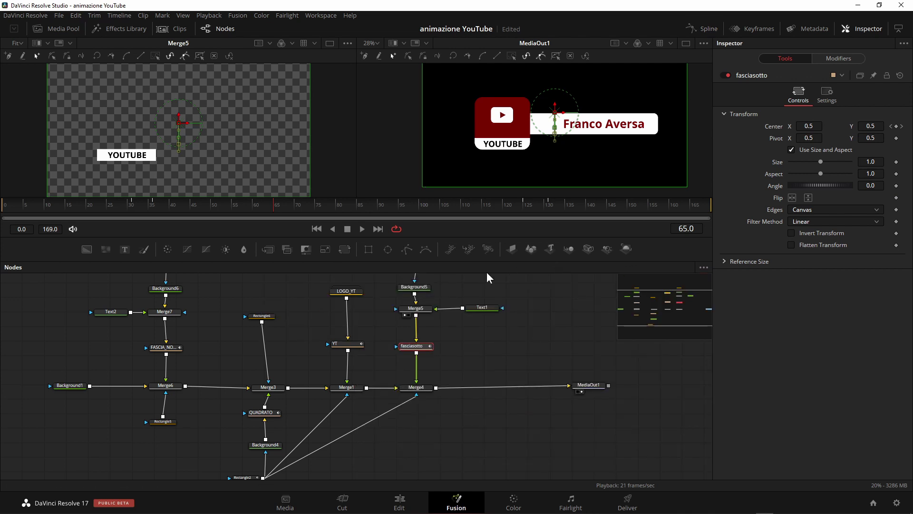
- Play the YouTube lower-third animation from the start and stop to inspect it
click(316, 229)
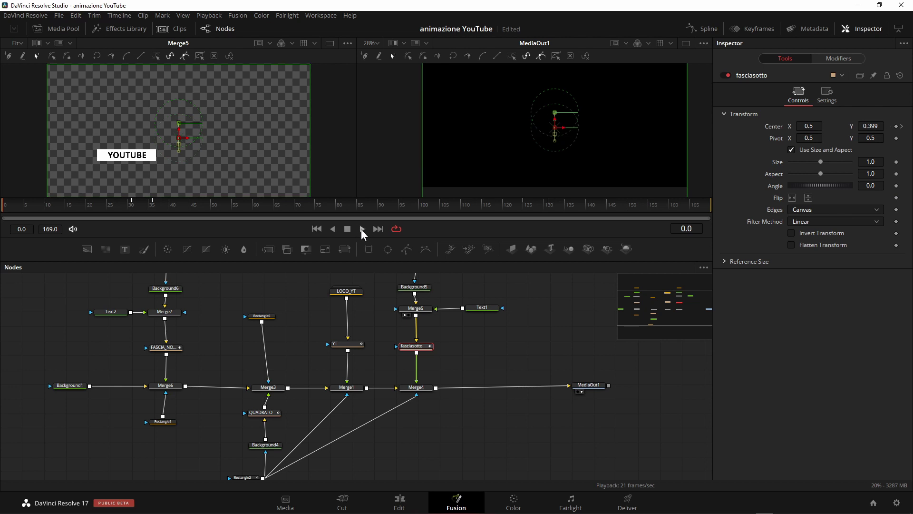
click(361, 229)
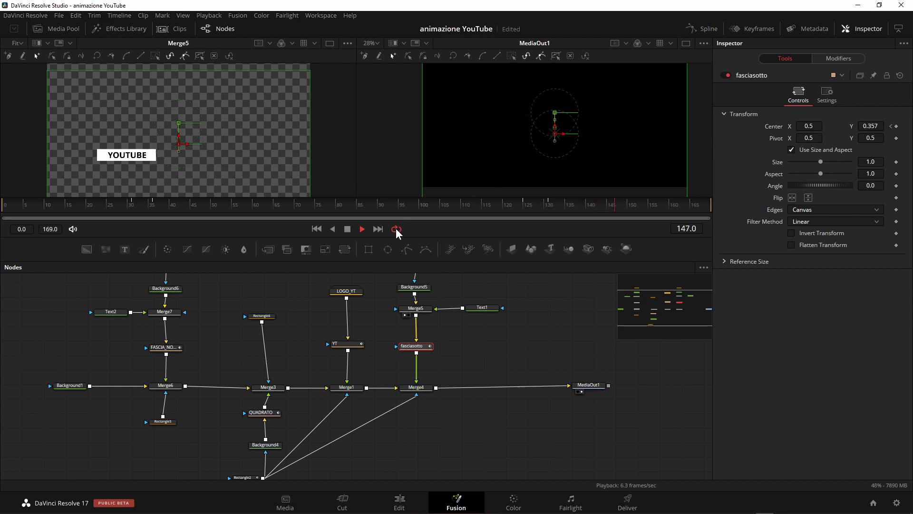
click(347, 229)
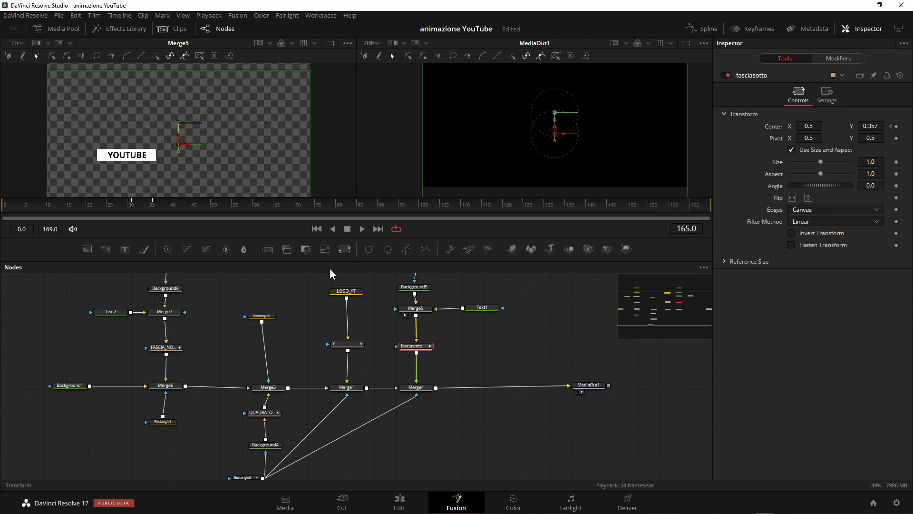
- Set Background1's alpha to 0.0 and box-select all the composition's nodes
click(68, 388)
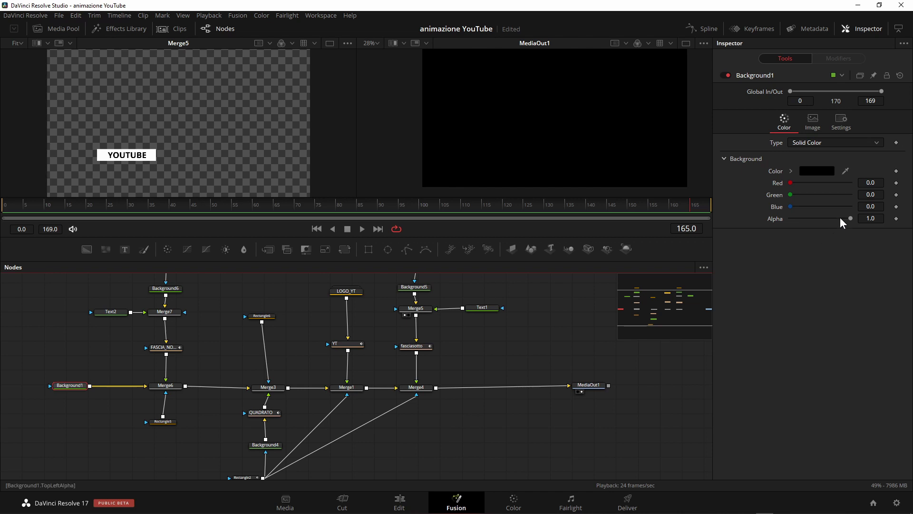
drag(850, 218, 784, 218)
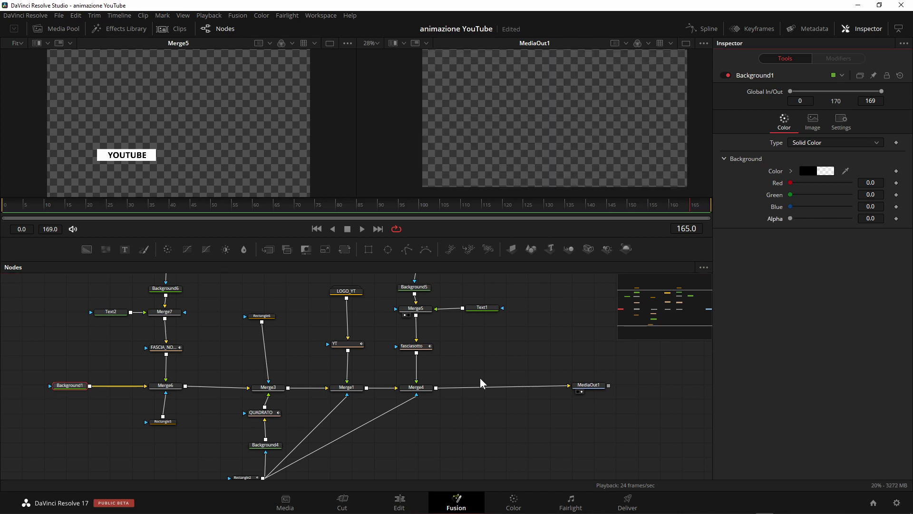
scroll(434, 412, down, 2)
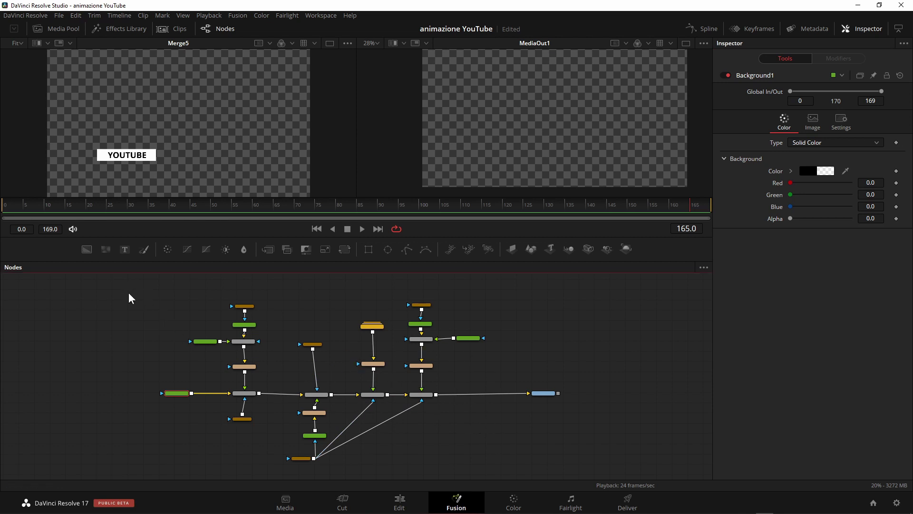
mouse_move(128, 292)
mouse_down()
mouse_move(208, 372)
mouse_move(519, 478)
mouse_up()
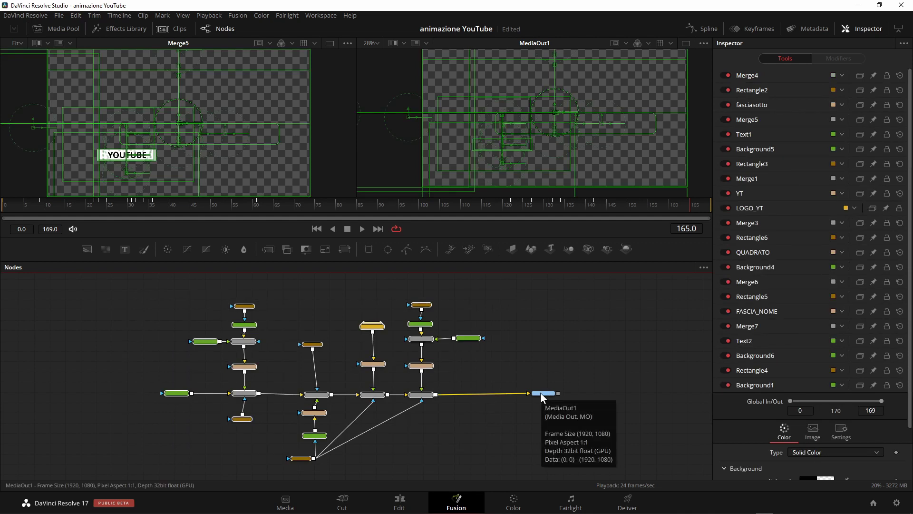
- Save the selected nodes from Merge4 as 'Logo YT con fascetta.setting' in the Fusion folder, then deselect
right_click(417, 398)
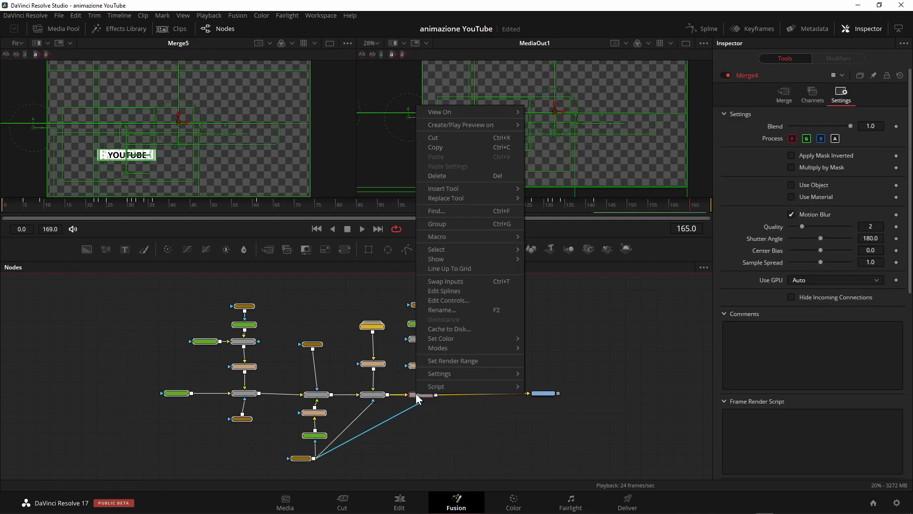
mouse_move(455, 251)
mouse_move(449, 375)
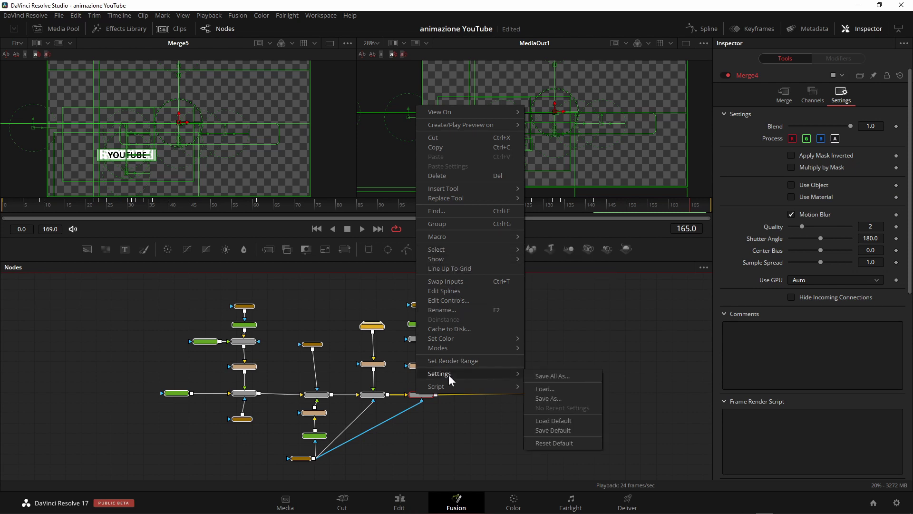
click(552, 398)
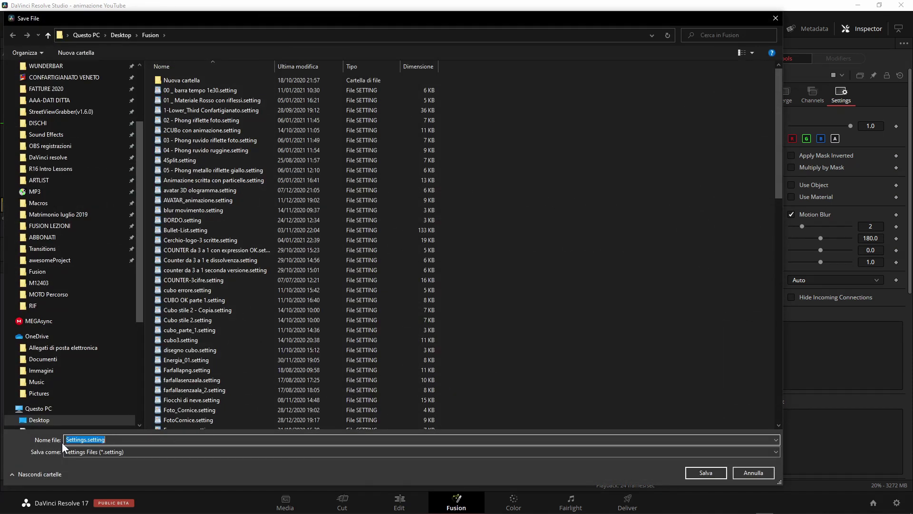
click(86, 439)
double_click(78, 440)
text(Logo YT con fasc)
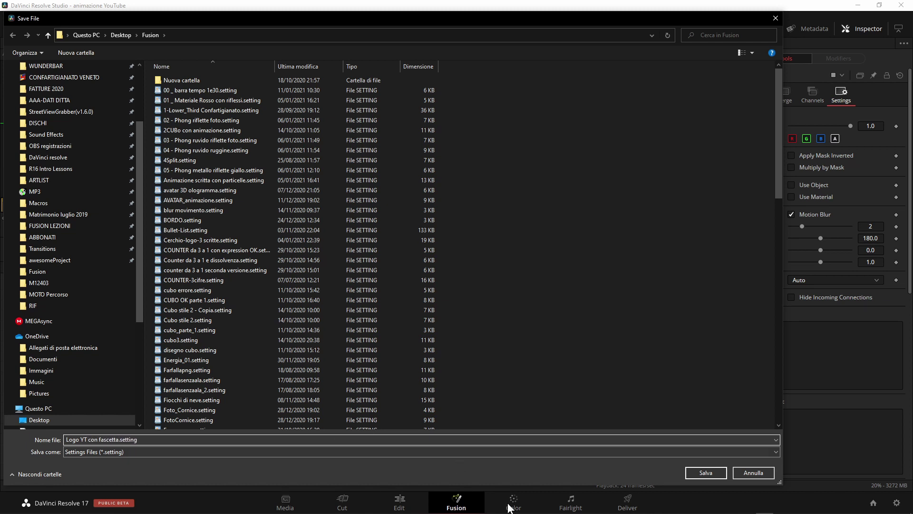
click(706, 473)
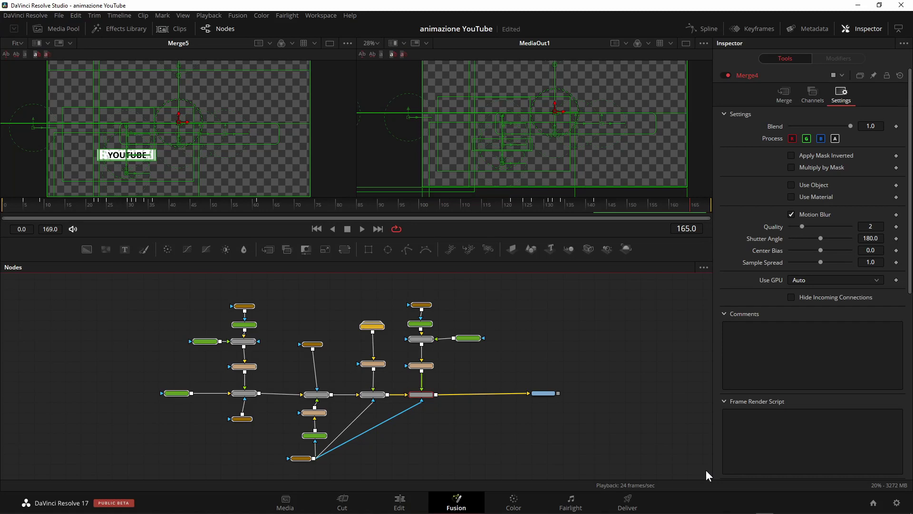
click(587, 450)
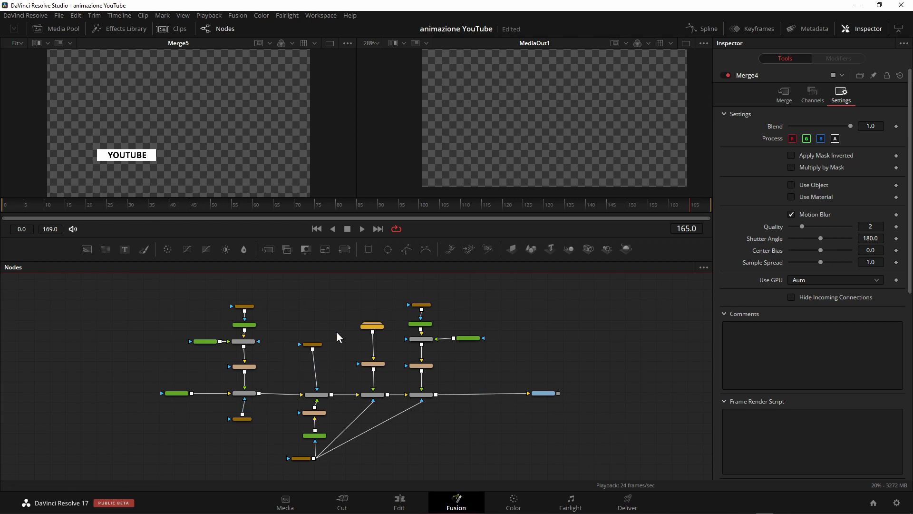
- Switch to the Edit page and play the timeline through once
click(400, 502)
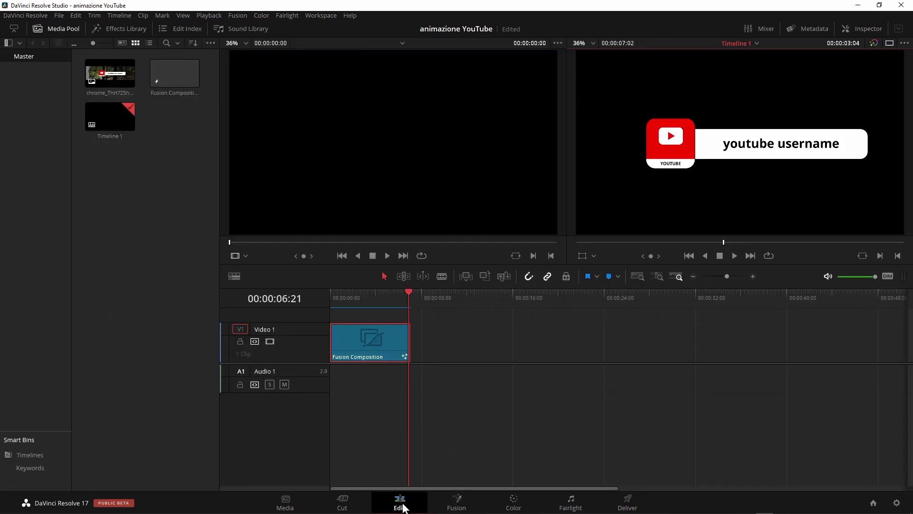
click(356, 300)
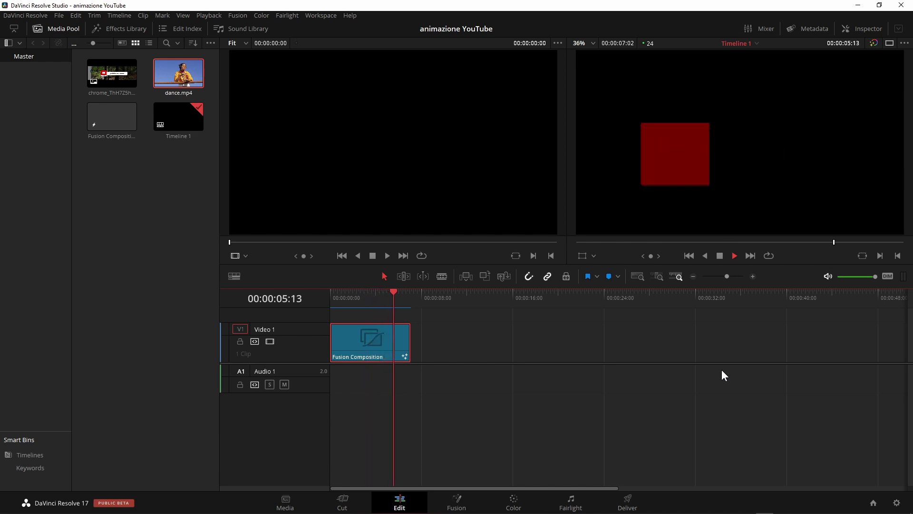
key(space)
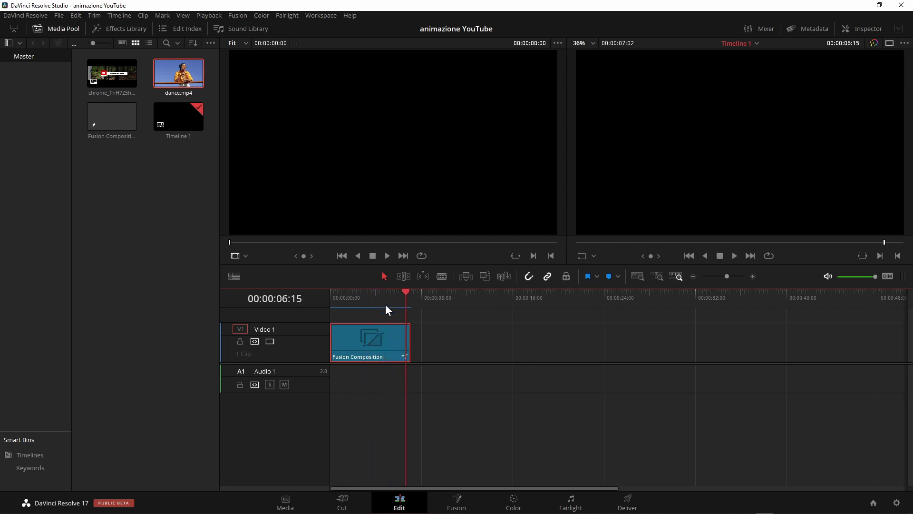
- Move the Fusion Composition up to Video 2 and place dance.mp4 at the start of Video 1
drag(441, 362, 441, 435)
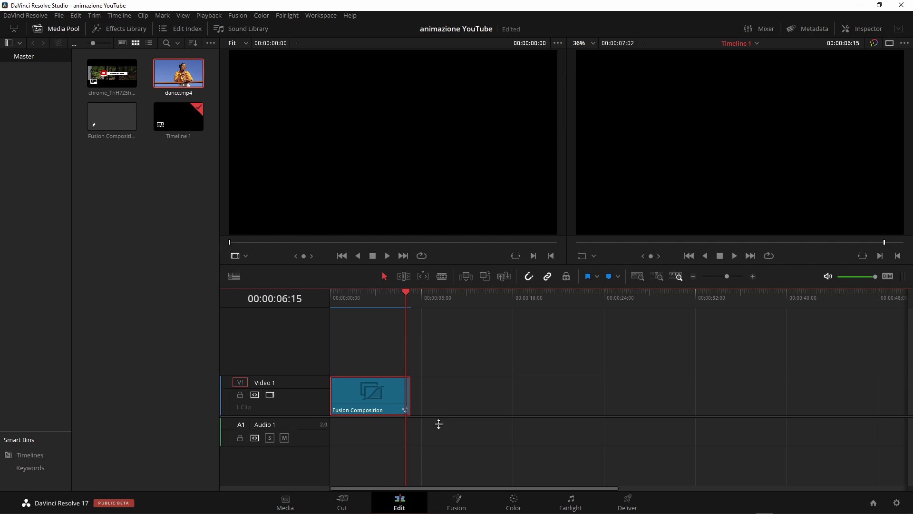
drag(364, 413, 367, 378)
mouse_move(186, 98)
mouse_down()
mouse_move(411, 424)
mouse_move(382, 416)
mouse_up()
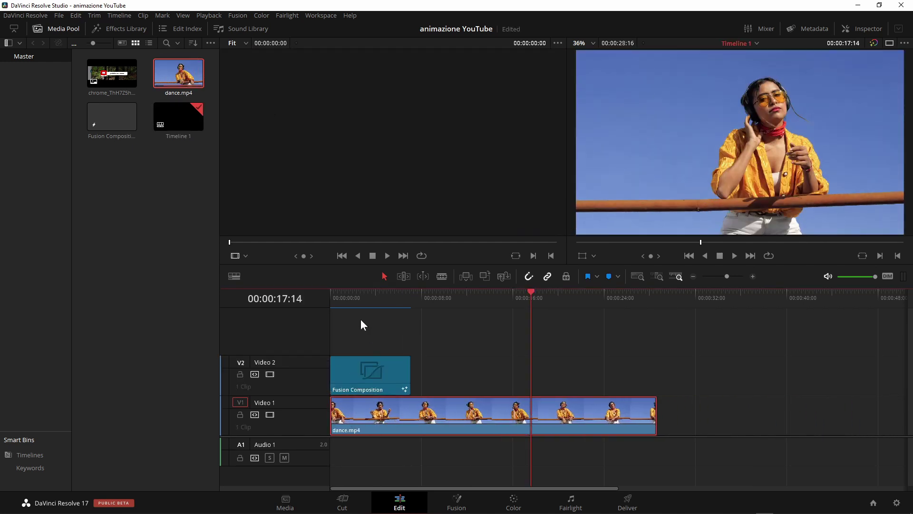
click(349, 294)
click(384, 376)
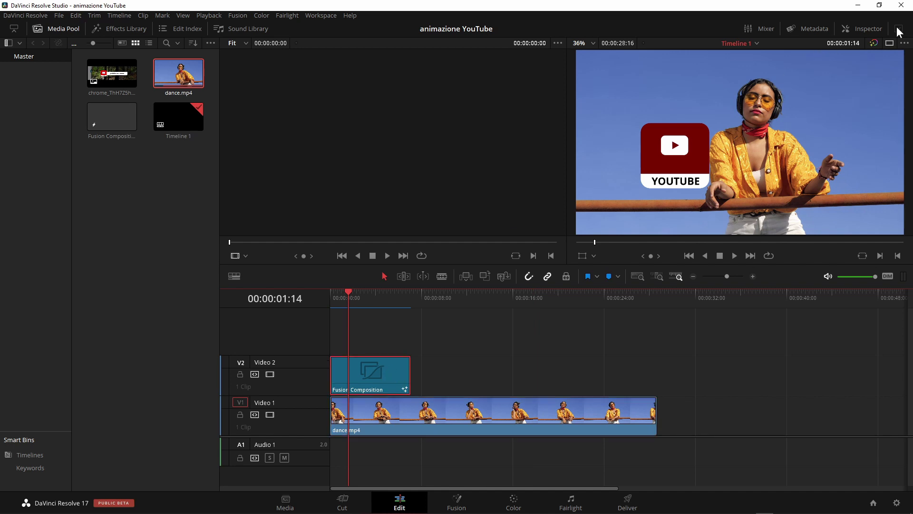
- Scale the composition clip to Zoom 0.550 at Position -444/122 in the Inspector
click(876, 31)
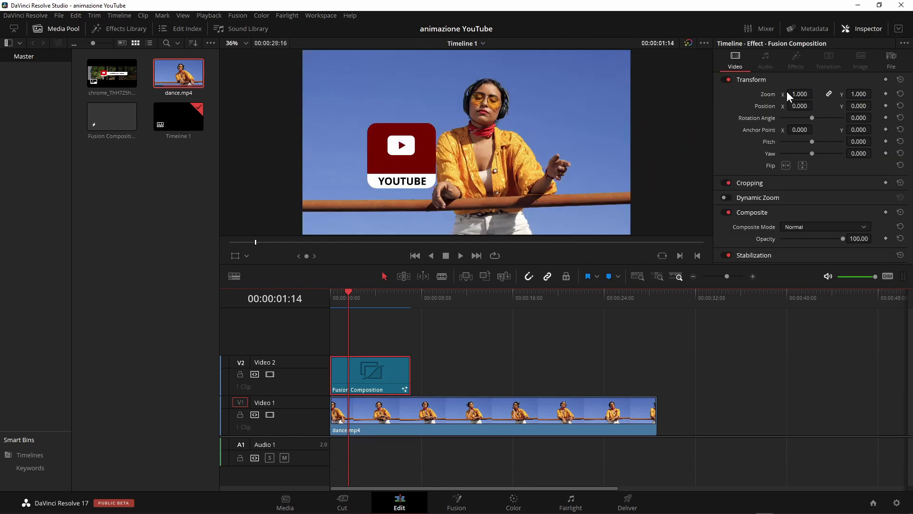
mouse_move(800, 94)
mouse_down()
mouse_move(816, 93)
mouse_move(814, 105)
mouse_move(868, 105)
mouse_up()
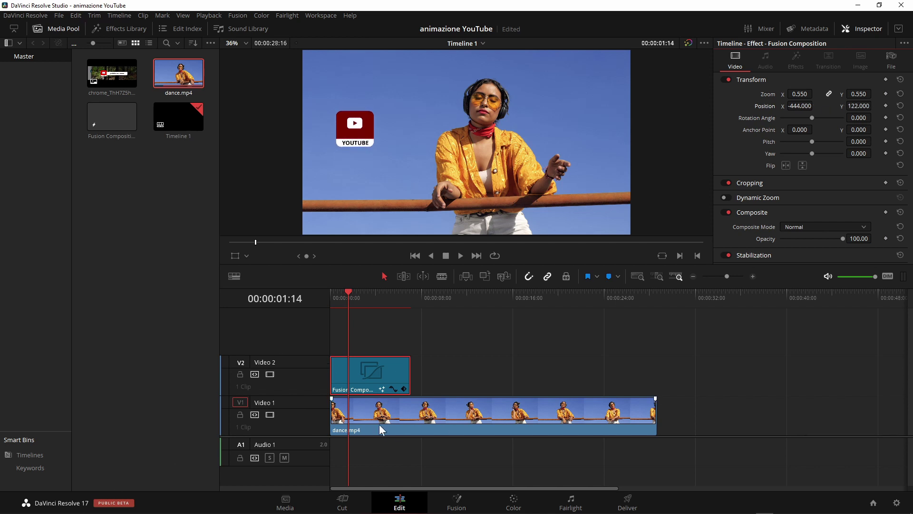
drag(348, 294, 330, 295)
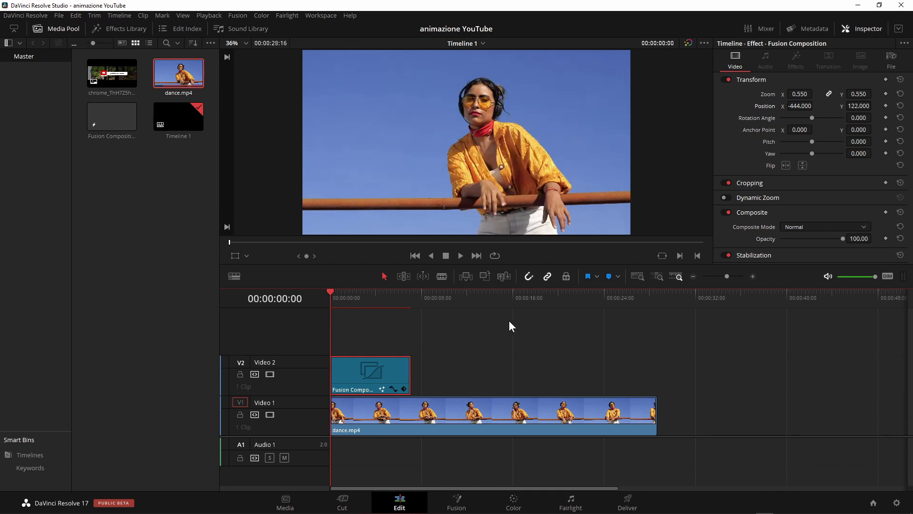
click(370, 322)
- Preview the overlay on the dancer, then drop the Twitter_bird image into the Fusion node graph
key(space)
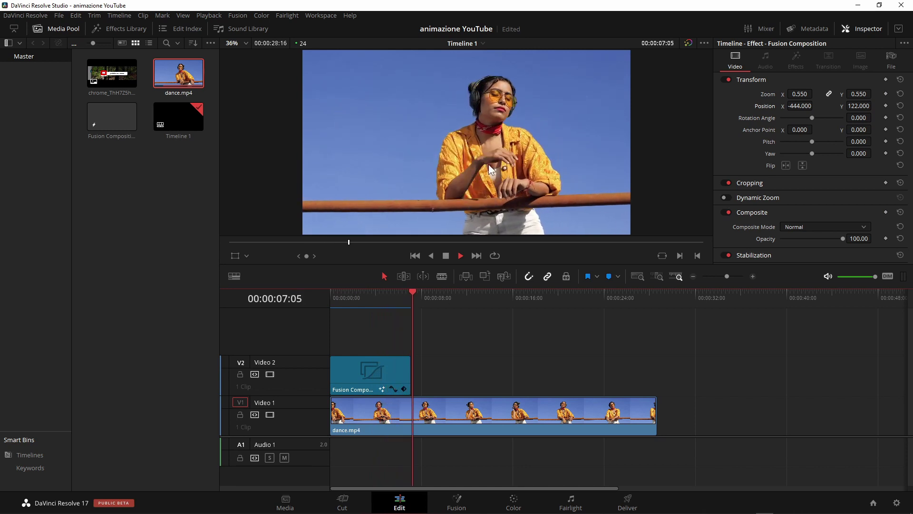
drag(412, 295, 304, 303)
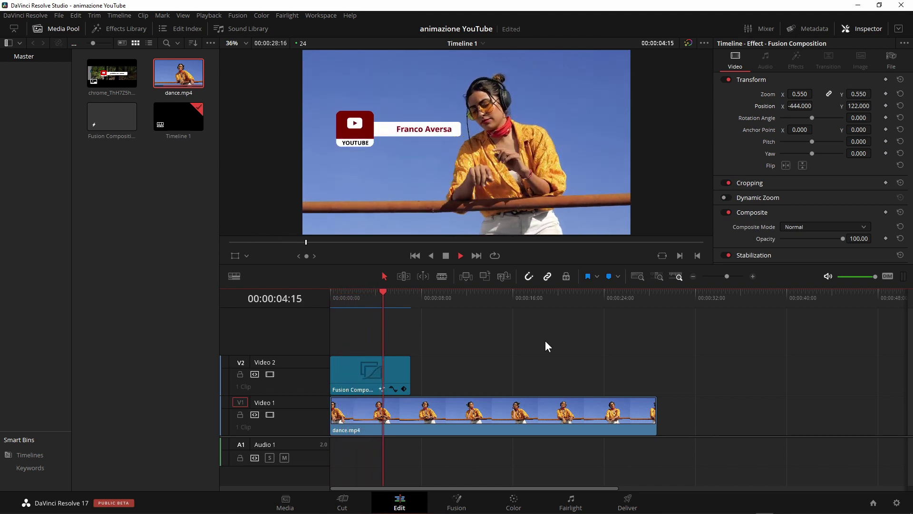
click(378, 297)
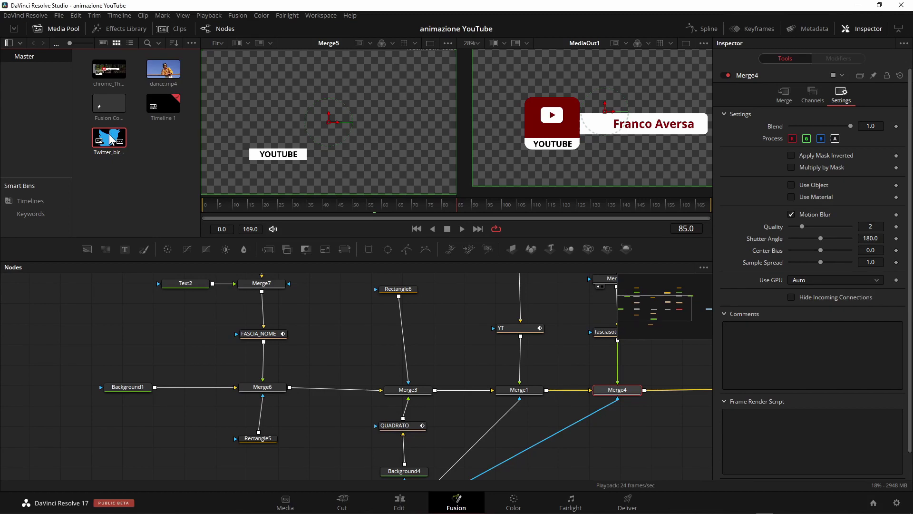
mouse_move(109, 137)
mouse_down()
mouse_move(198, 344)
mouse_move(154, 387)
mouse_up()
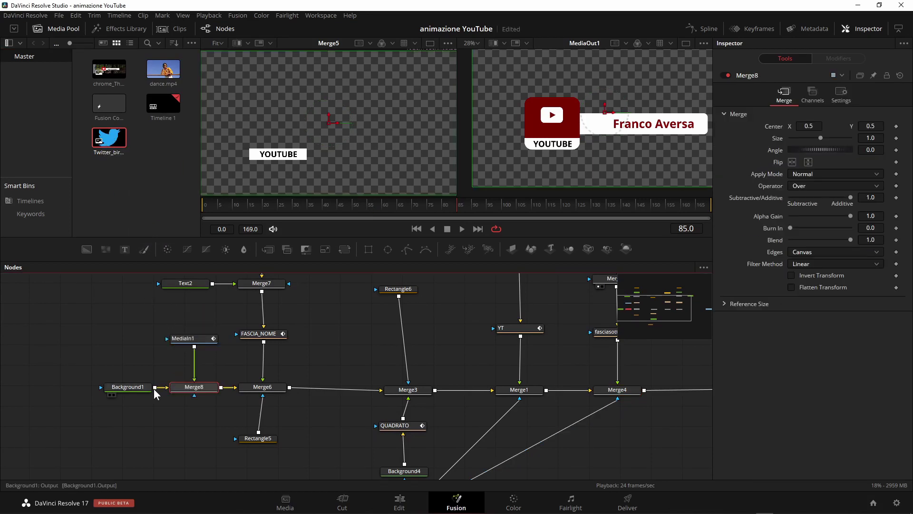
- Add Transform1 after MediaIn1, set the bird's Size to 0.45 and Center Y to 0.87
click(185, 339)
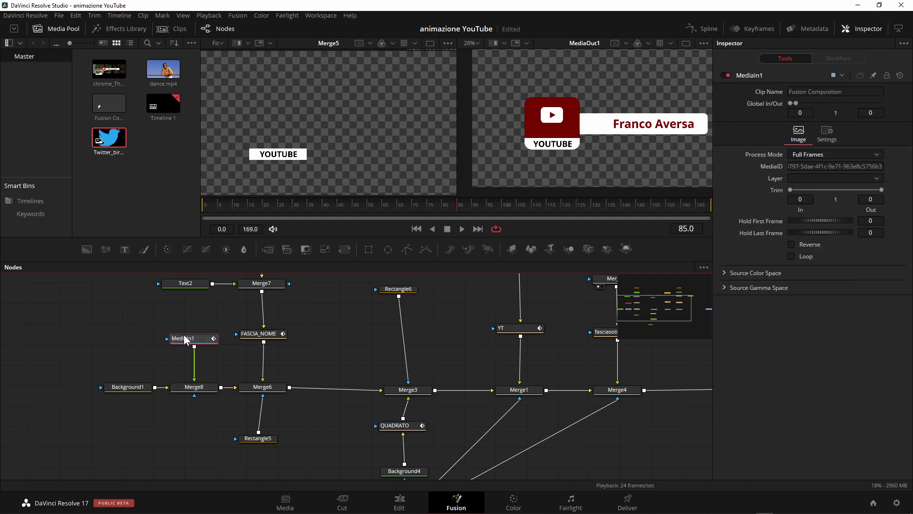
drag(796, 103, 876, 109)
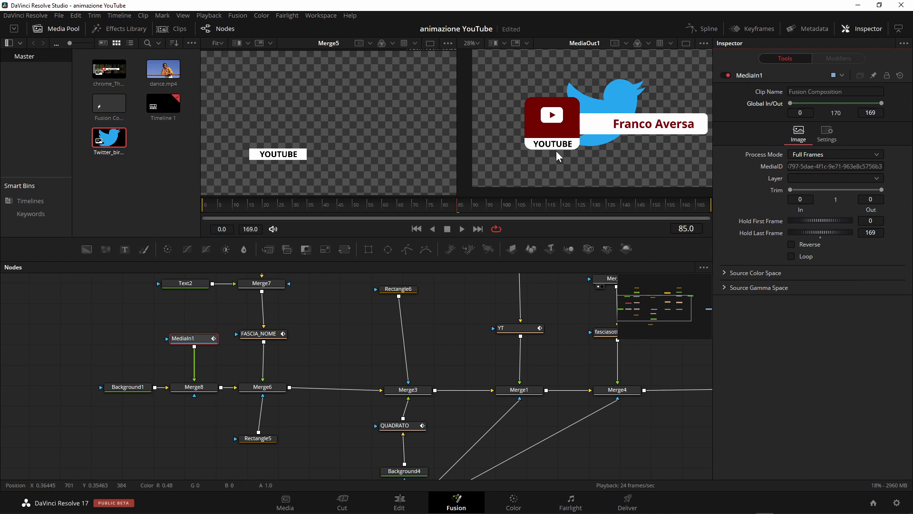
mouse_move(345, 248)
mouse_down()
mouse_move(227, 368)
mouse_move(195, 369)
mouse_up()
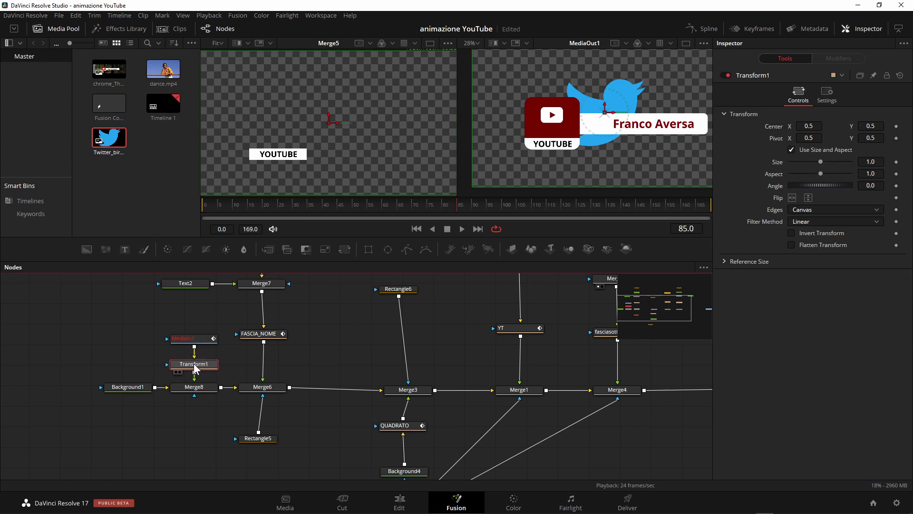
mouse_move(606, 118)
mouse_down()
mouse_move(455, 128)
mouse_move(606, 113)
mouse_up()
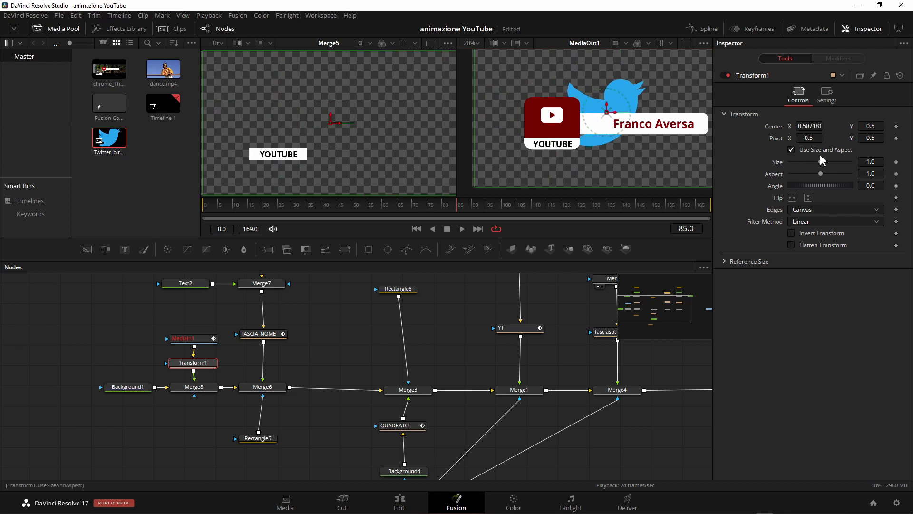
drag(820, 161, 803, 162)
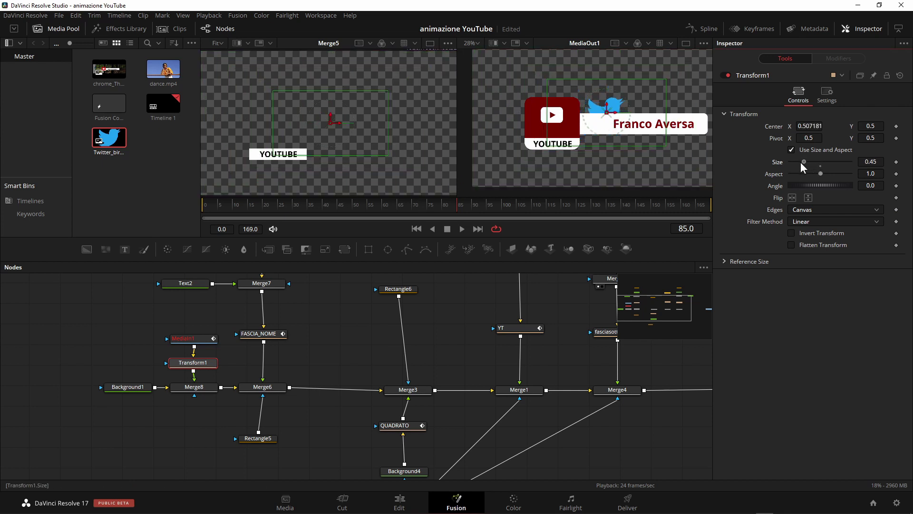
drag(872, 136, 603, 145)
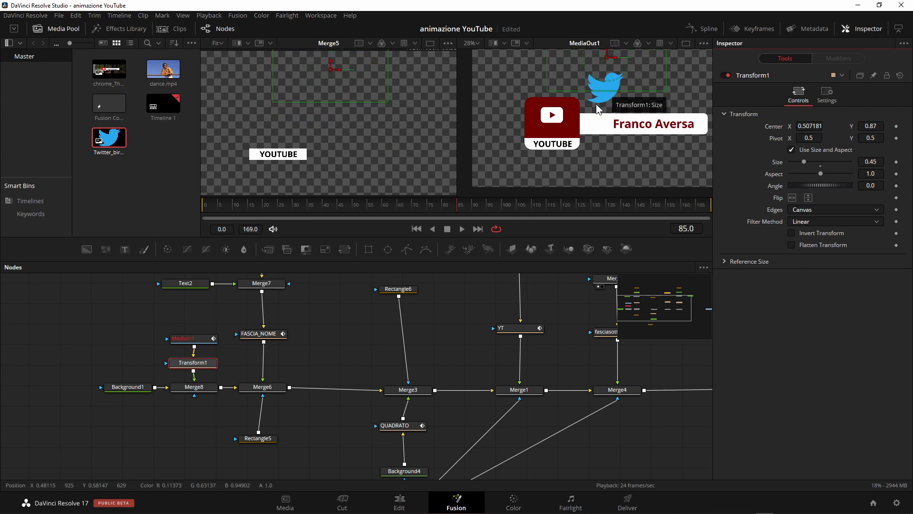
- Show Merge8 in the left viewer and add a Polygon node beside the bird image
middle_click(335, 340)
drag(336, 340, 336, 362)
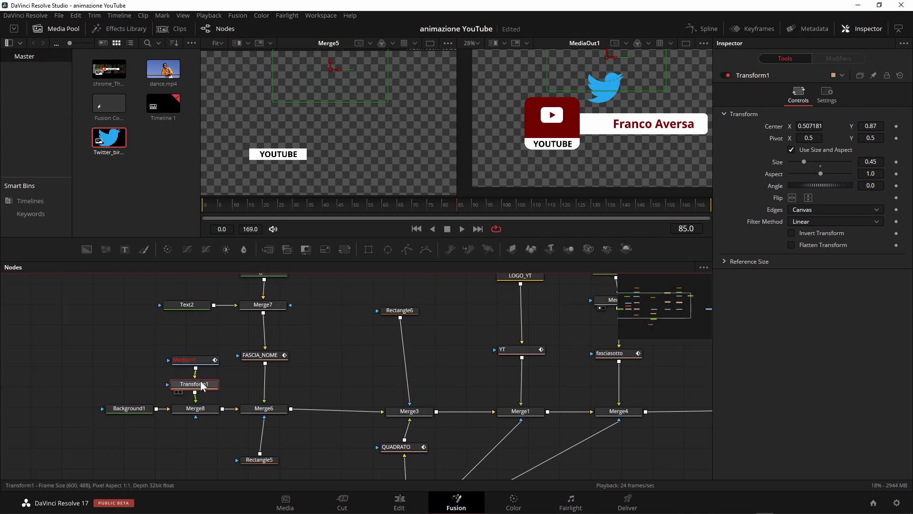
click(202, 412)
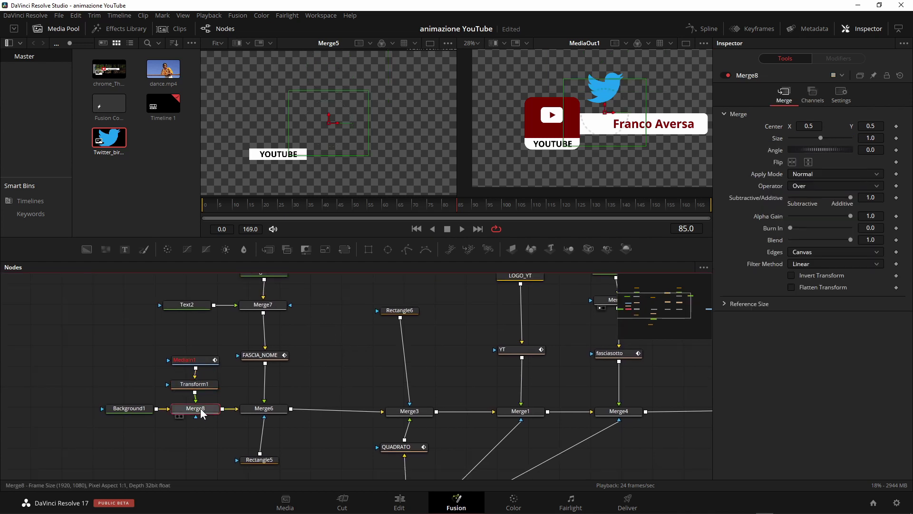
drag(202, 412, 316, 143)
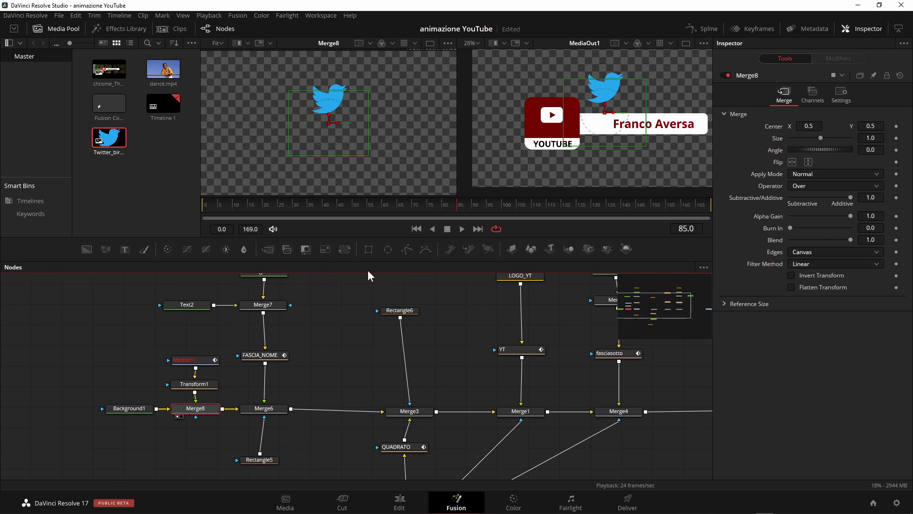
drag(380, 269, 136, 371)
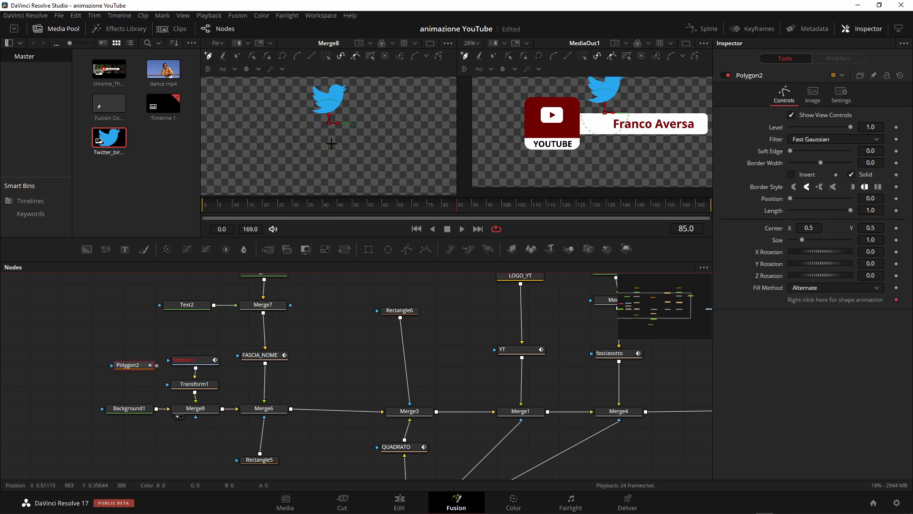
- Zoom into the viewer and place Polygon2 points along the bird's back and around its beak
scroll(339, 143, up, 1)
scroll(332, 143, up, 1)
scroll(332, 143, up, 1)
scroll(326, 141, up, 1)
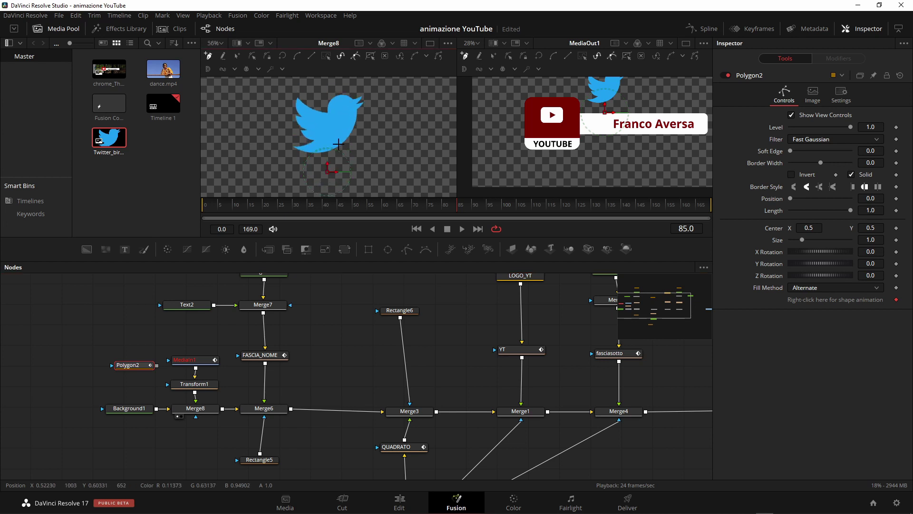
scroll(320, 137, up, 1)
scroll(315, 134, up, 1)
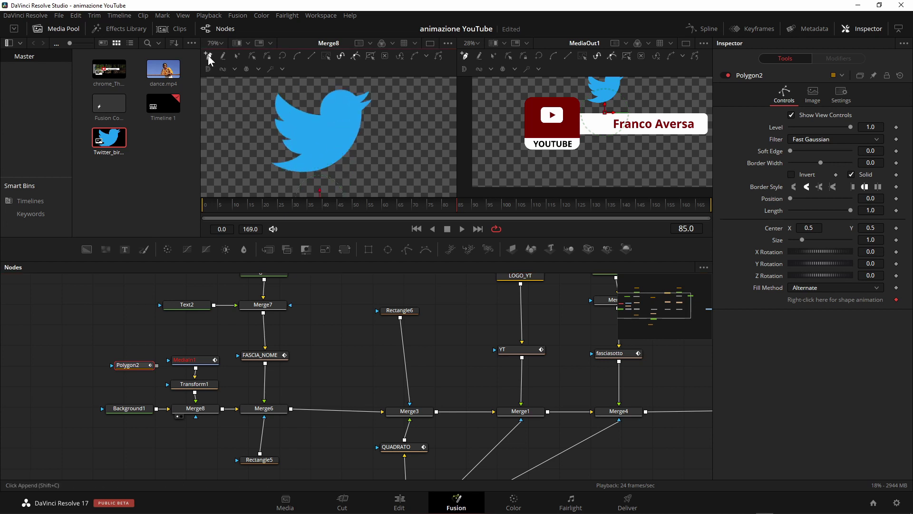
click(277, 95)
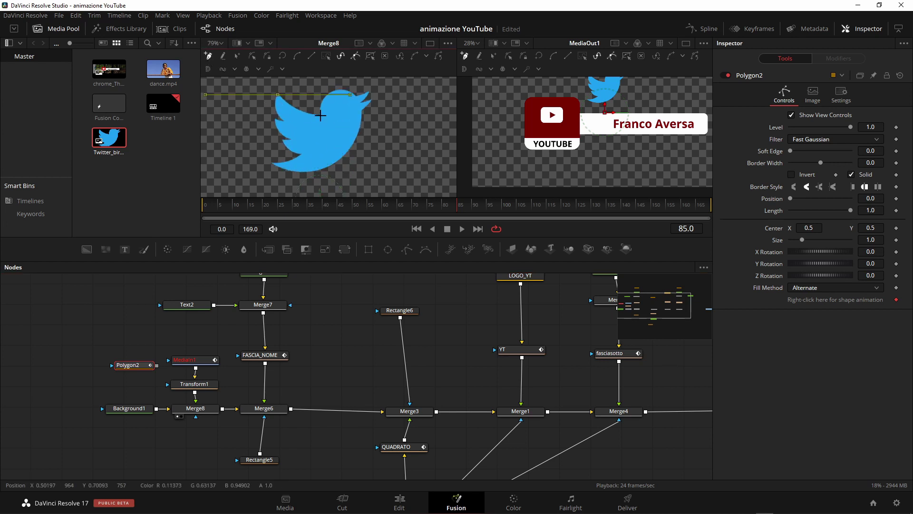
click(307, 108)
click(321, 114)
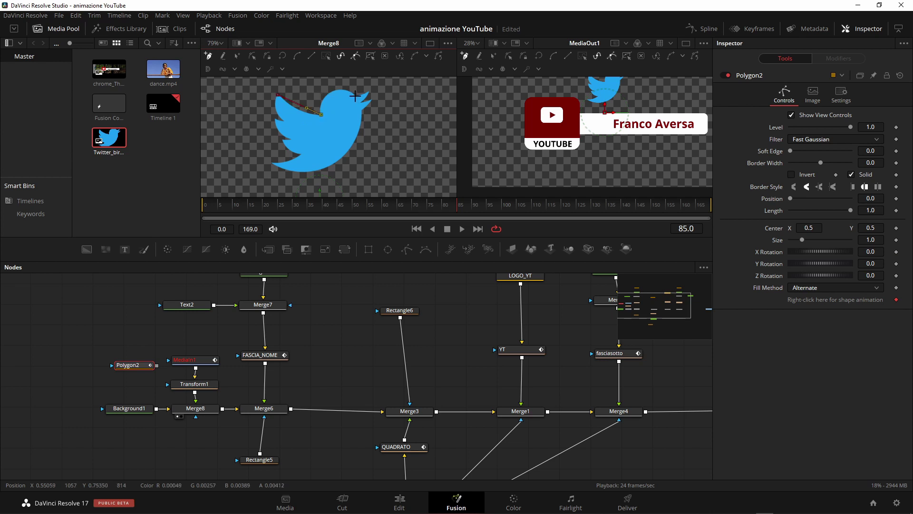
click(367, 91)
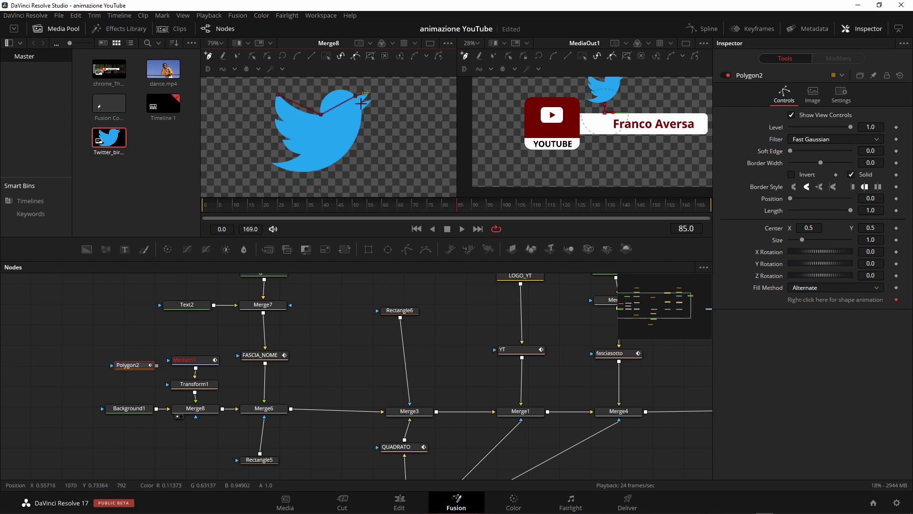
click(361, 104)
click(361, 110)
- Drag tangent handles to curve the outline along the bird's back
scroll(319, 174, up, 2)
scroll(319, 173, up, 1)
mouse_move(289, 121)
mouse_down()
mouse_move(276, 131)
mouse_move(292, 143)
mouse_move(283, 145)
mouse_up()
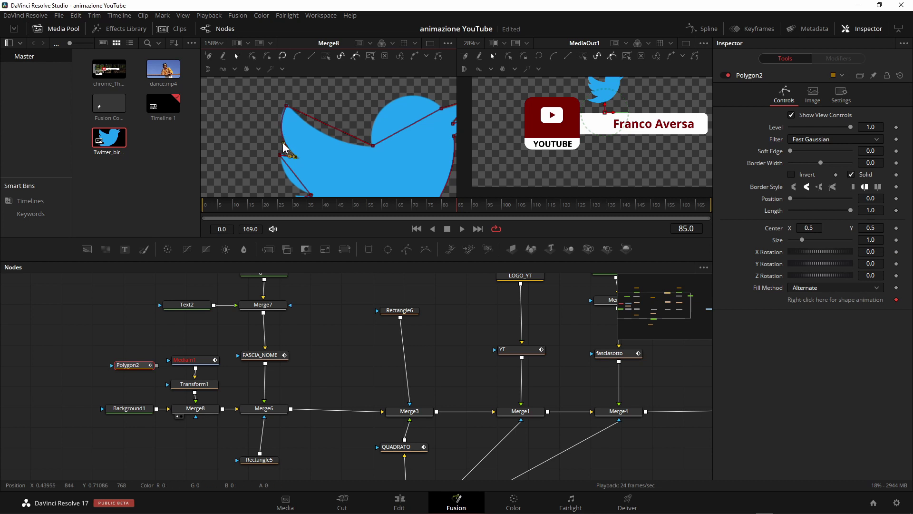
click(373, 145)
scroll(284, 92, down, 3)
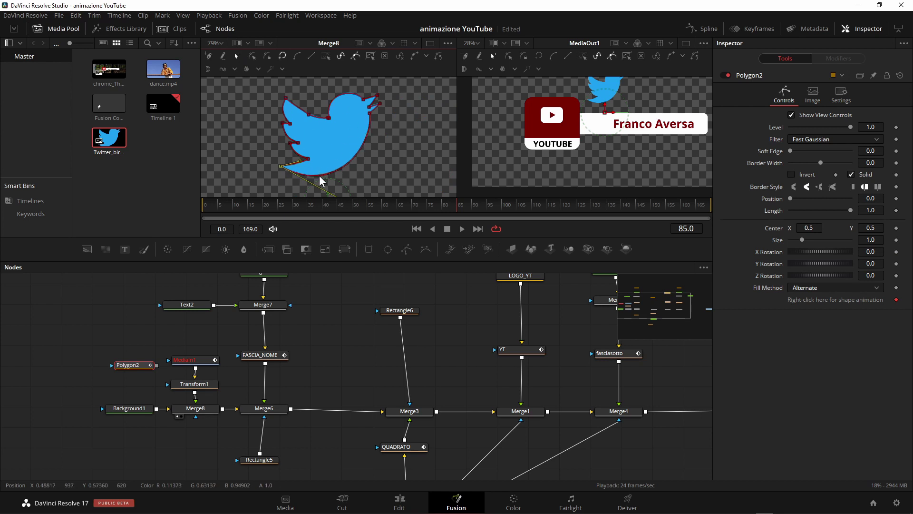
scroll(264, 370, up, 1)
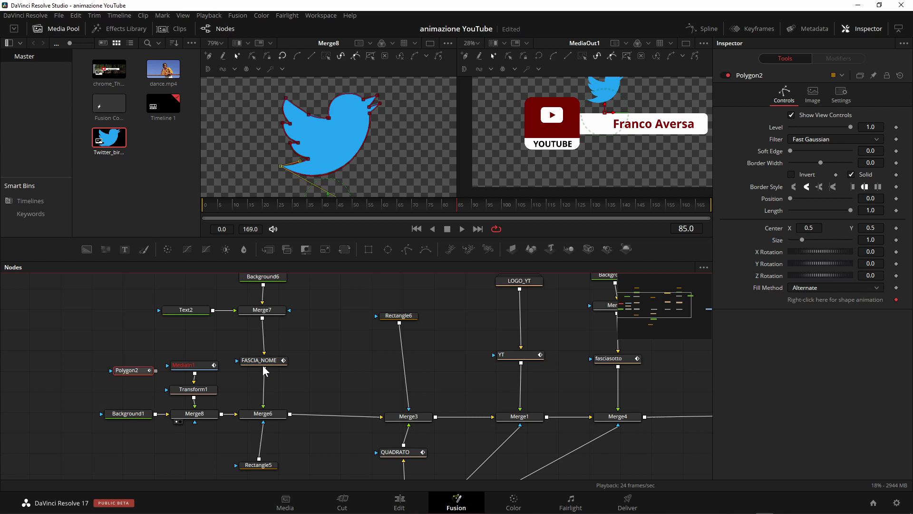
- Delete the MediaIn1 bird image node
click(187, 354)
click(204, 368)
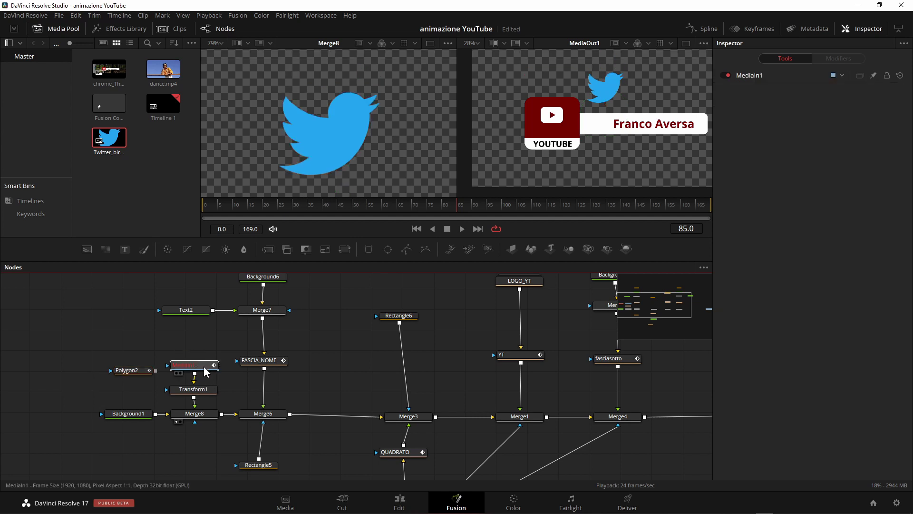
key(Delete)
drag(143, 373, 144, 370)
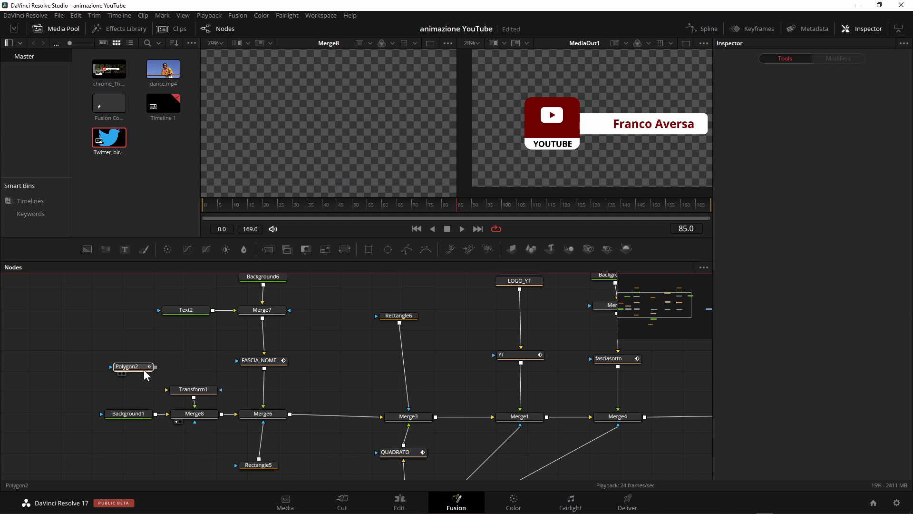
- Feed a new Background node into Transform1, coloured light blue (R 0.181, G 0.551, B 0.906)
drag(88, 251, 195, 367)
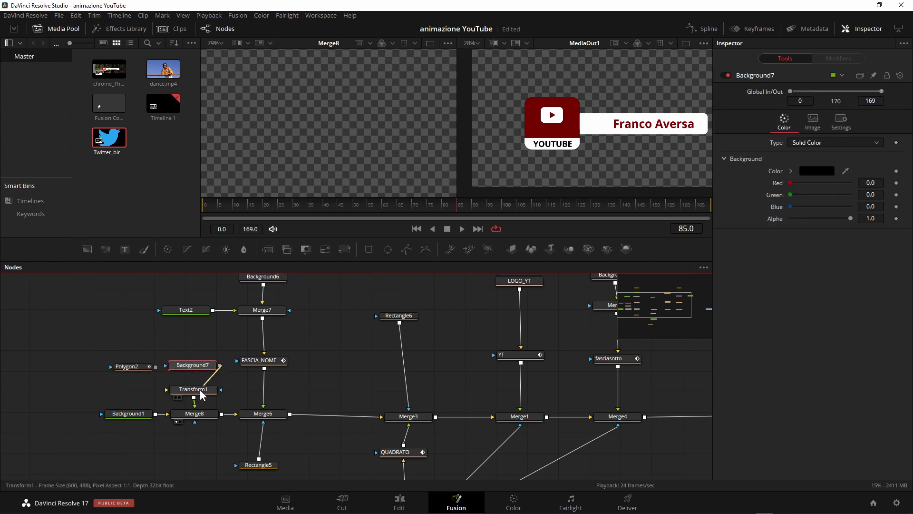
drag(219, 365, 194, 389)
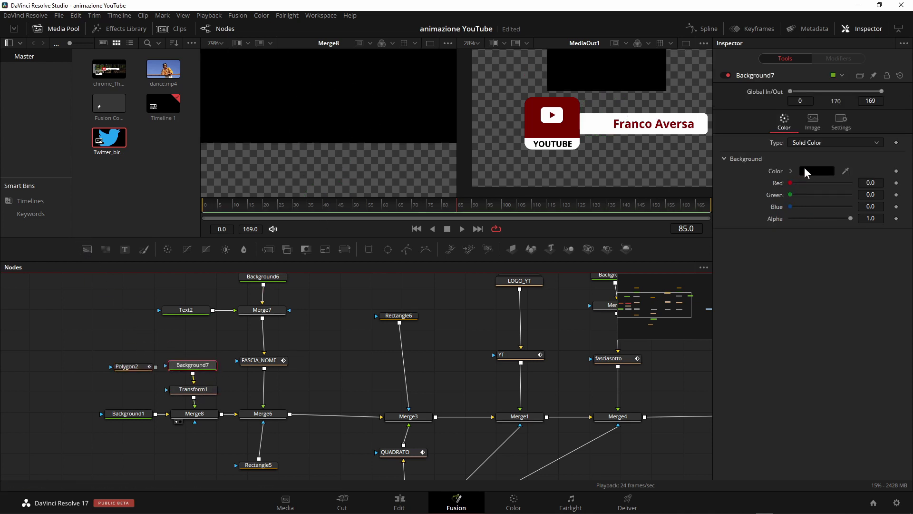
drag(790, 206, 845, 206)
mouse_move(790, 194)
mouse_down()
mouse_move(824, 194)
mouse_move(808, 182)
mouse_up()
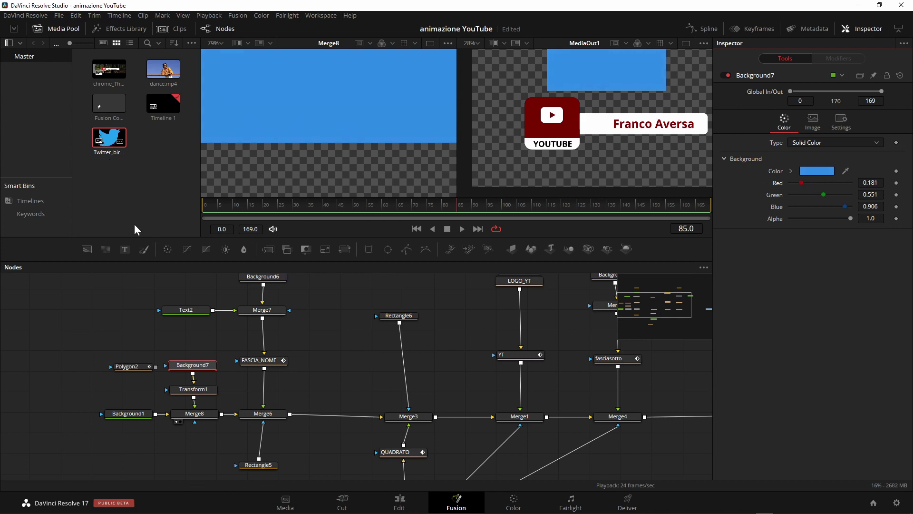
drag(140, 367, 121, 361)
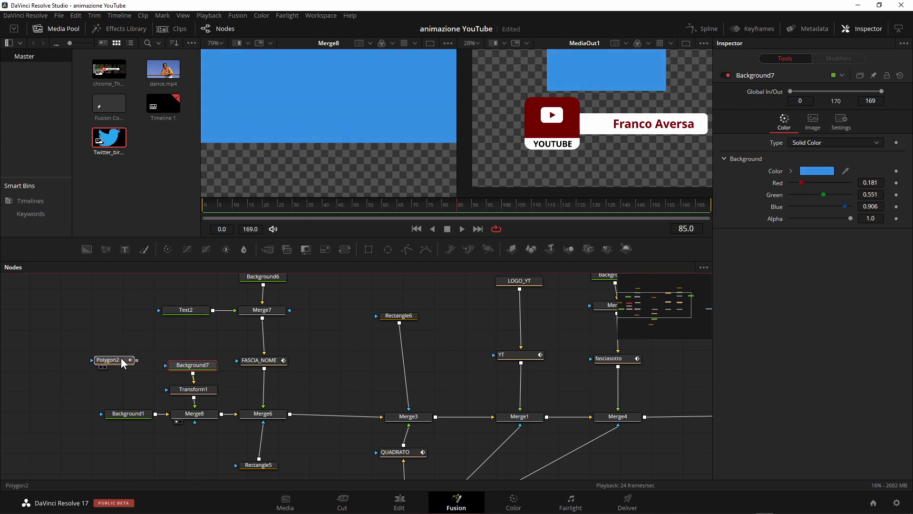
- Connect Polygon2's output to Background7's mask input
click(121, 357)
drag(137, 360, 167, 365)
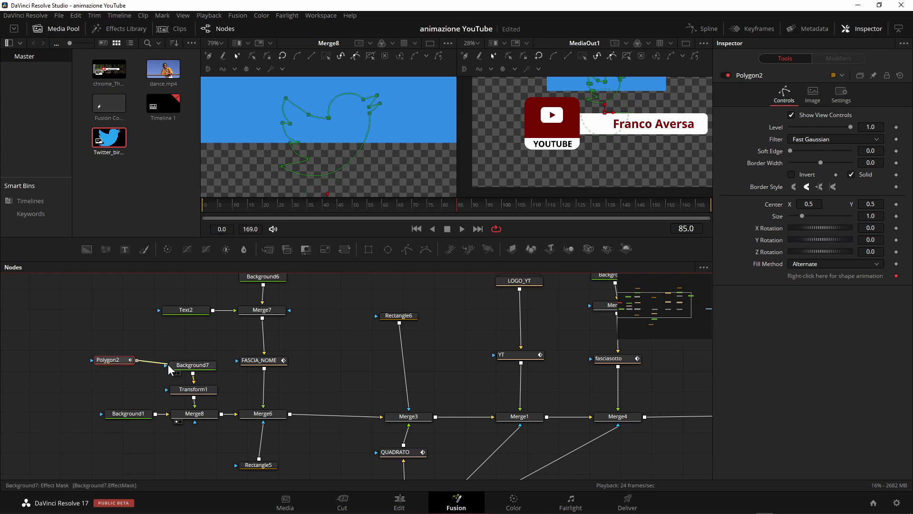
click(194, 389)
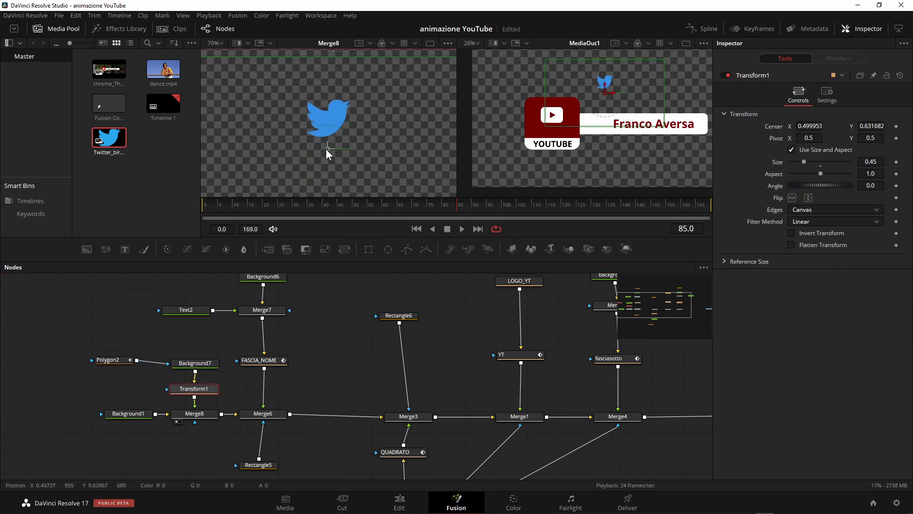
drag(118, 362, 168, 363)
click(130, 366)
- View Merge8 in the left viewer and move the three bird nodes up together
click(199, 416)
key(1)
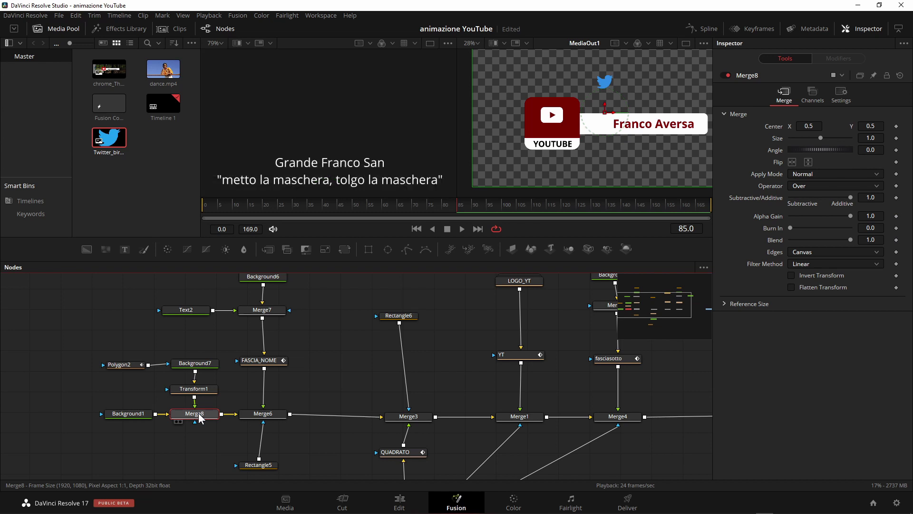
key(1)
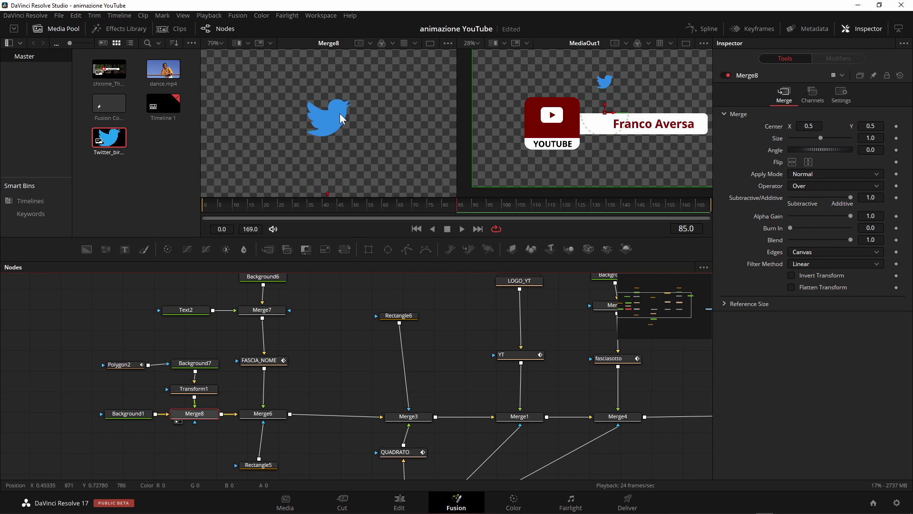
mouse_move(85, 342)
mouse_down()
mouse_move(218, 404)
mouse_move(212, 380)
mouse_up()
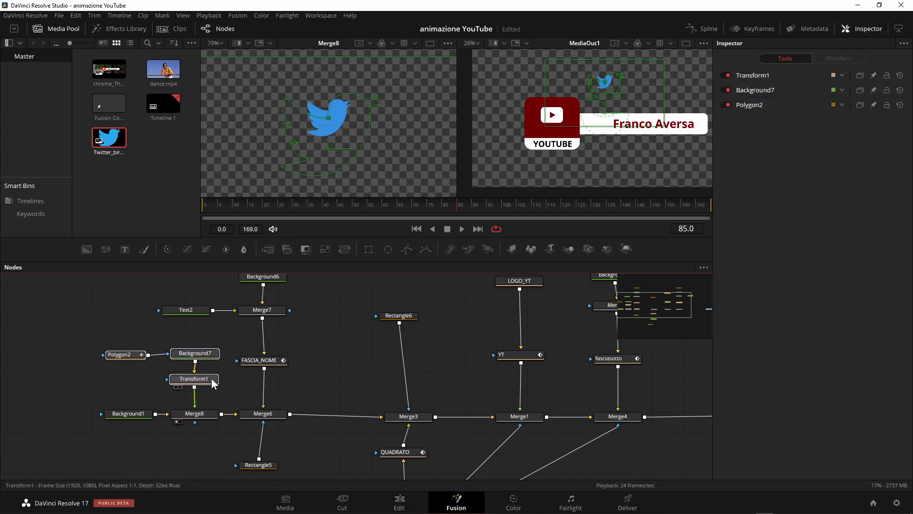
- Enlarge the viewer area and make the Twitter bird slightly bigger via Transform1
drag(119, 354, 132, 356)
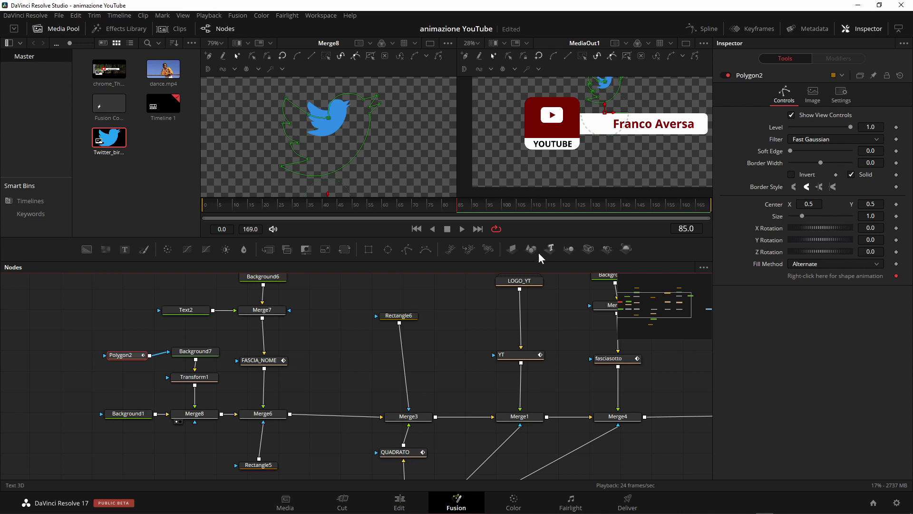
drag(522, 239, 520, 304)
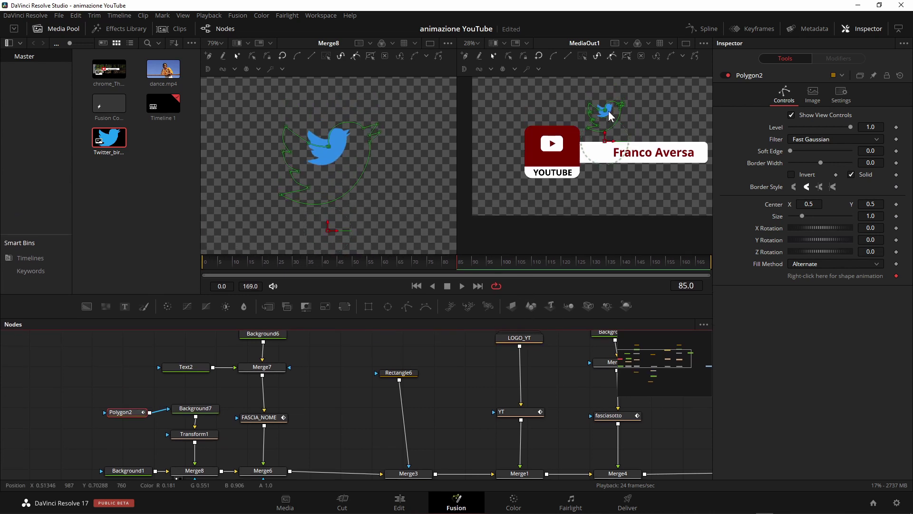
click(436, 368)
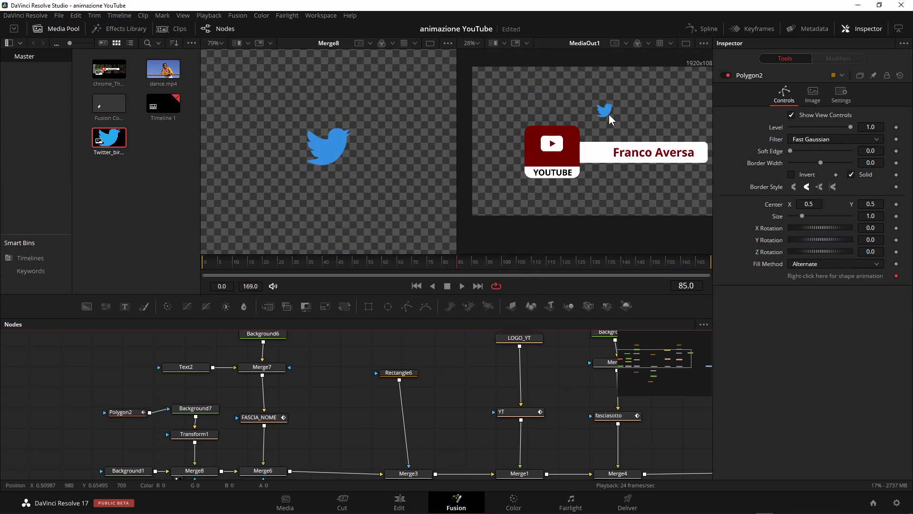
click(195, 434)
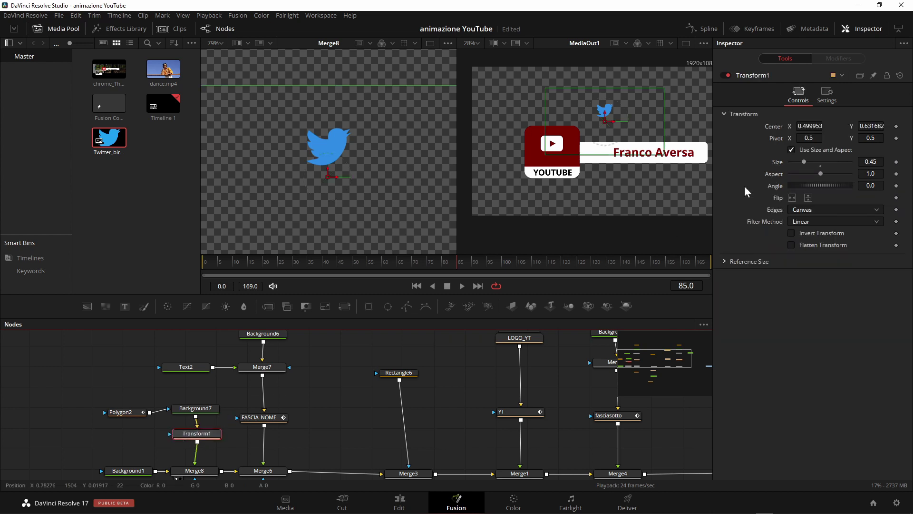
drag(818, 162, 820, 168)
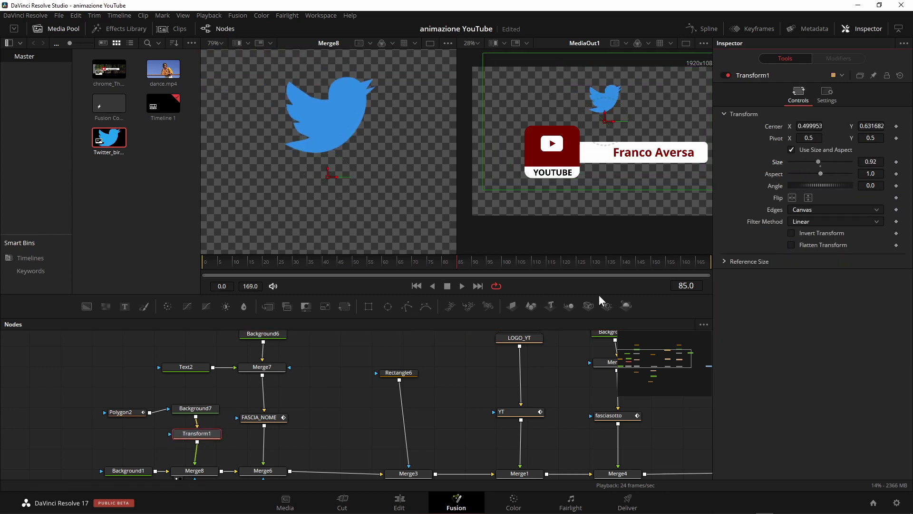
- Deselect all nodes and pan to the YouTube username composition's Text2 and Merge7 branch
click(429, 369)
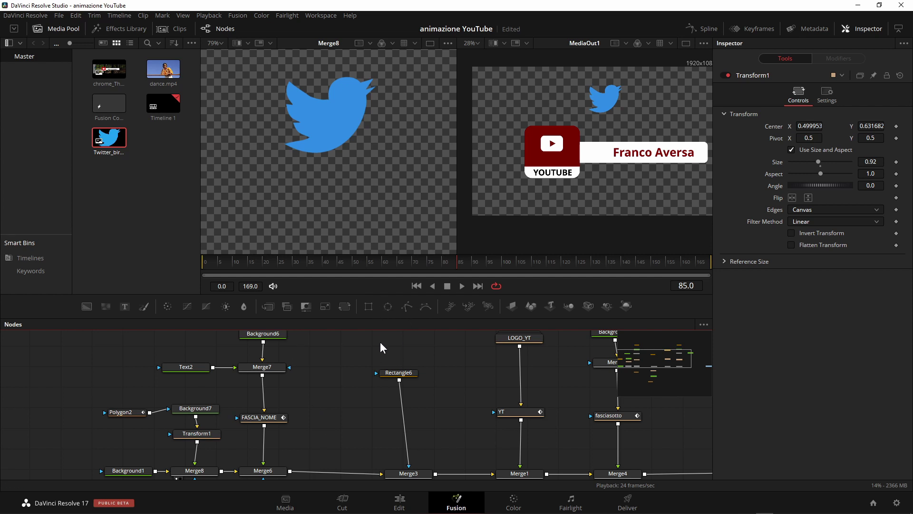
drag(298, 393, 292, 377)
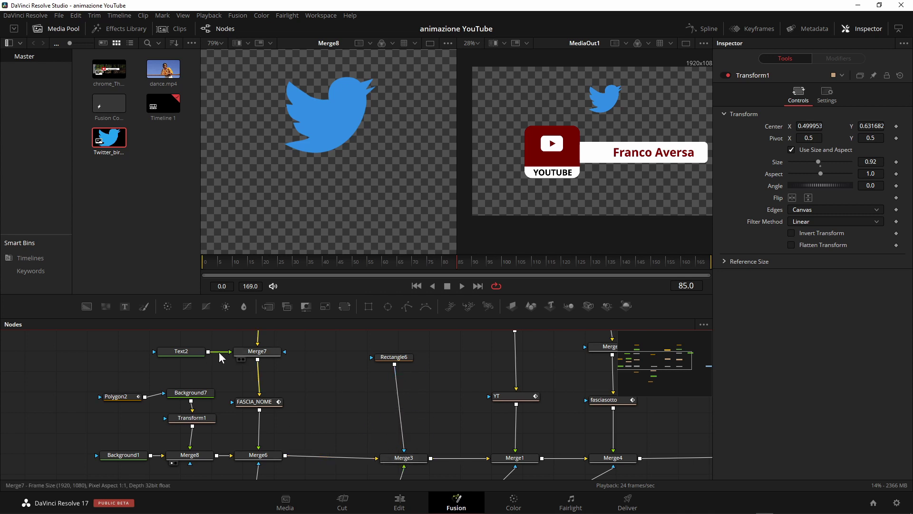
drag(415, 403, 344, 411)
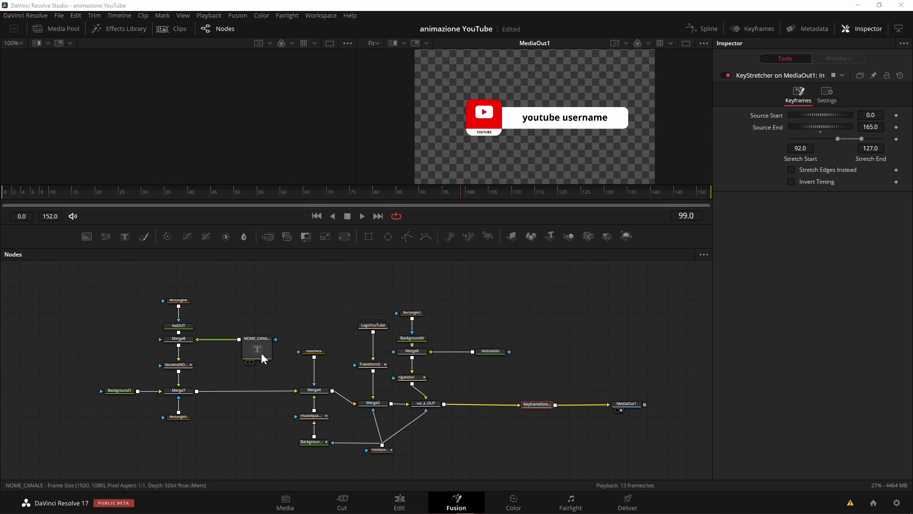
- Inspect the NOME_CANALE text node and KeyframeStretcher1, recentring the node graph
scroll(259, 350, up, 4)
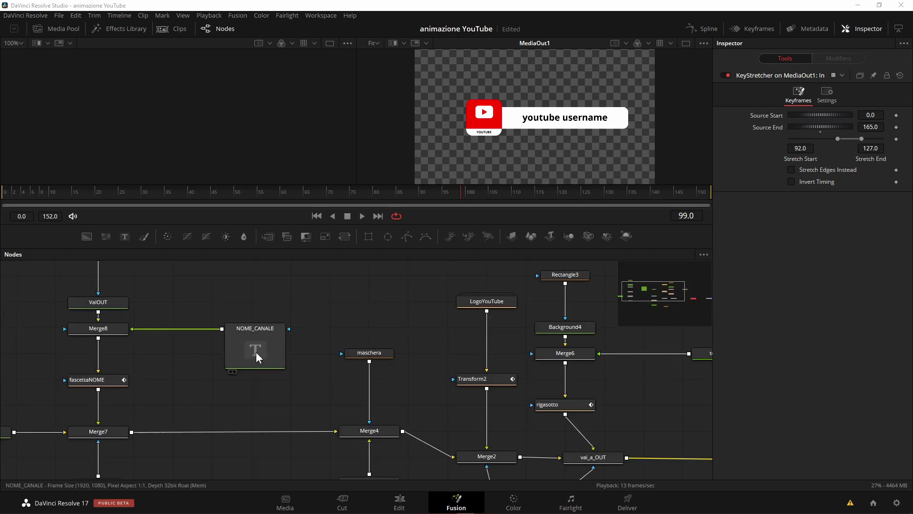
click(249, 348)
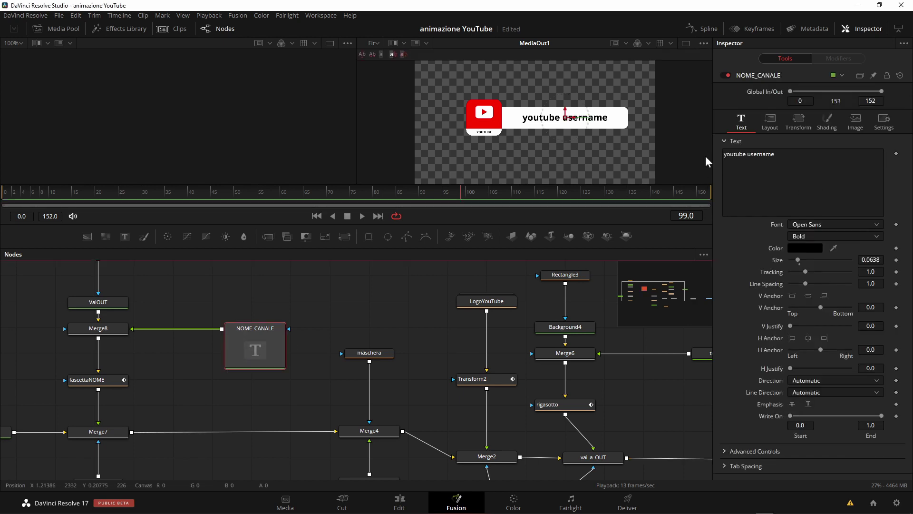
scroll(390, 331, down, 1)
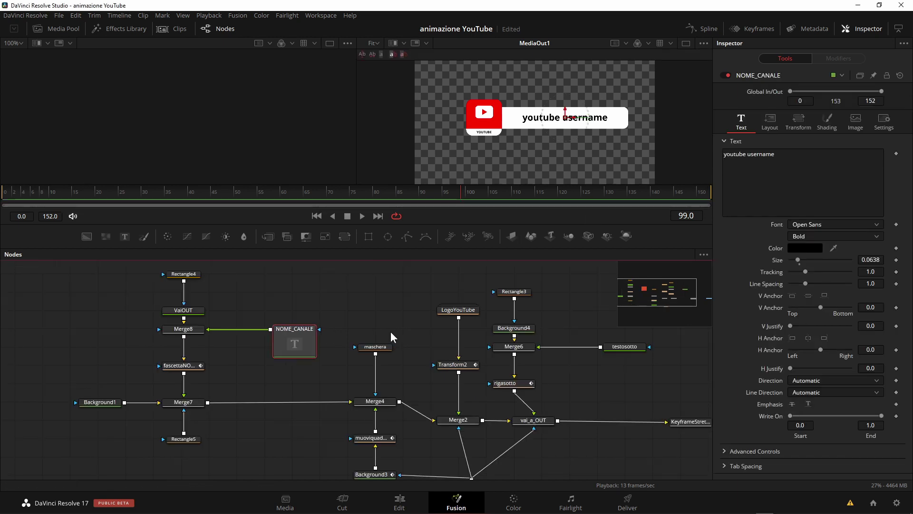
scroll(390, 331, down, 1)
scroll(356, 406, down, 2)
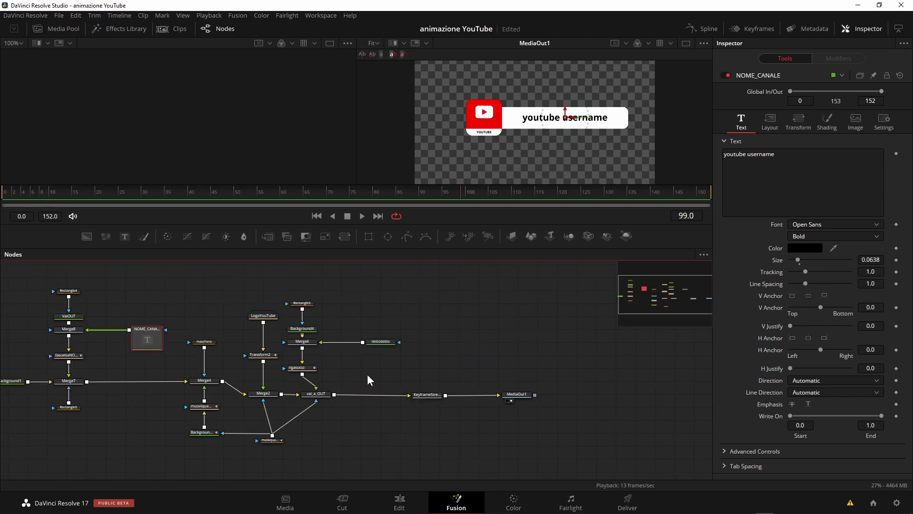
scroll(430, 402, up, 4)
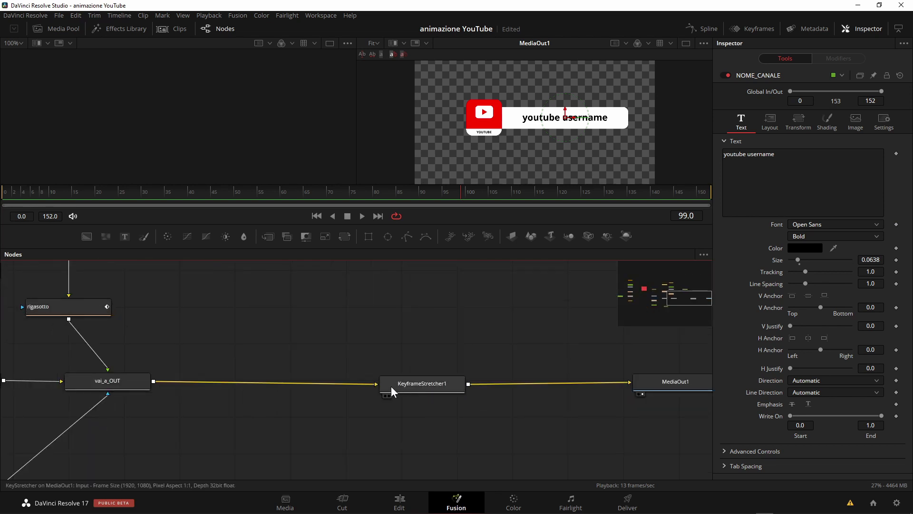
scroll(443, 387, down, 2)
scroll(443, 386, down, 1)
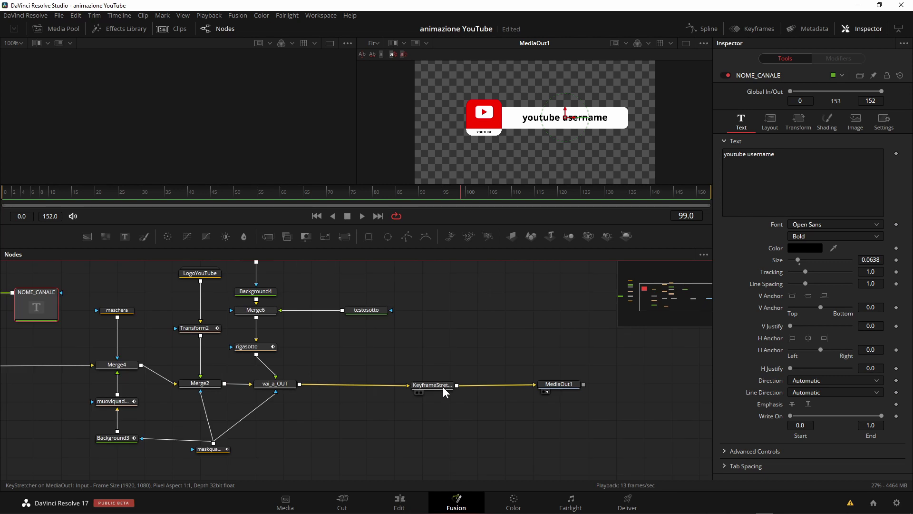
click(443, 387)
scroll(424, 400, down, 1)
scroll(478, 414, down, 1)
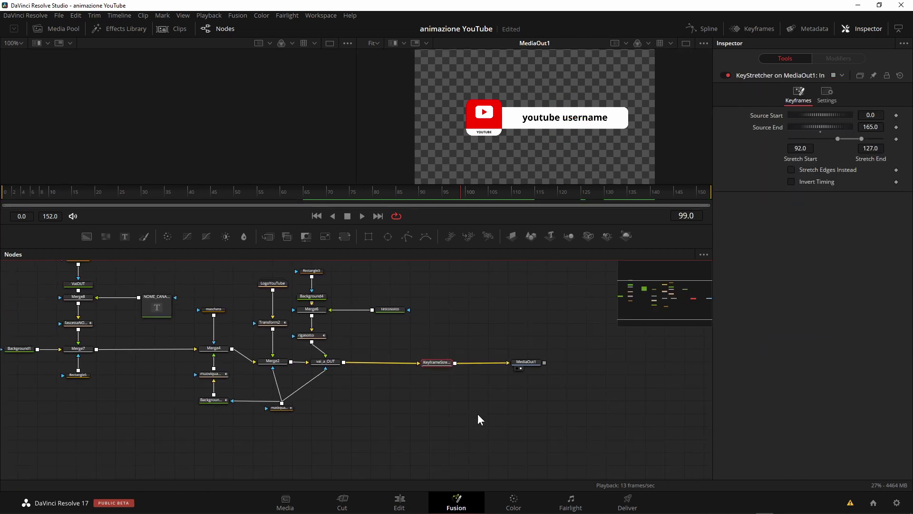
drag(437, 406, 499, 438)
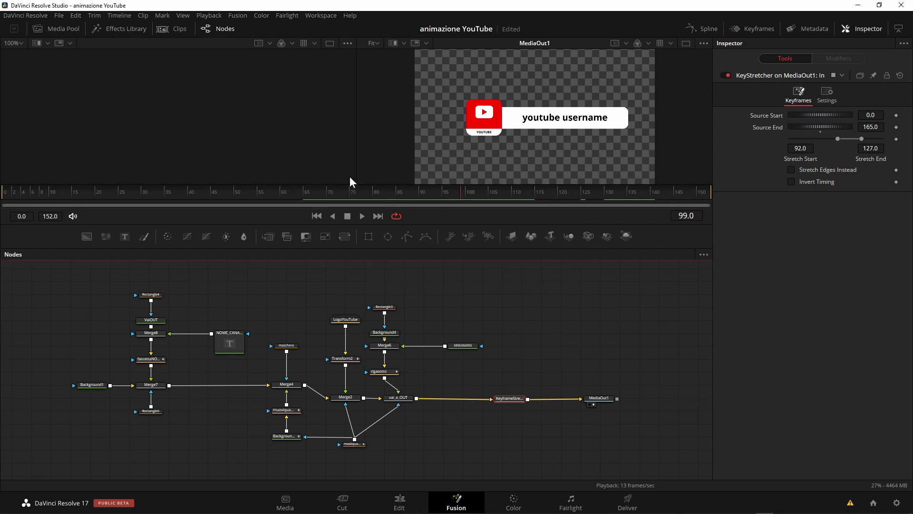
- Scrub to frames 35 and 100 to check the animation, then return to the Edit page
mouse_move(330, 192)
mouse_down()
mouse_move(168, 194)
mouse_move(298, 206)
mouse_up()
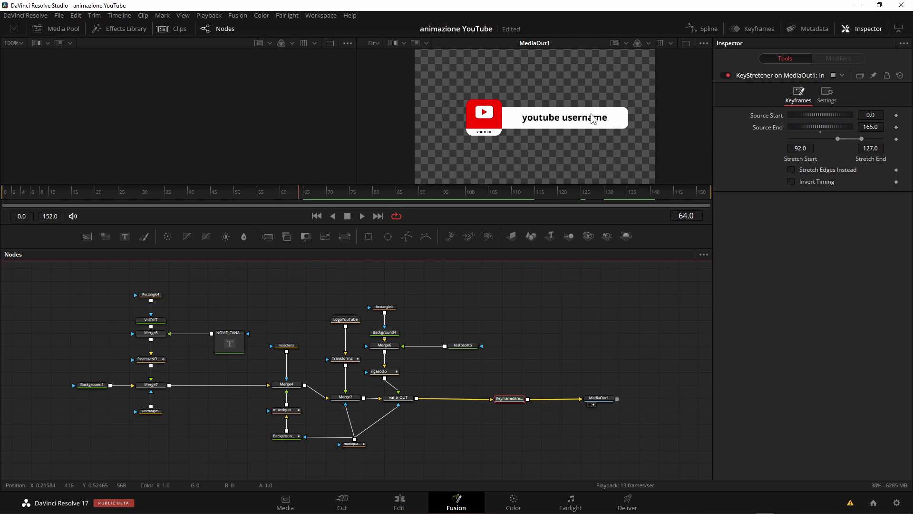
drag(330, 195, 531, 196)
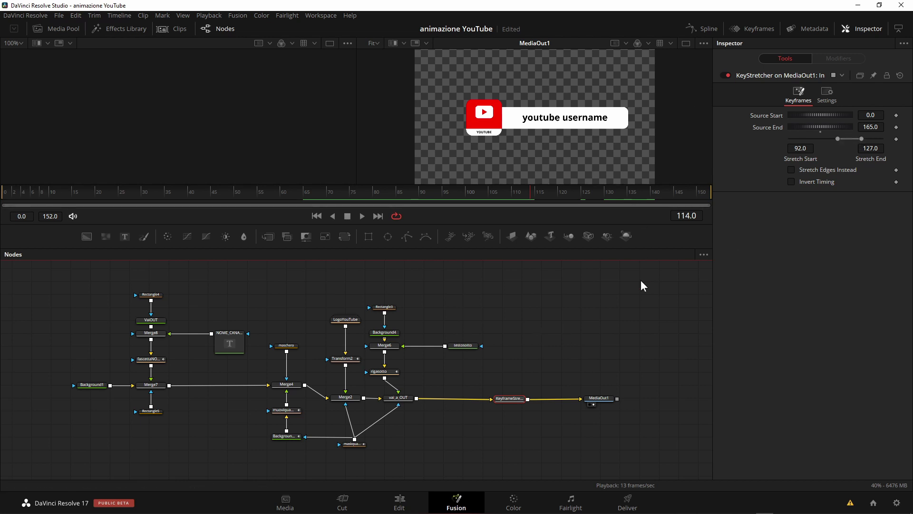
click(401, 501)
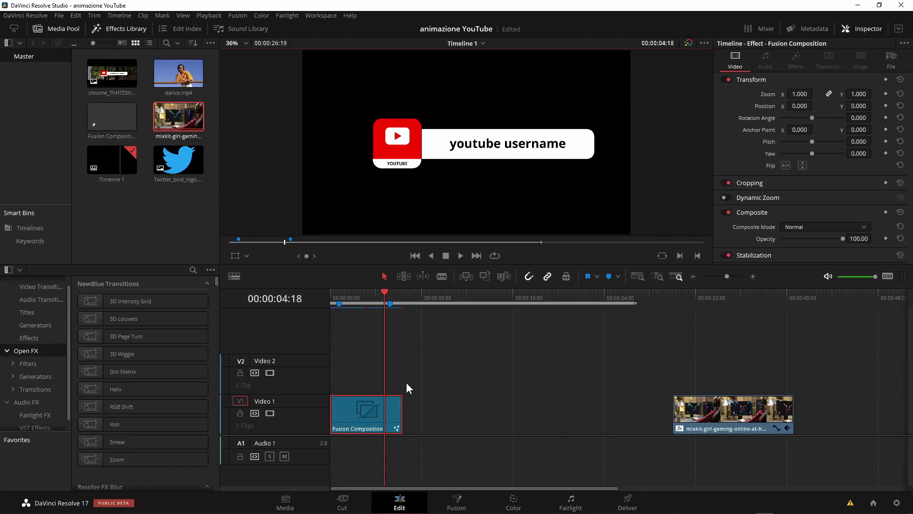
- Lengthen the Fusion Composition clip, play the timeline from the start, then trim it back to about 6 seconds, just past Marker 1
mouse_move(352, 296)
mouse_down()
mouse_move(341, 298)
mouse_move(384, 298)
mouse_up()
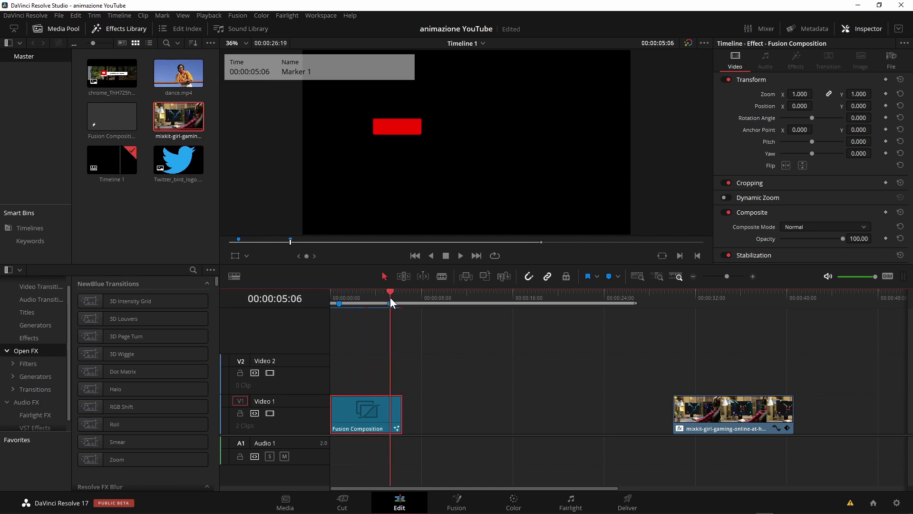
drag(401, 411, 535, 411)
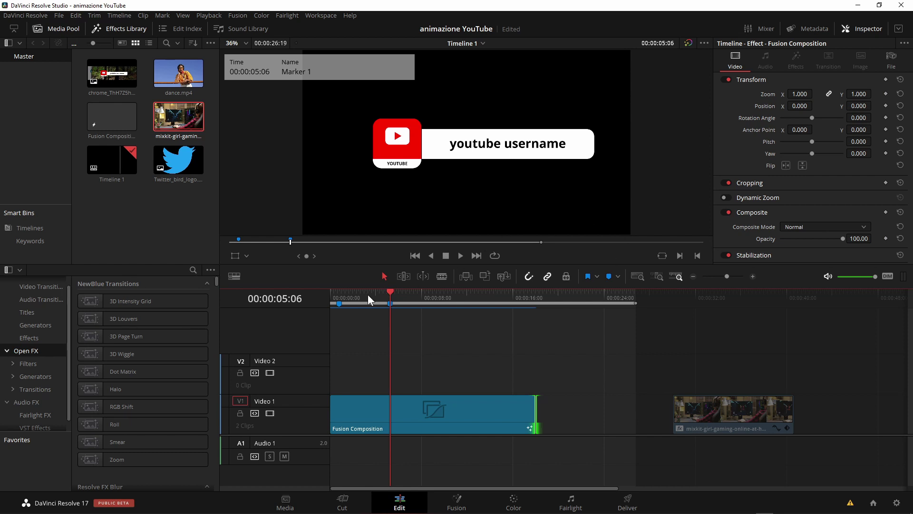
click(333, 299)
key(space)
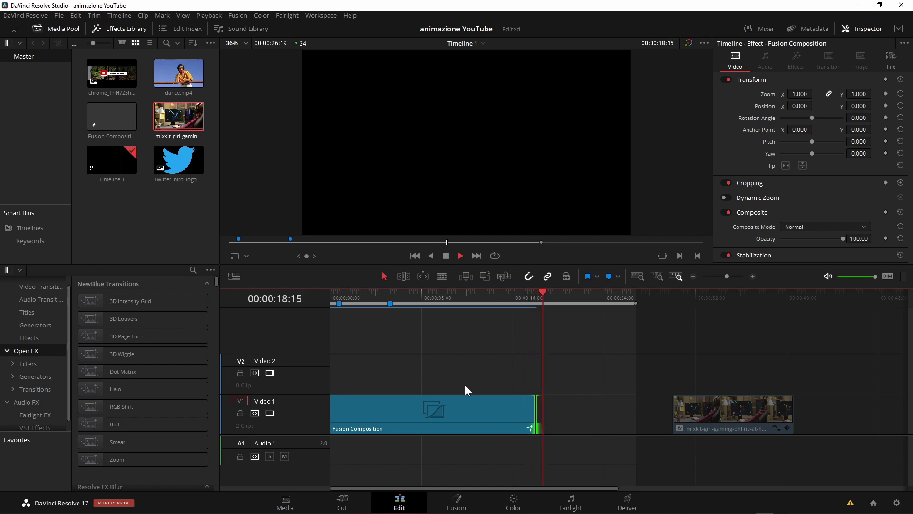
key(space)
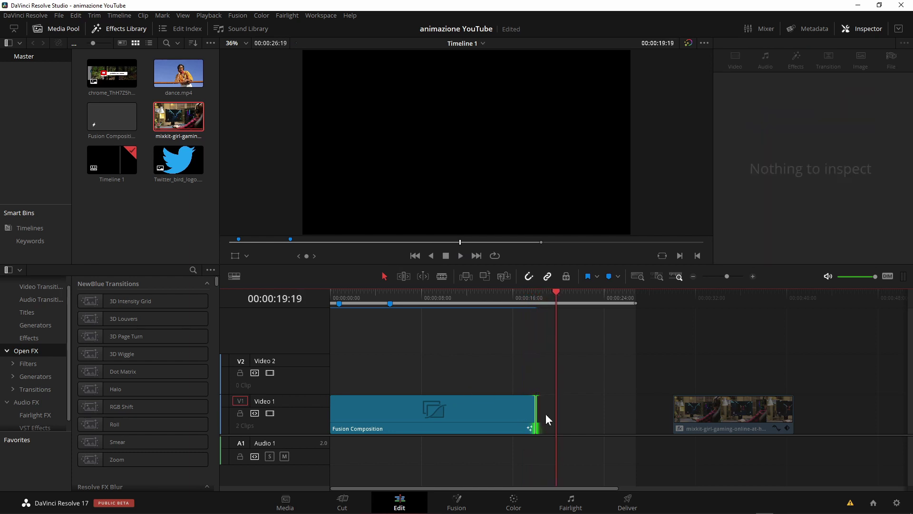
drag(536, 414, 400, 419)
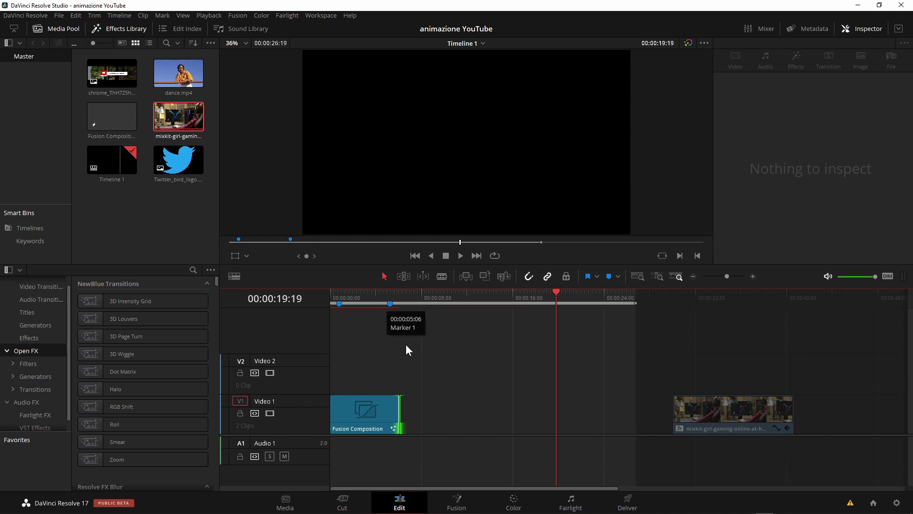
- Trim the Fusion Composition clip's end to about 00:00:03:22 and play it back from the start
drag(398, 407, 374, 409)
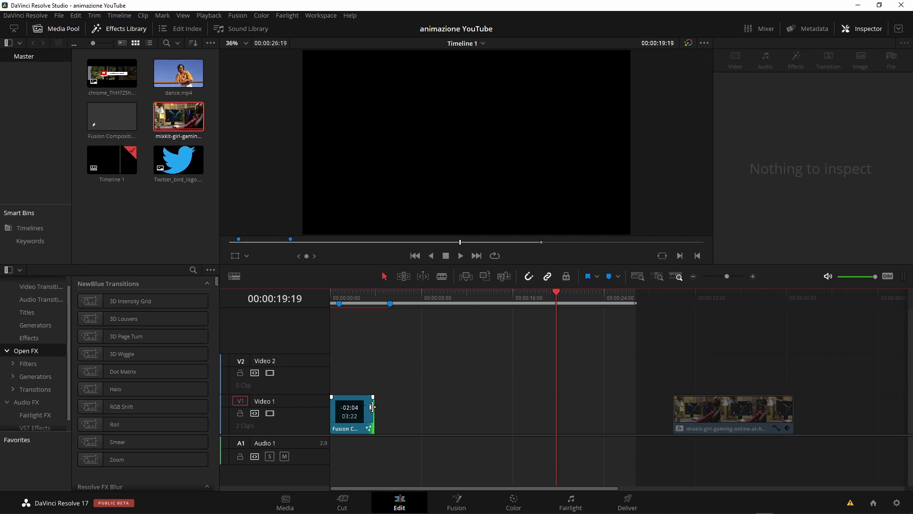
click(330, 292)
click(353, 398)
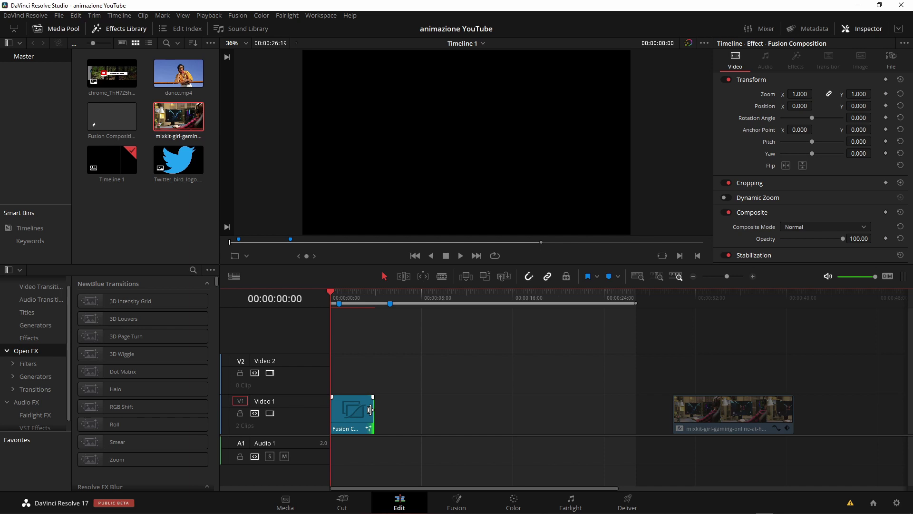
click(370, 409)
key(space)
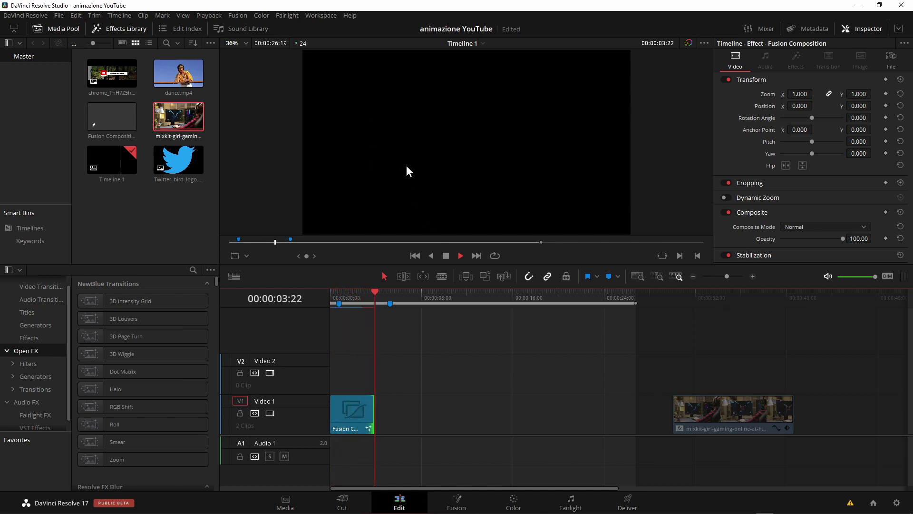
key(space)
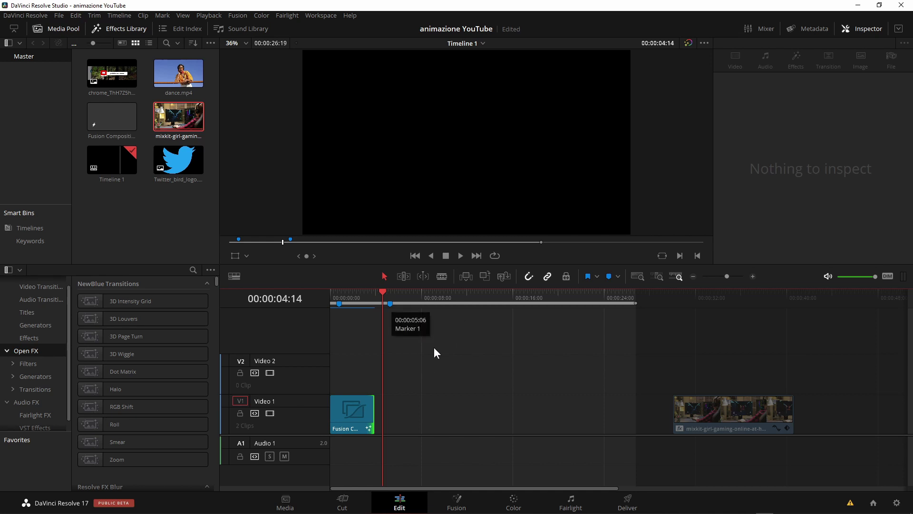
- Fine-tune the clip end, replay the lower-third's ending, and check it on the Fusion page before returning to Edit
drag(374, 400, 374, 399)
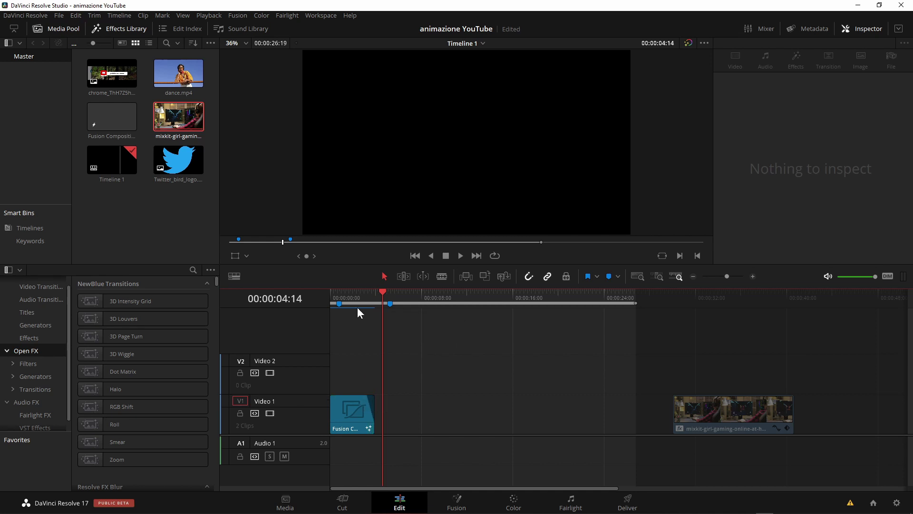
click(357, 293)
key(space)
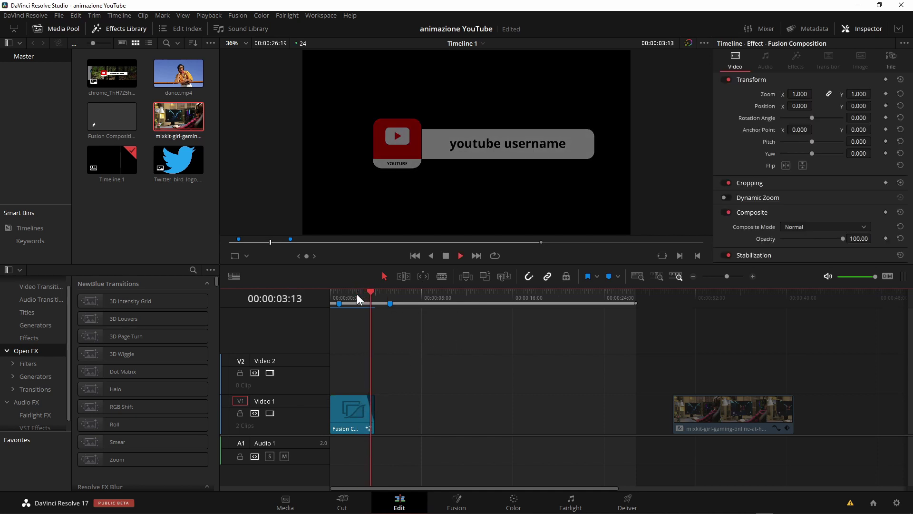
key(space)
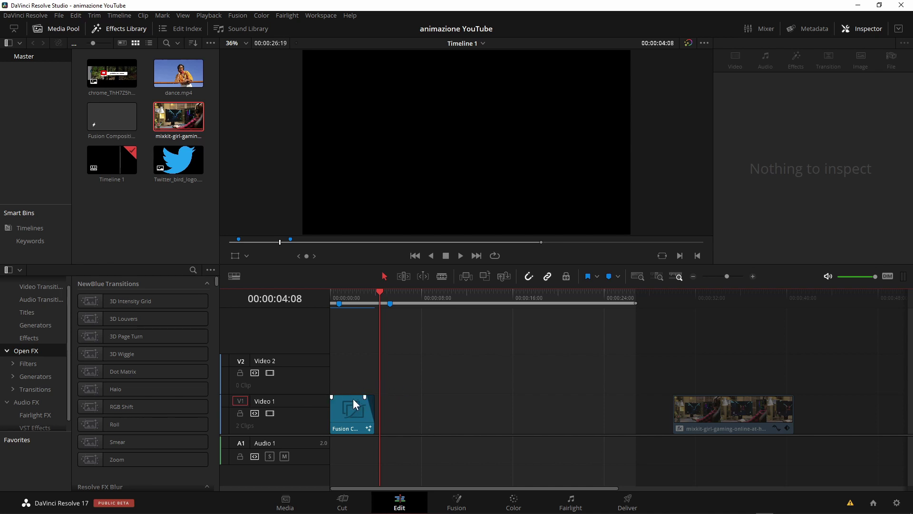
click(462, 503)
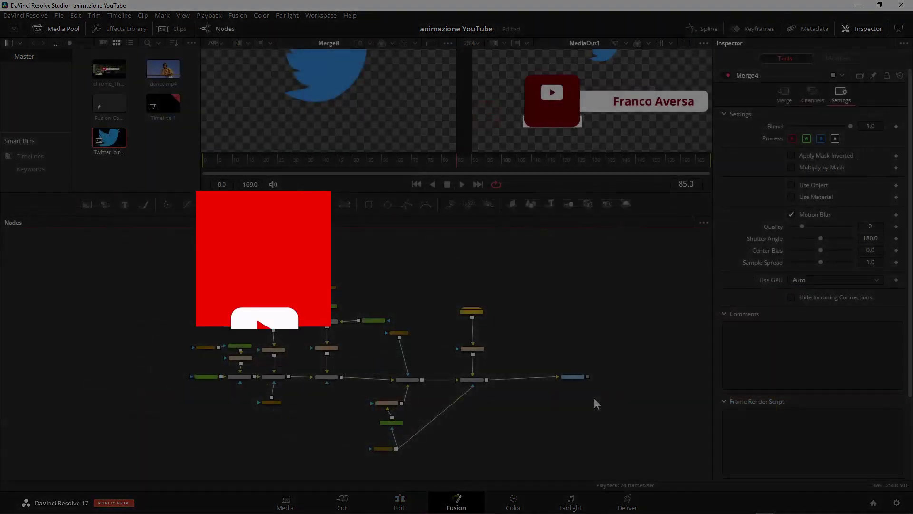
click(405, 490)
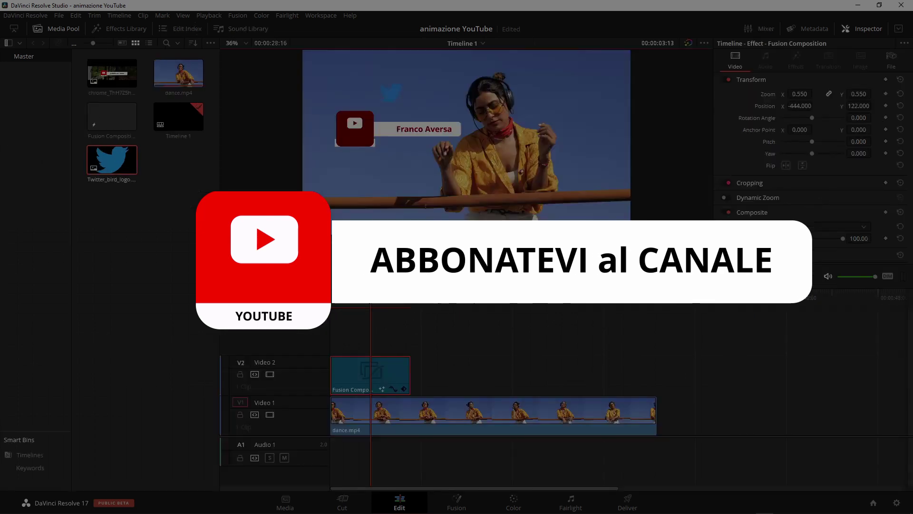